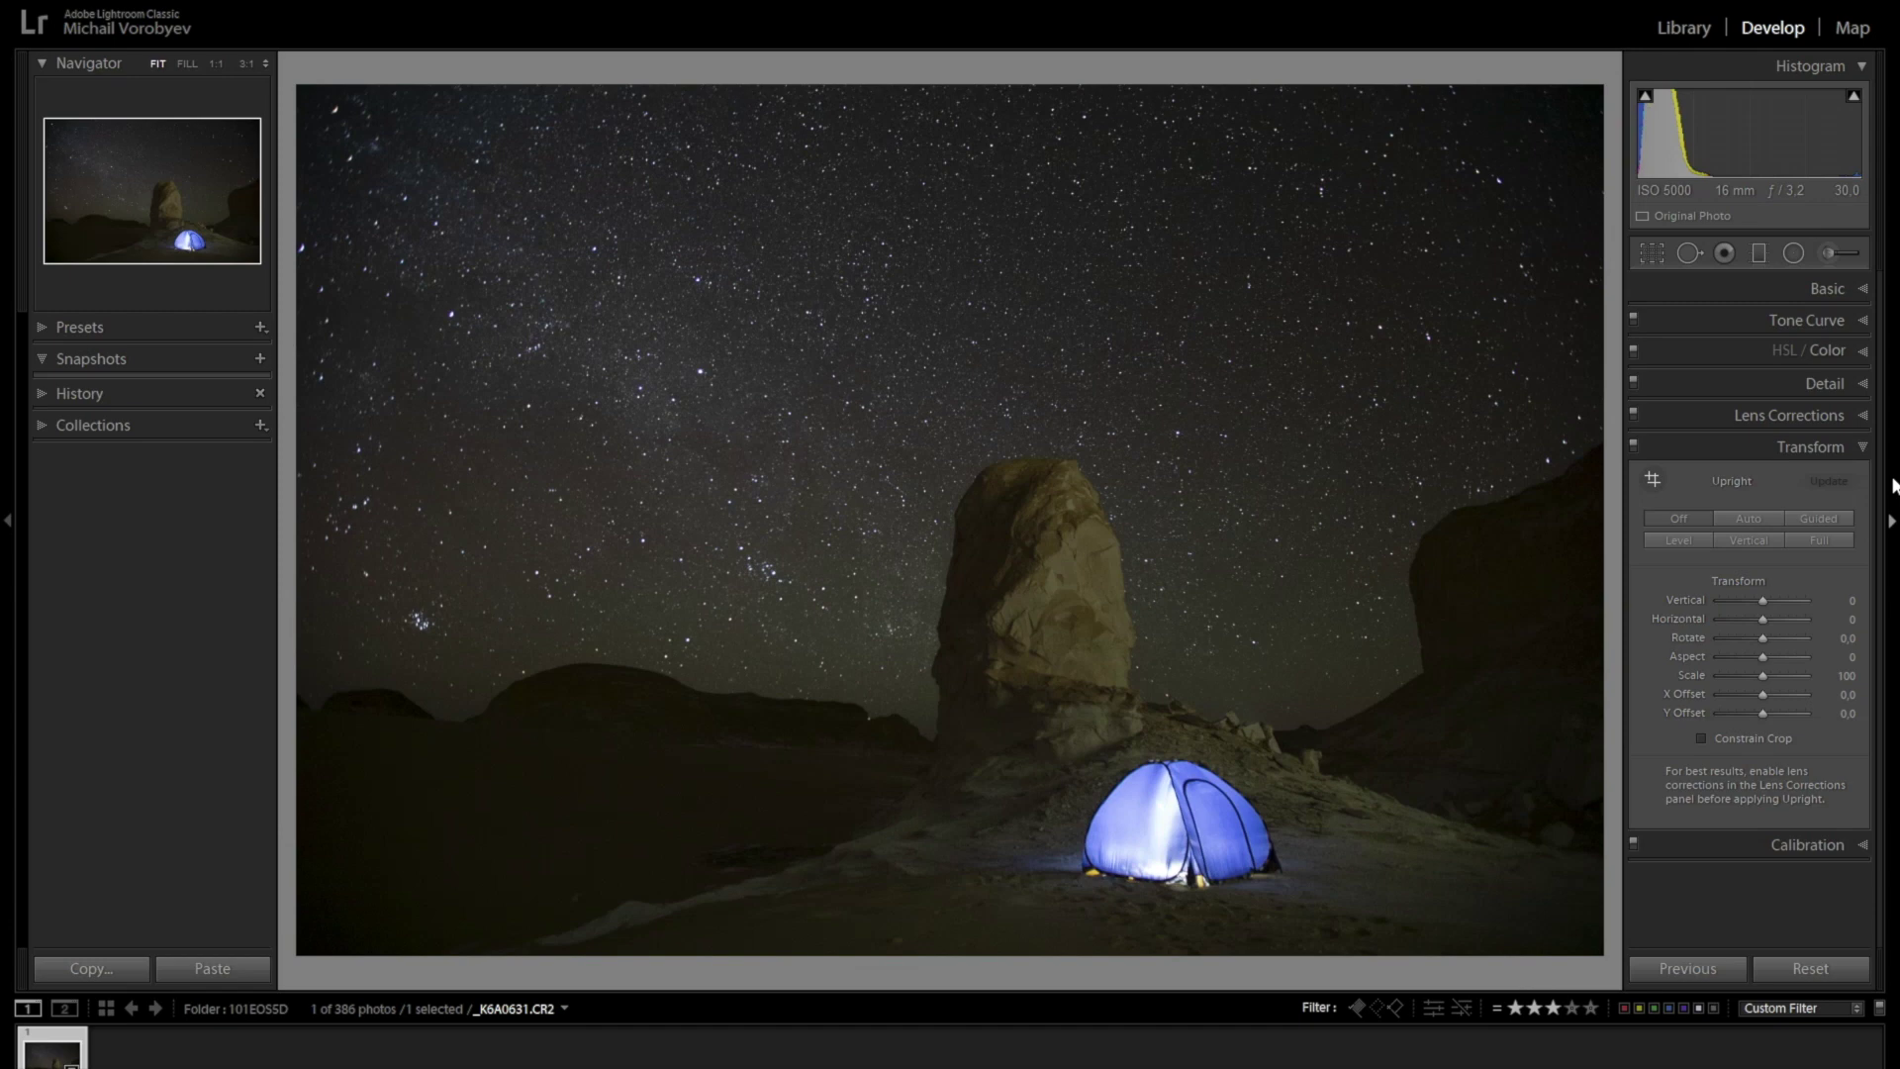
Fold away the Transform settings panel in the Develop module.
key("ctrl+7")
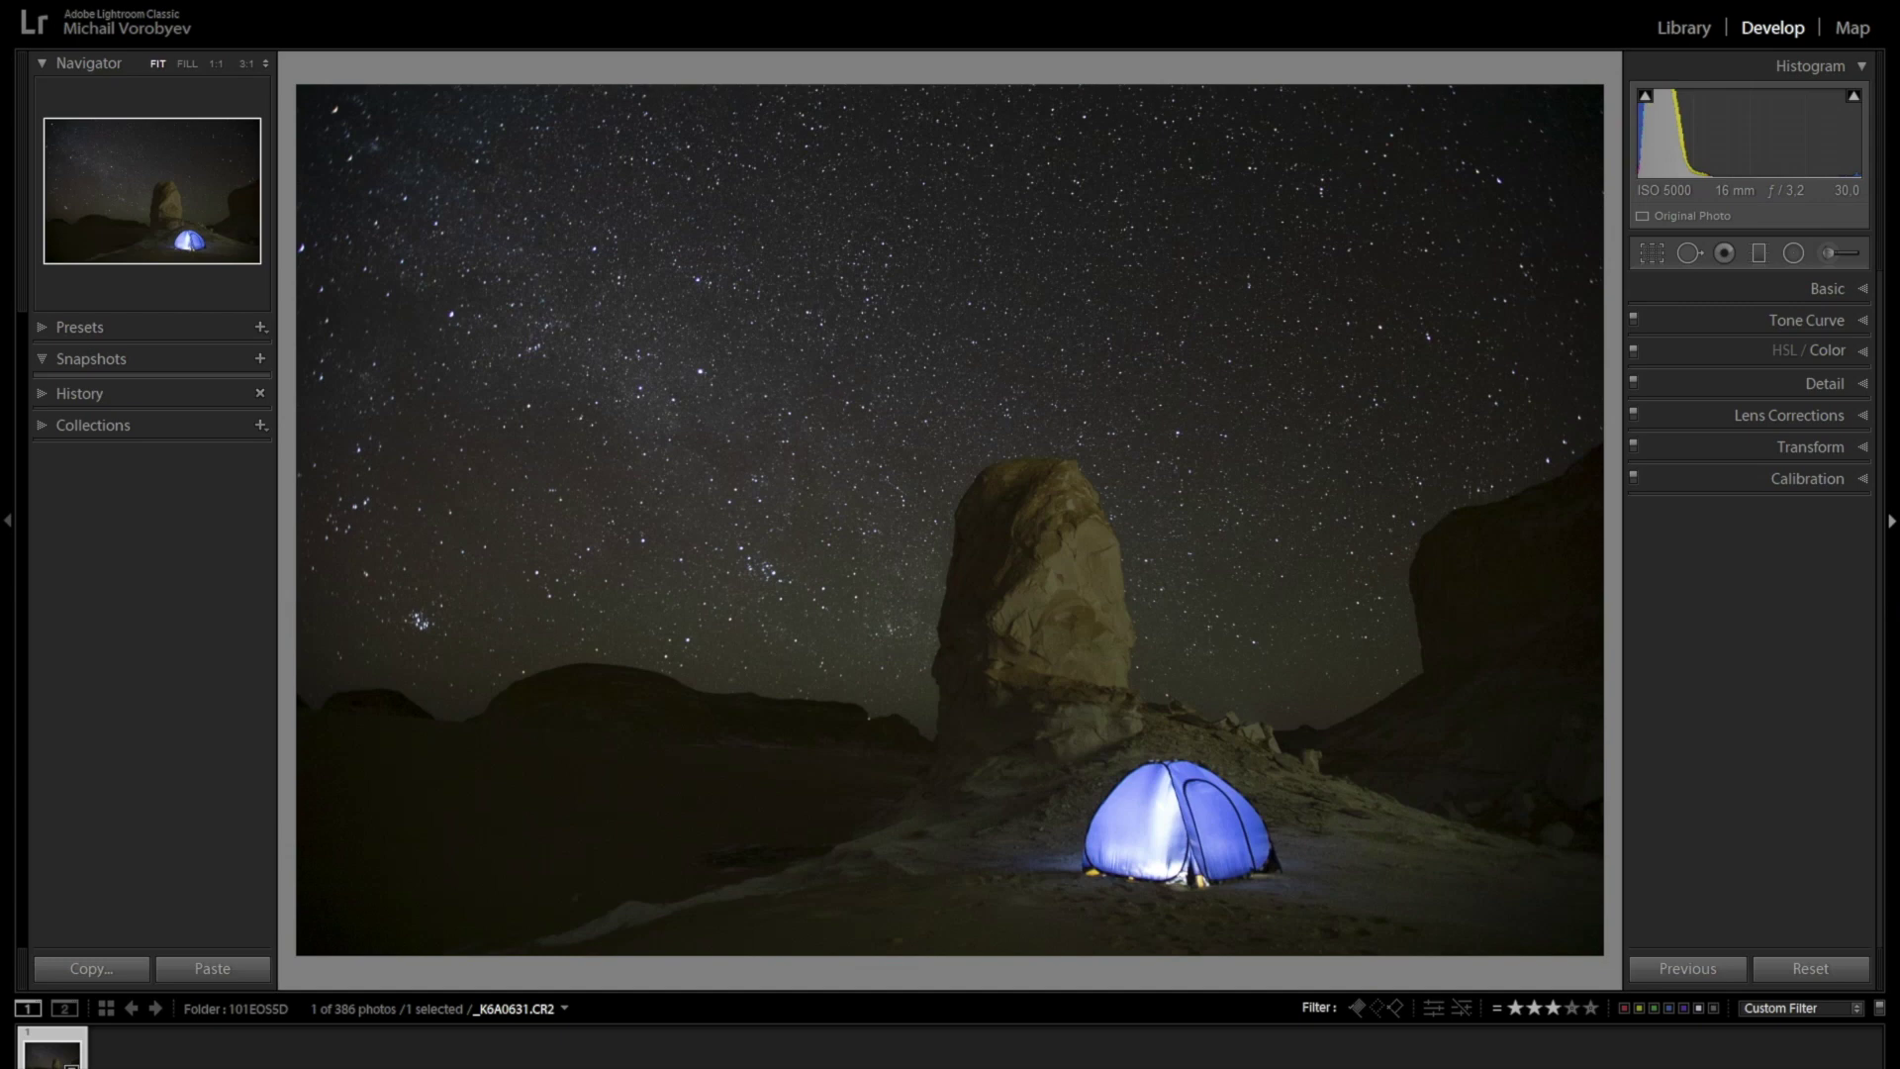
Show the file name, date and 6720 x 4480 info overlay, and expand Lens Corrections.
key("i")
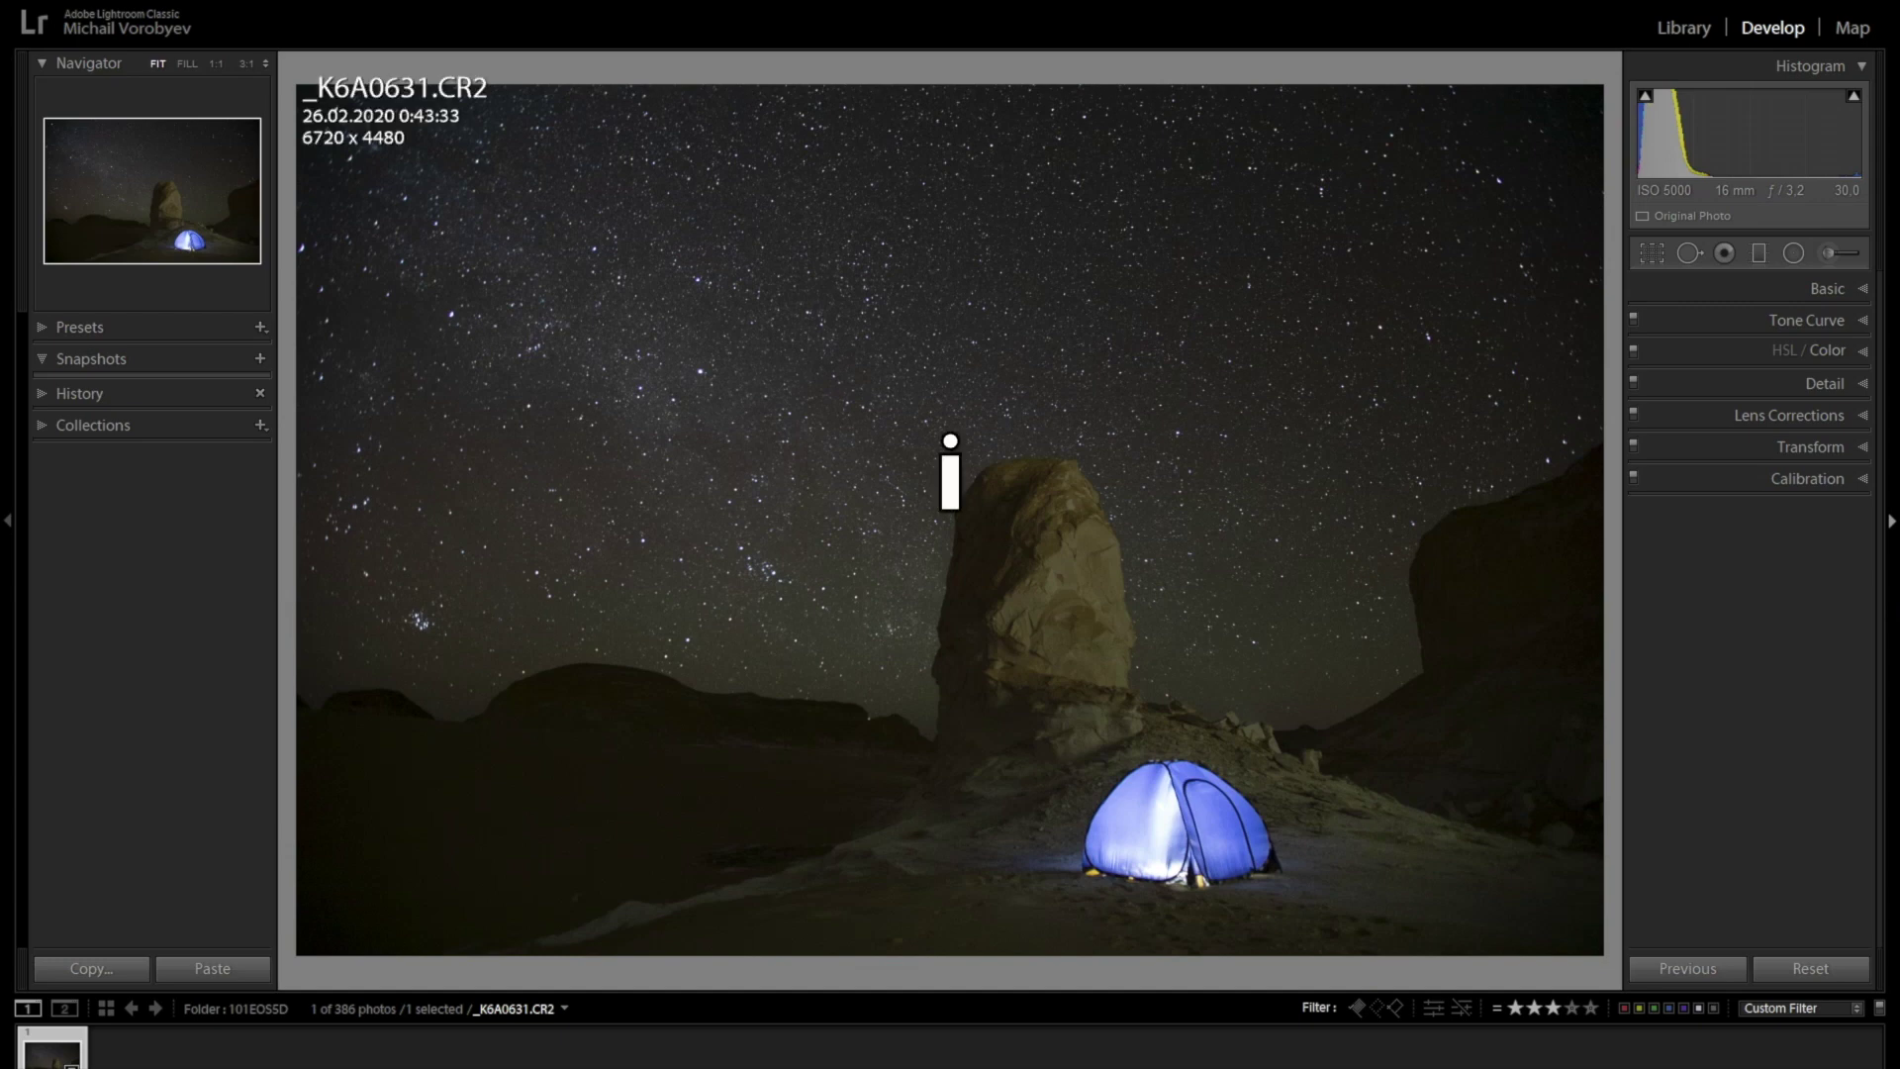
key("i")
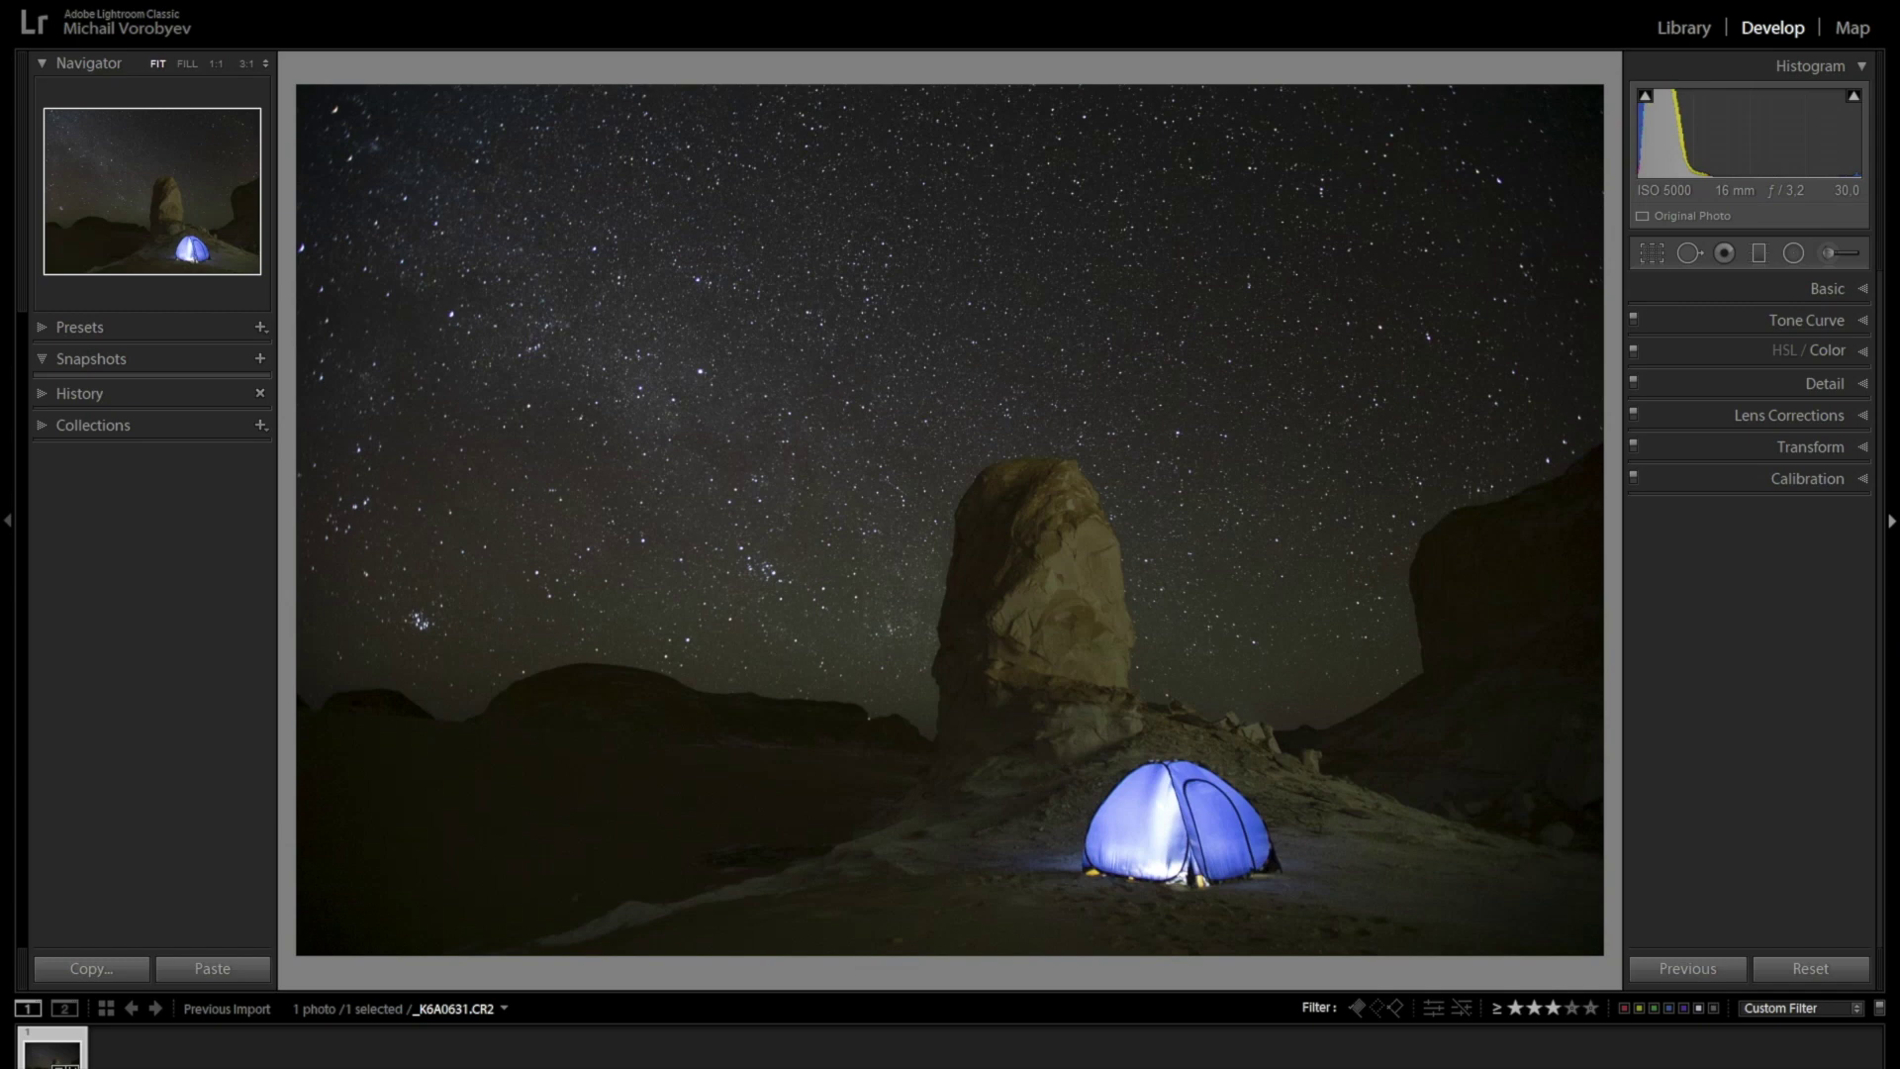
left_click(1864, 416)
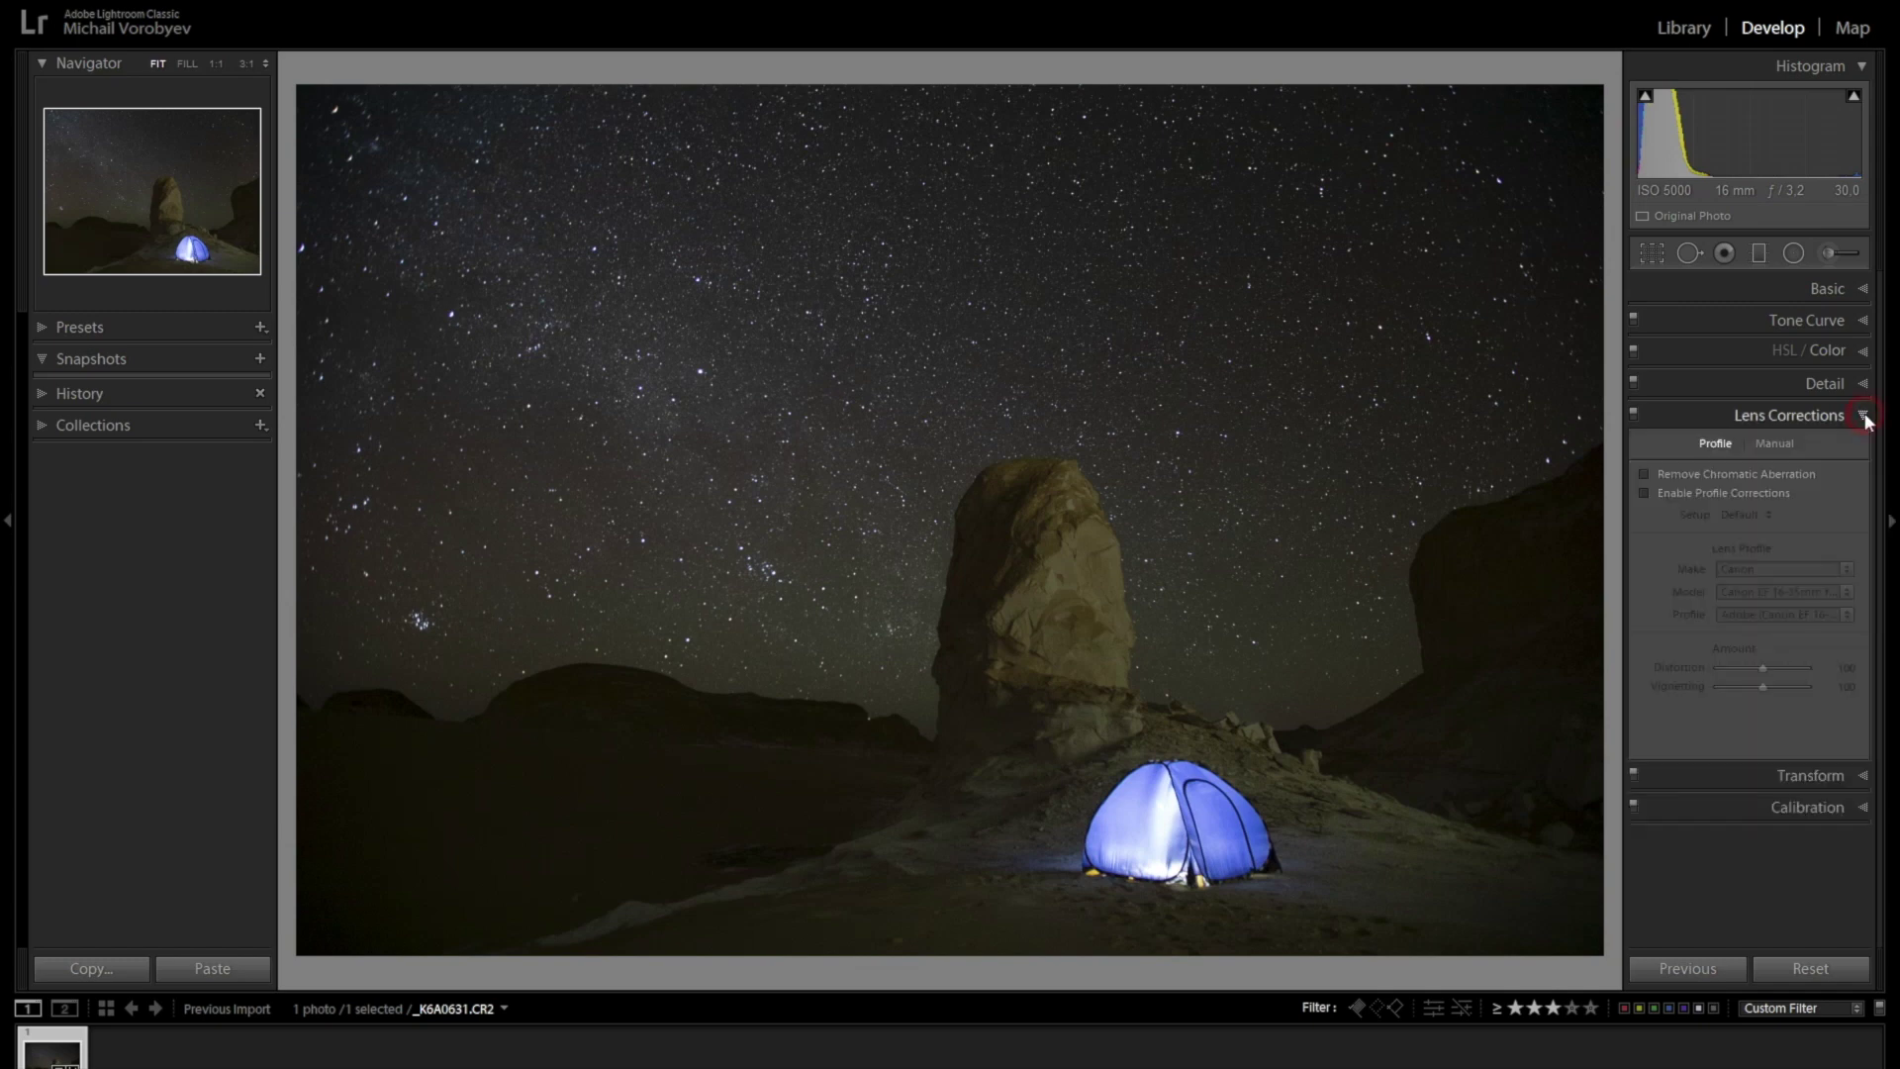
Enable Remove Chromatic Aberration and profile corrections, comparing with the profile toggled off and on.
left_click(1646, 474)
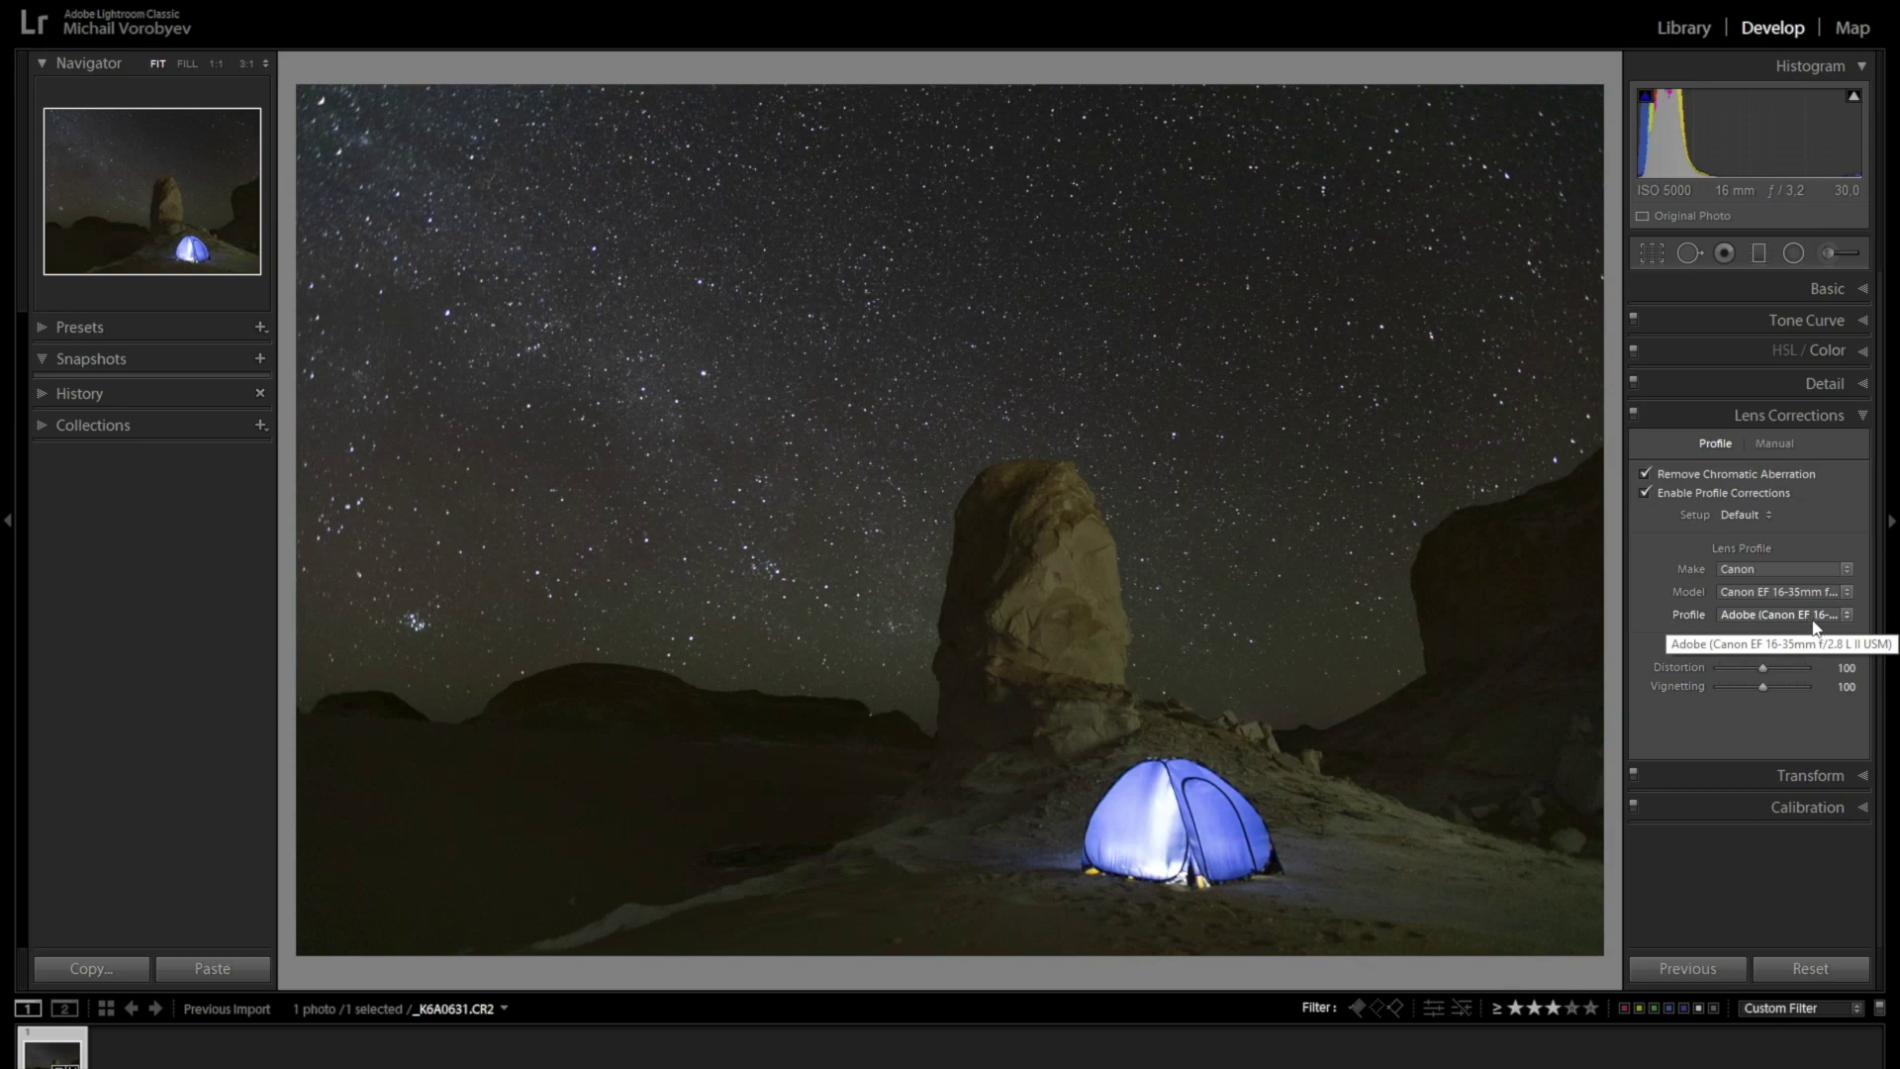
left_click(1645, 492)
left_click(1645, 492)
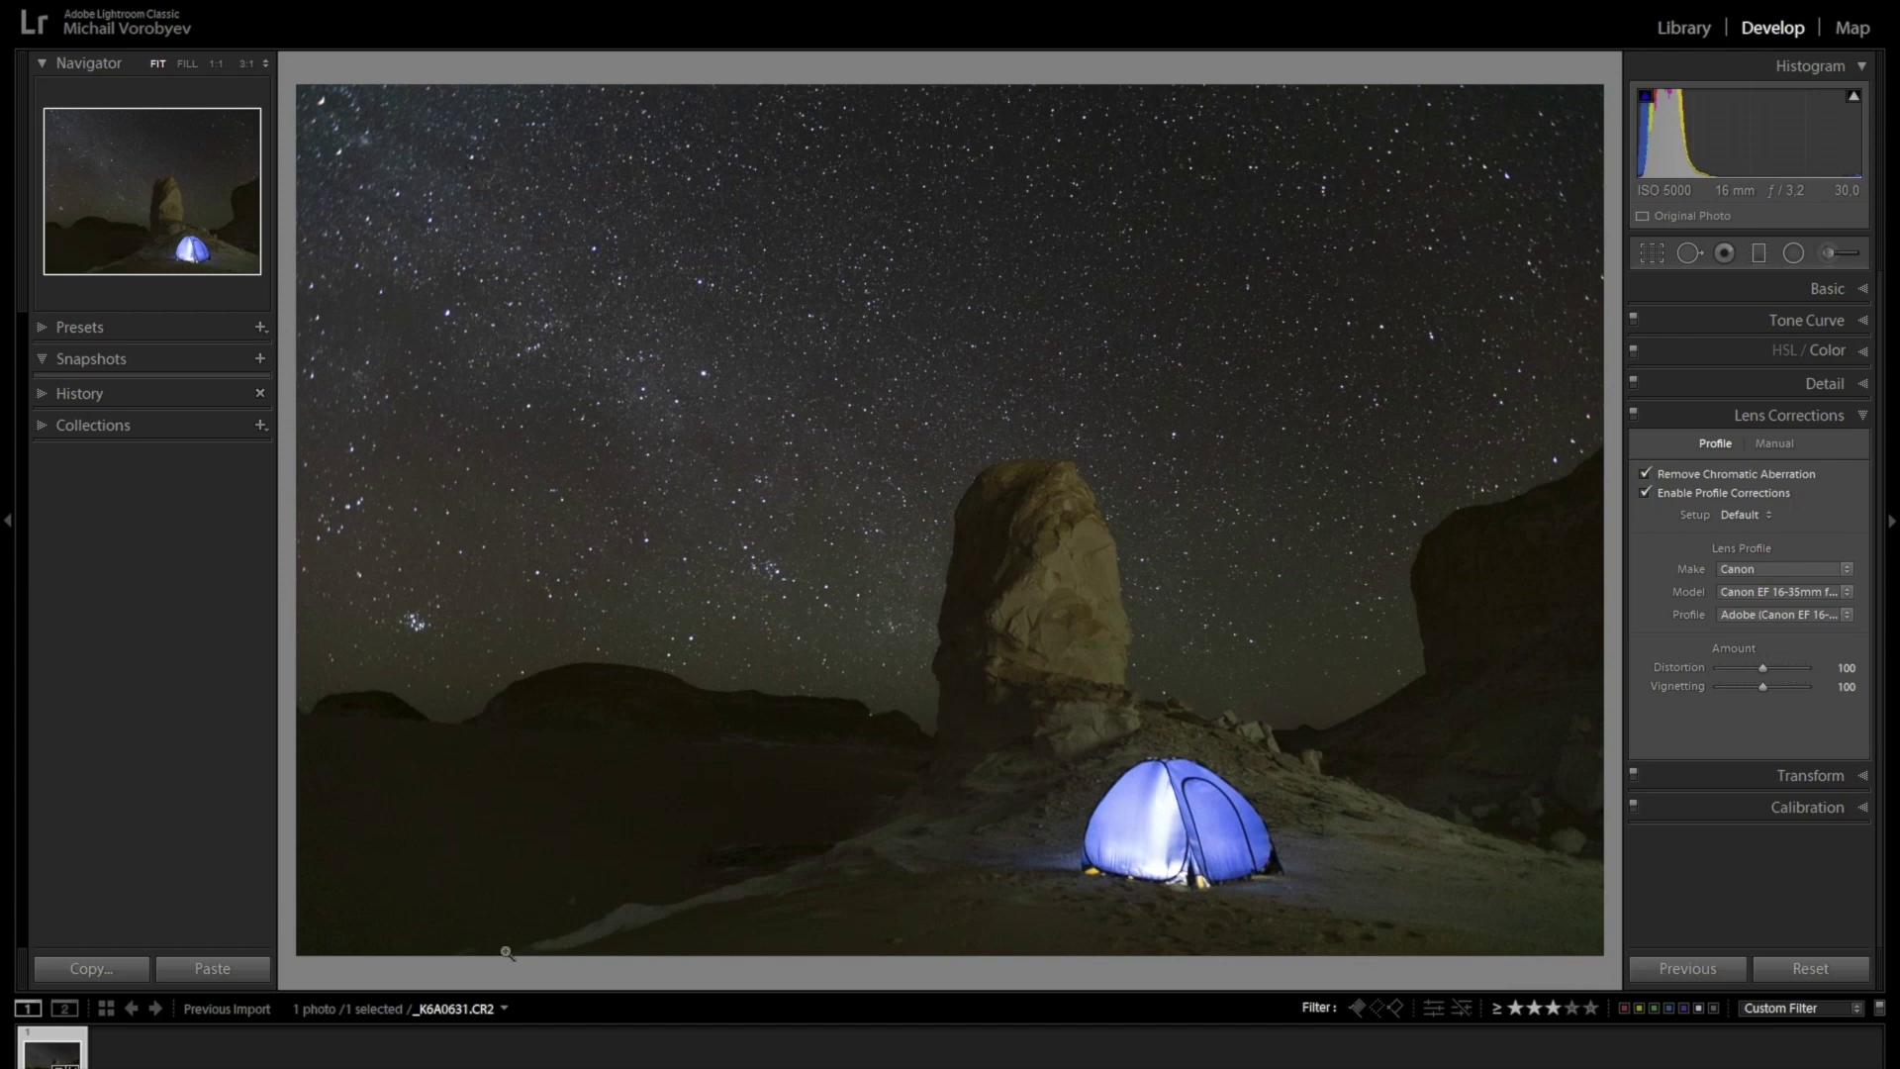
left_click(1646, 492)
left_click(1647, 493)
left_click(1864, 415)
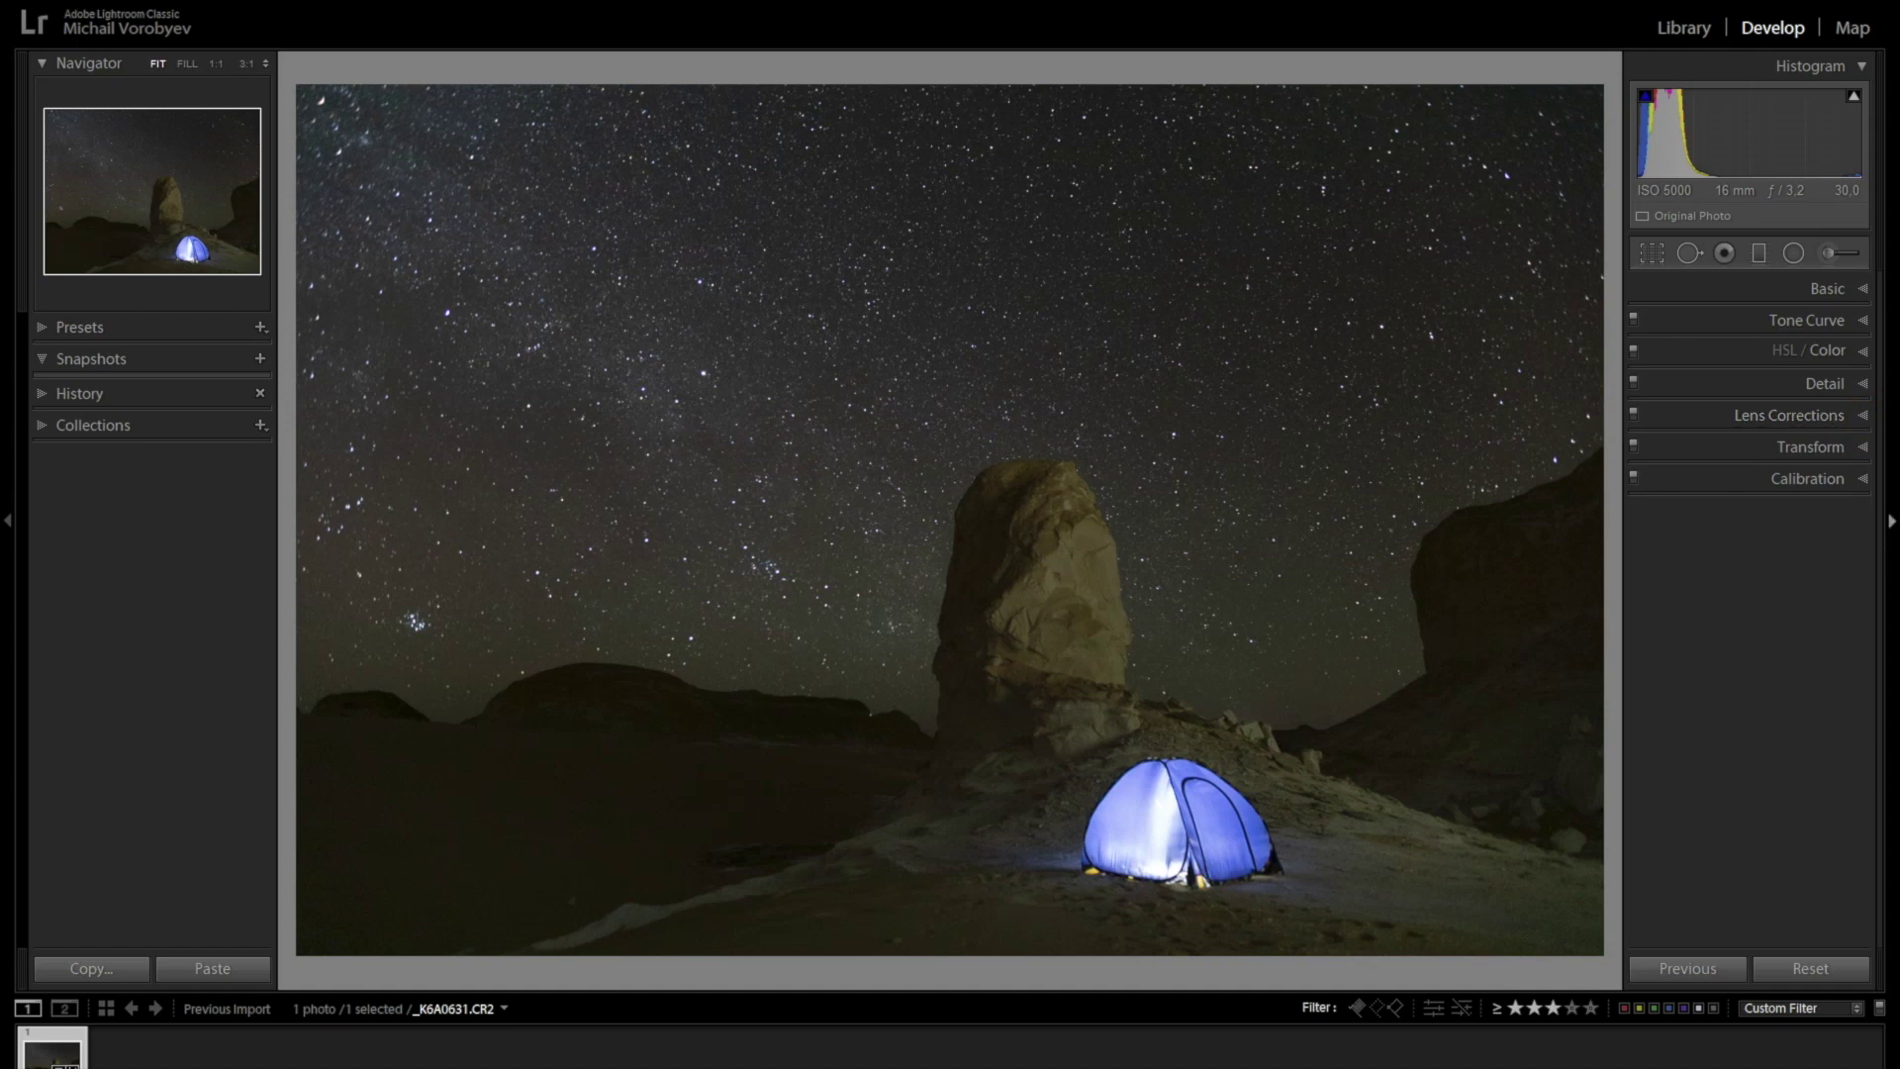
left_click(1864, 447)
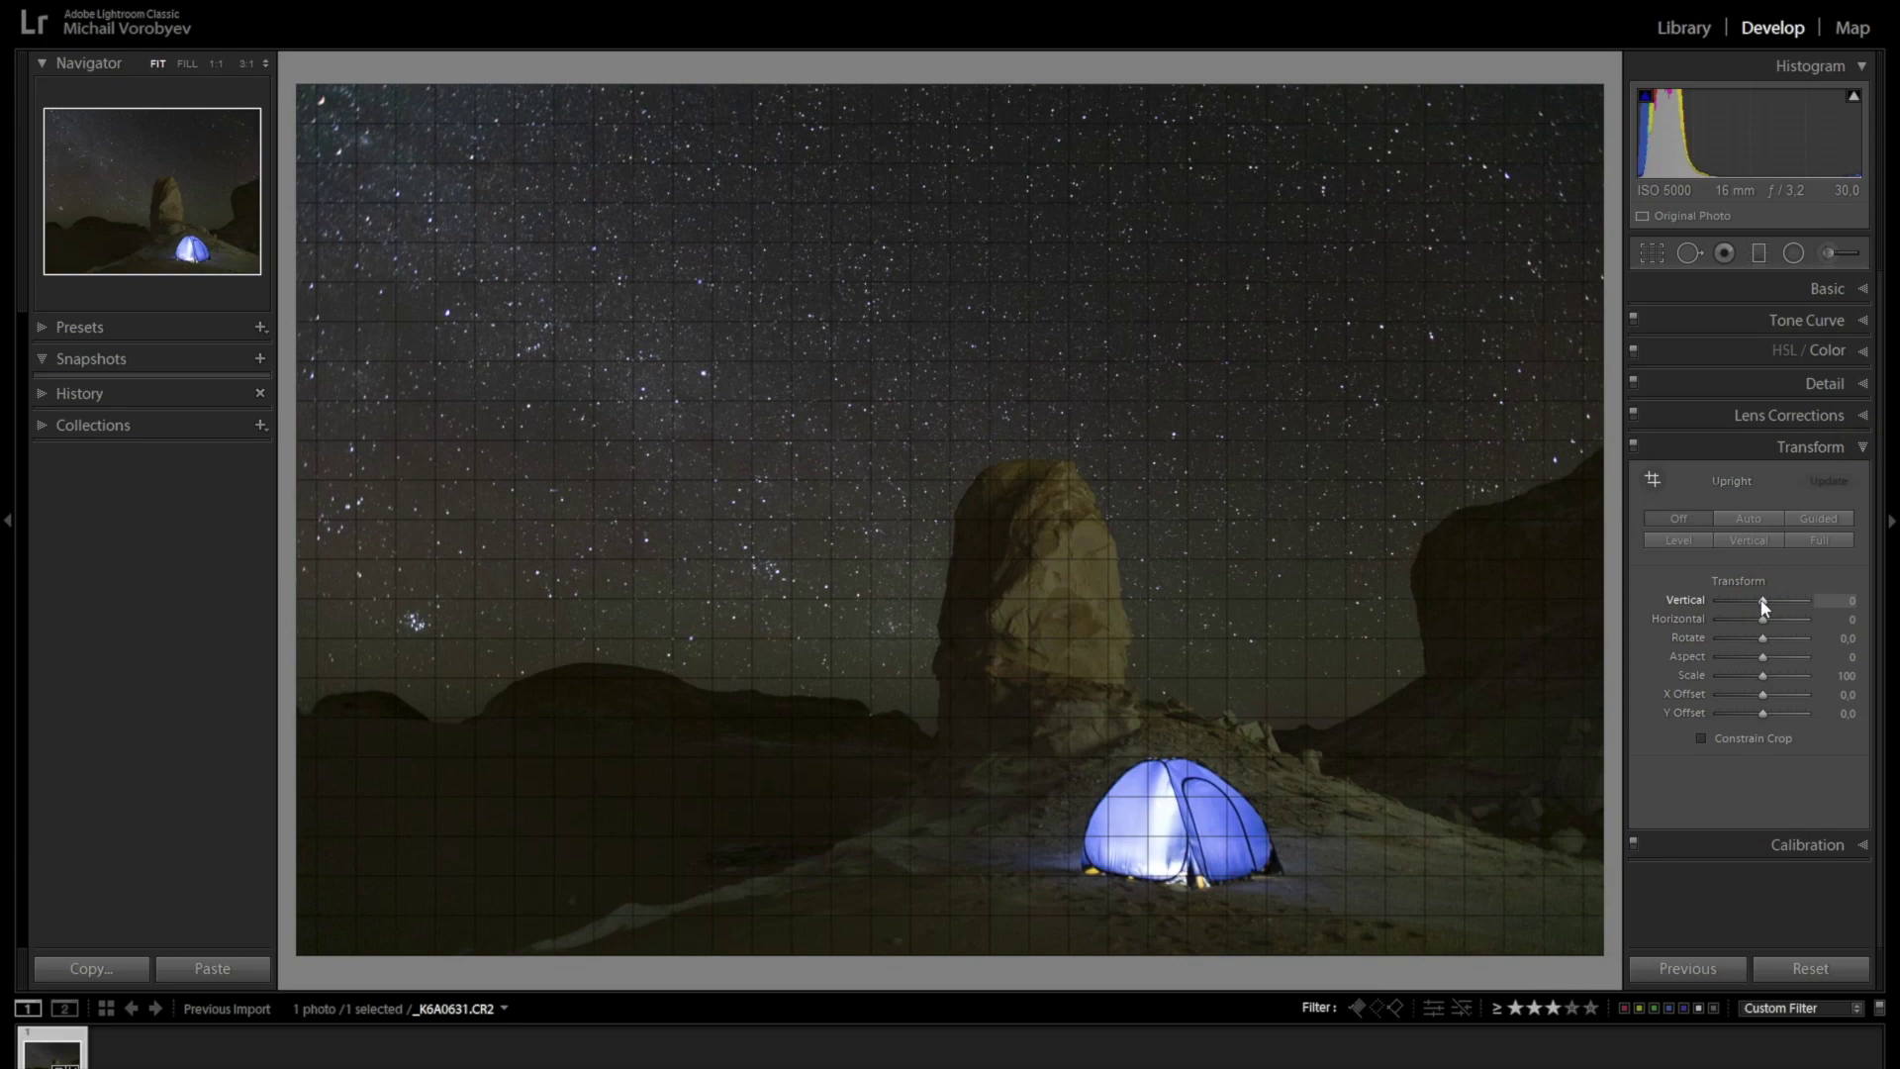
Set Transform to Vertical +16, Aspect +75, Scale 90 and Rotate +0.2.
left_click_drag(1762, 601, 1769, 601)
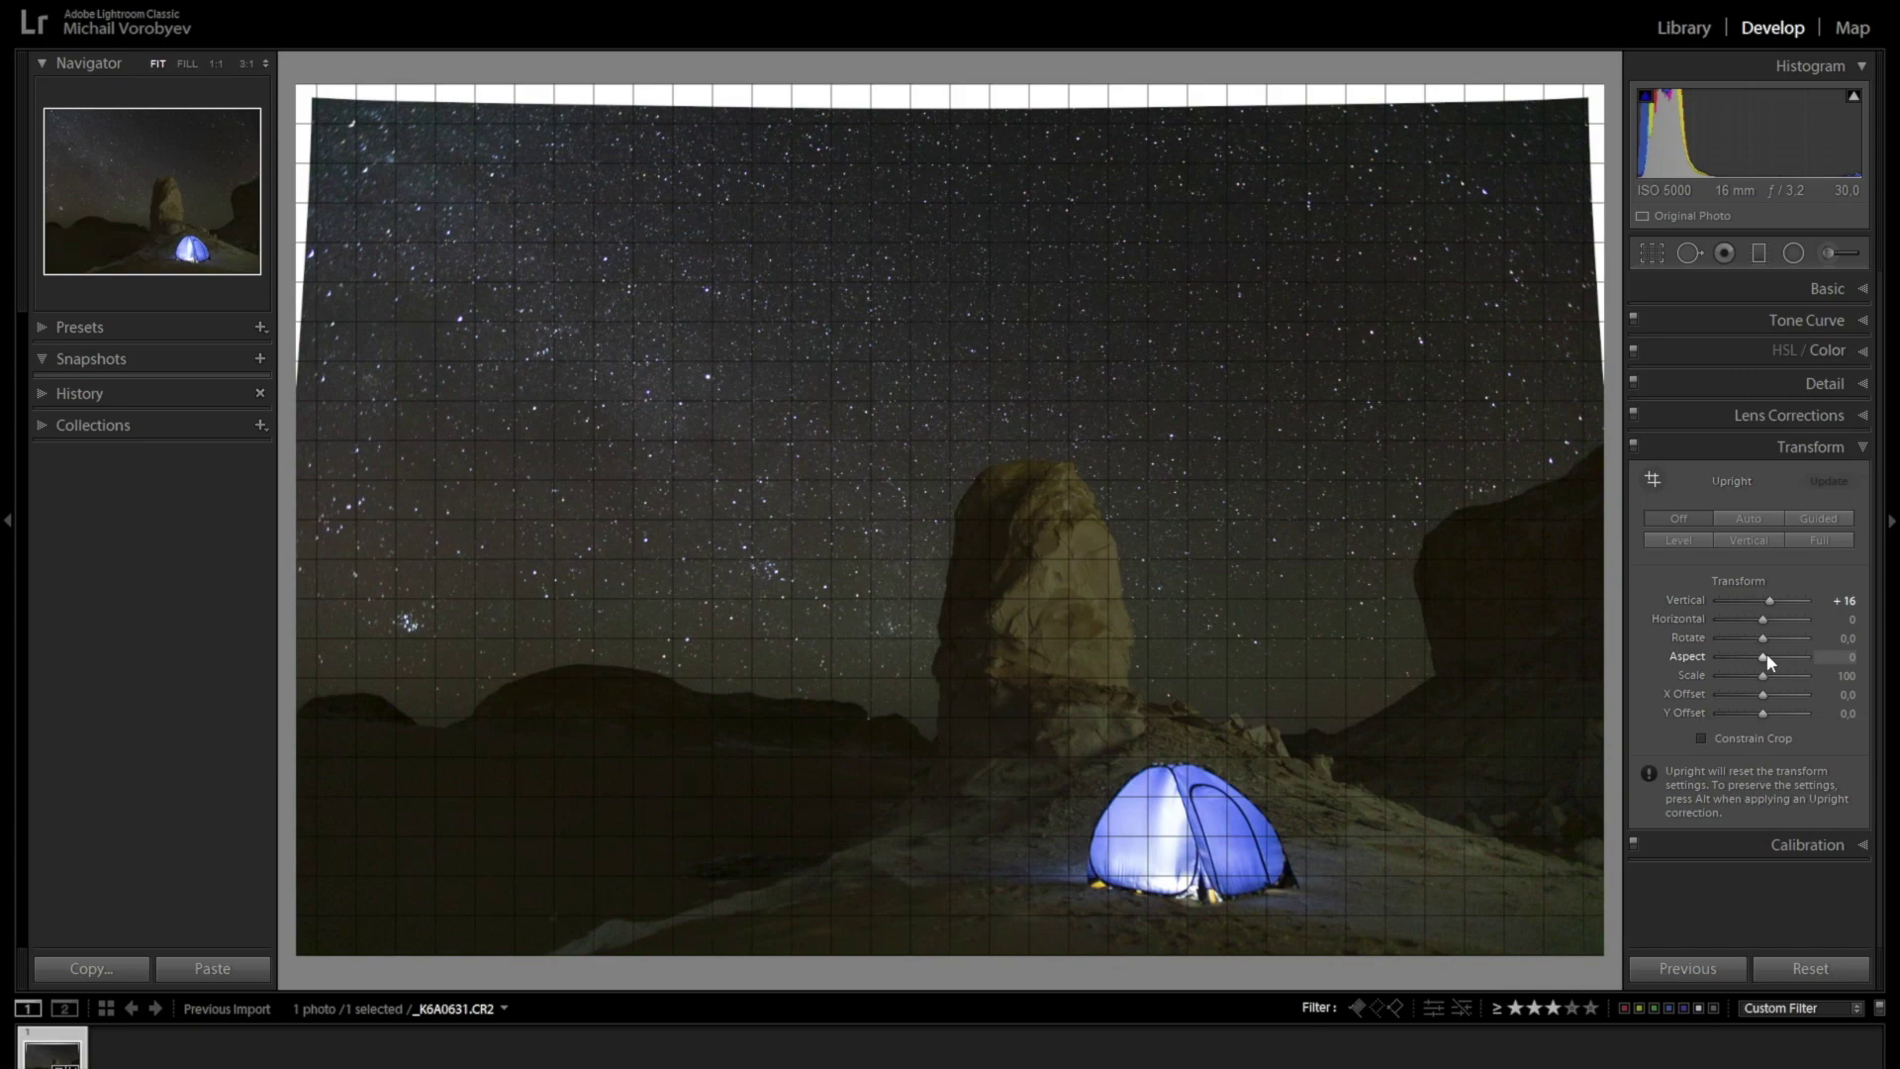
left_click_drag(1767, 654, 1797, 658)
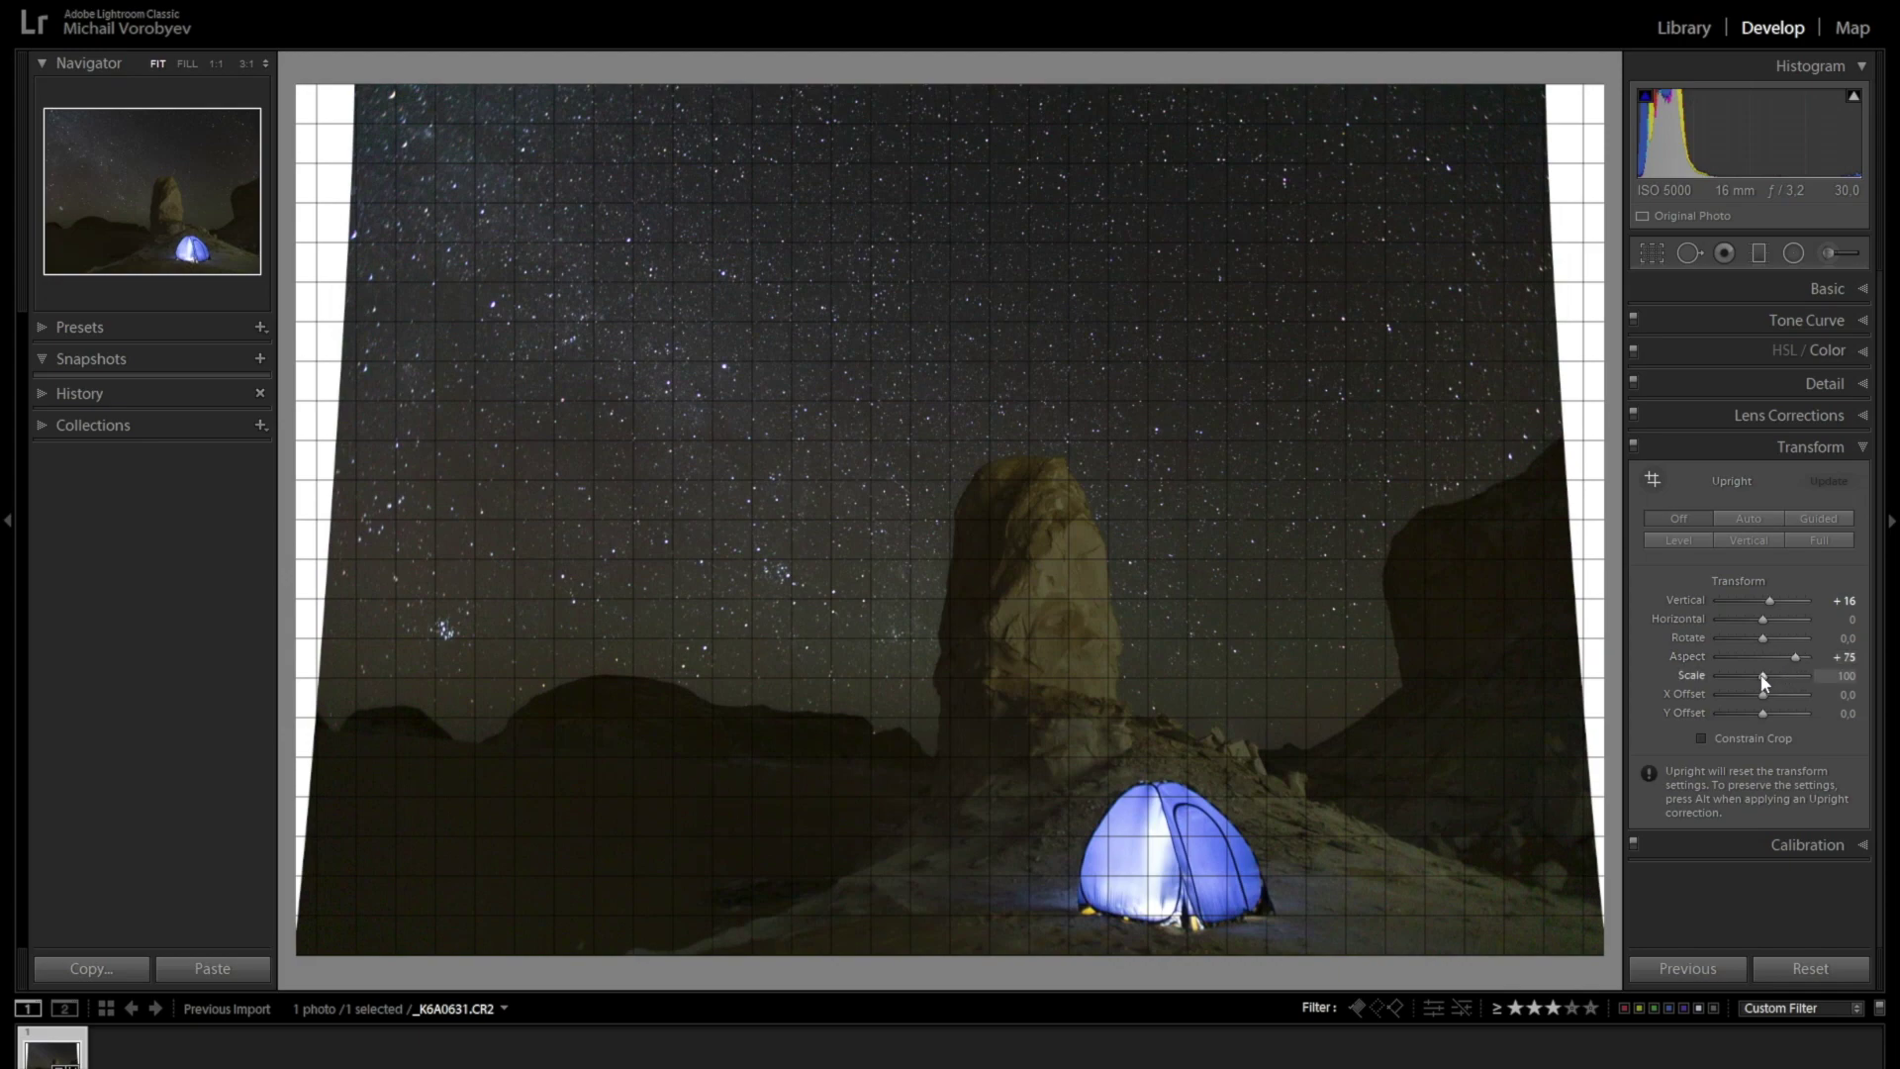
left_click(1763, 679)
left_click_drag(1763, 679, 1754, 681)
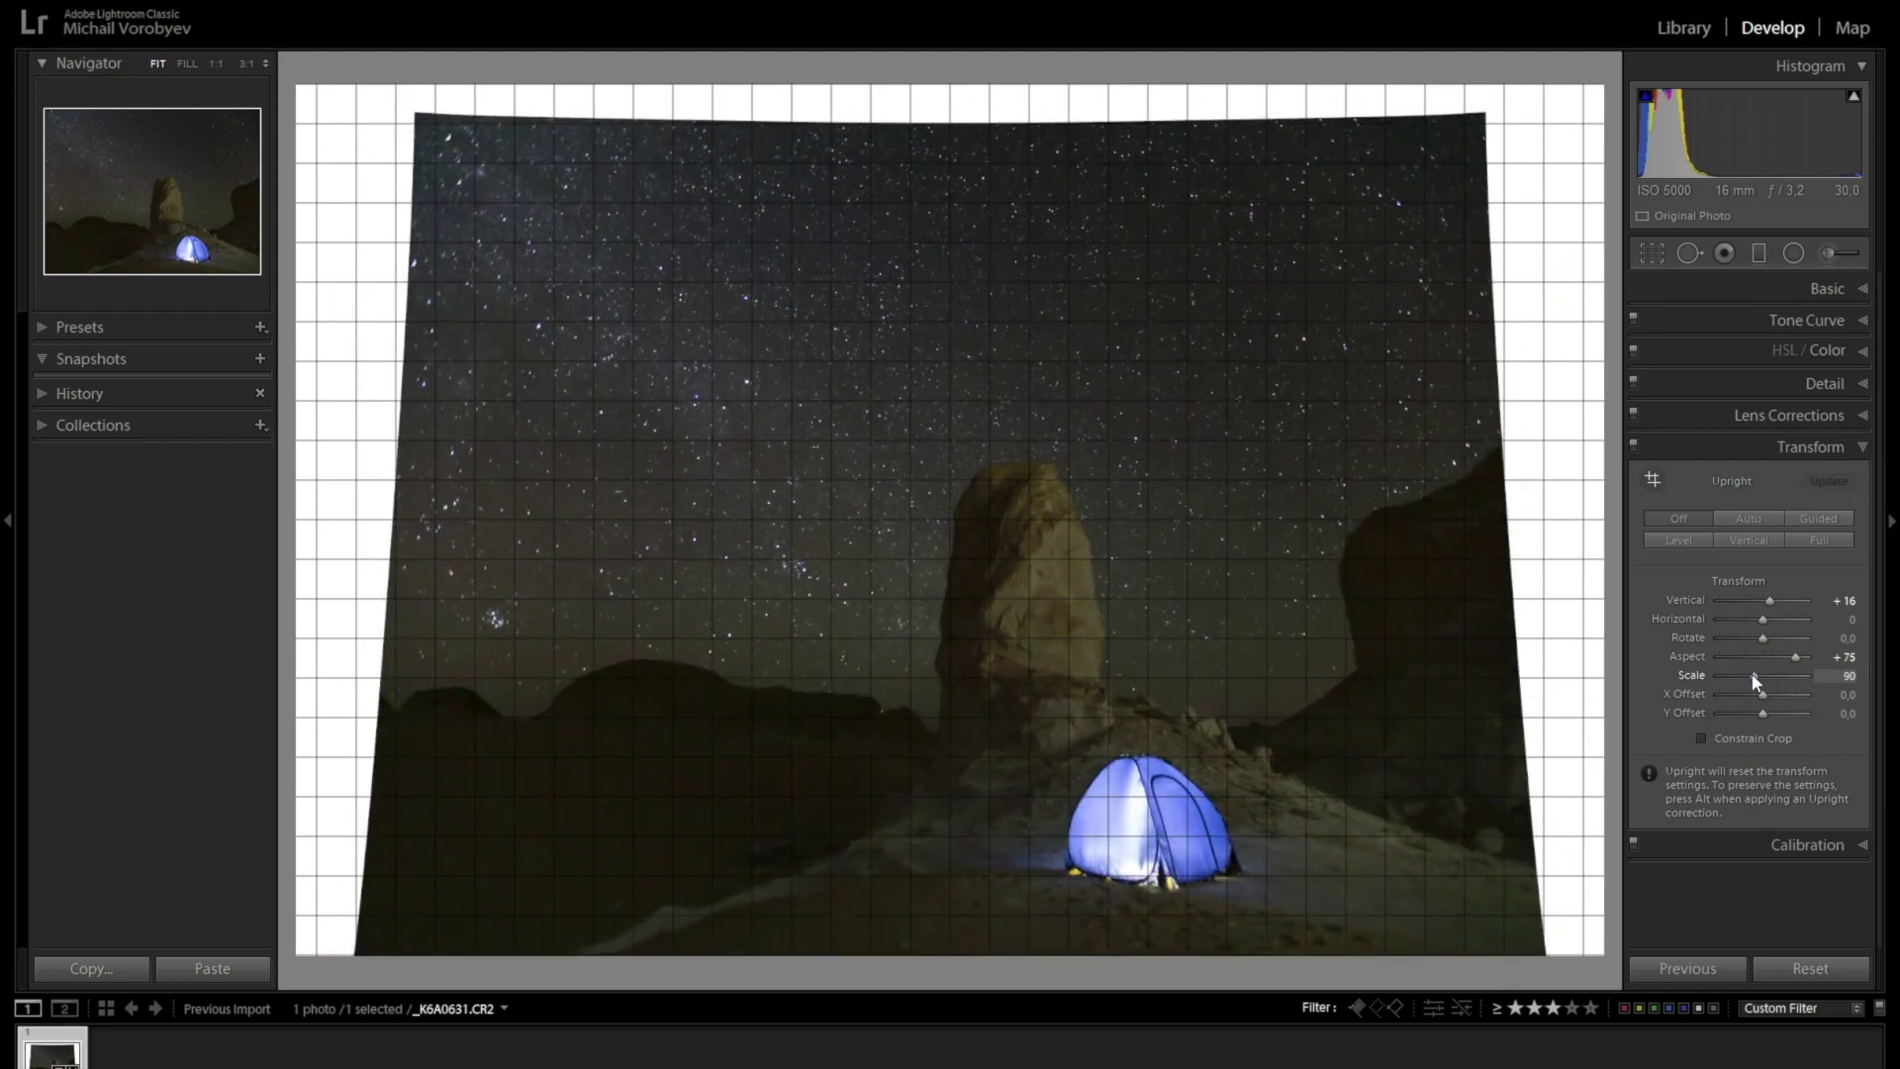
left_click_drag(1762, 638, 1767, 640)
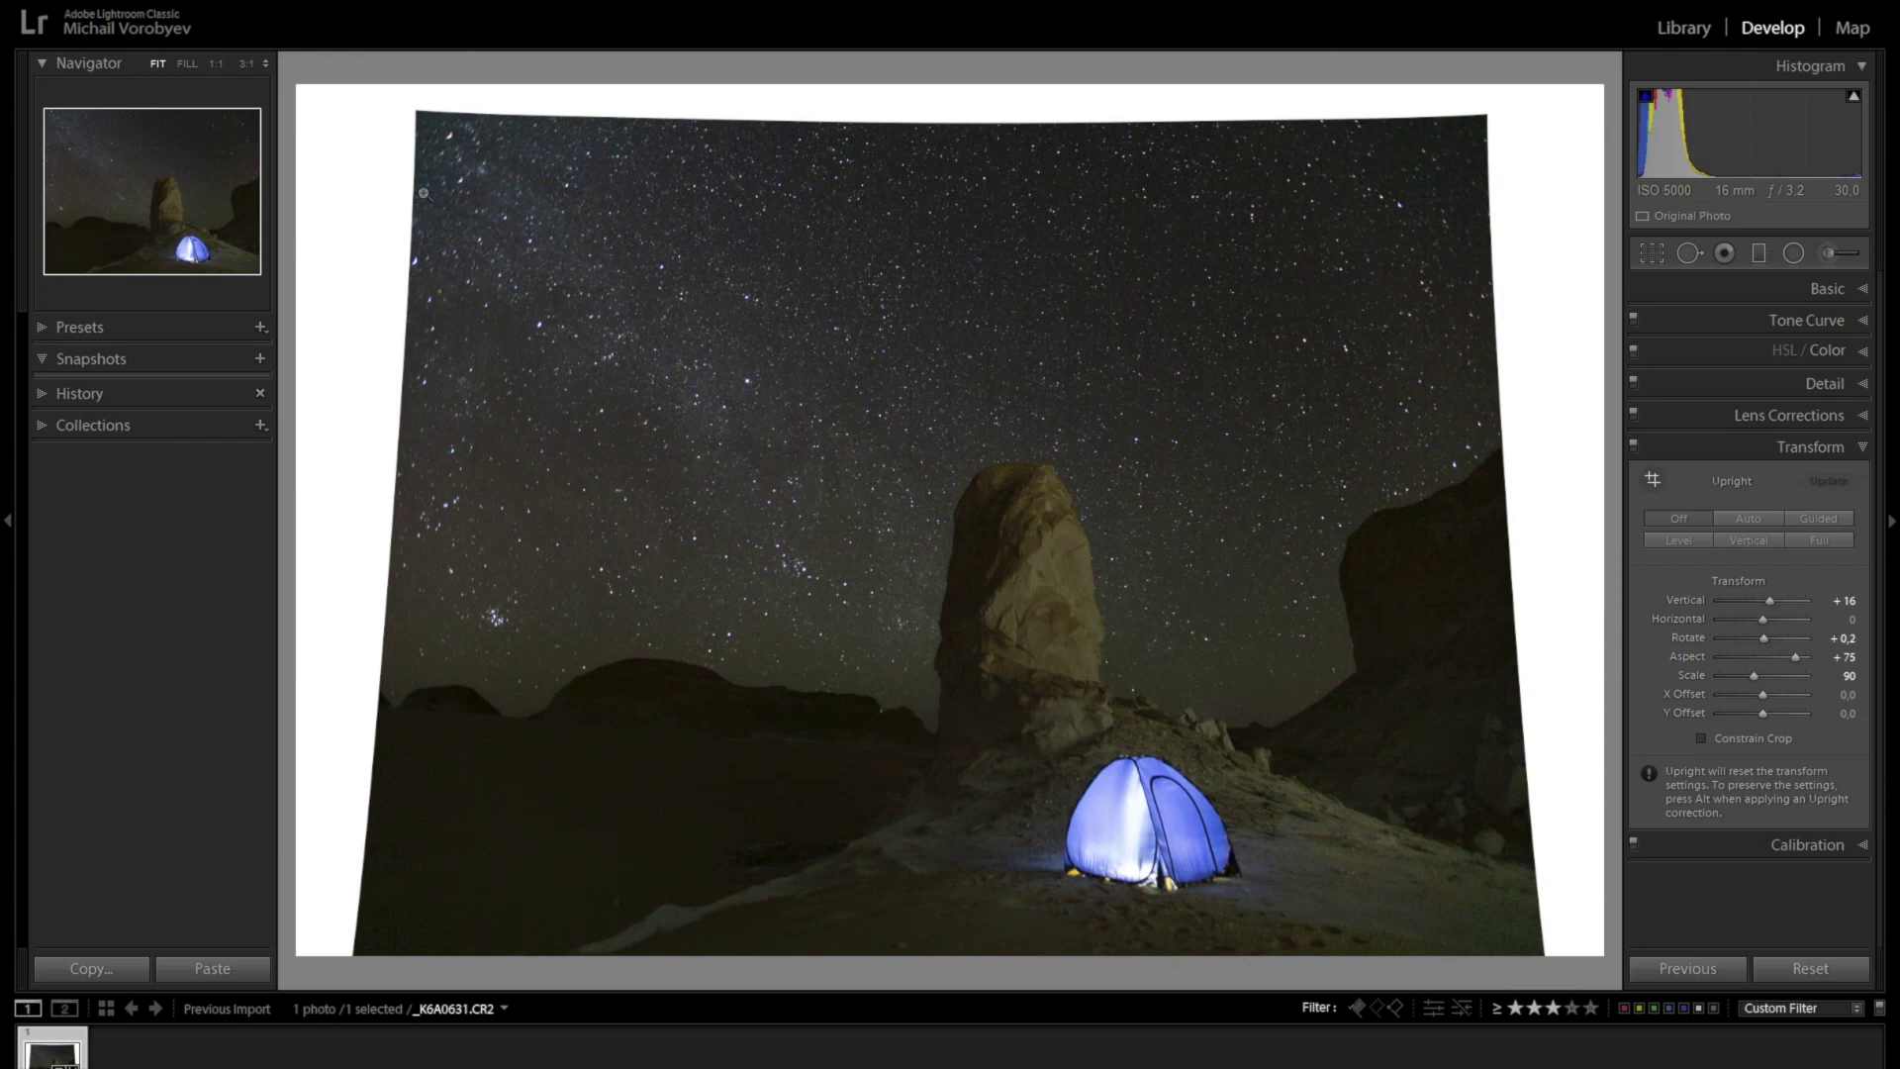
left_click(1648, 253)
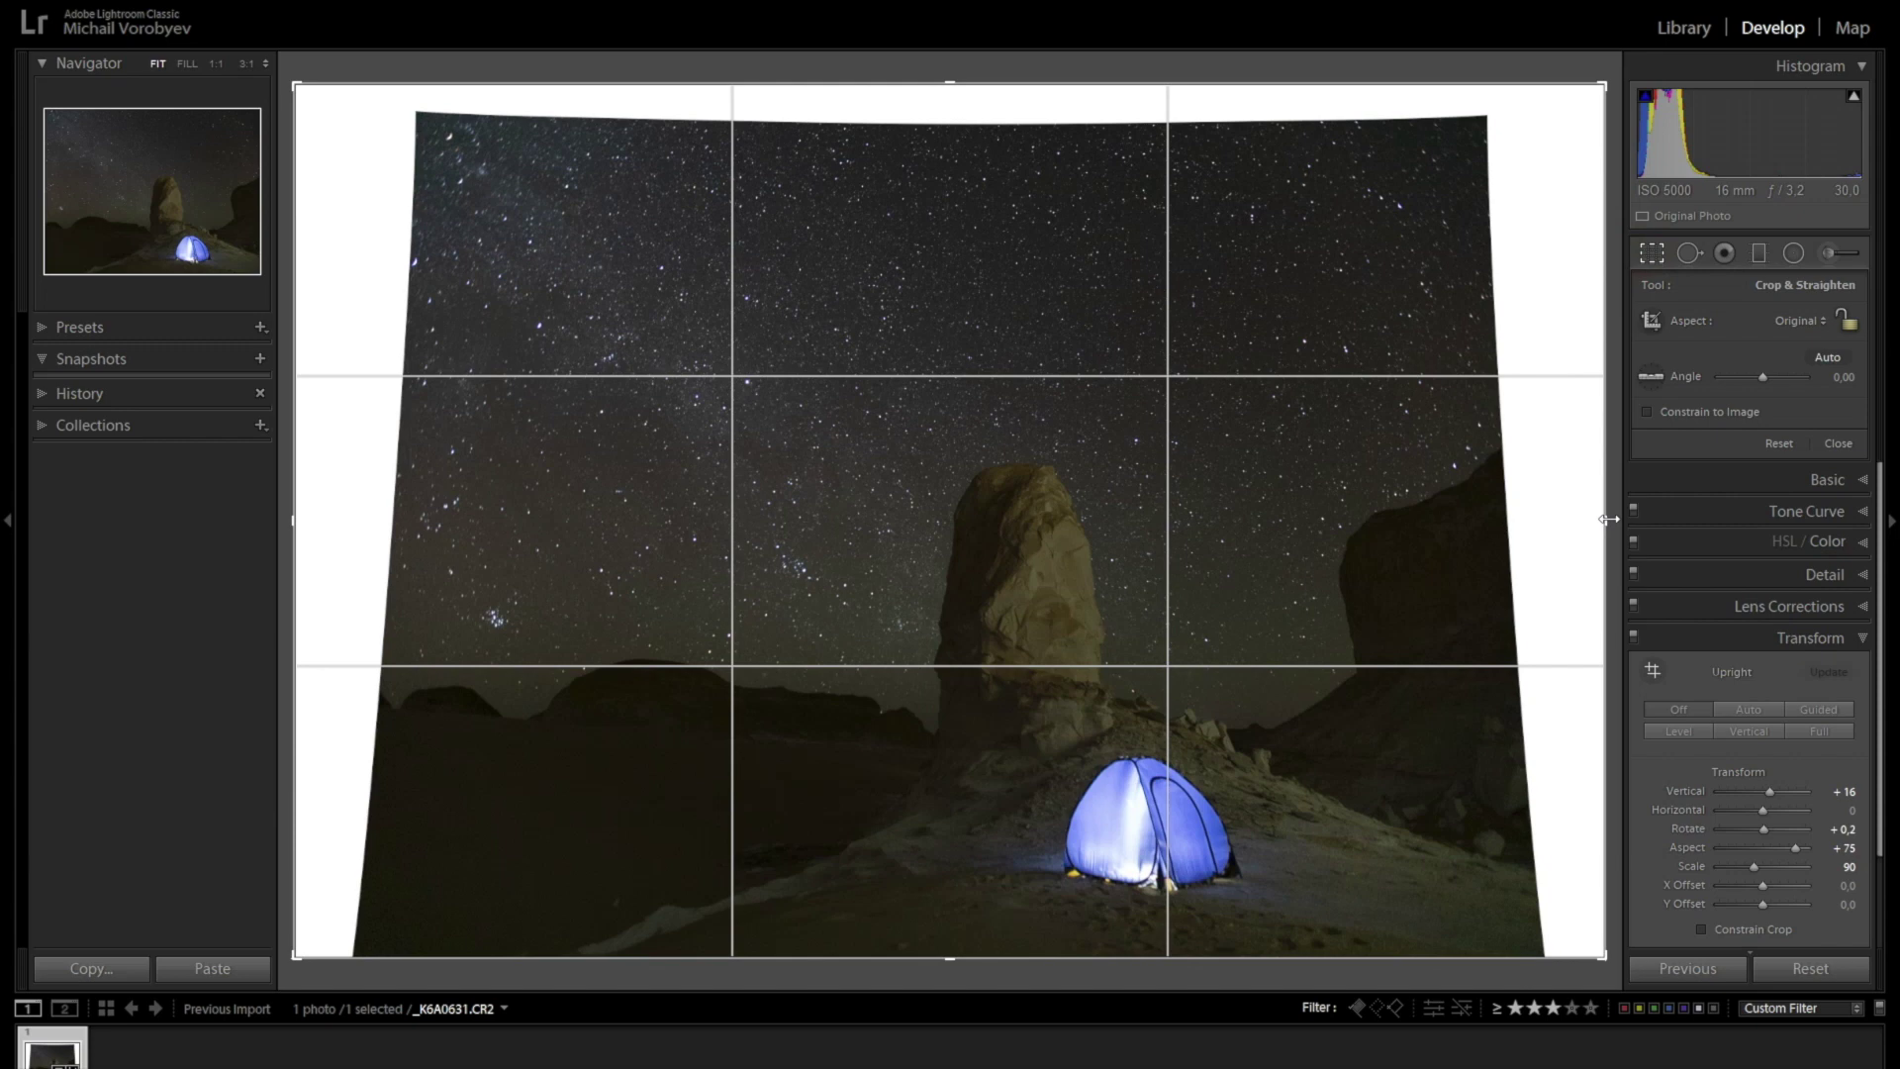
Pull the right, left and top crop edges inward past the white borders and apply the crop.
left_click_drag(1604, 518, 1550, 517)
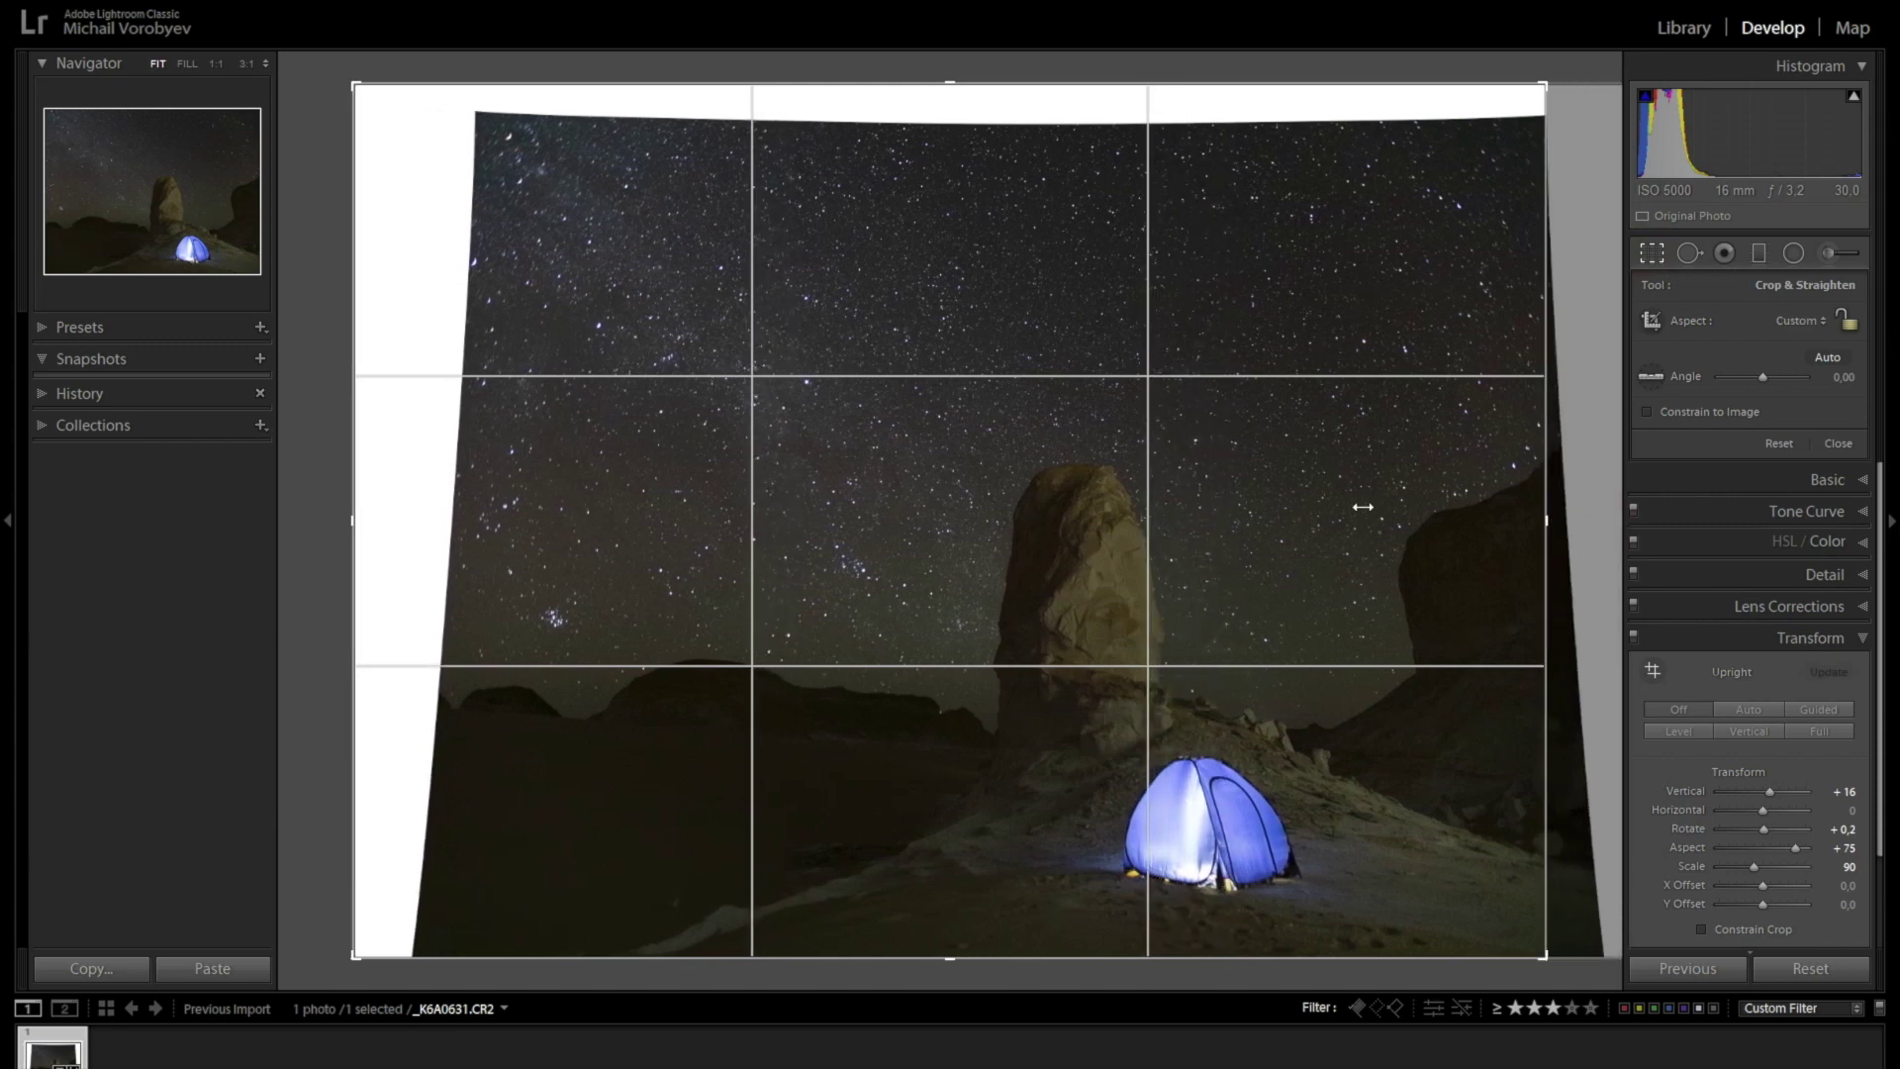
left_click_drag(344, 524, 414, 522)
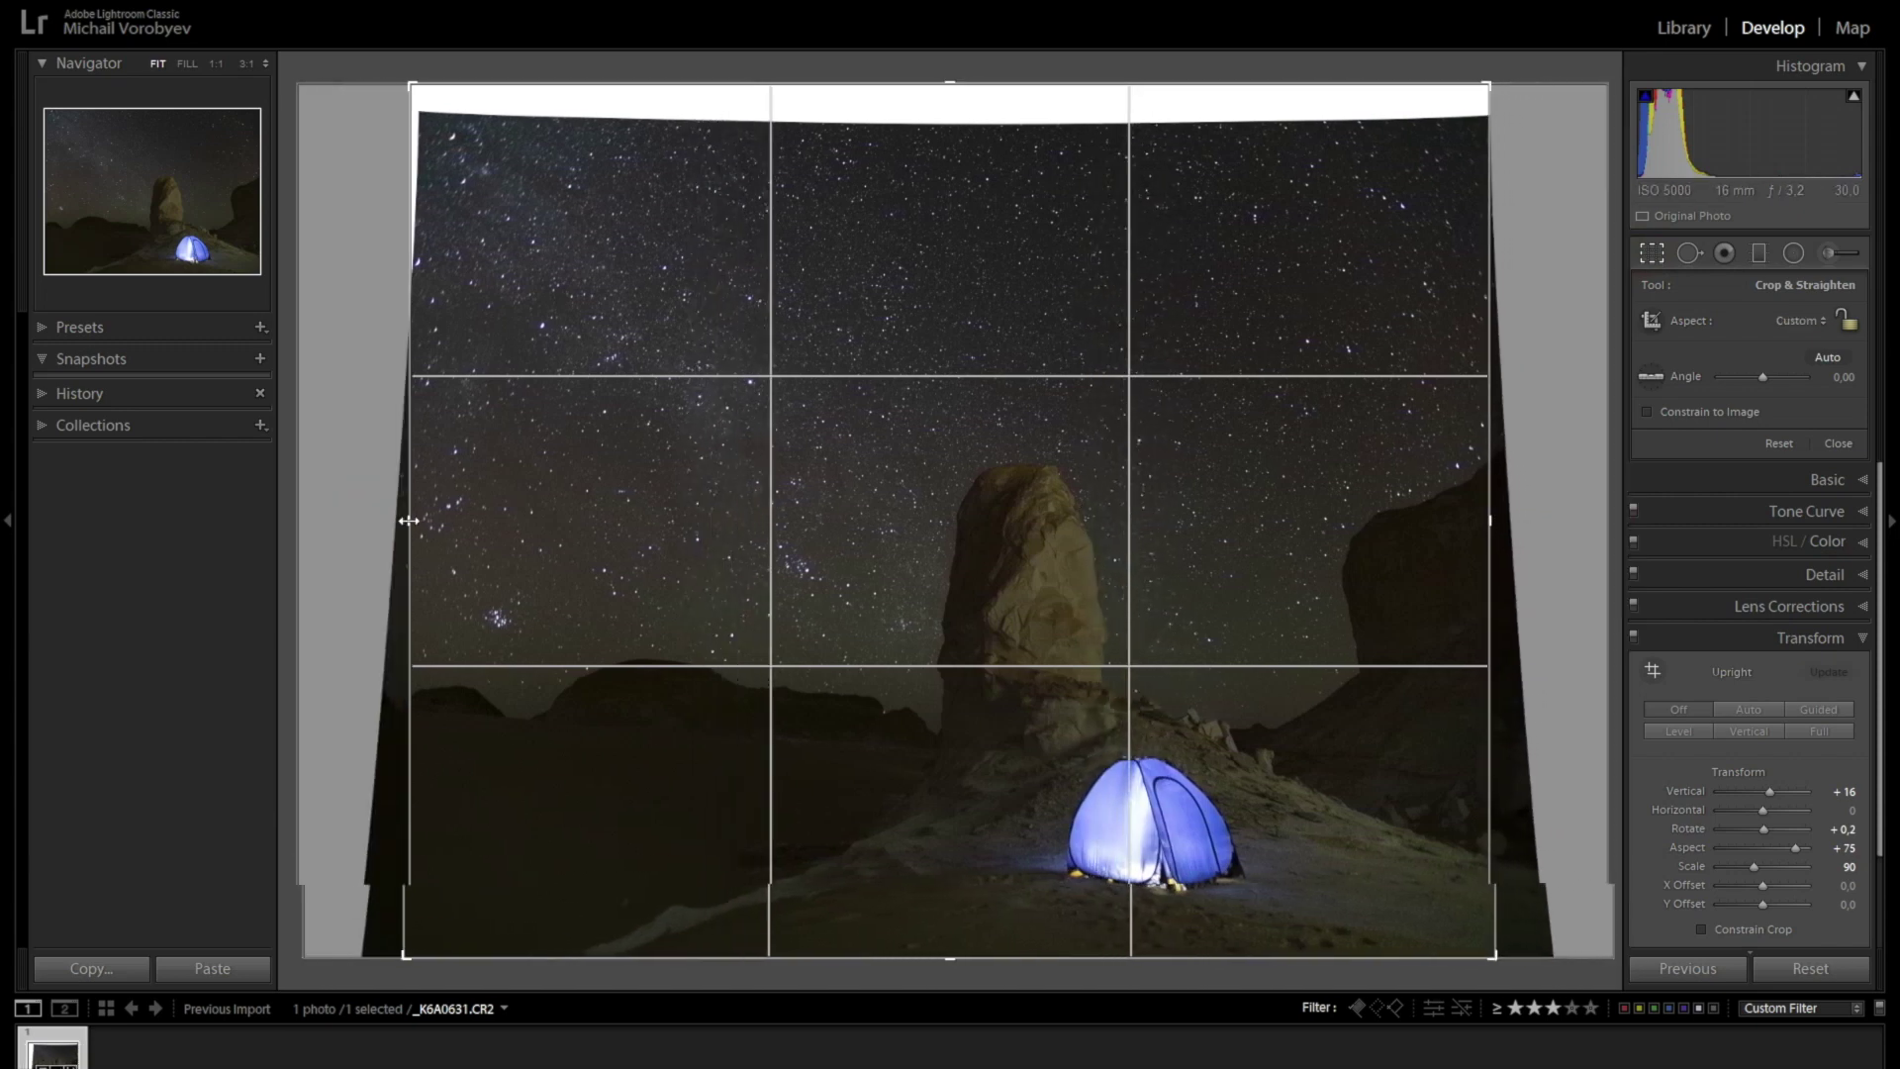
left_click_drag(950, 86, 954, 106)
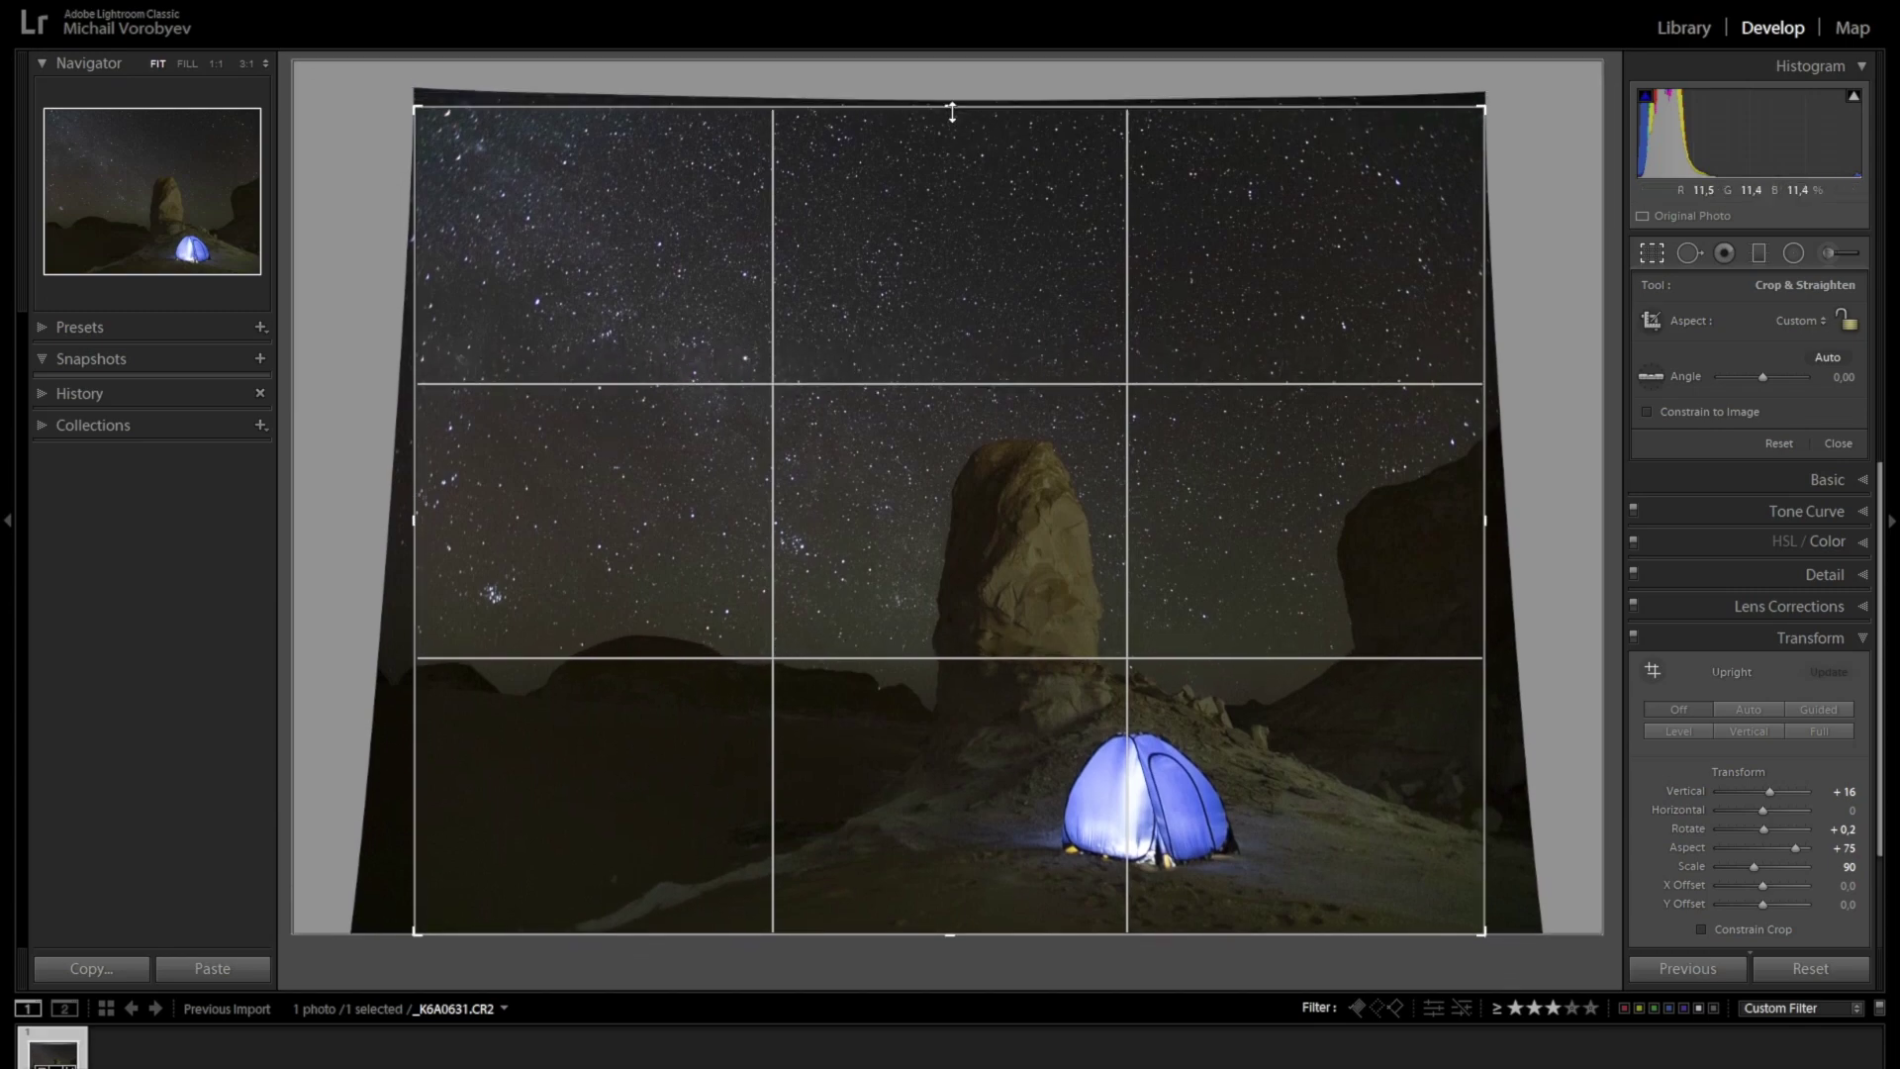
double_click(952, 157)
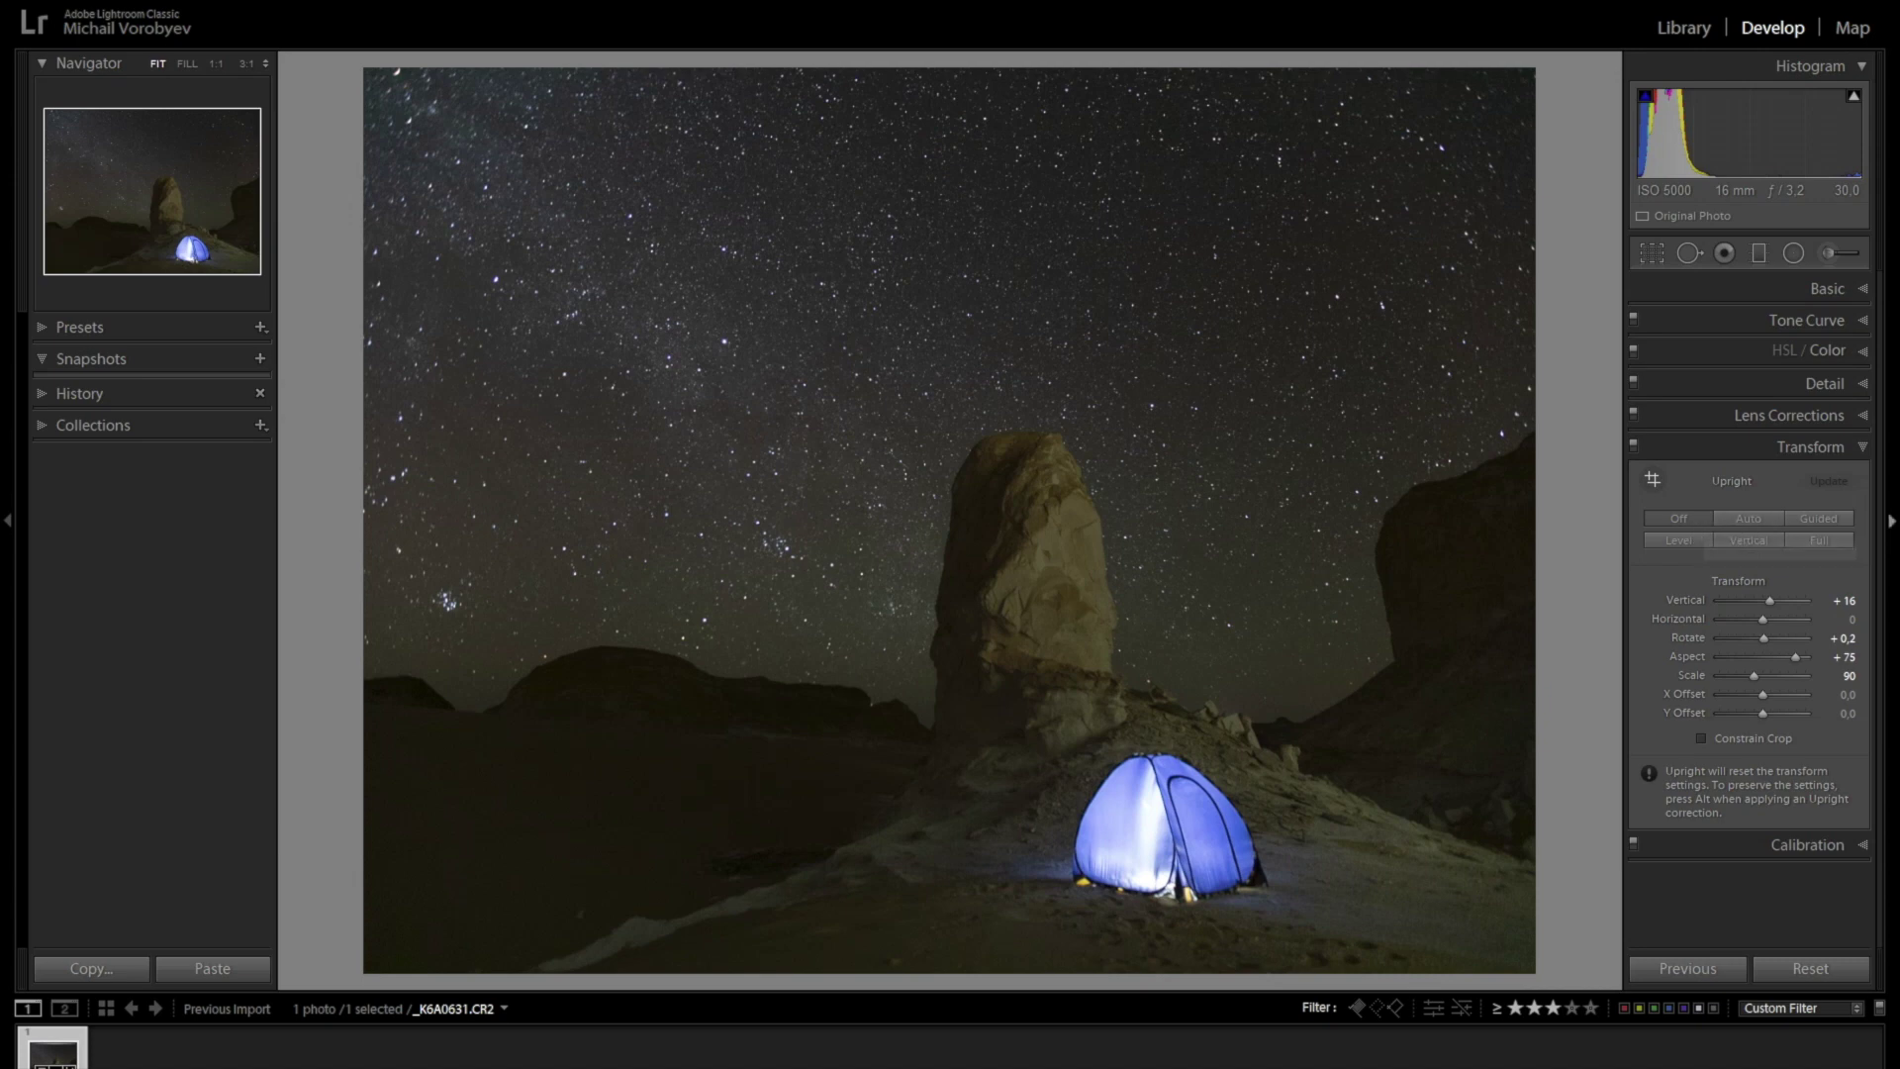
left_click(1865, 447)
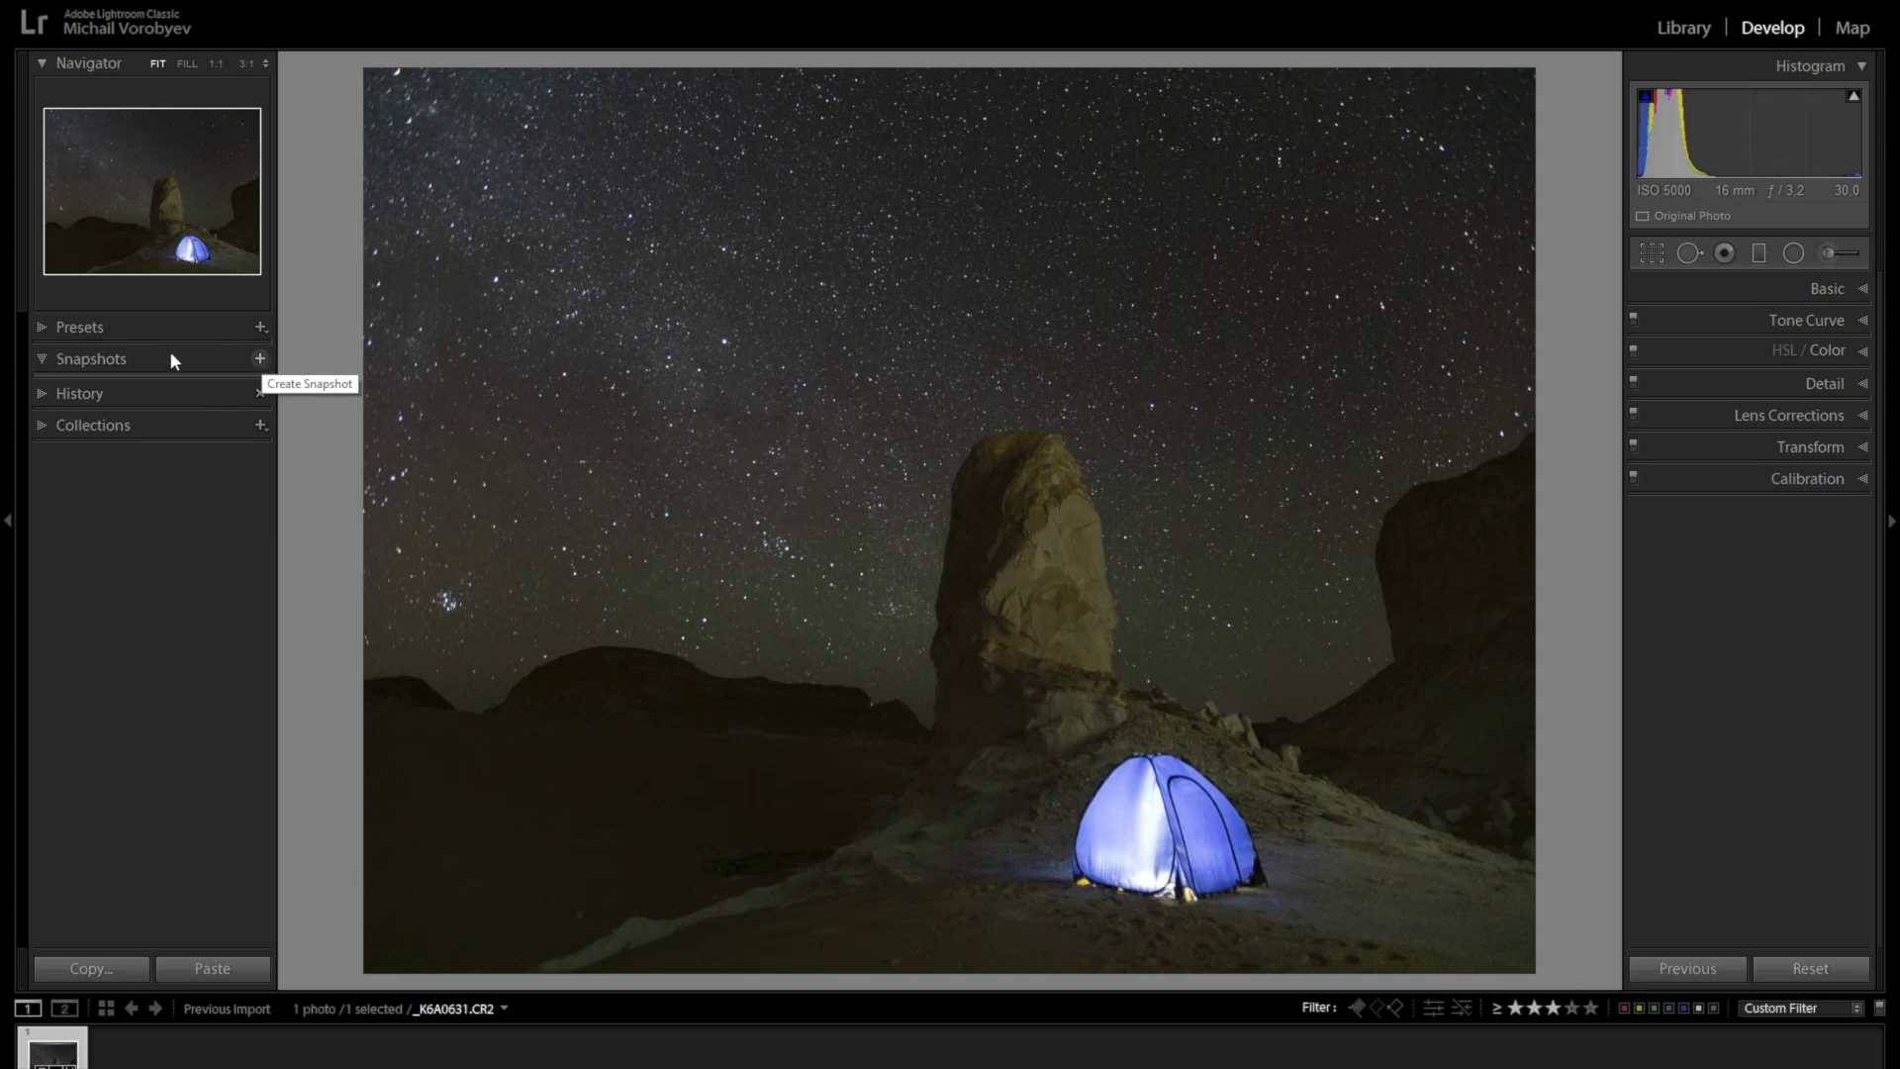
Create a snapshot keeping the default name 13.04.2020 15:56:13.
left_click(261, 359)
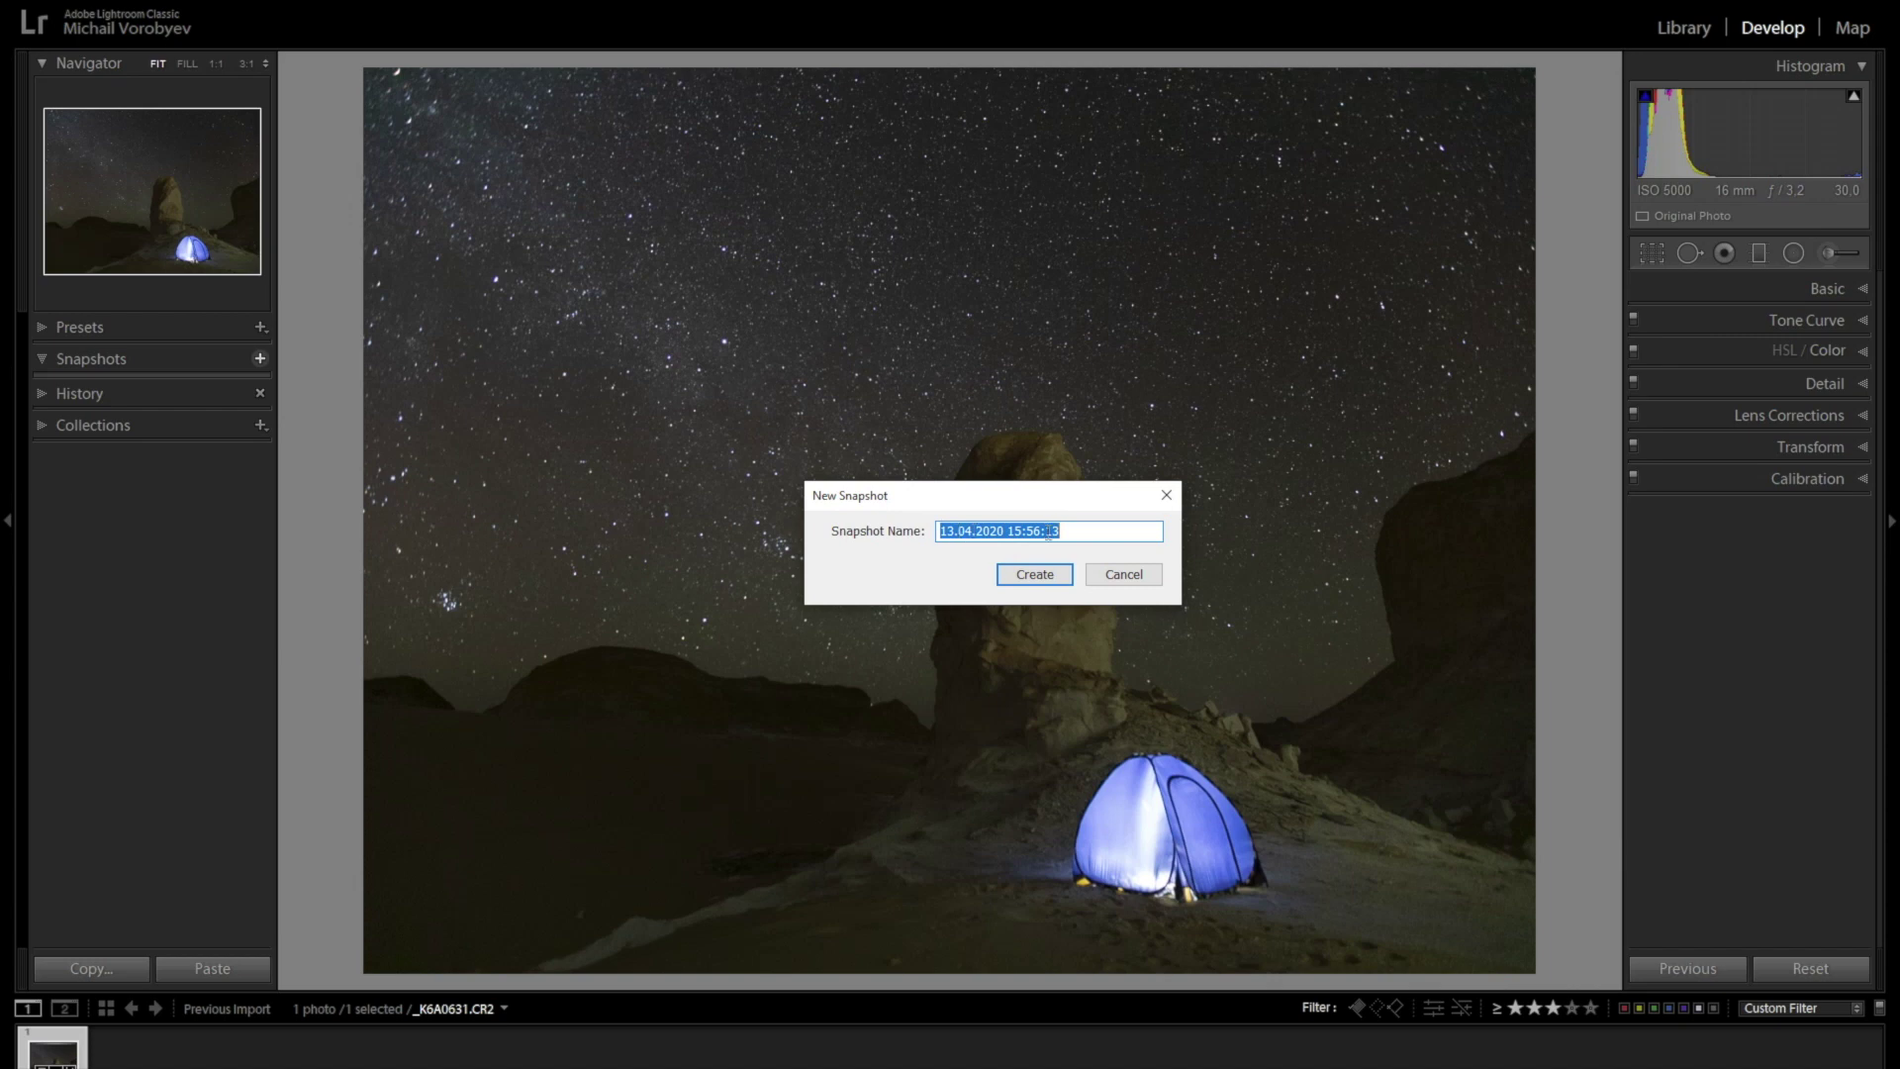
left_click(1046, 582)
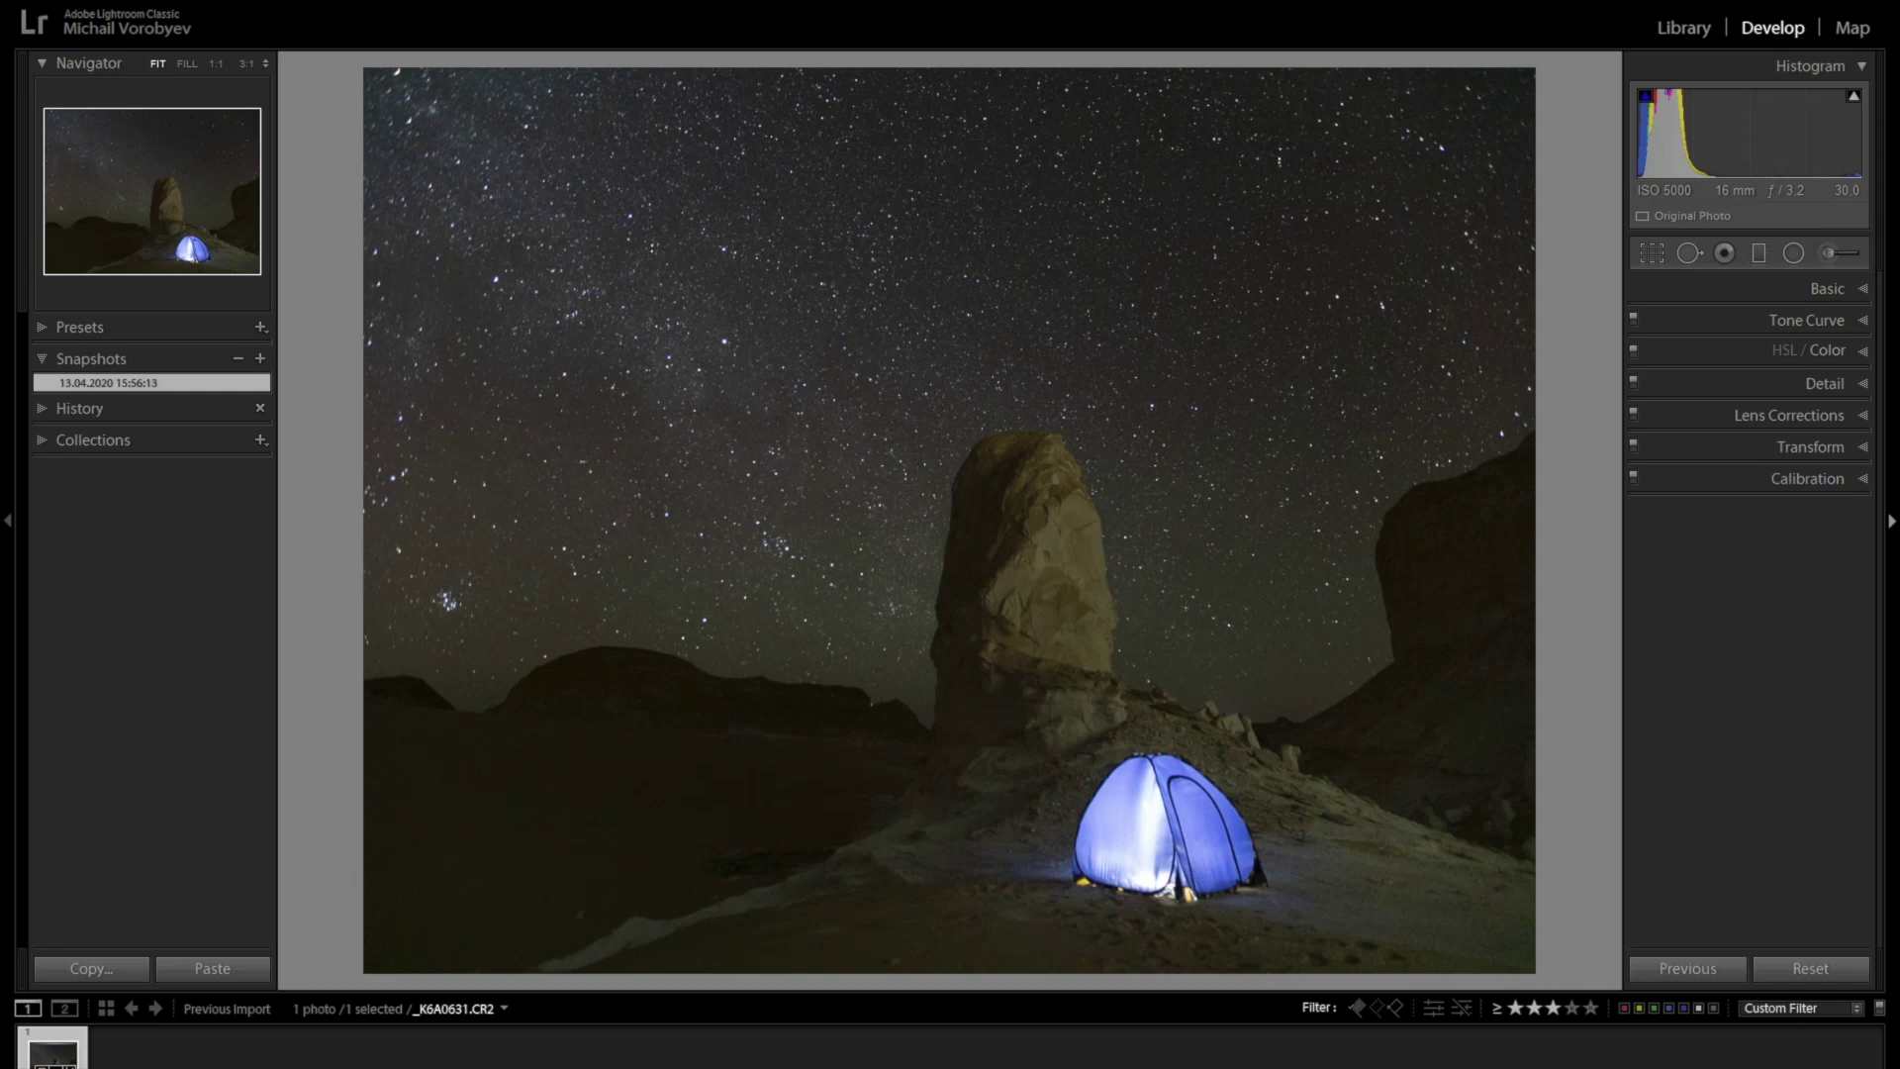
left_click(1853, 288)
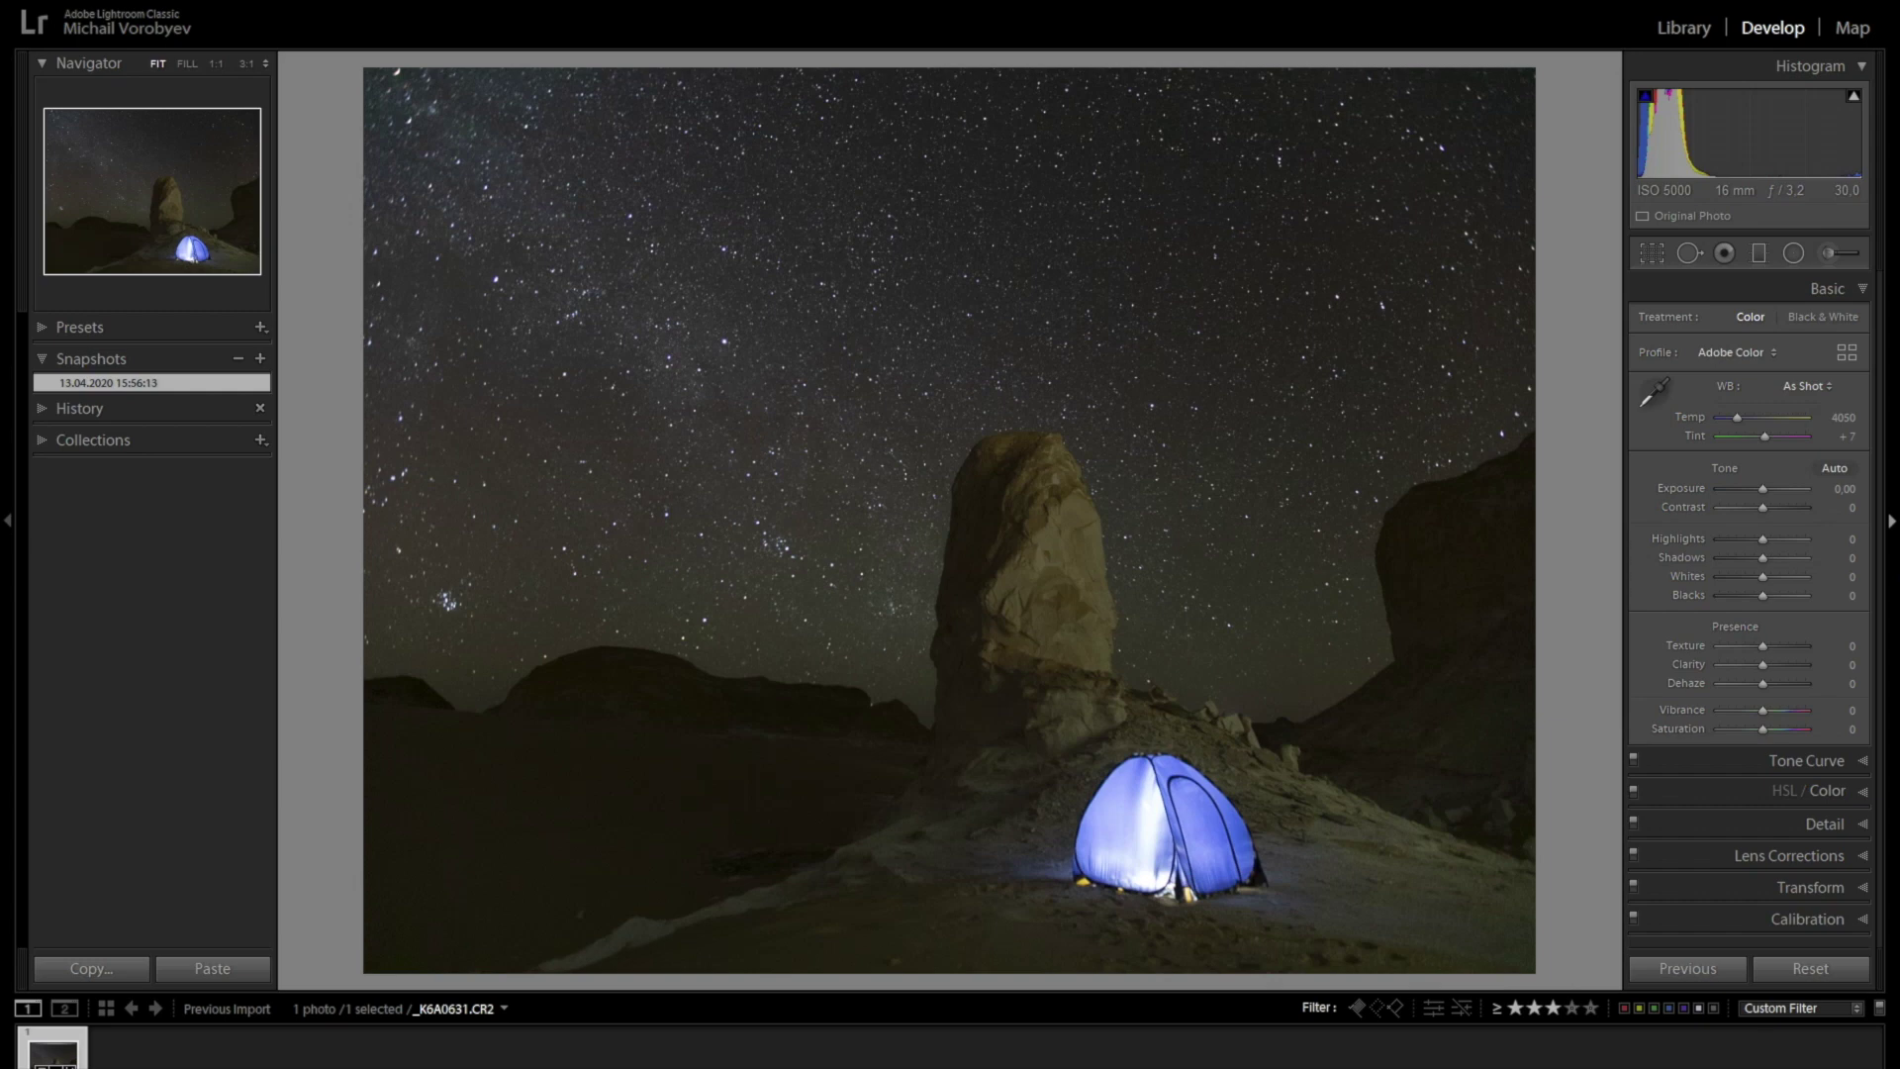
Cool white balance to Temp 3023 with Tint +17, lower Highlights and add Clarity +5.
left_click_drag(1737, 420, 1767, 436)
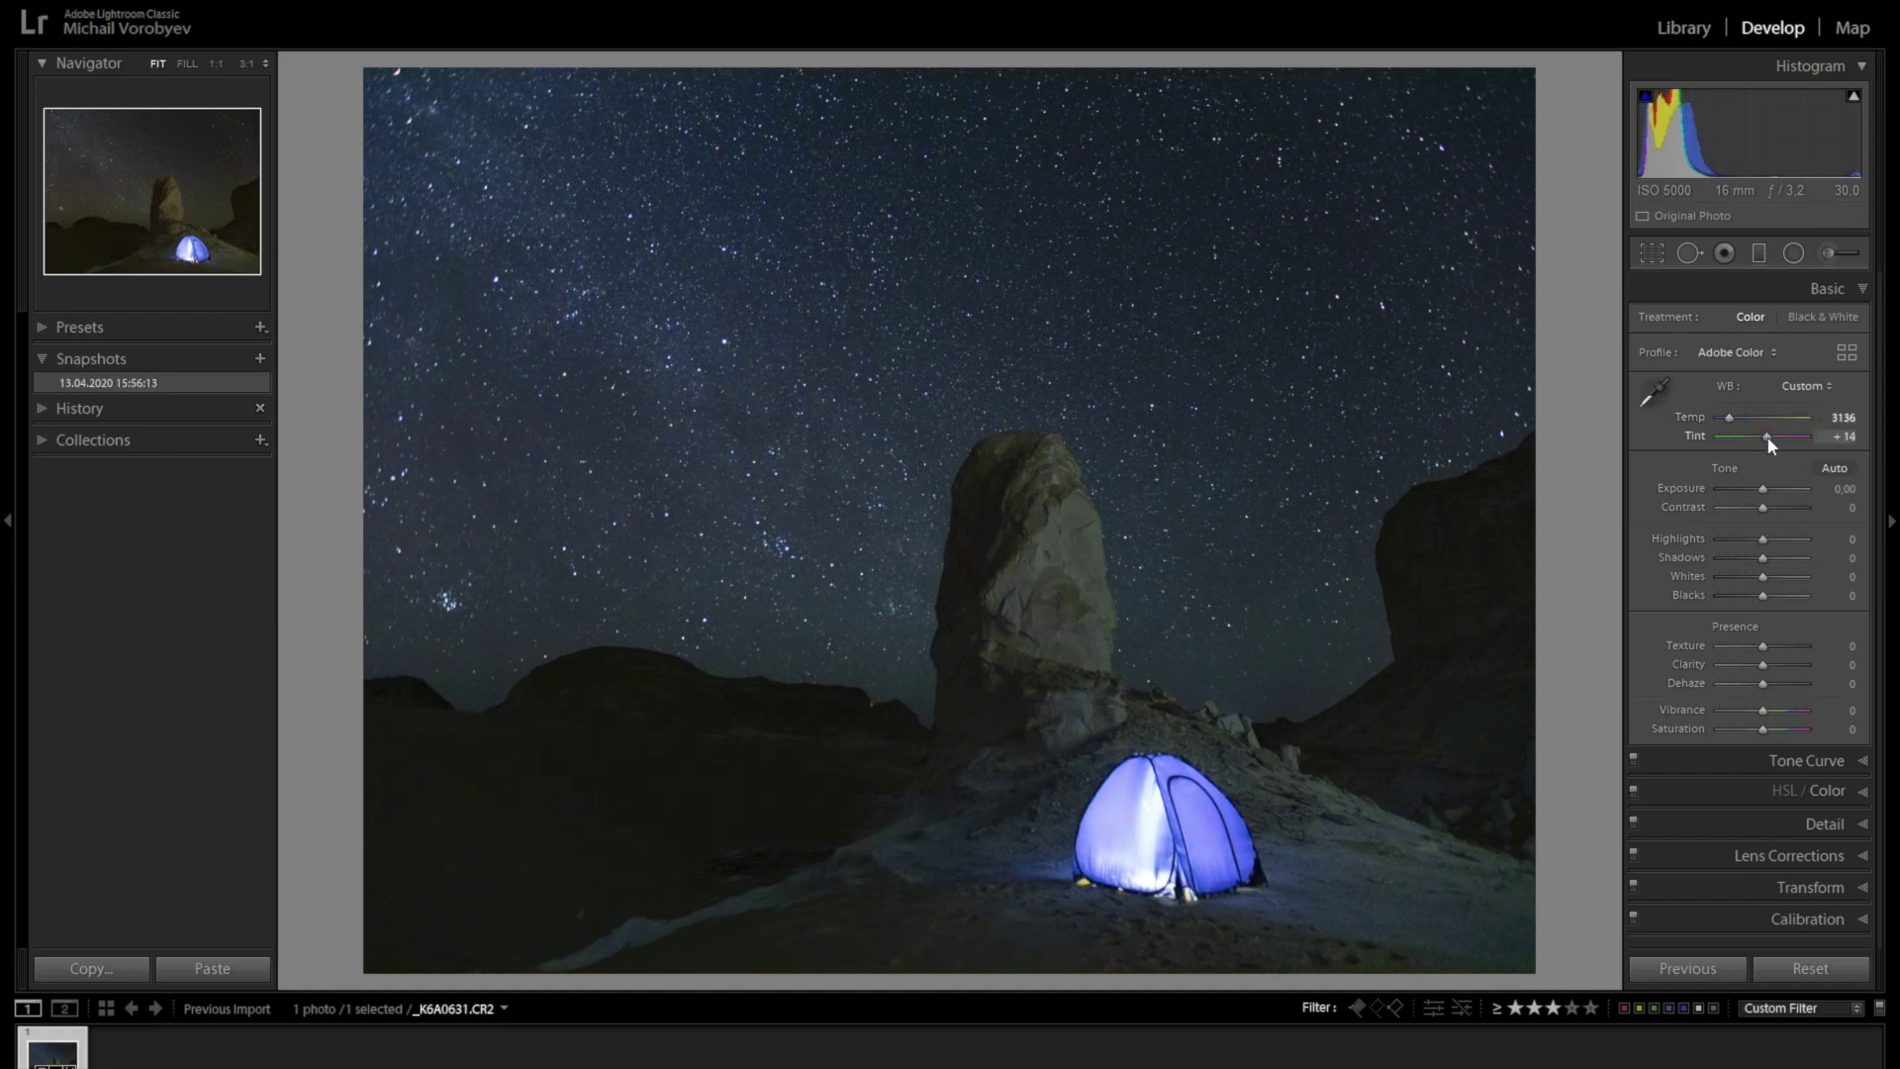
left_click(1731, 420)
left_click_drag(1767, 436, 1728, 421)
left_click_drag(1763, 489, 1753, 544)
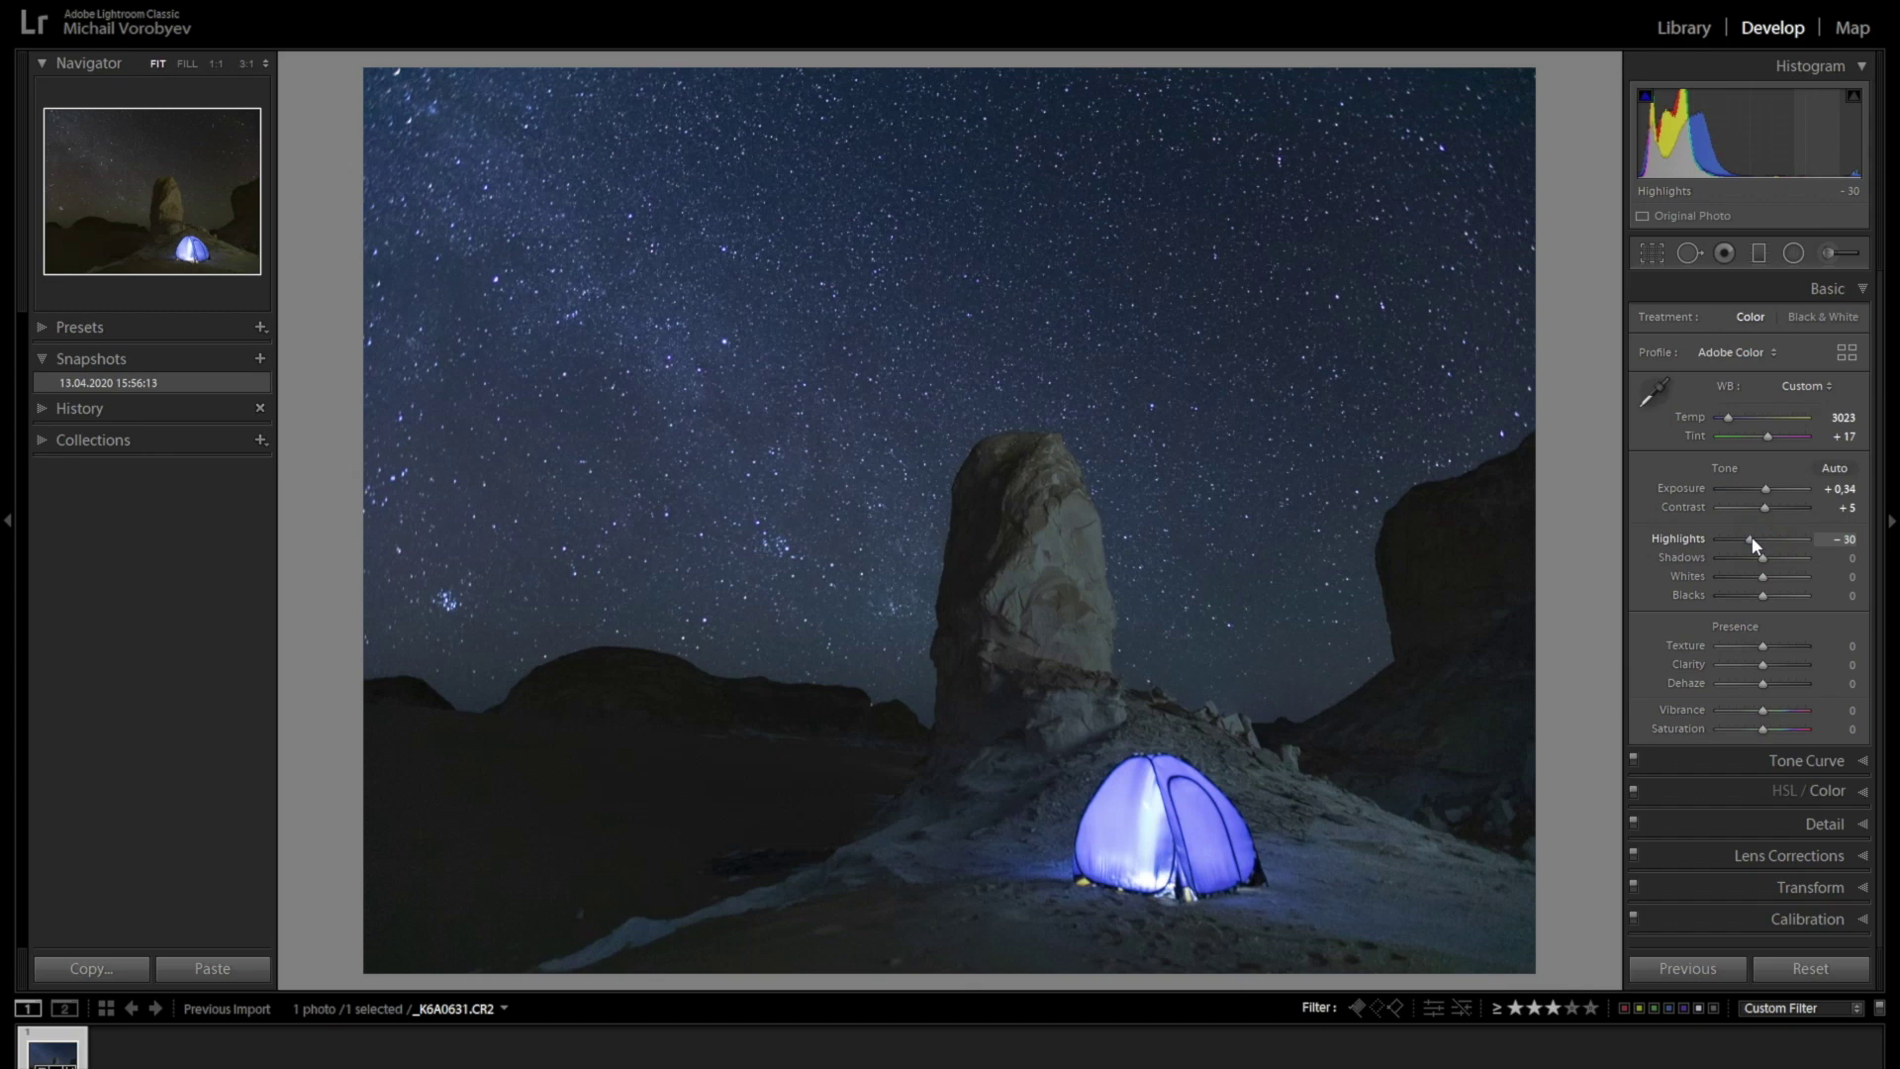
mouse_move(1719, 533)
left_mouse_down()
mouse_move(1784, 563)
mouse_move(1772, 596)
left_mouse_up()
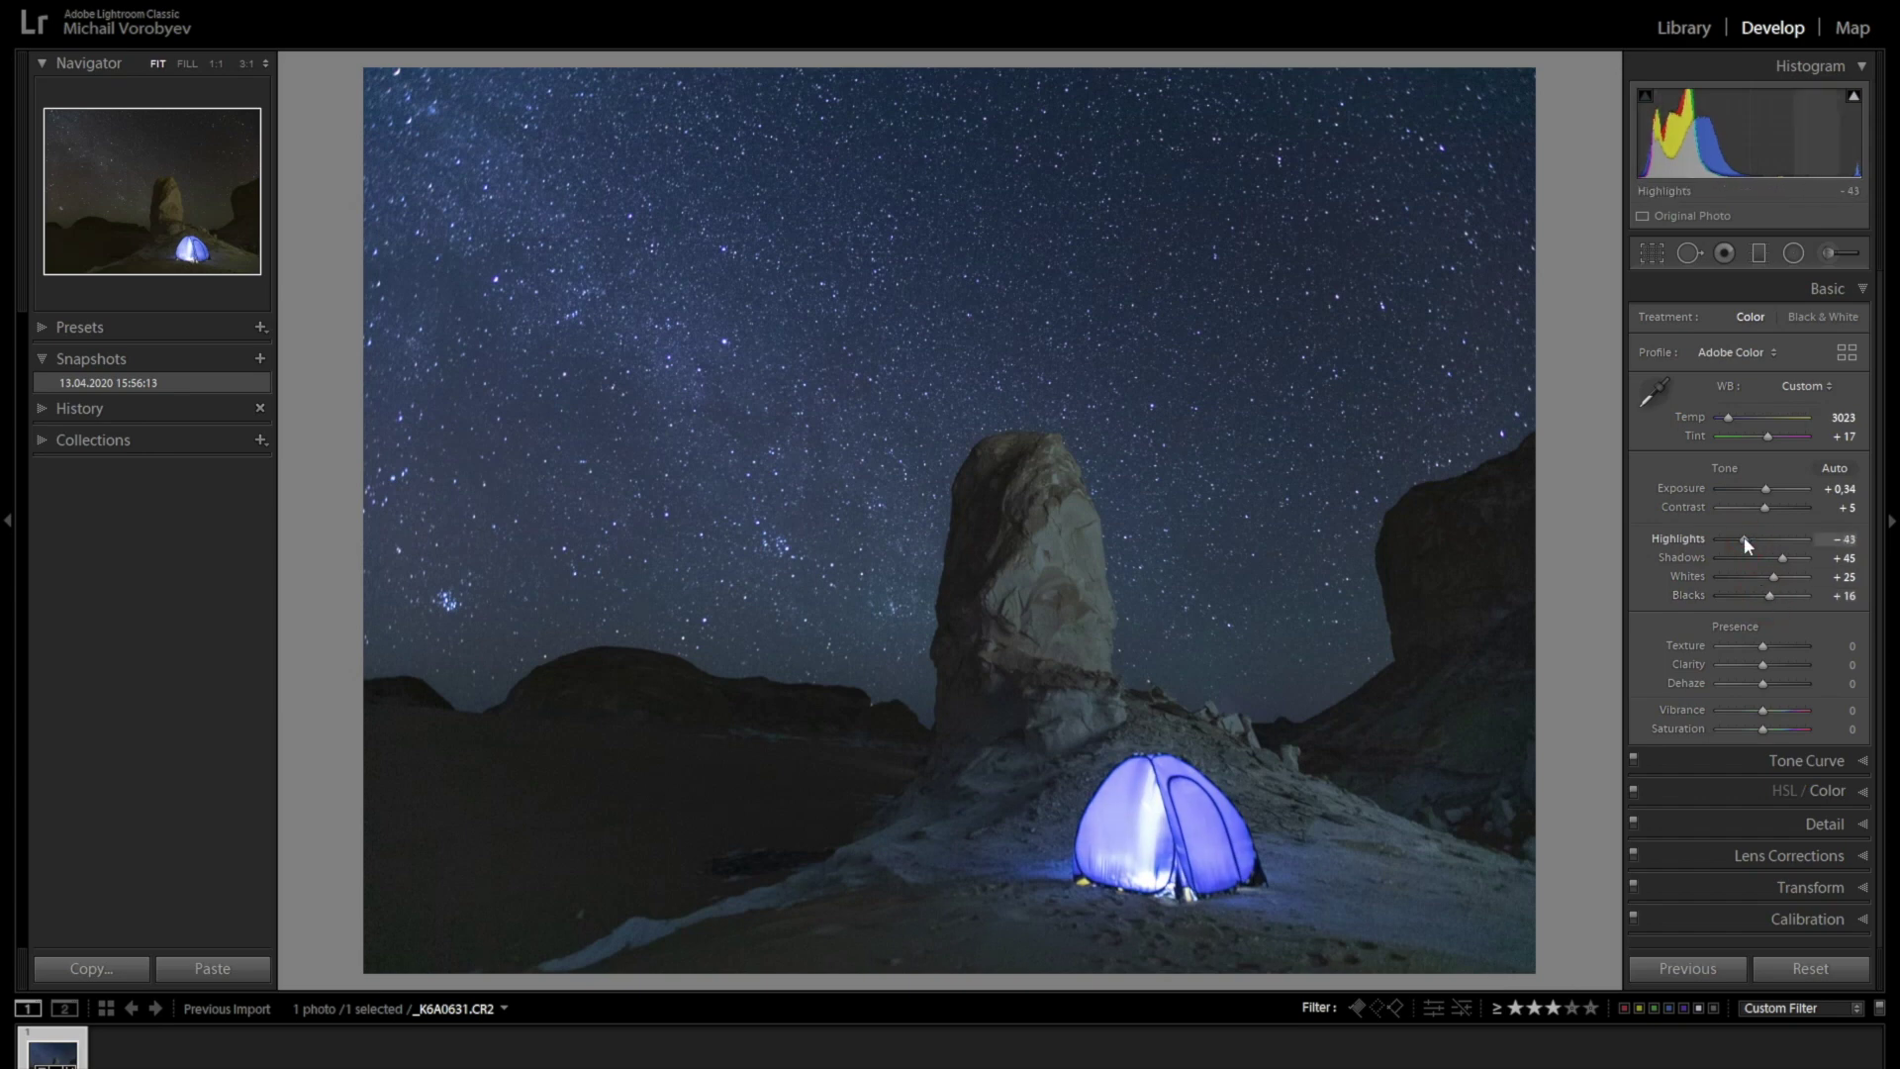
left_click_drag(1763, 665, 1767, 669)
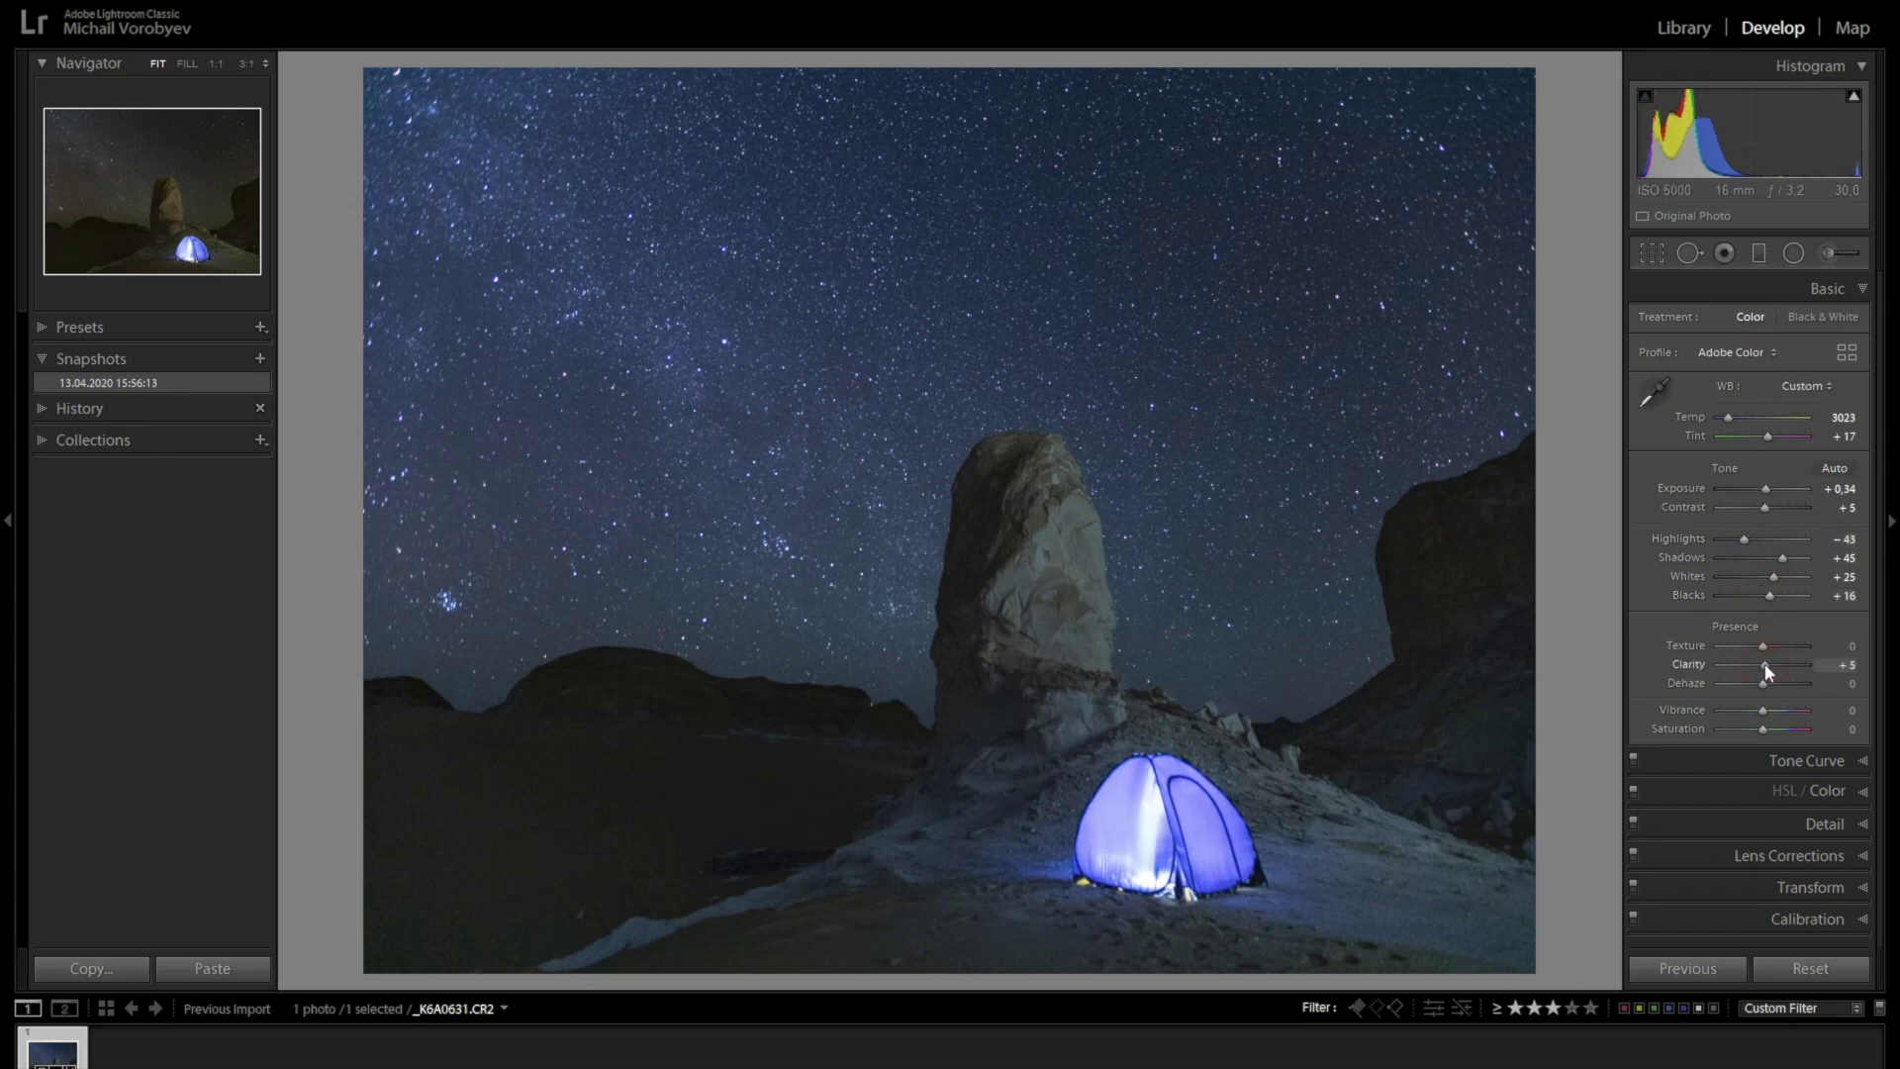
left_click(1842, 288)
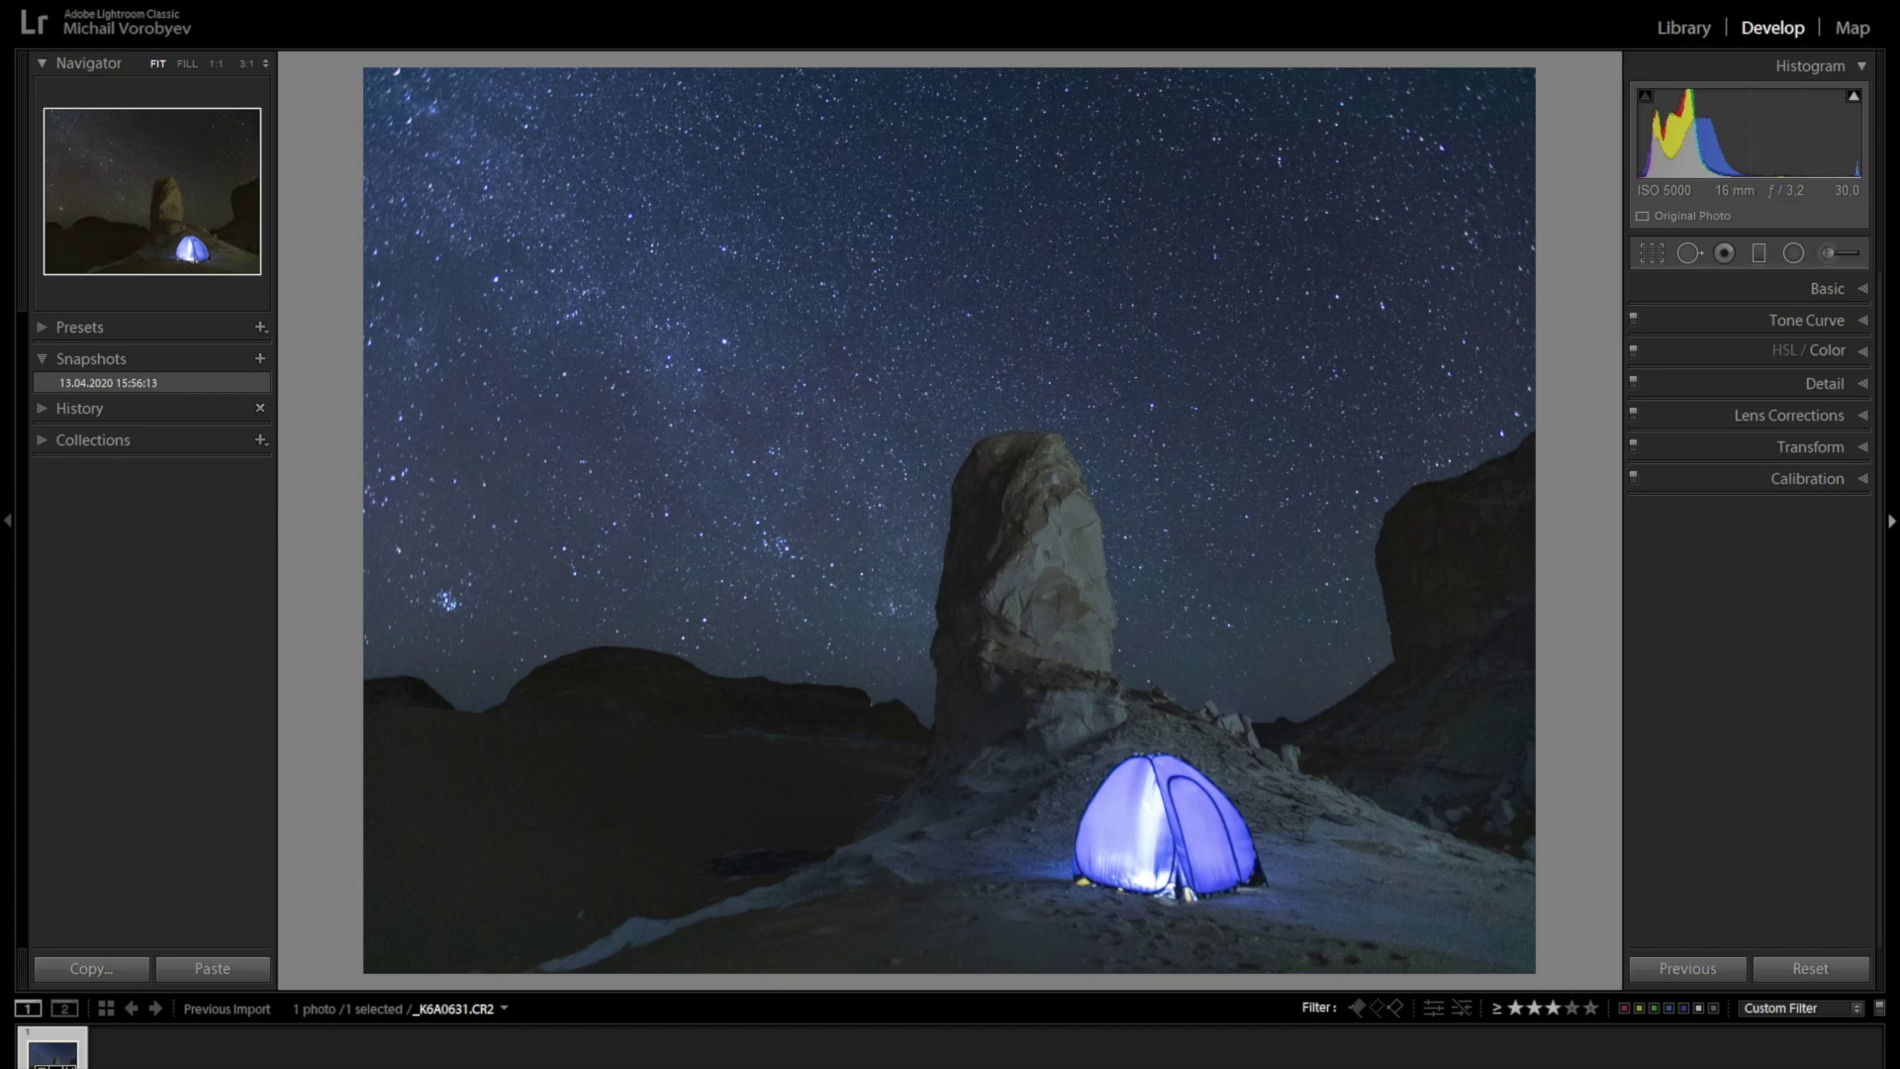
Add a second snapshot with the default name 13.04.2020 15:58:58.
left_click(261, 361)
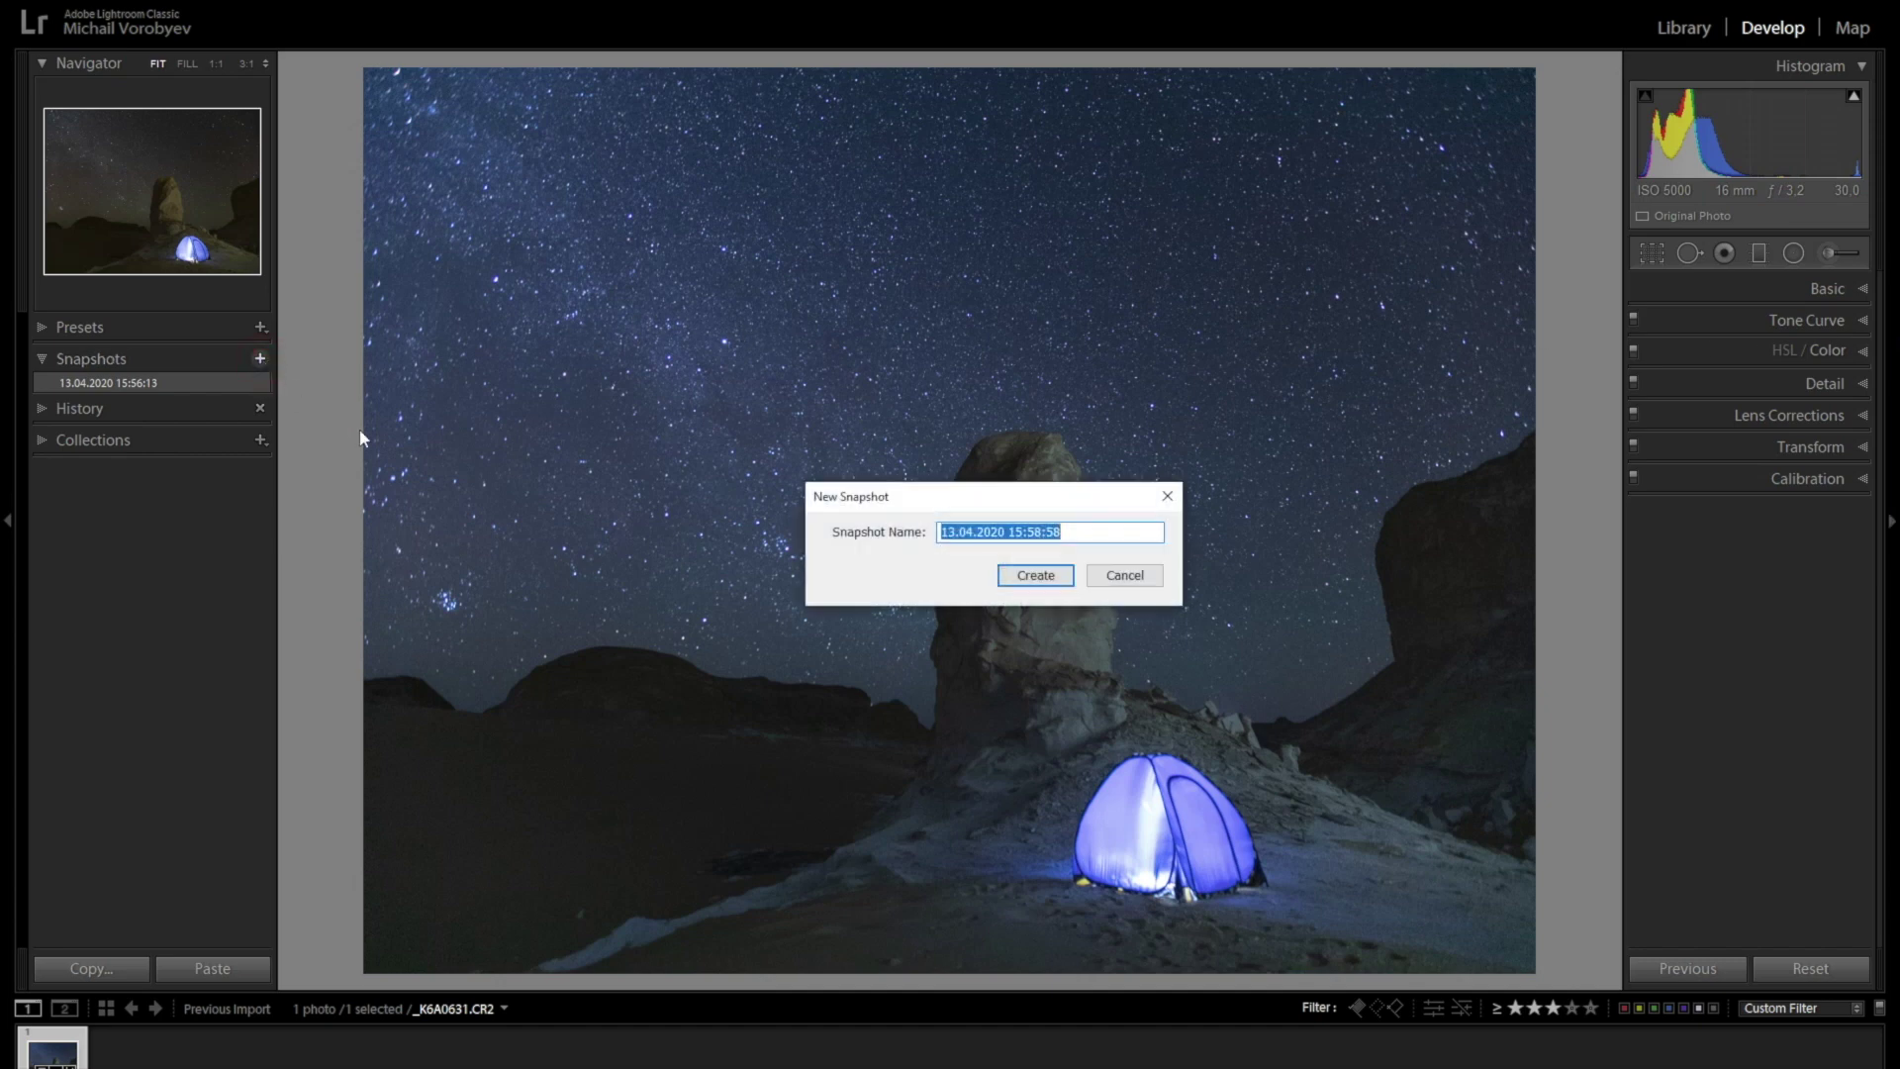
left_click(1022, 576)
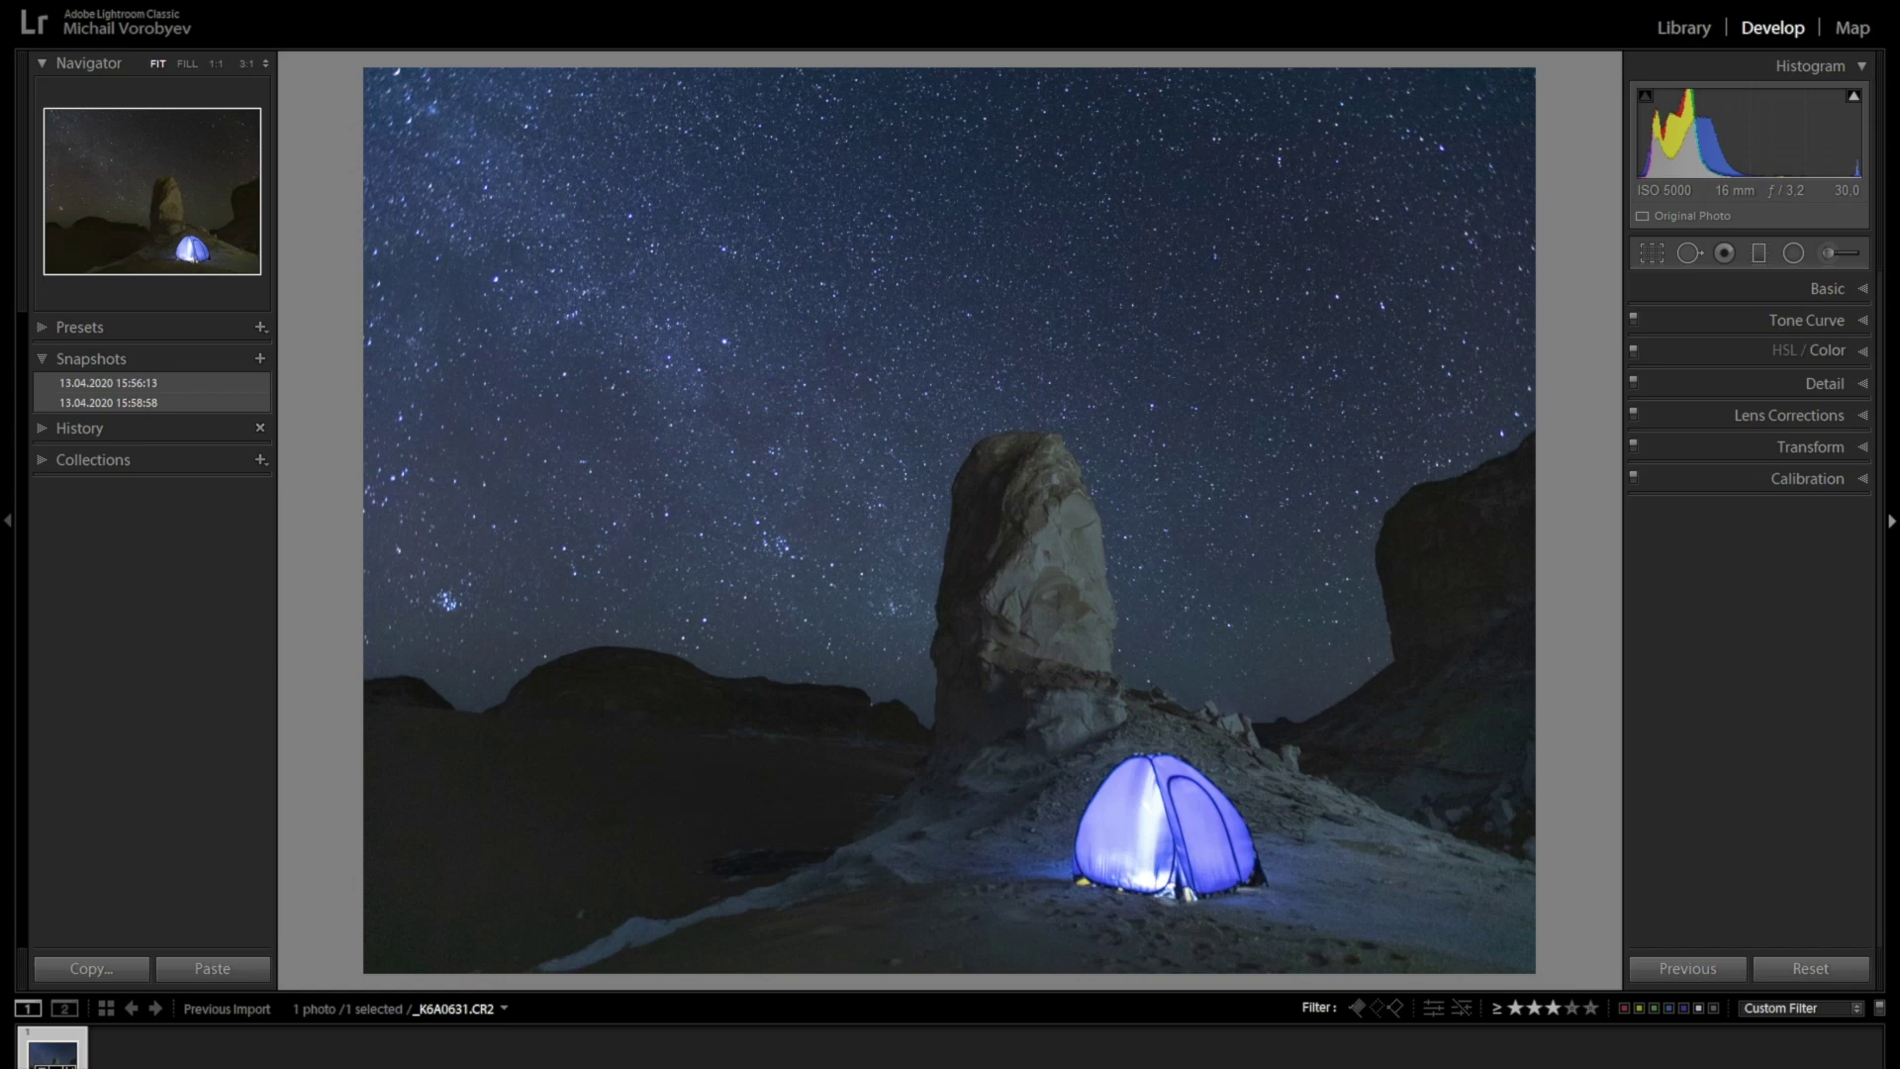
Draw a graduated filter over the lower landscape and raise its Temp and Whites.
key("m")
left_click_drag(821, 860, 820, 648)
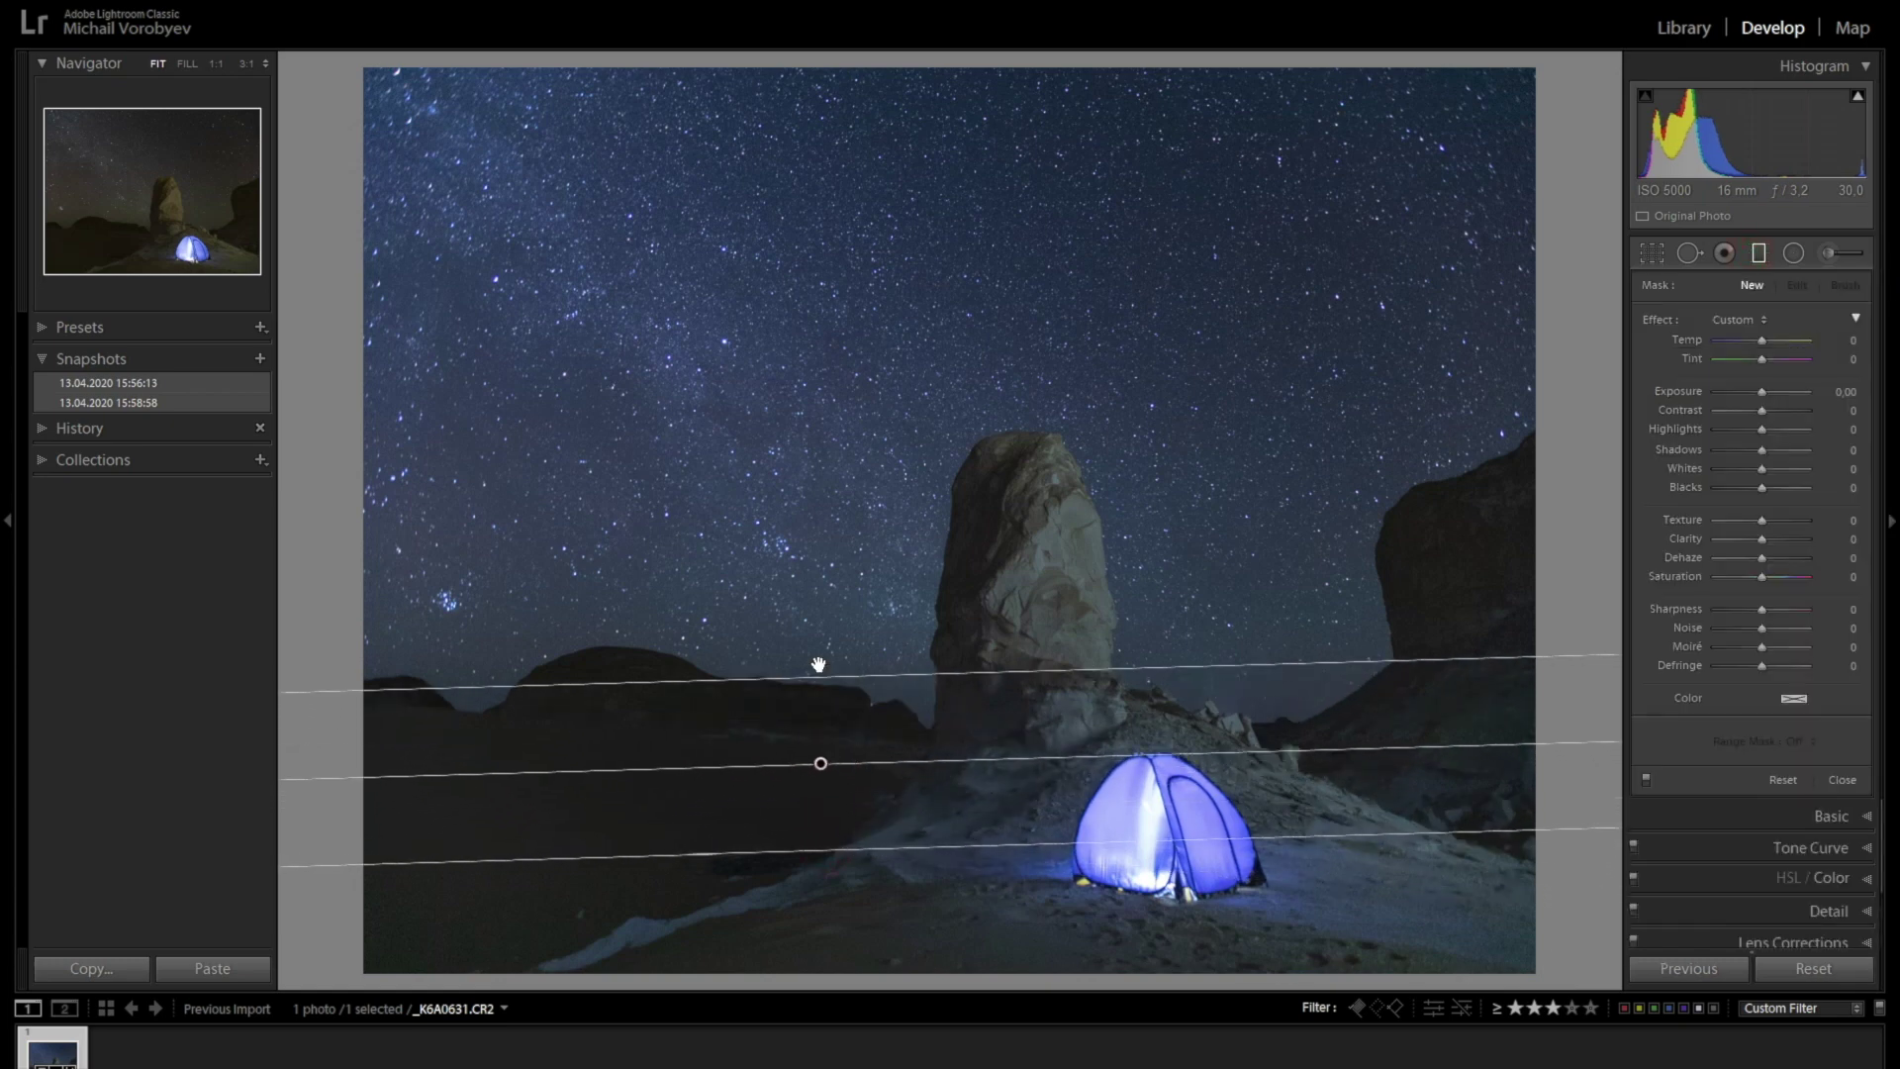
left_click_drag(1761, 339, 1769, 361)
mouse_move(1762, 468)
left_mouse_down()
mouse_move(1768, 410)
mouse_move(1770, 450)
left_mouse_up()
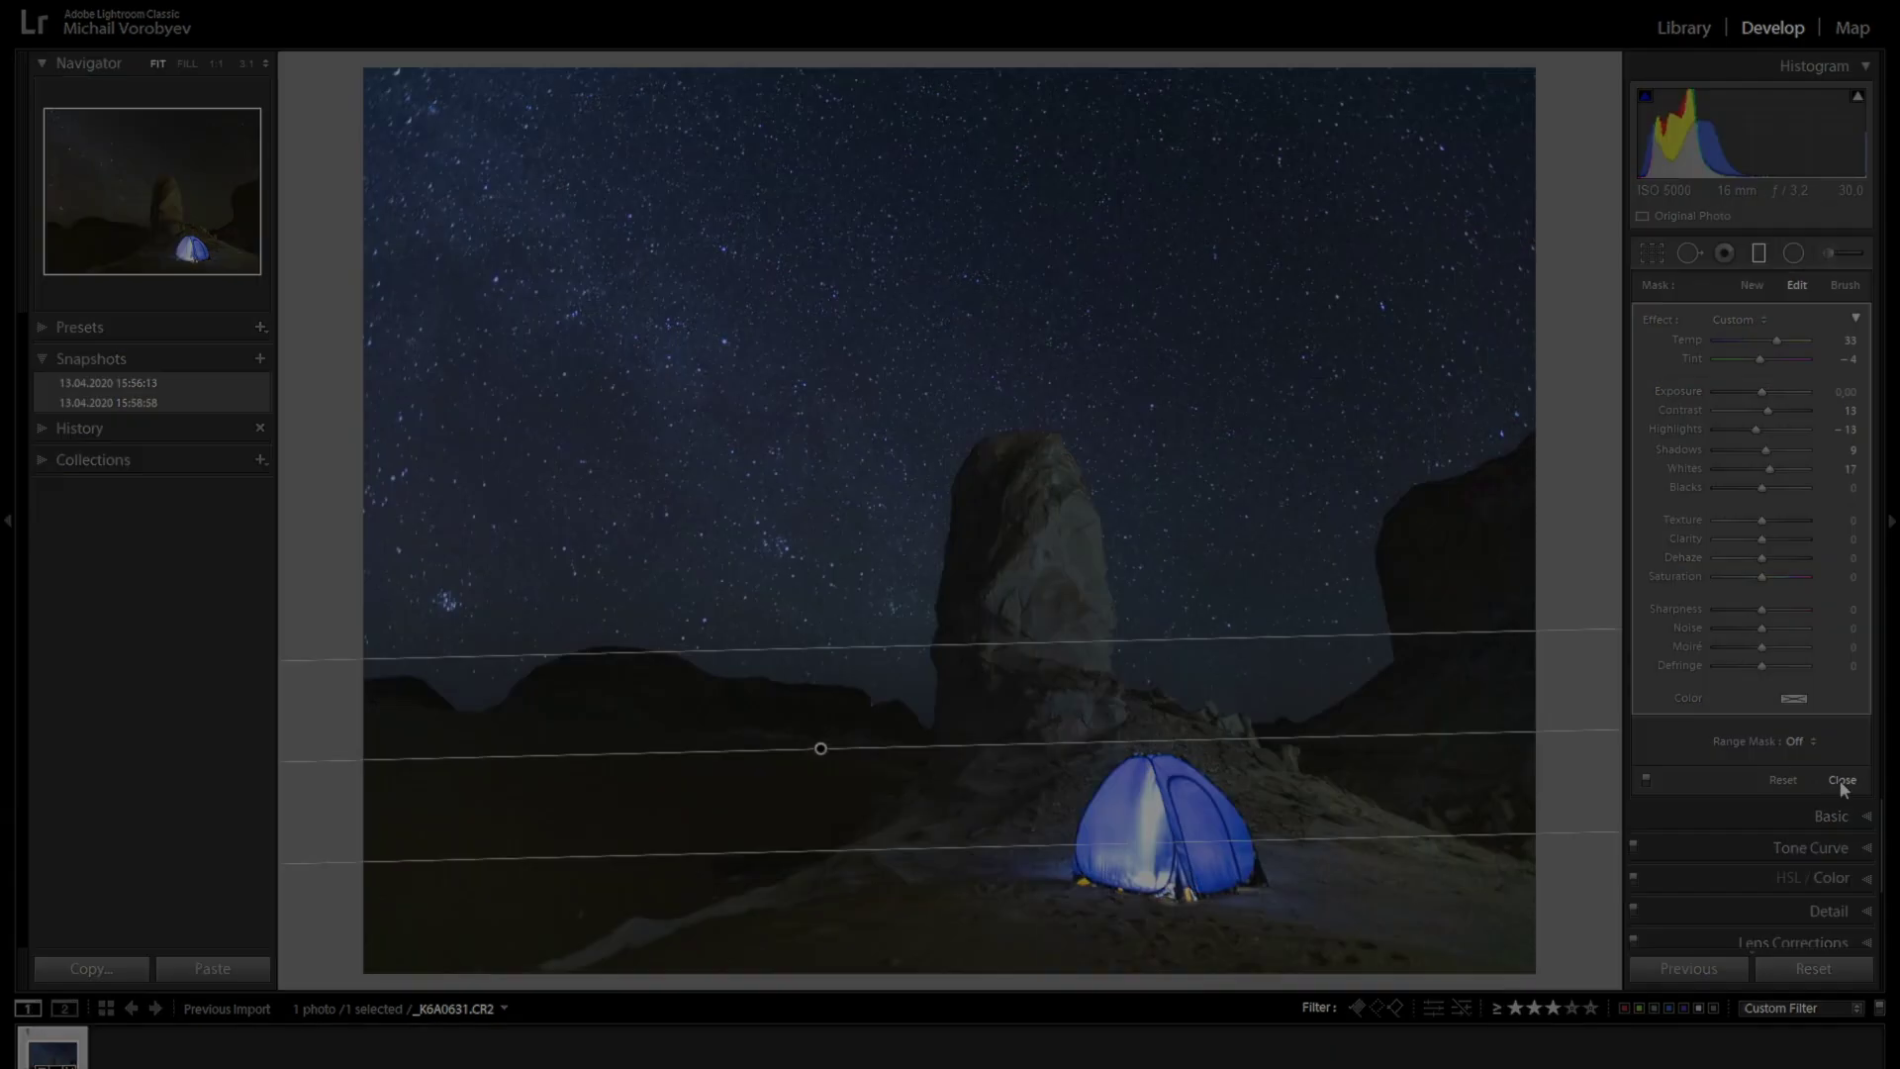
left_click(1841, 780)
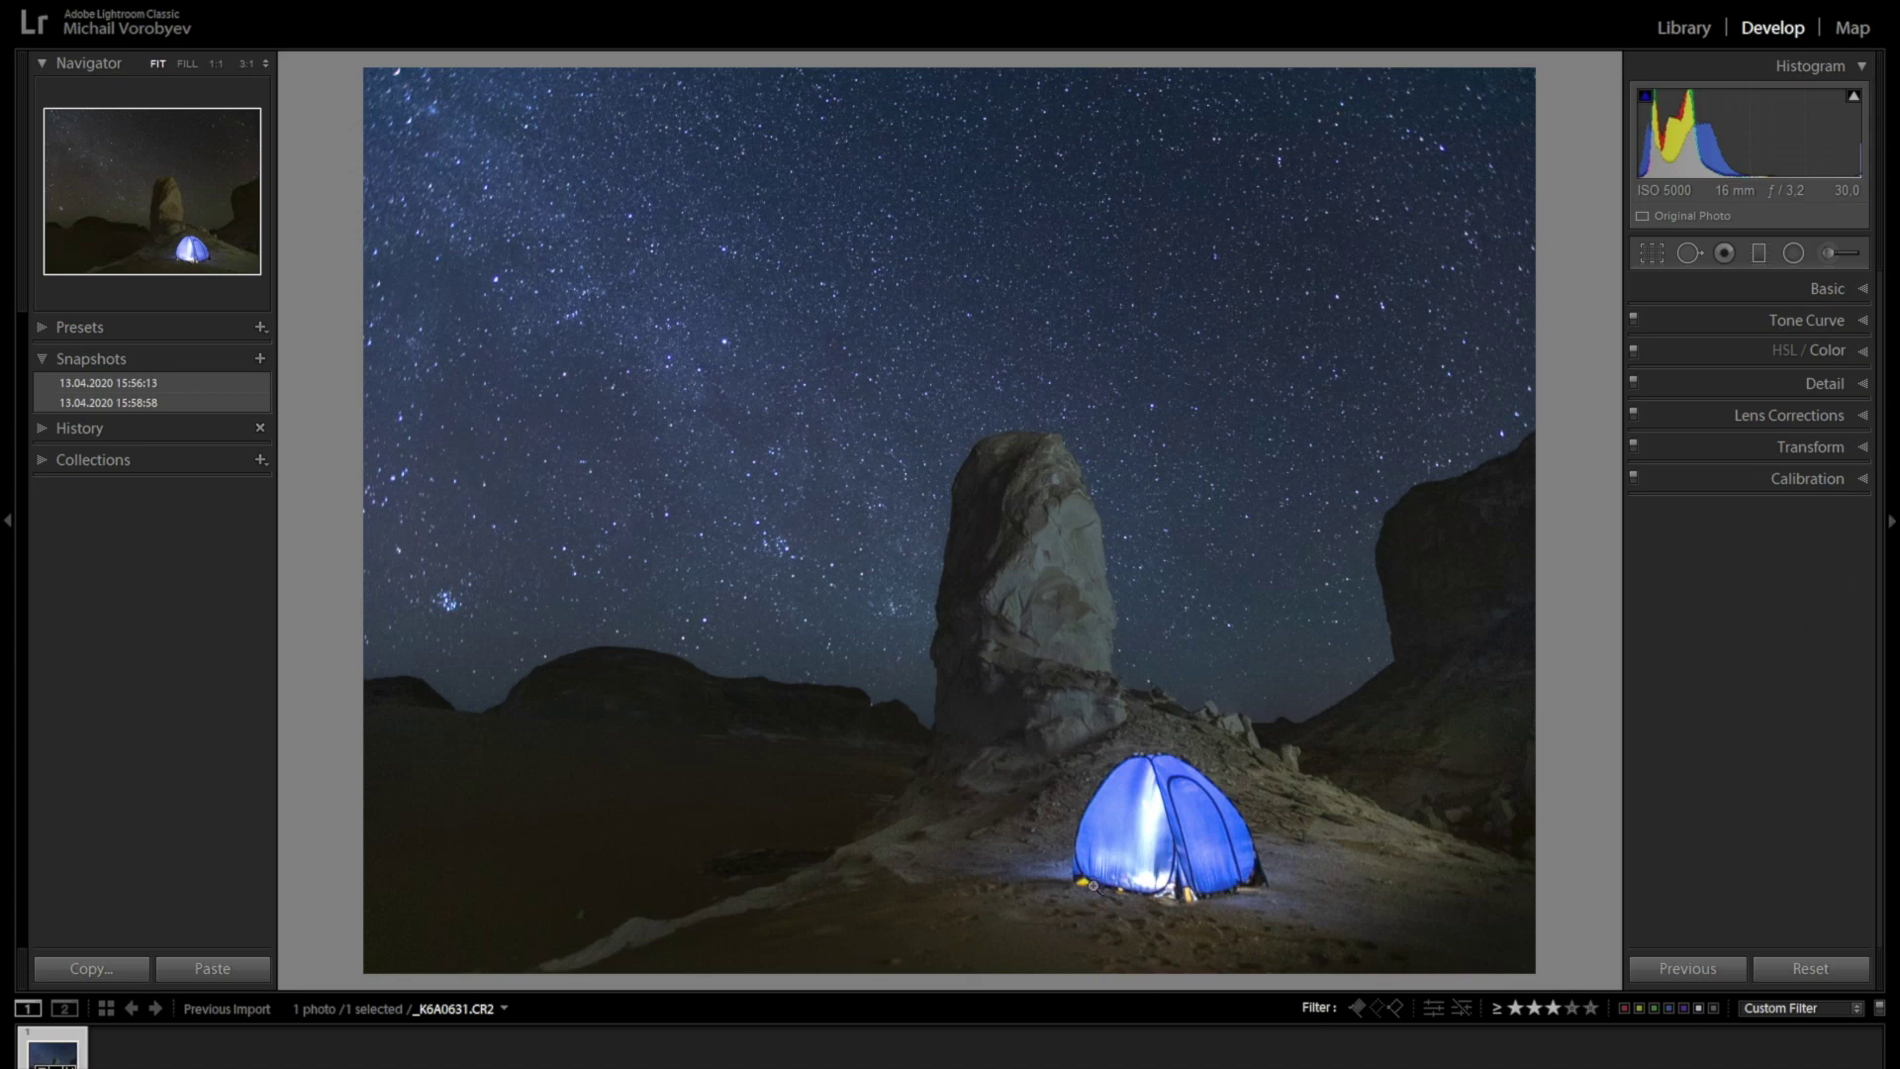
Select each graduated filter pin in turn to review them, then close the tool.
left_click(1758, 255)
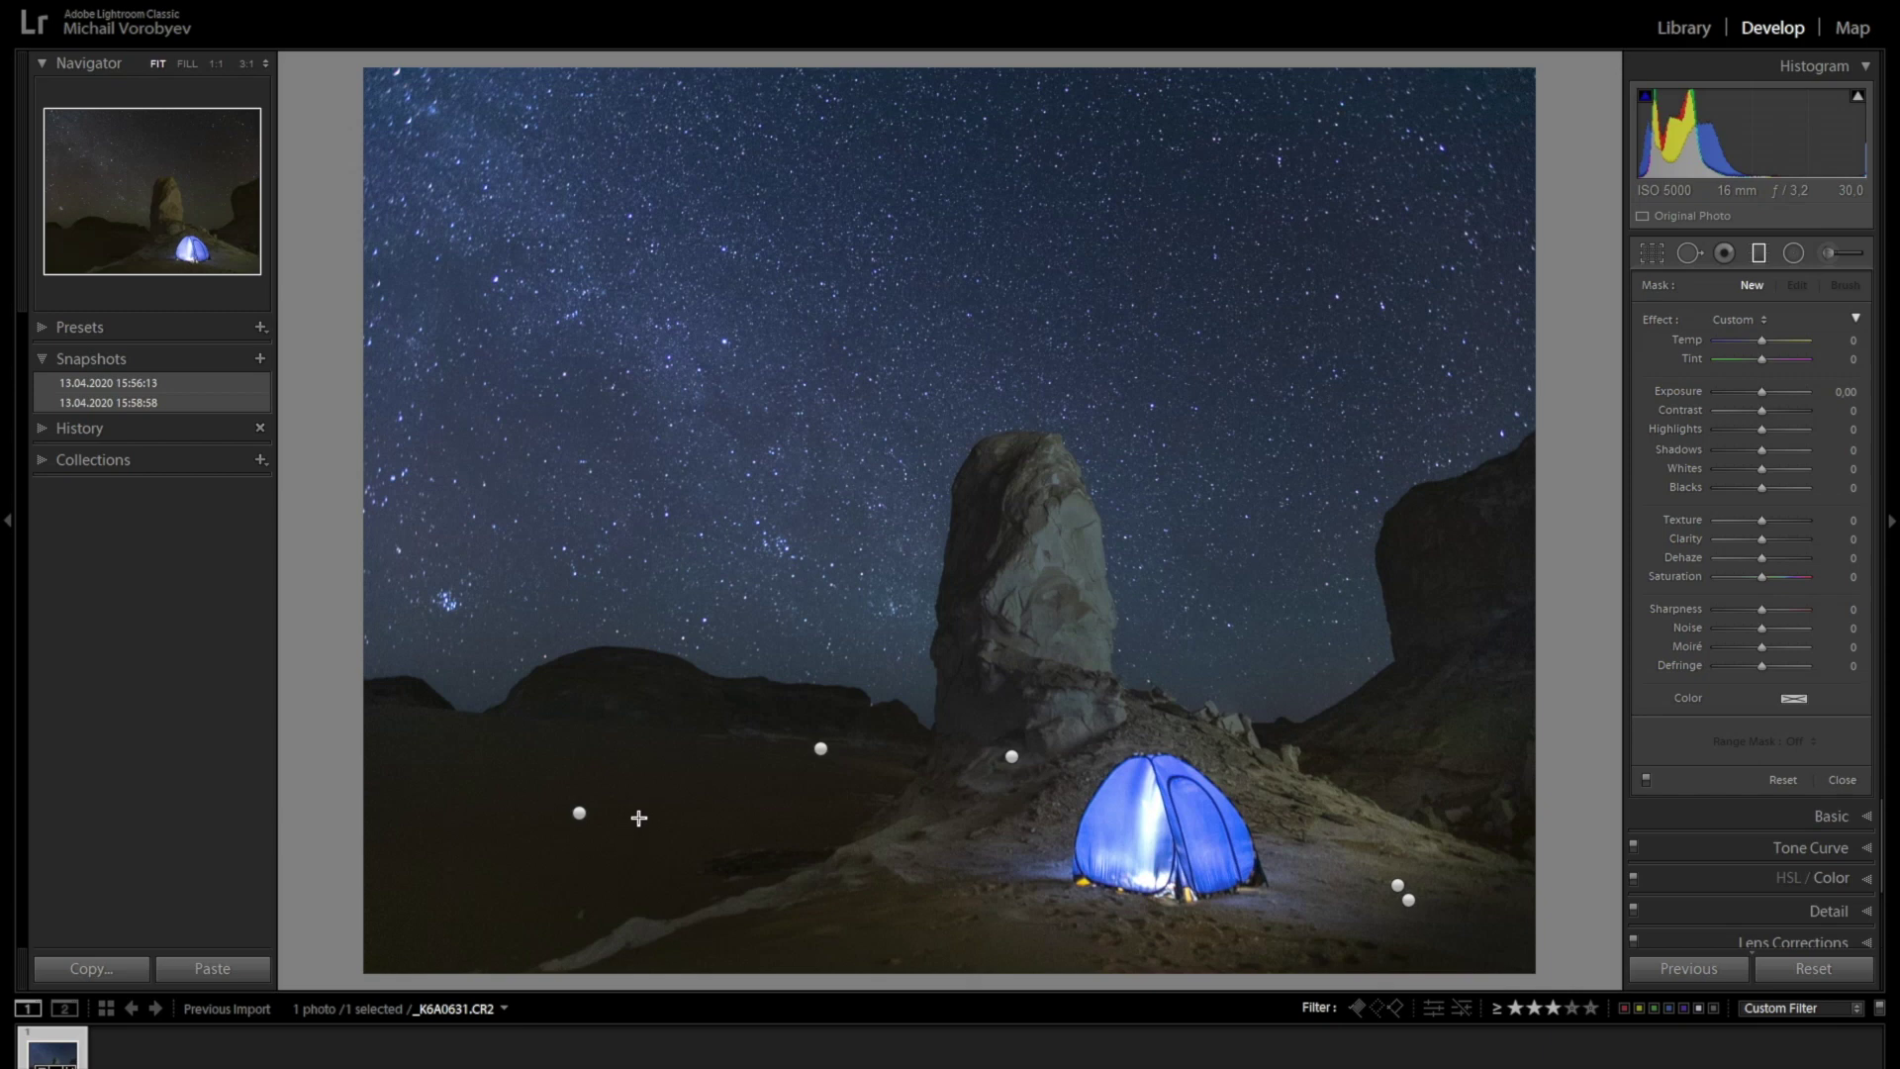
left_click(579, 813)
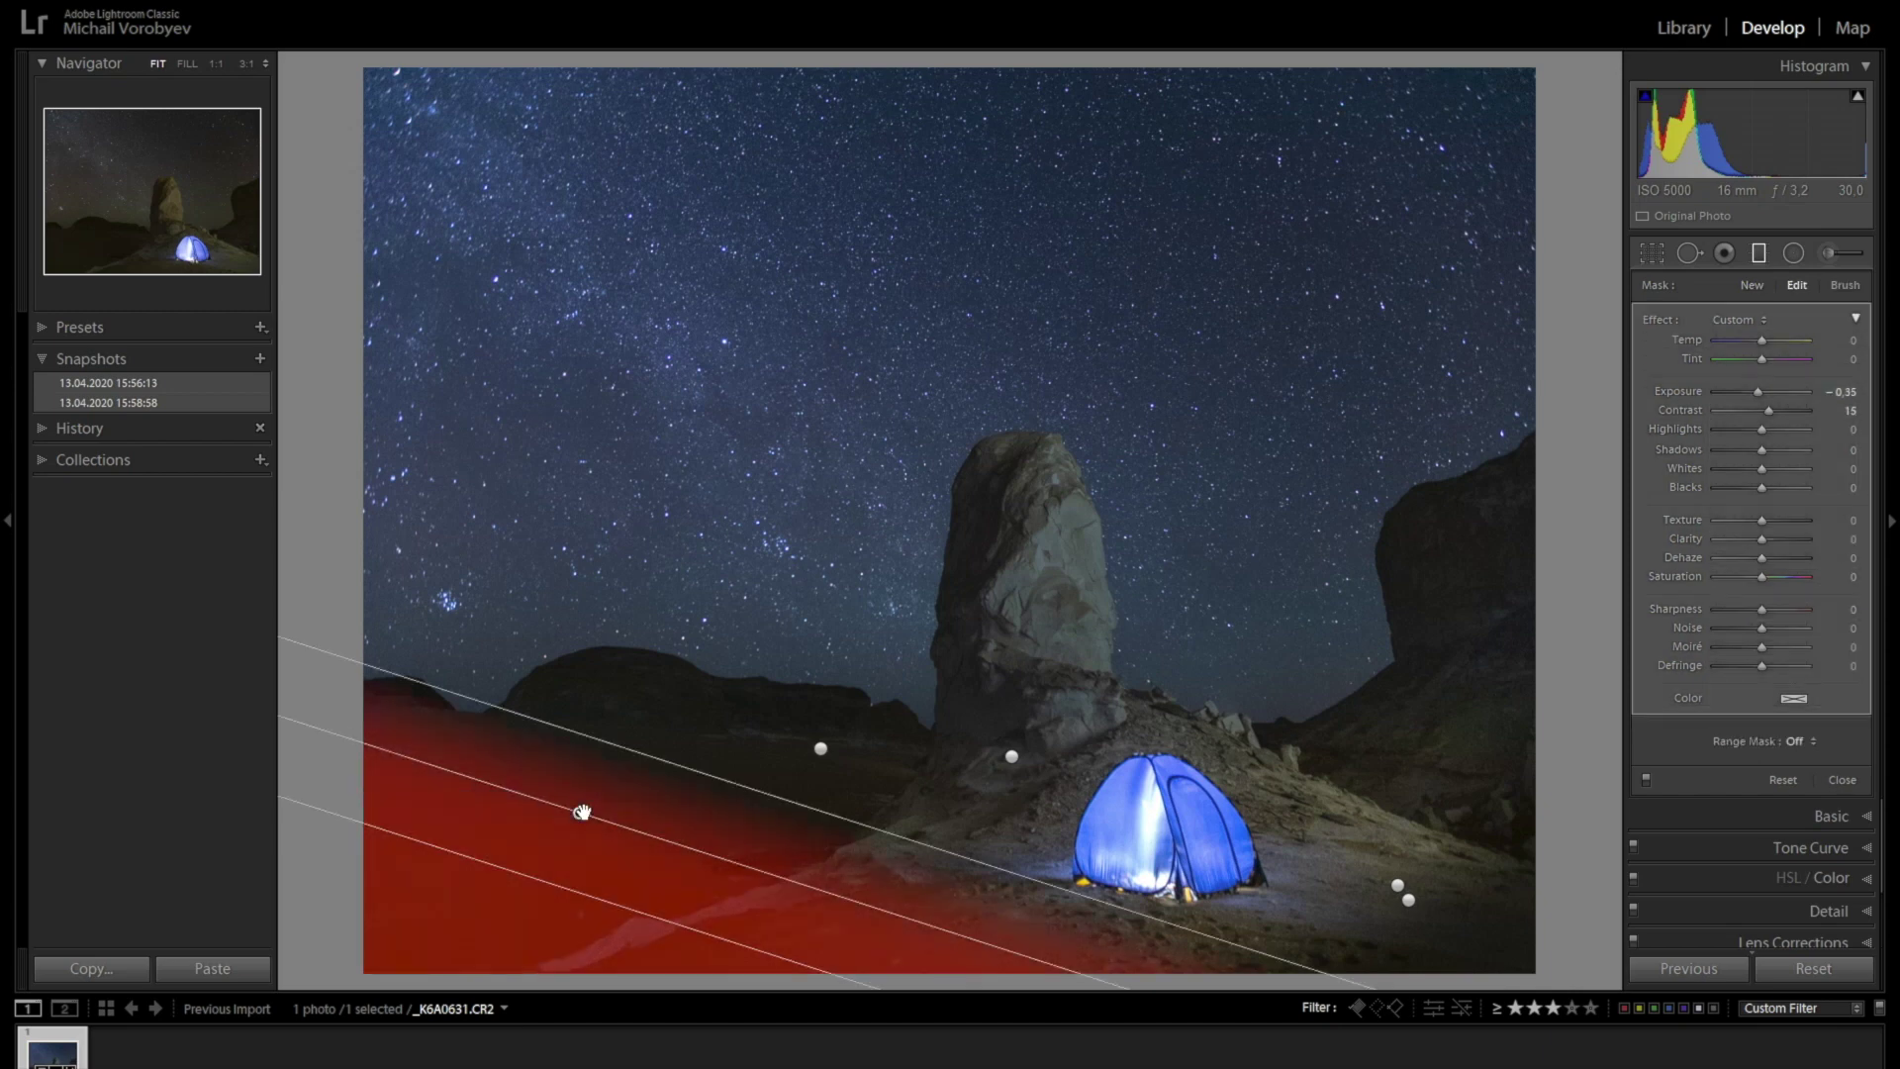
left_click(821, 749)
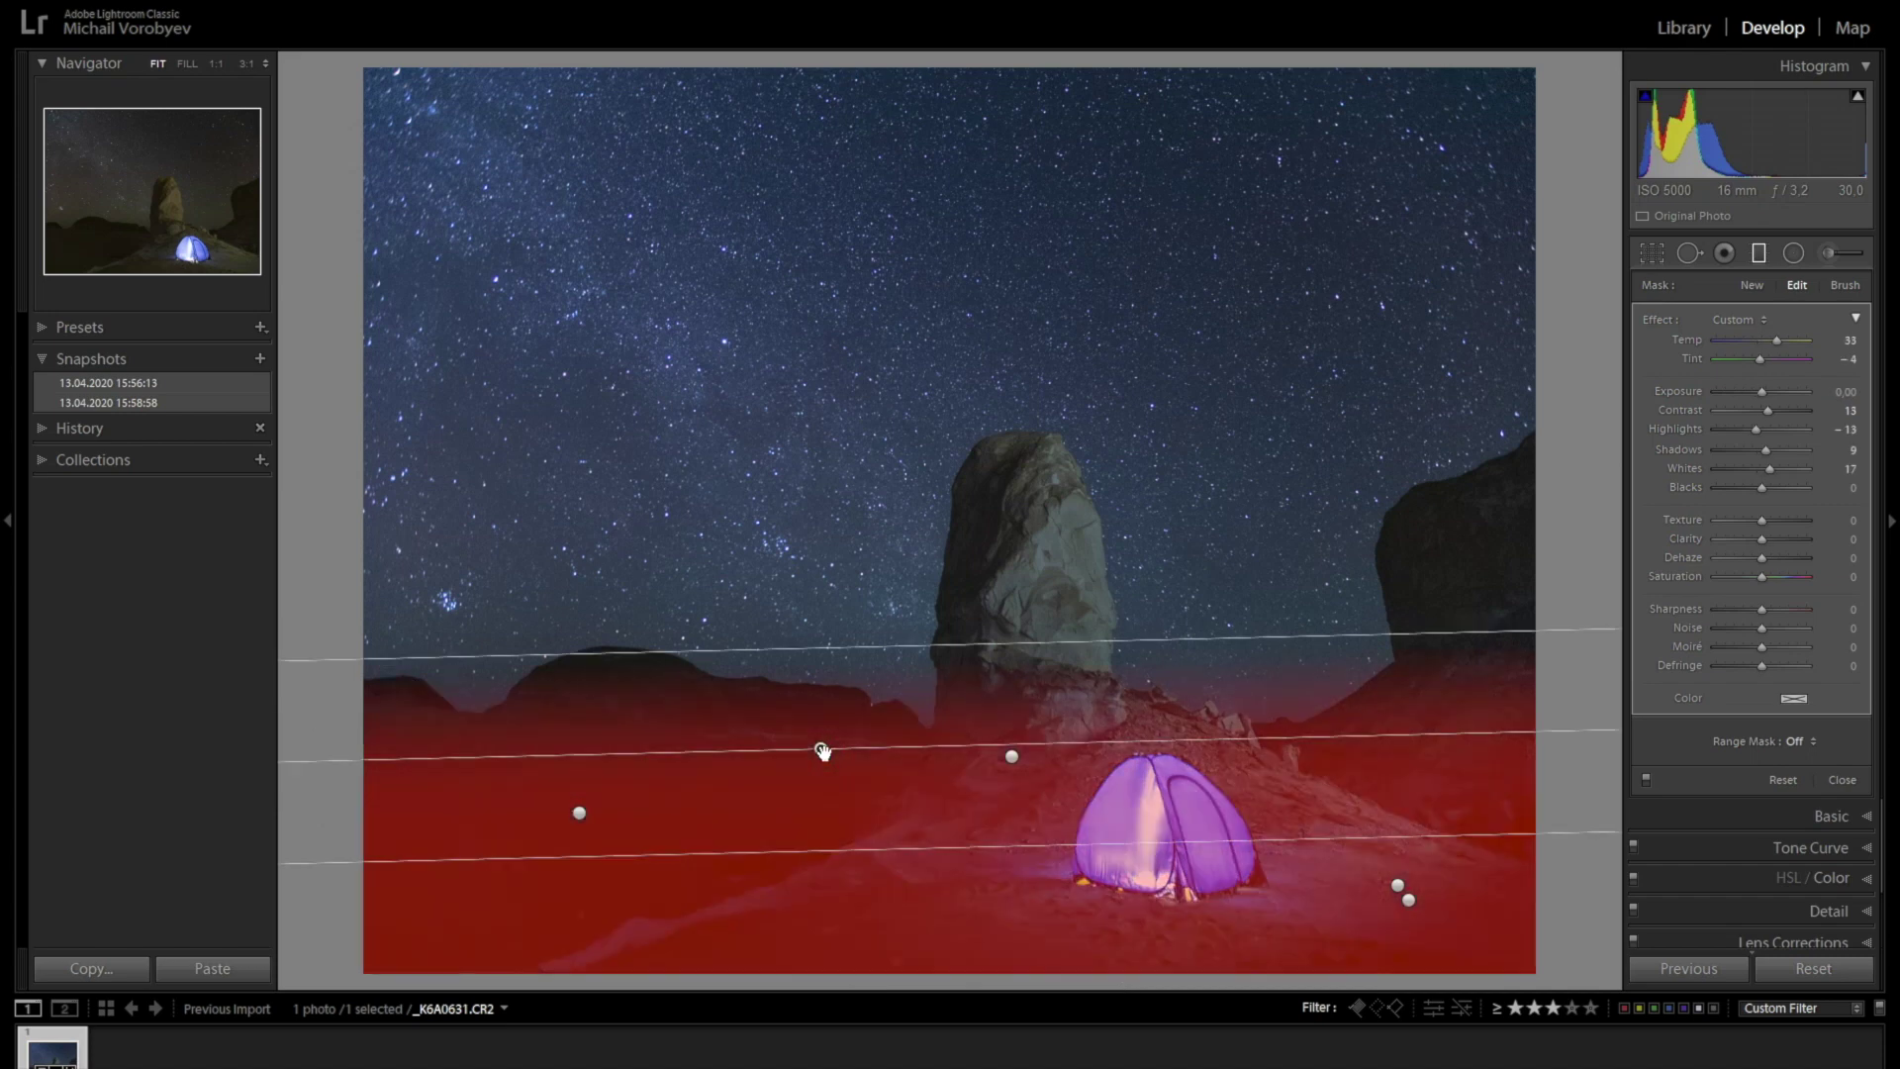
left_click(1397, 888)
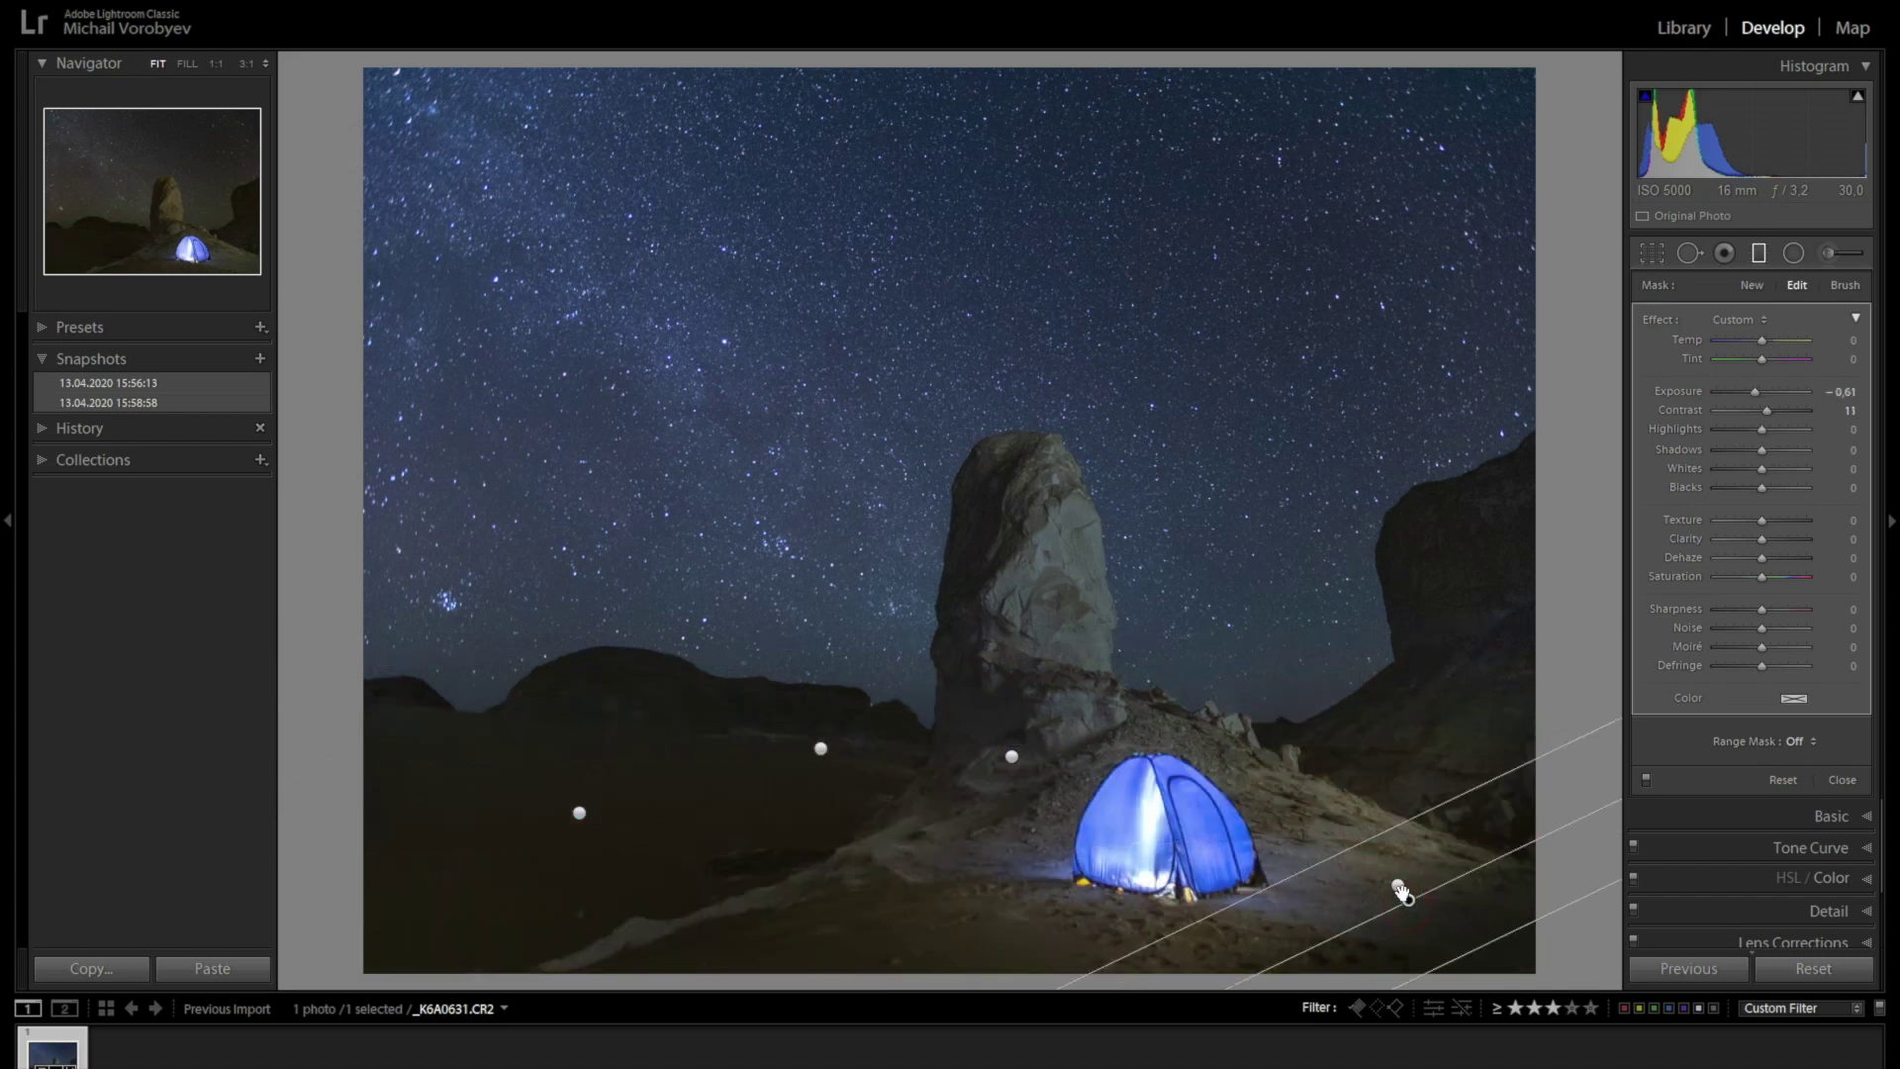
left_click(1010, 757)
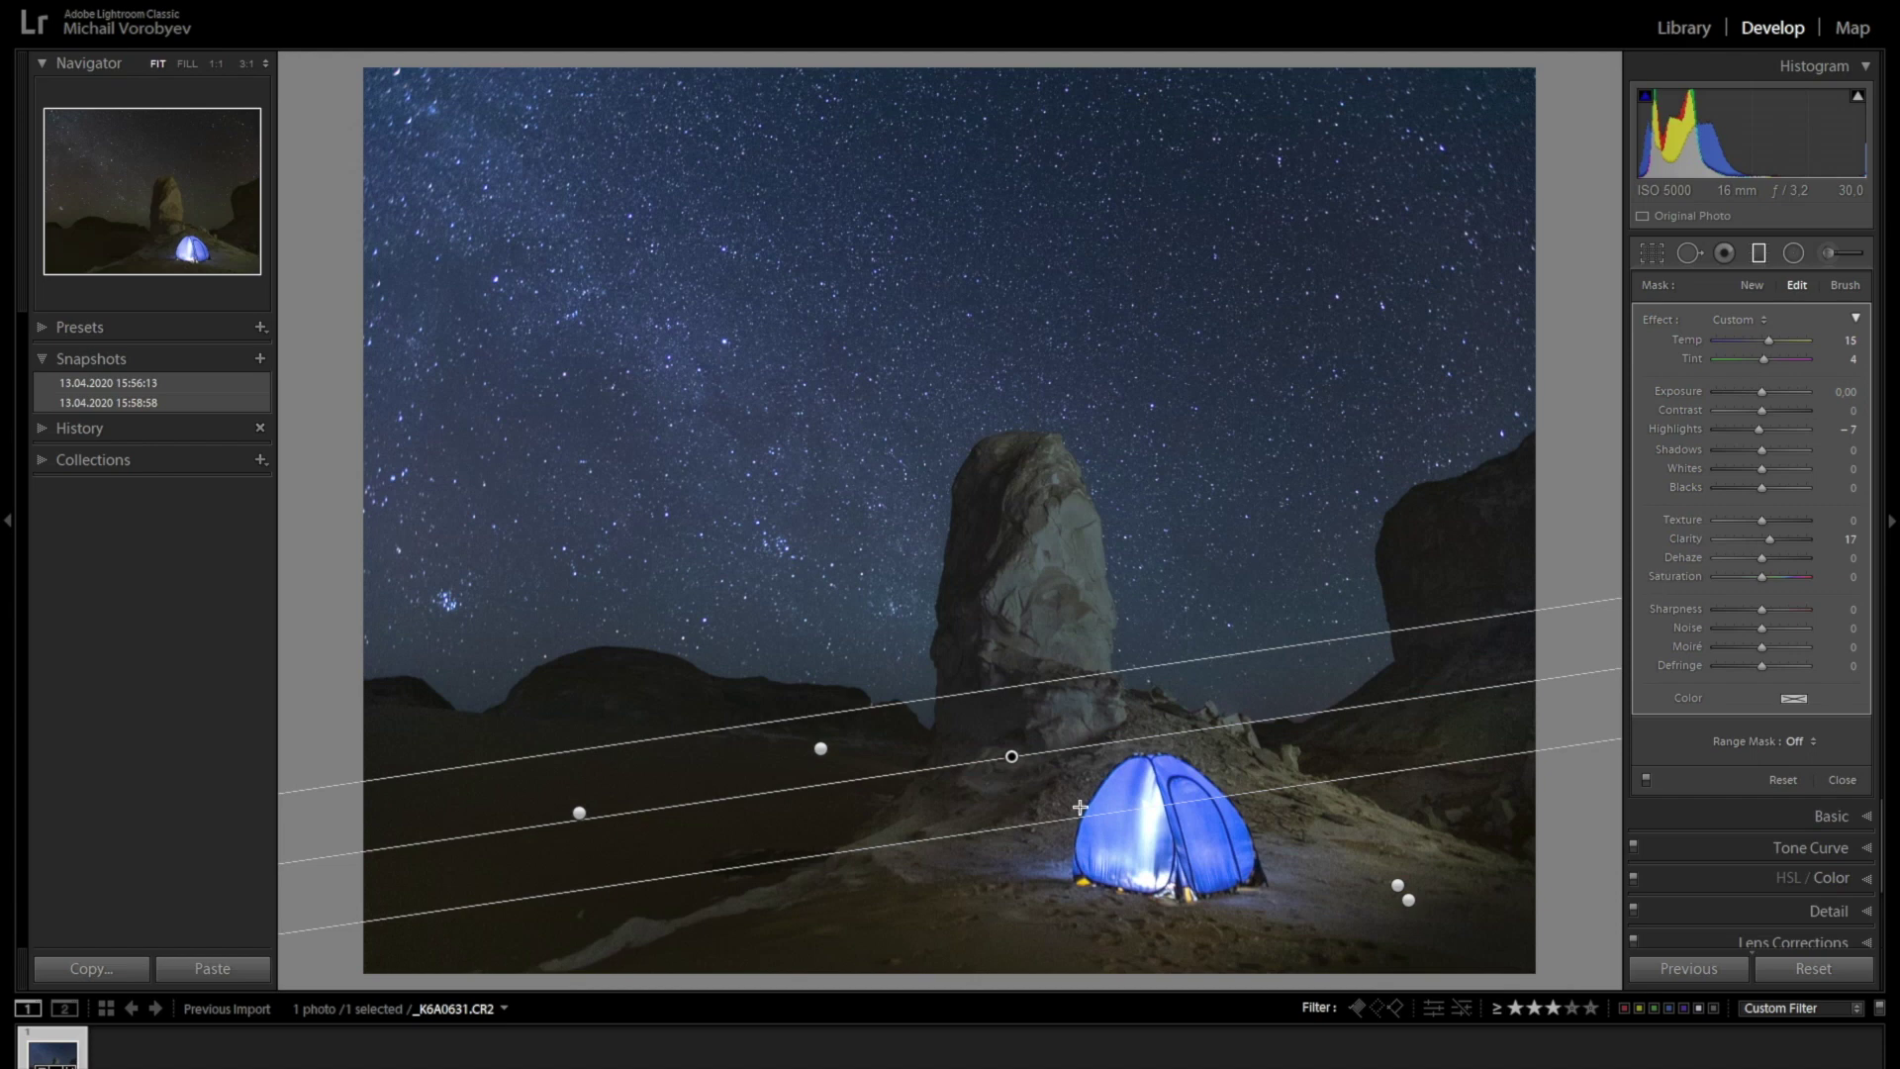
left_click(1842, 780)
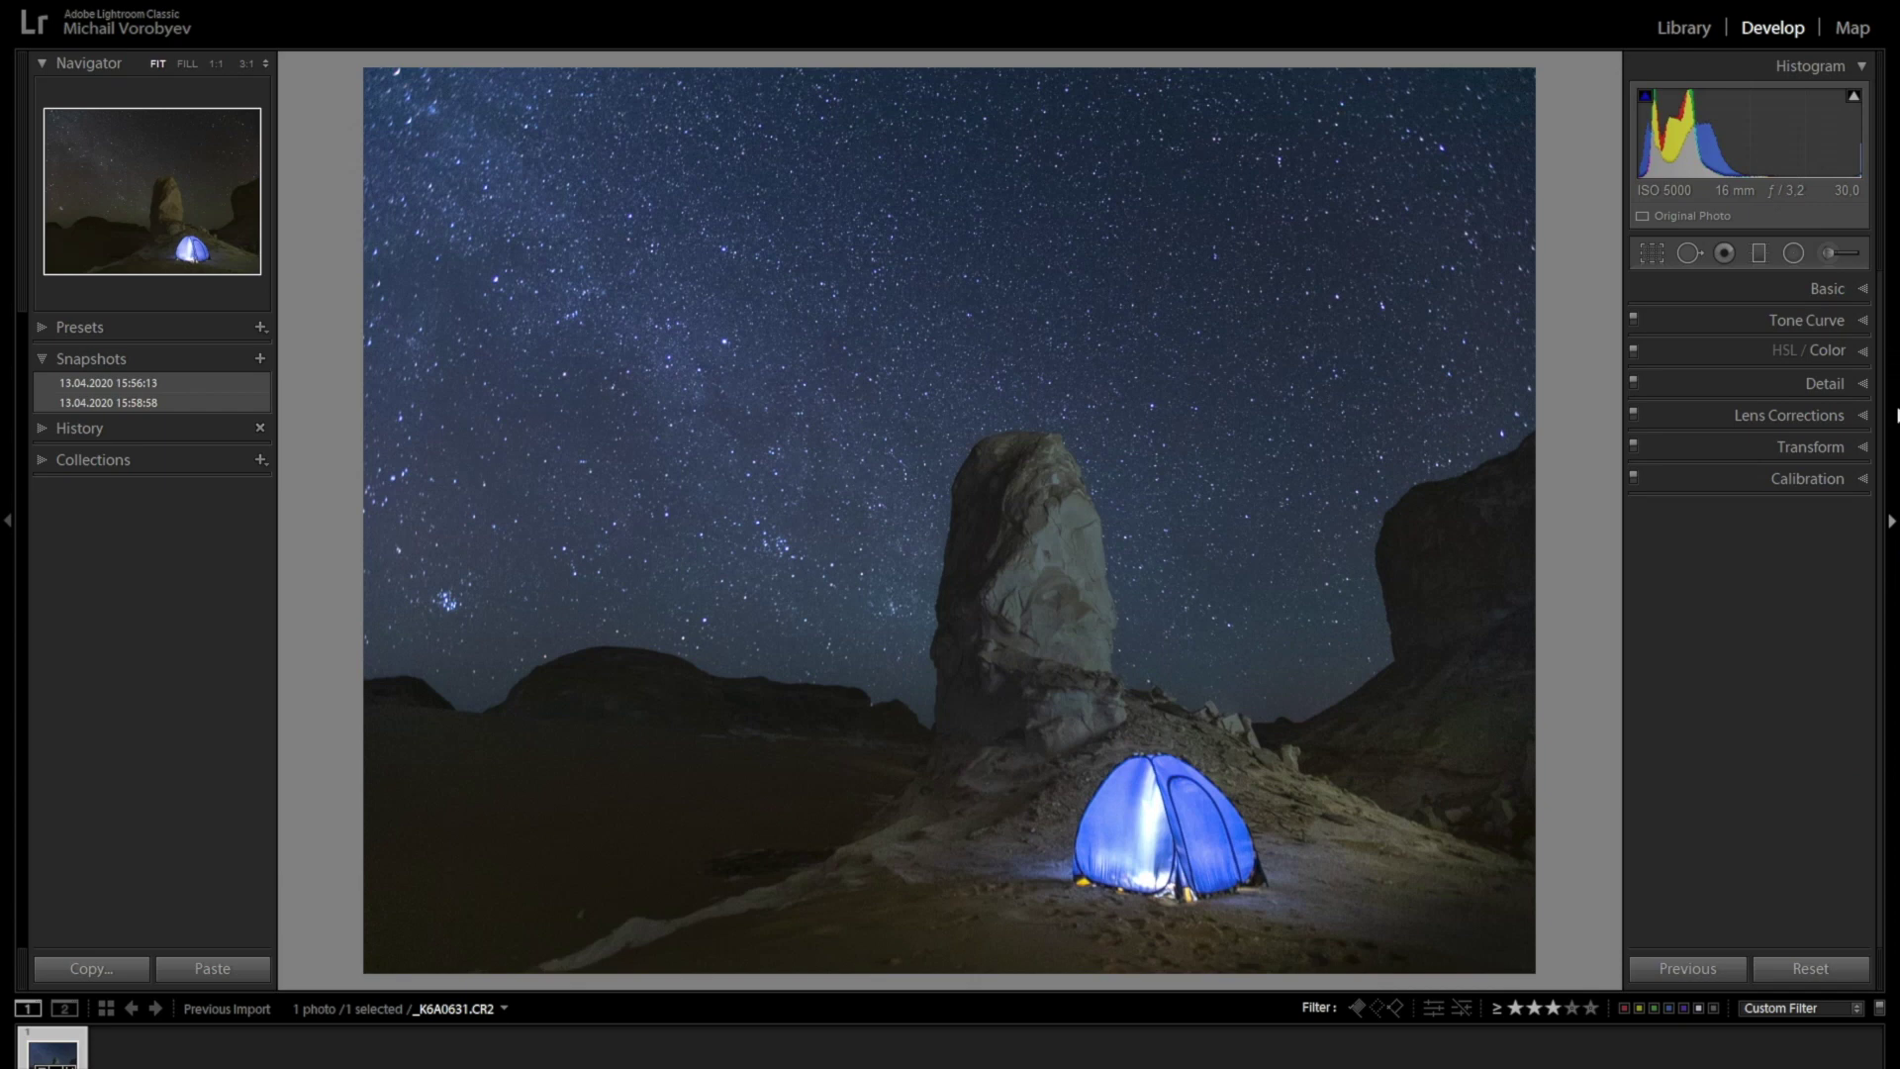
Save a third snapshot with the default name 13.04.2020 16:06:28.
left_click(262, 358)
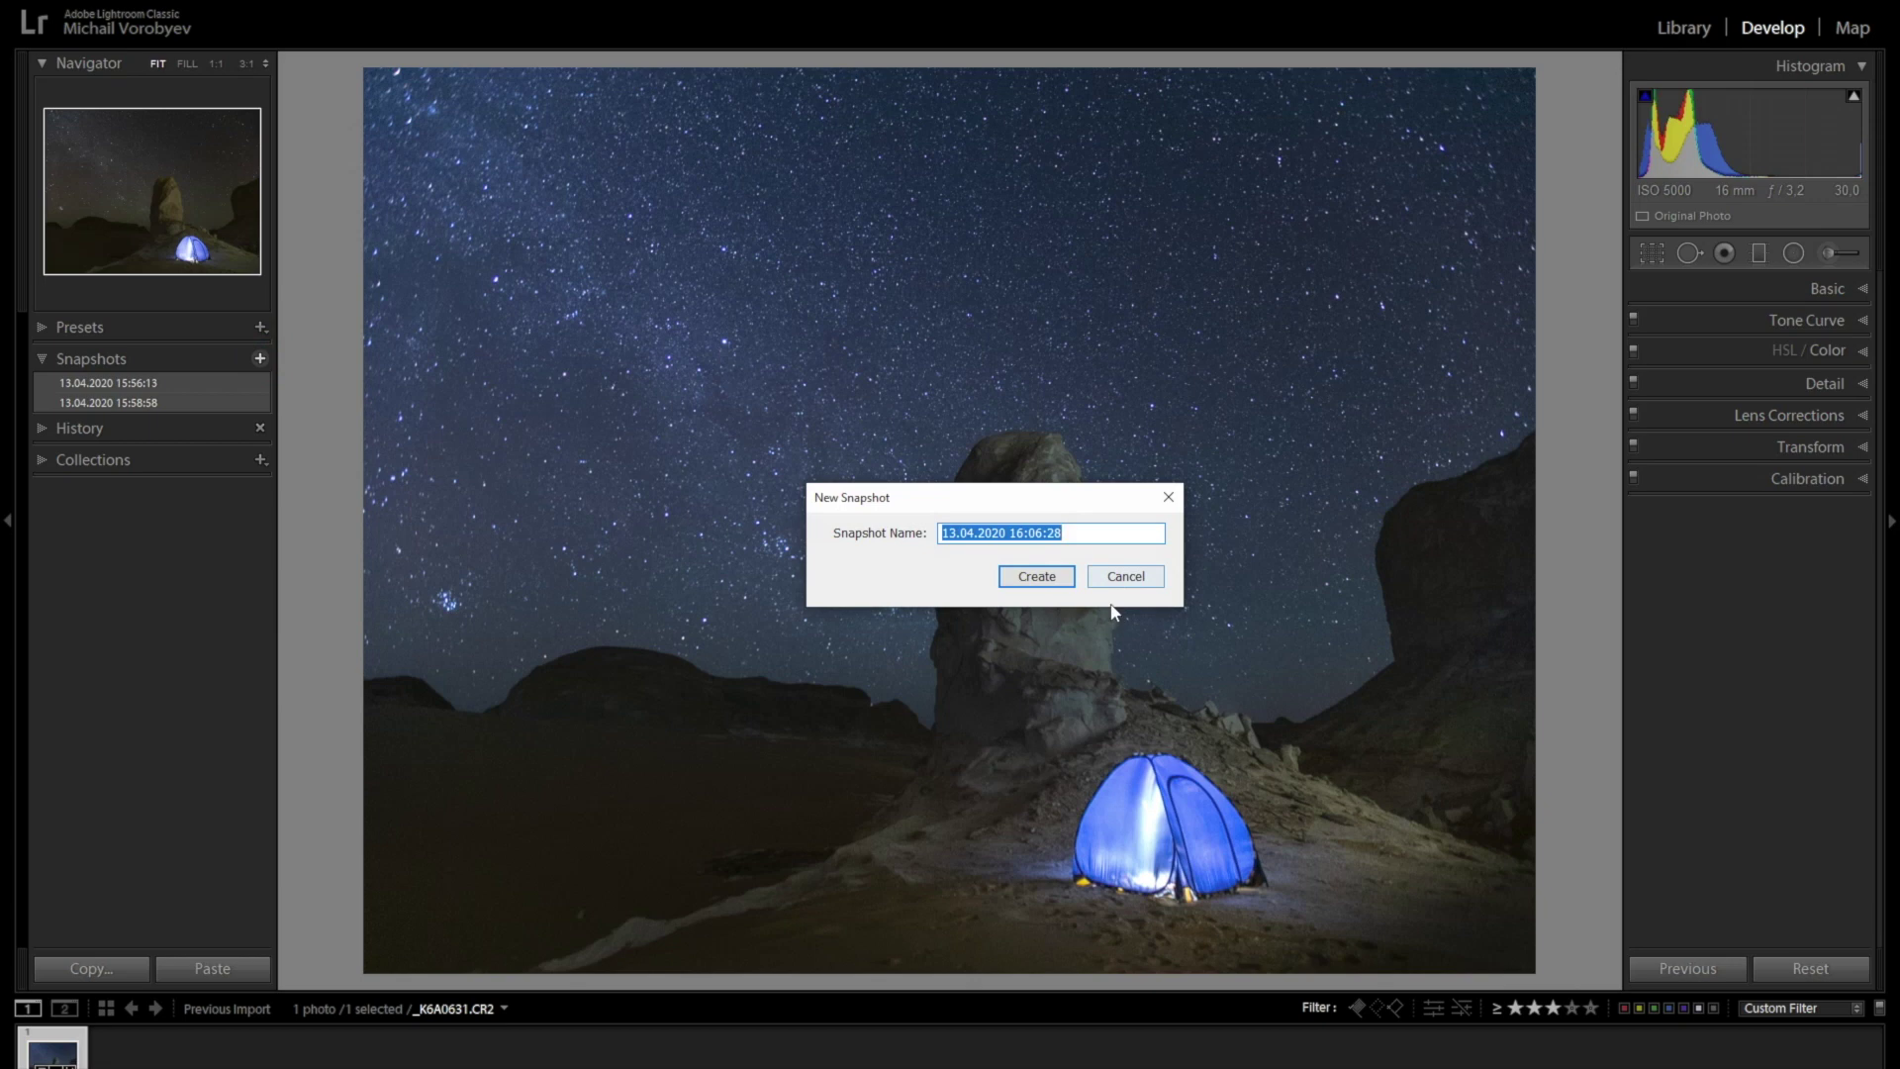
left_click(1047, 574)
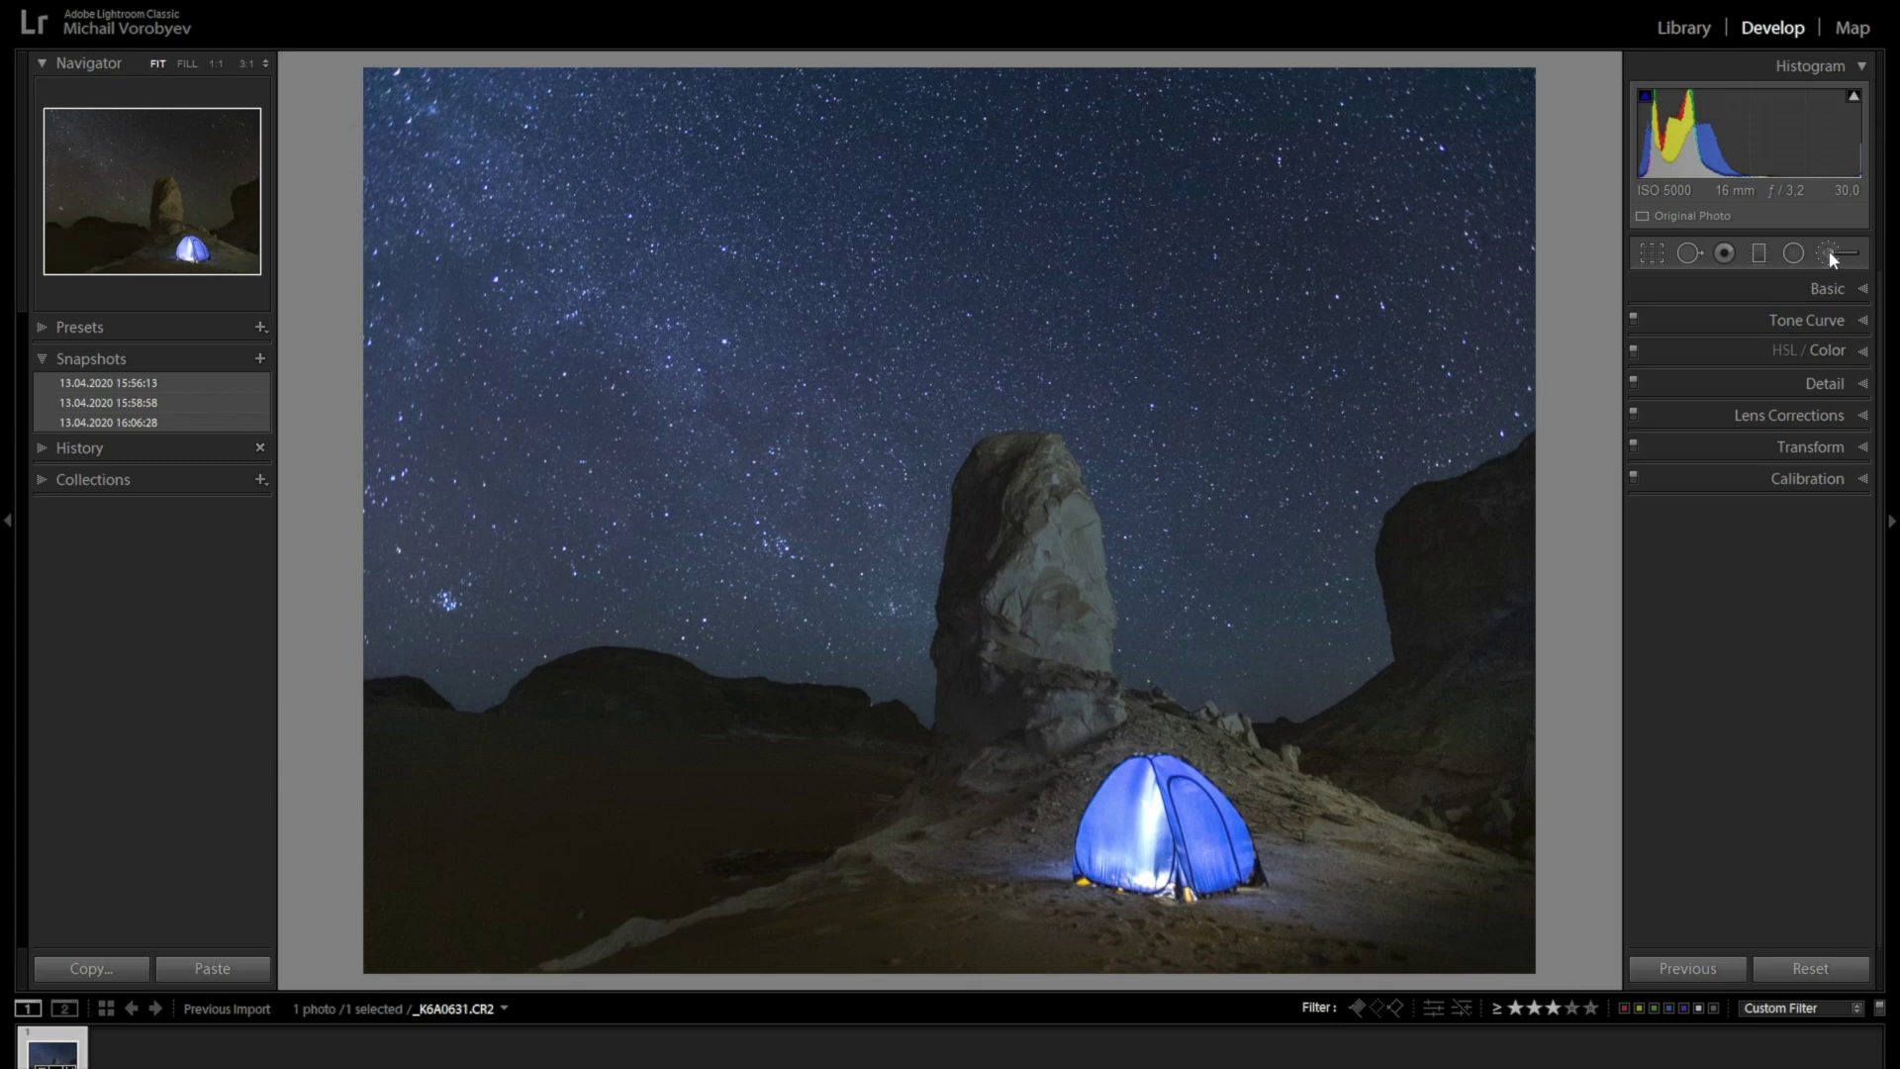
left_click(1829, 252)
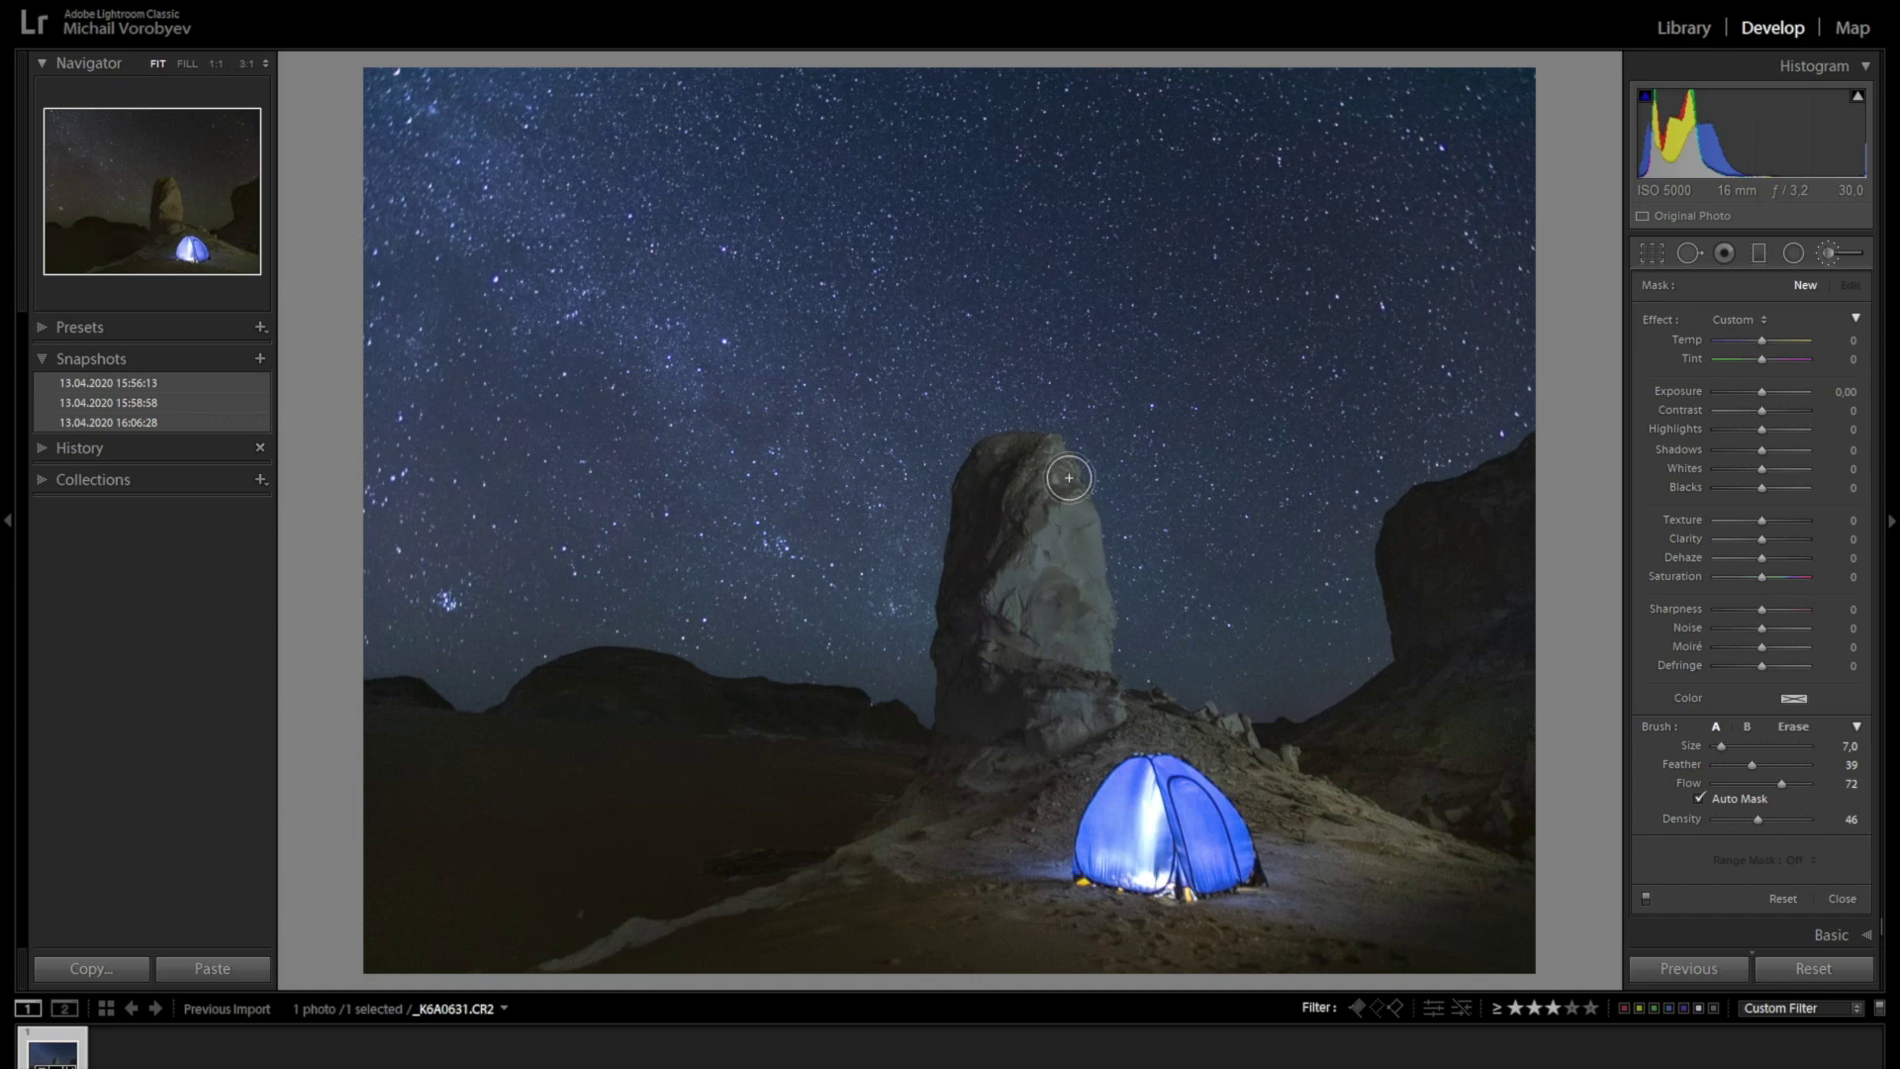
Brush a mask over the rock pillar, then warm it, brighten it and raise its contrast and whites.
left_click_drag(970, 707, 1069, 566)
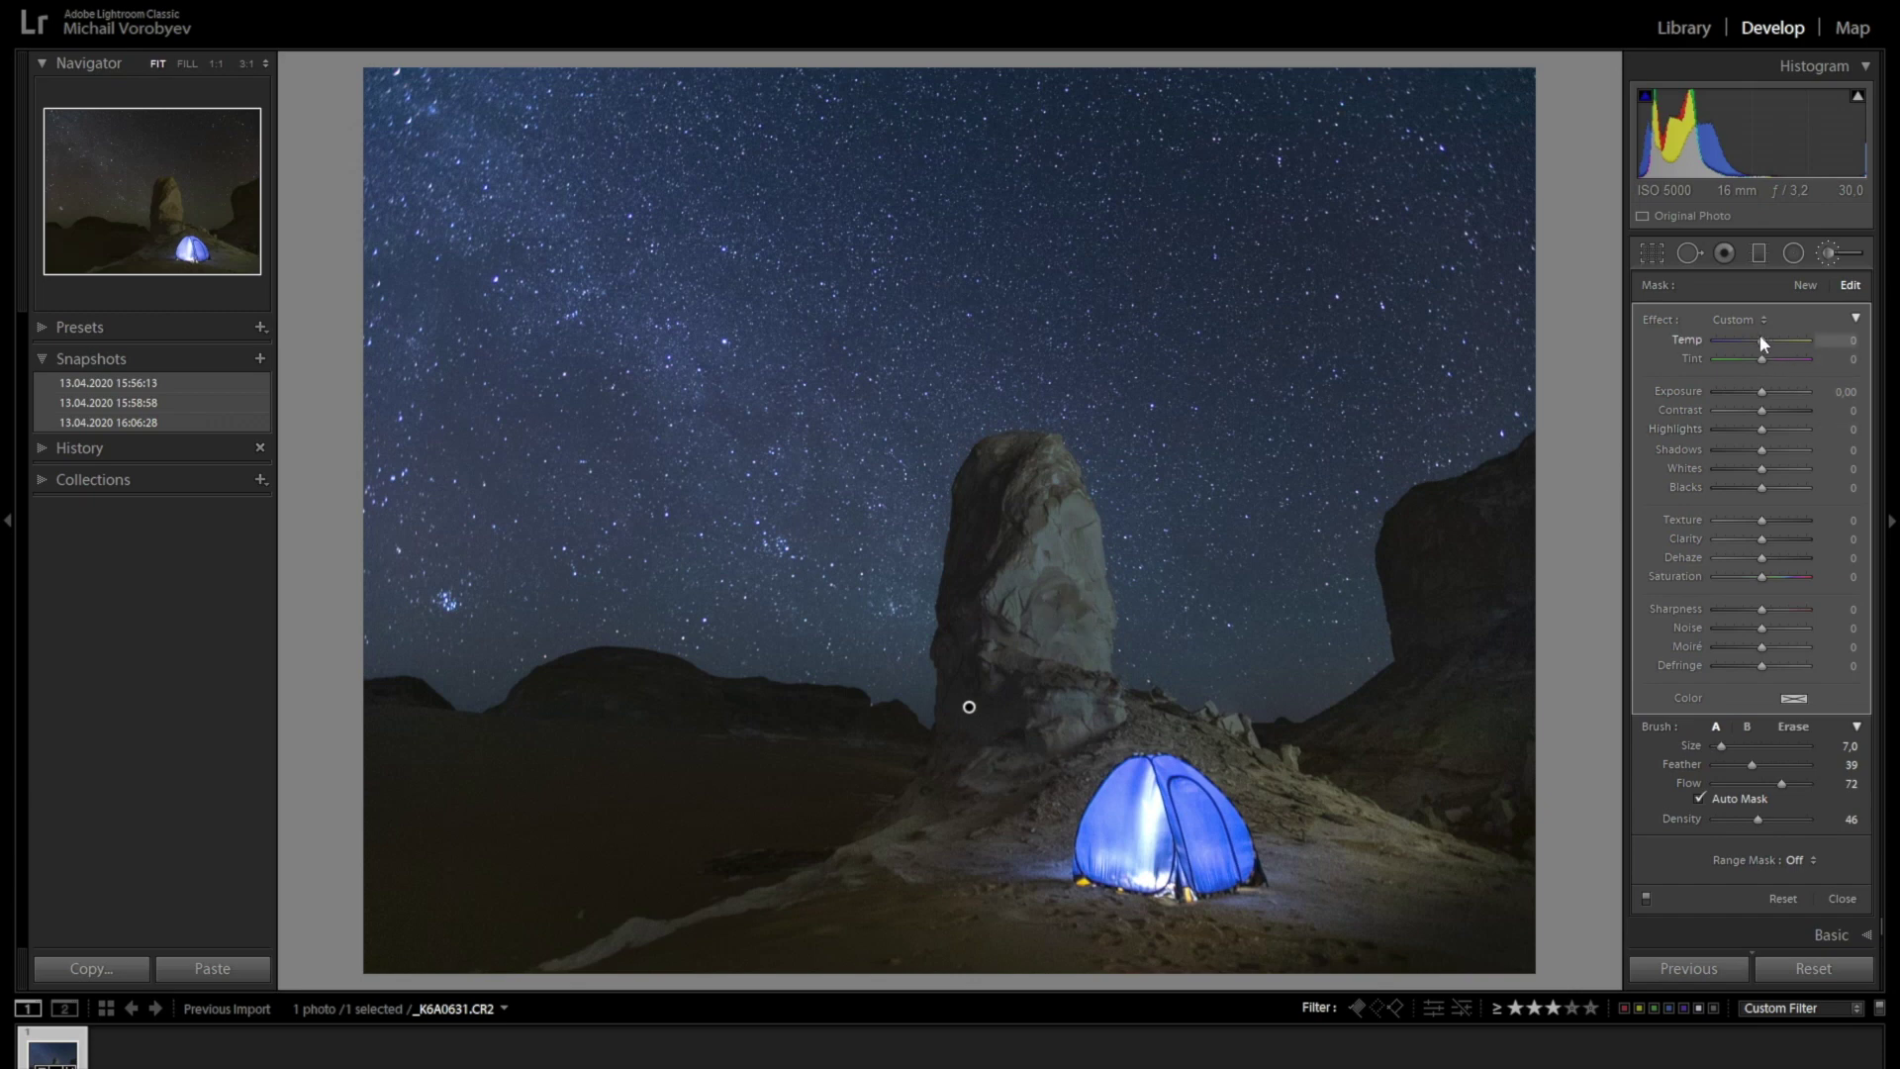
left_click_drag(1777, 340, 1763, 410)
left_click_drag(1761, 392, 1765, 391)
left_click_drag(1762, 469, 1767, 469)
left_click_drag(1766, 410, 1771, 410)
left_click_drag(1761, 557, 1767, 538)
Fine-tune the rock brush to Temp 41, Exposure 0.26, Whites 67 and Clarity 41, with dehaze.
left_click_drag(1785, 339, 1781, 340)
left_click_drag(1769, 359, 1773, 358)
left_click_drag(1771, 410, 1796, 465)
left_click_drag(1767, 538, 1780, 538)
left_click(1766, 391)
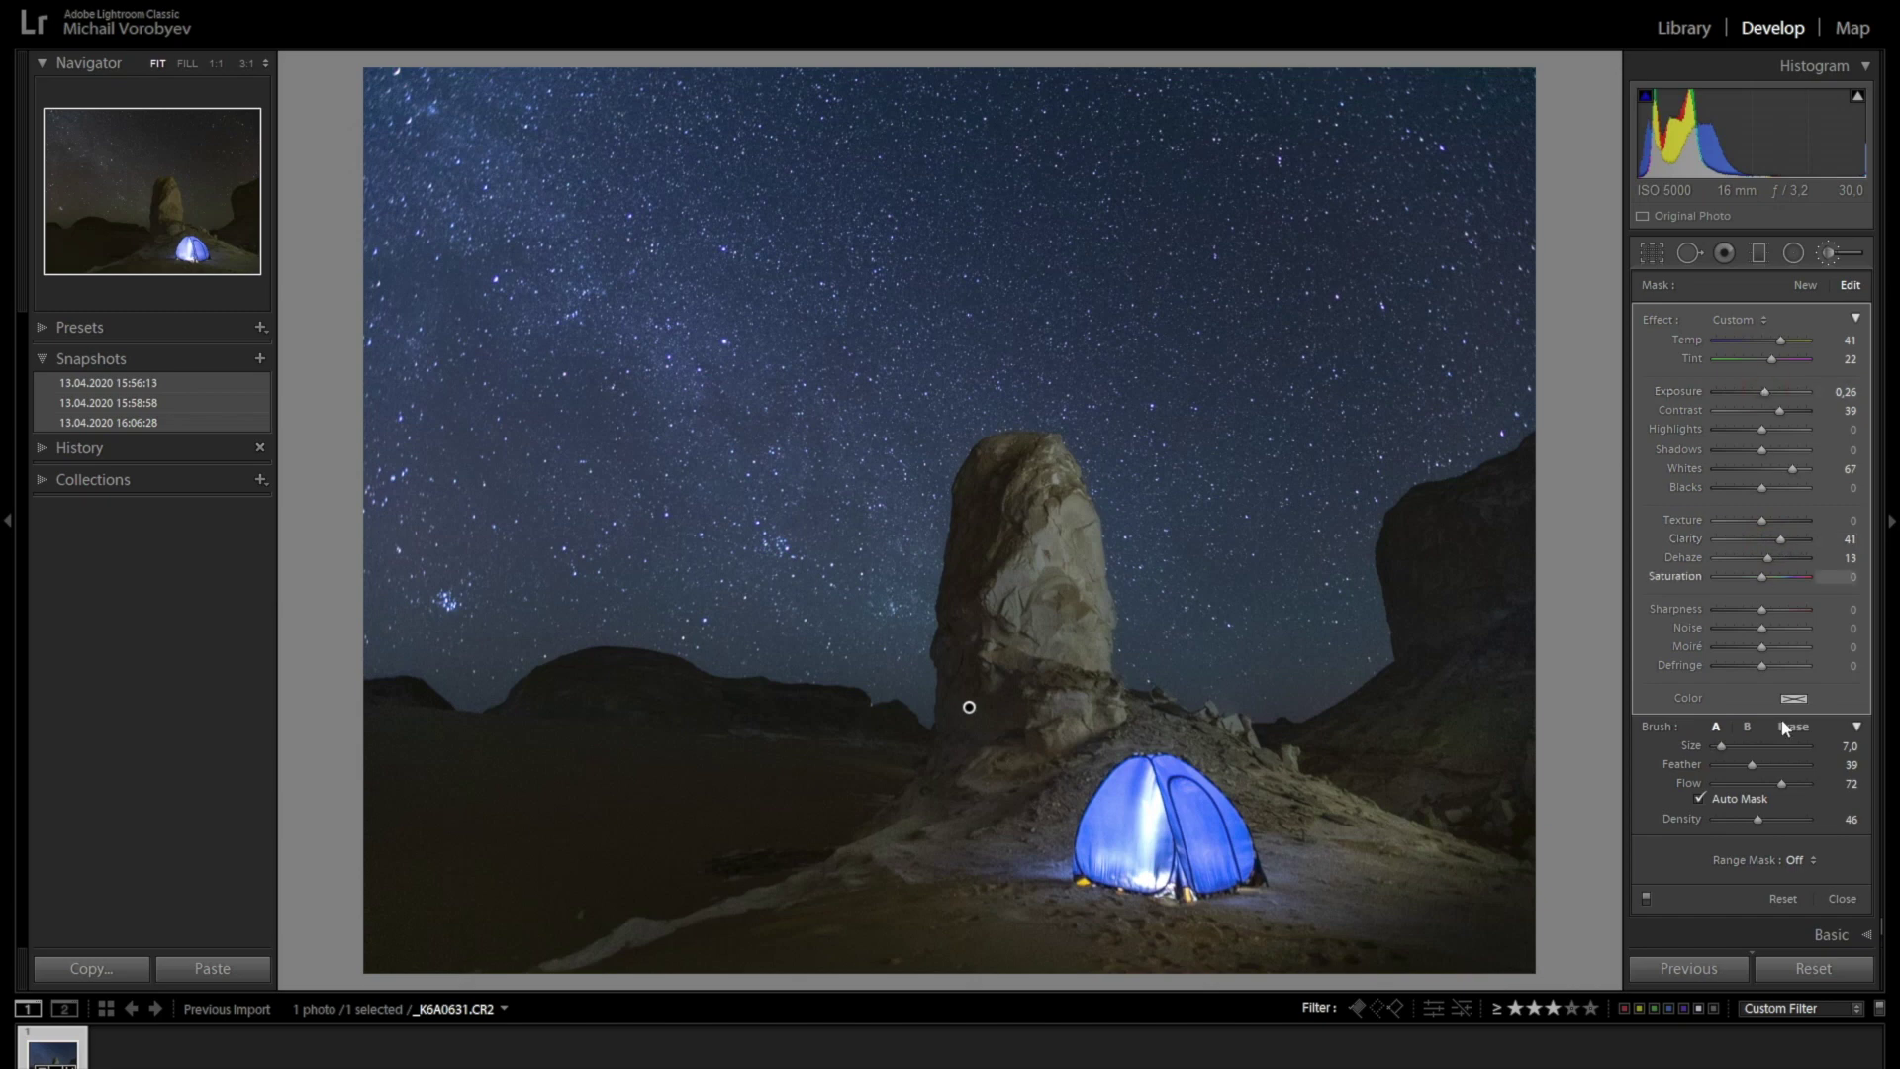
left_click(1842, 898)
key("k")
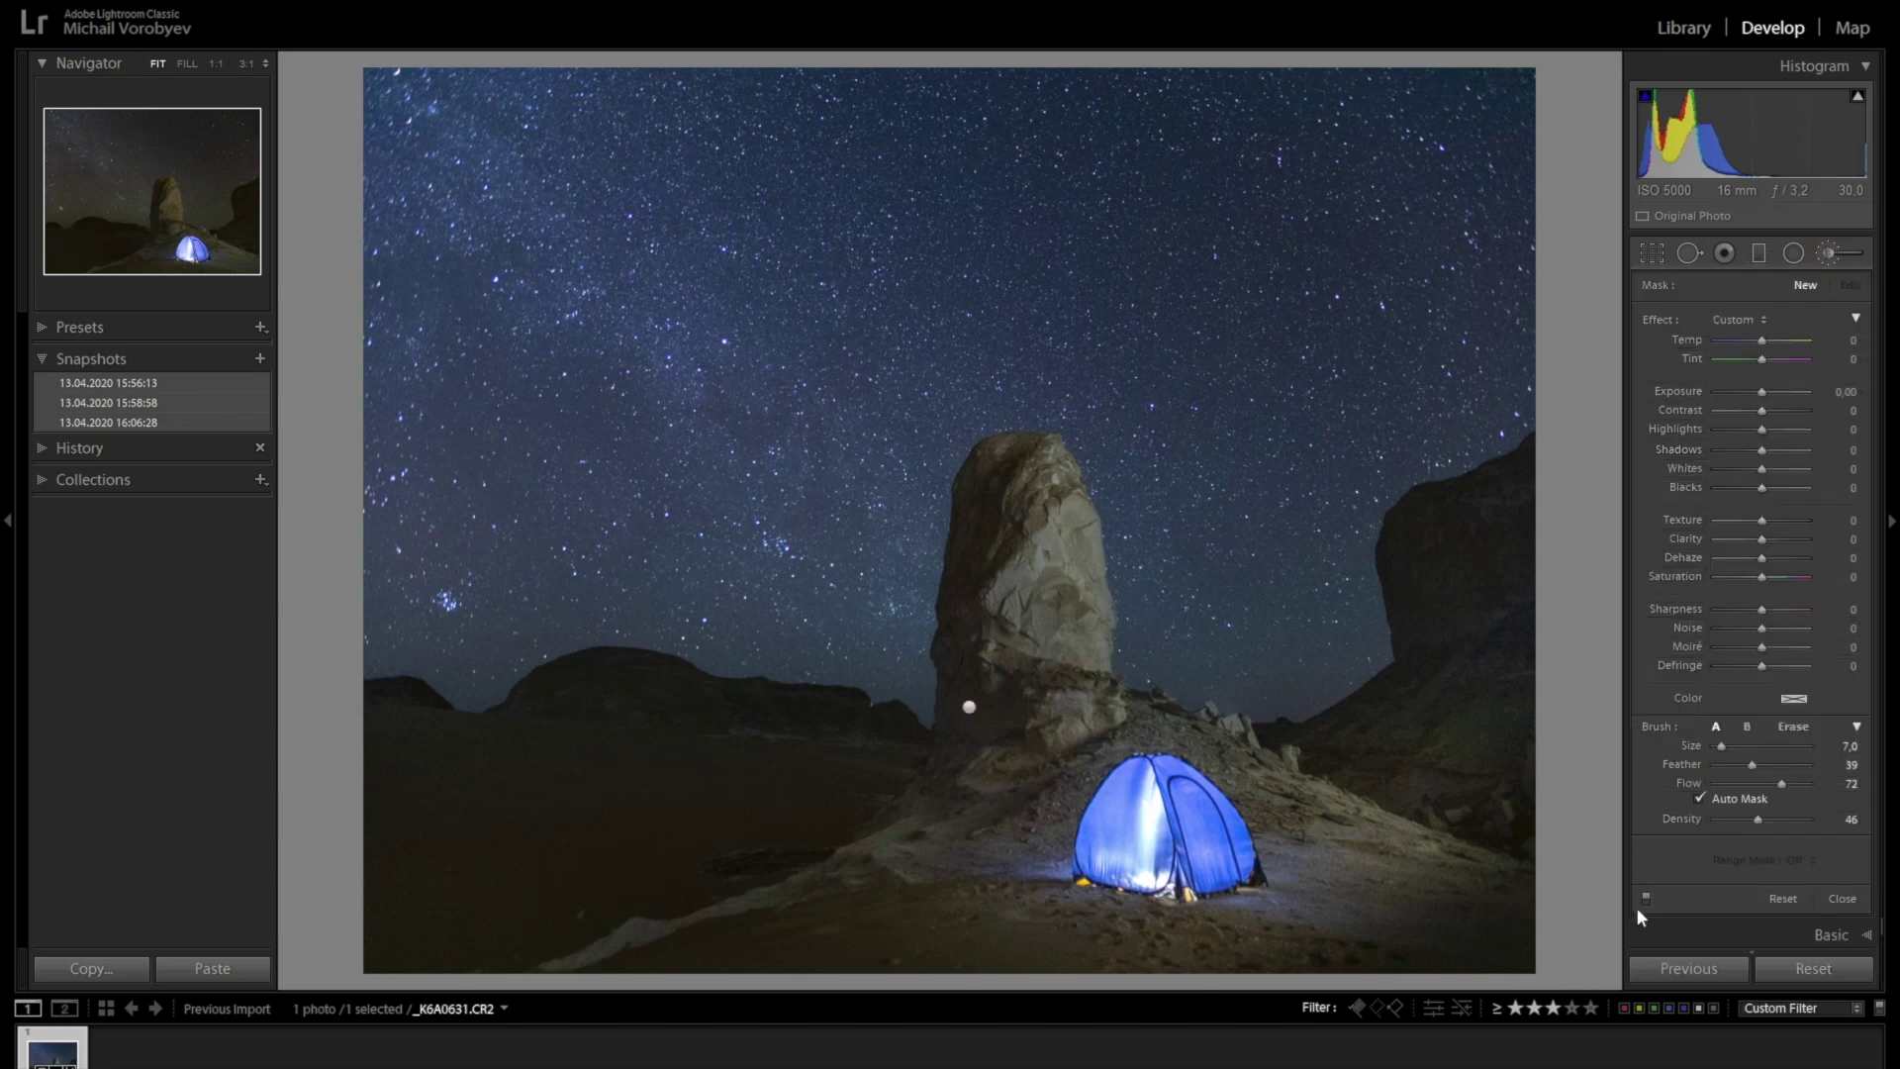
Toggle the rock brush adjustment off and on, then save snapshot 13.04.2020 16:13:46.
left_click(1647, 899)
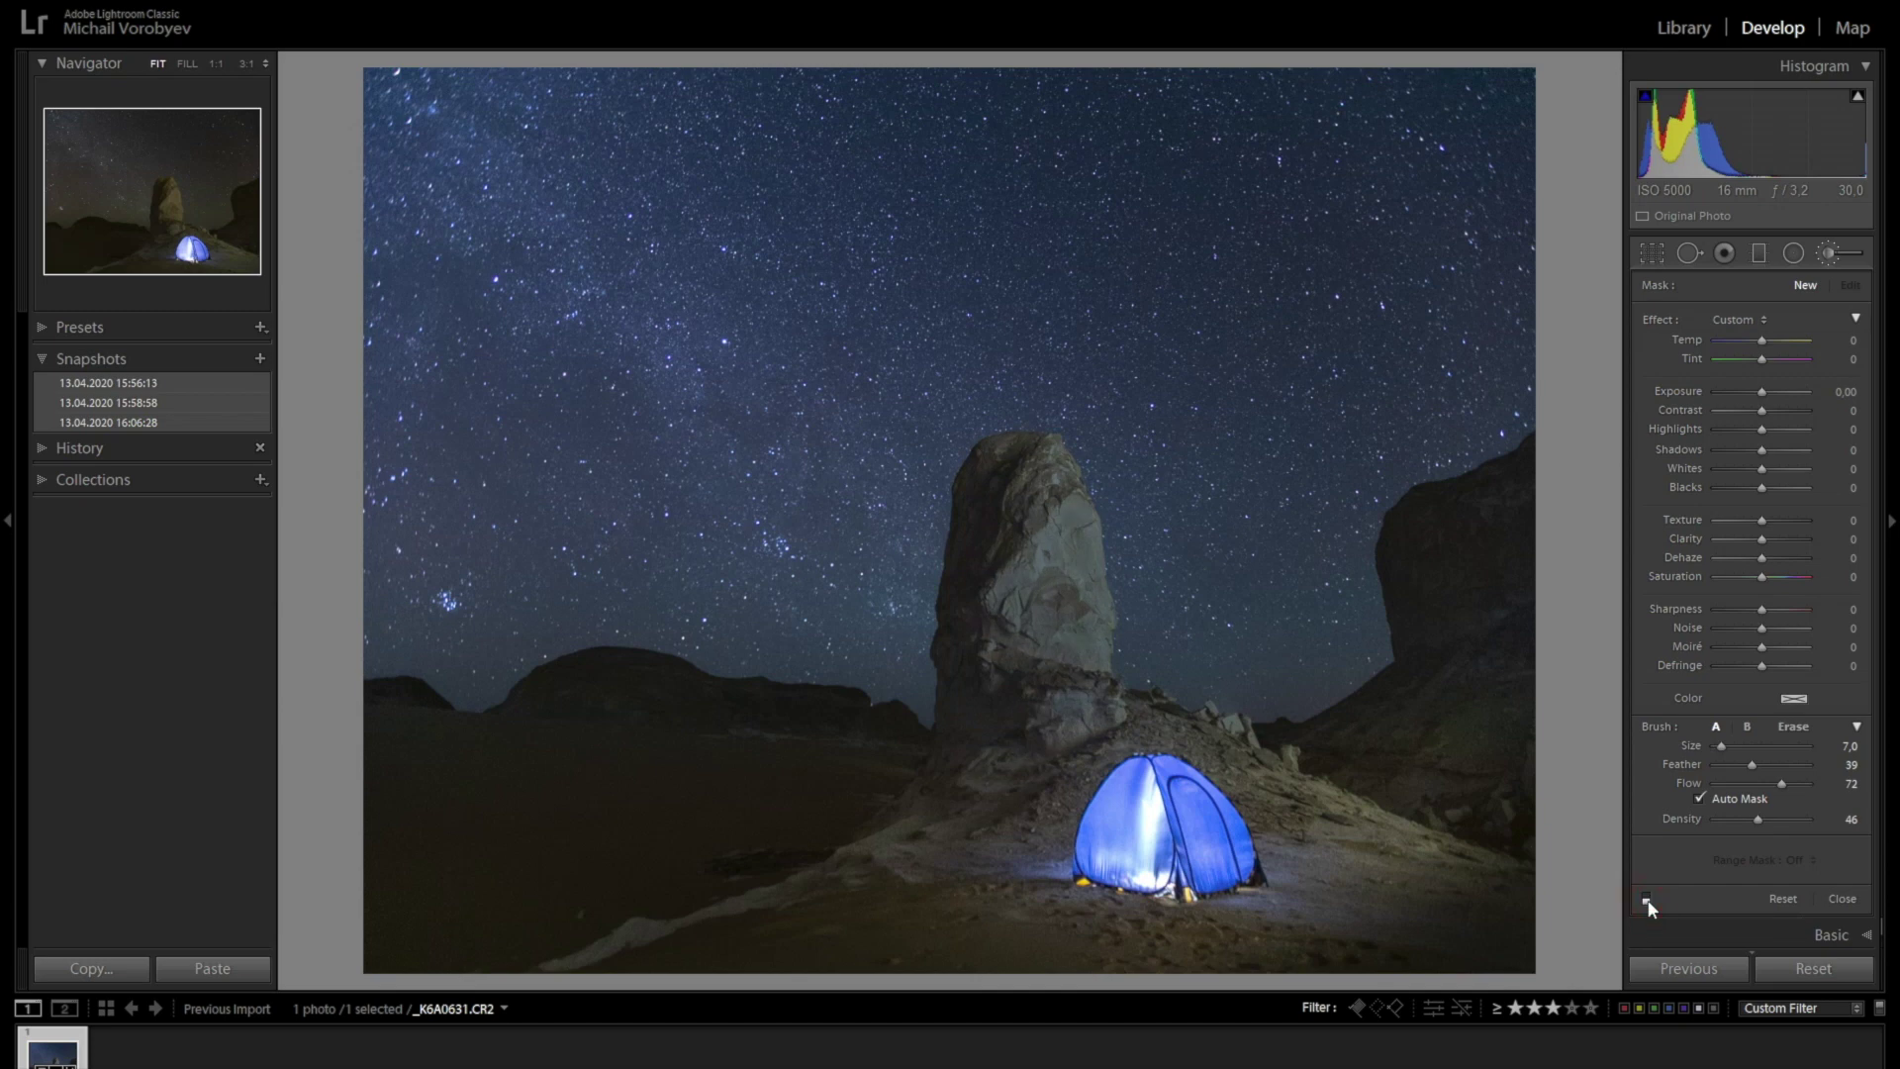
left_click(1647, 899)
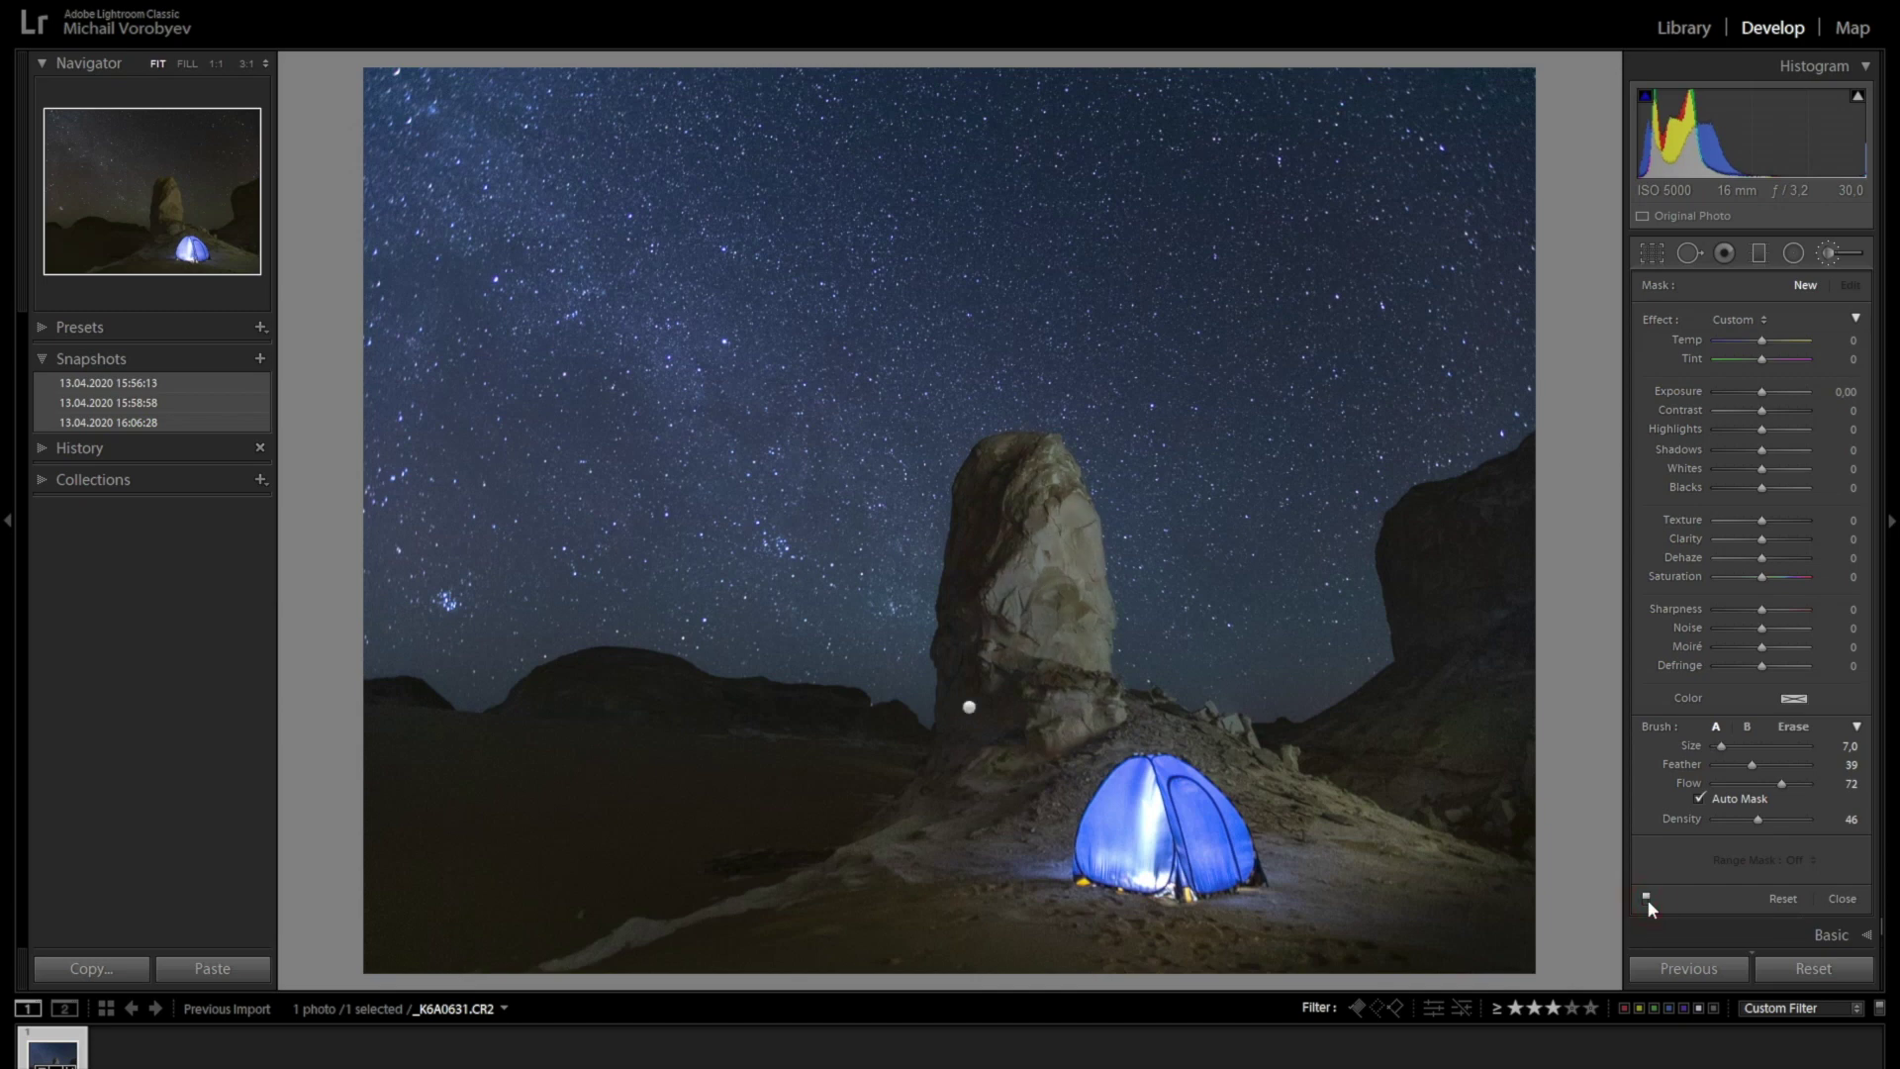
key("k")
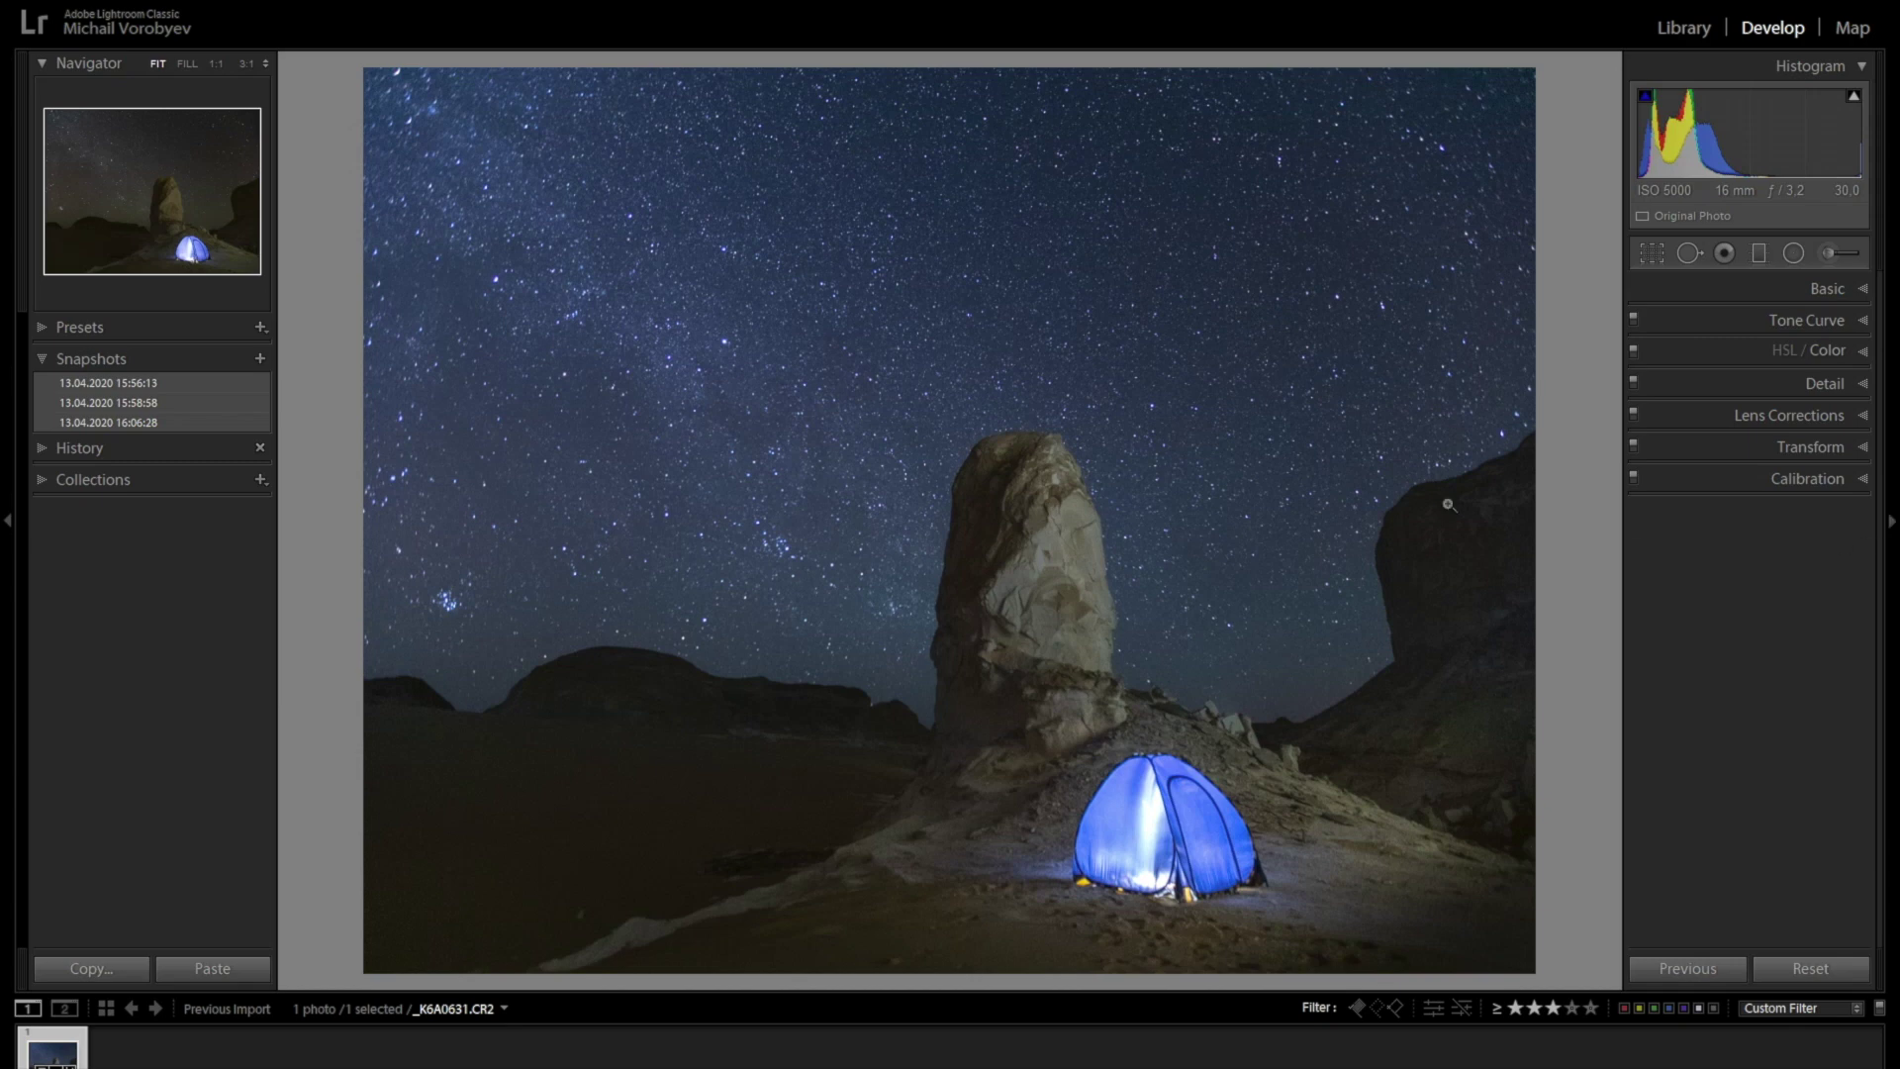
left_click(261, 358)
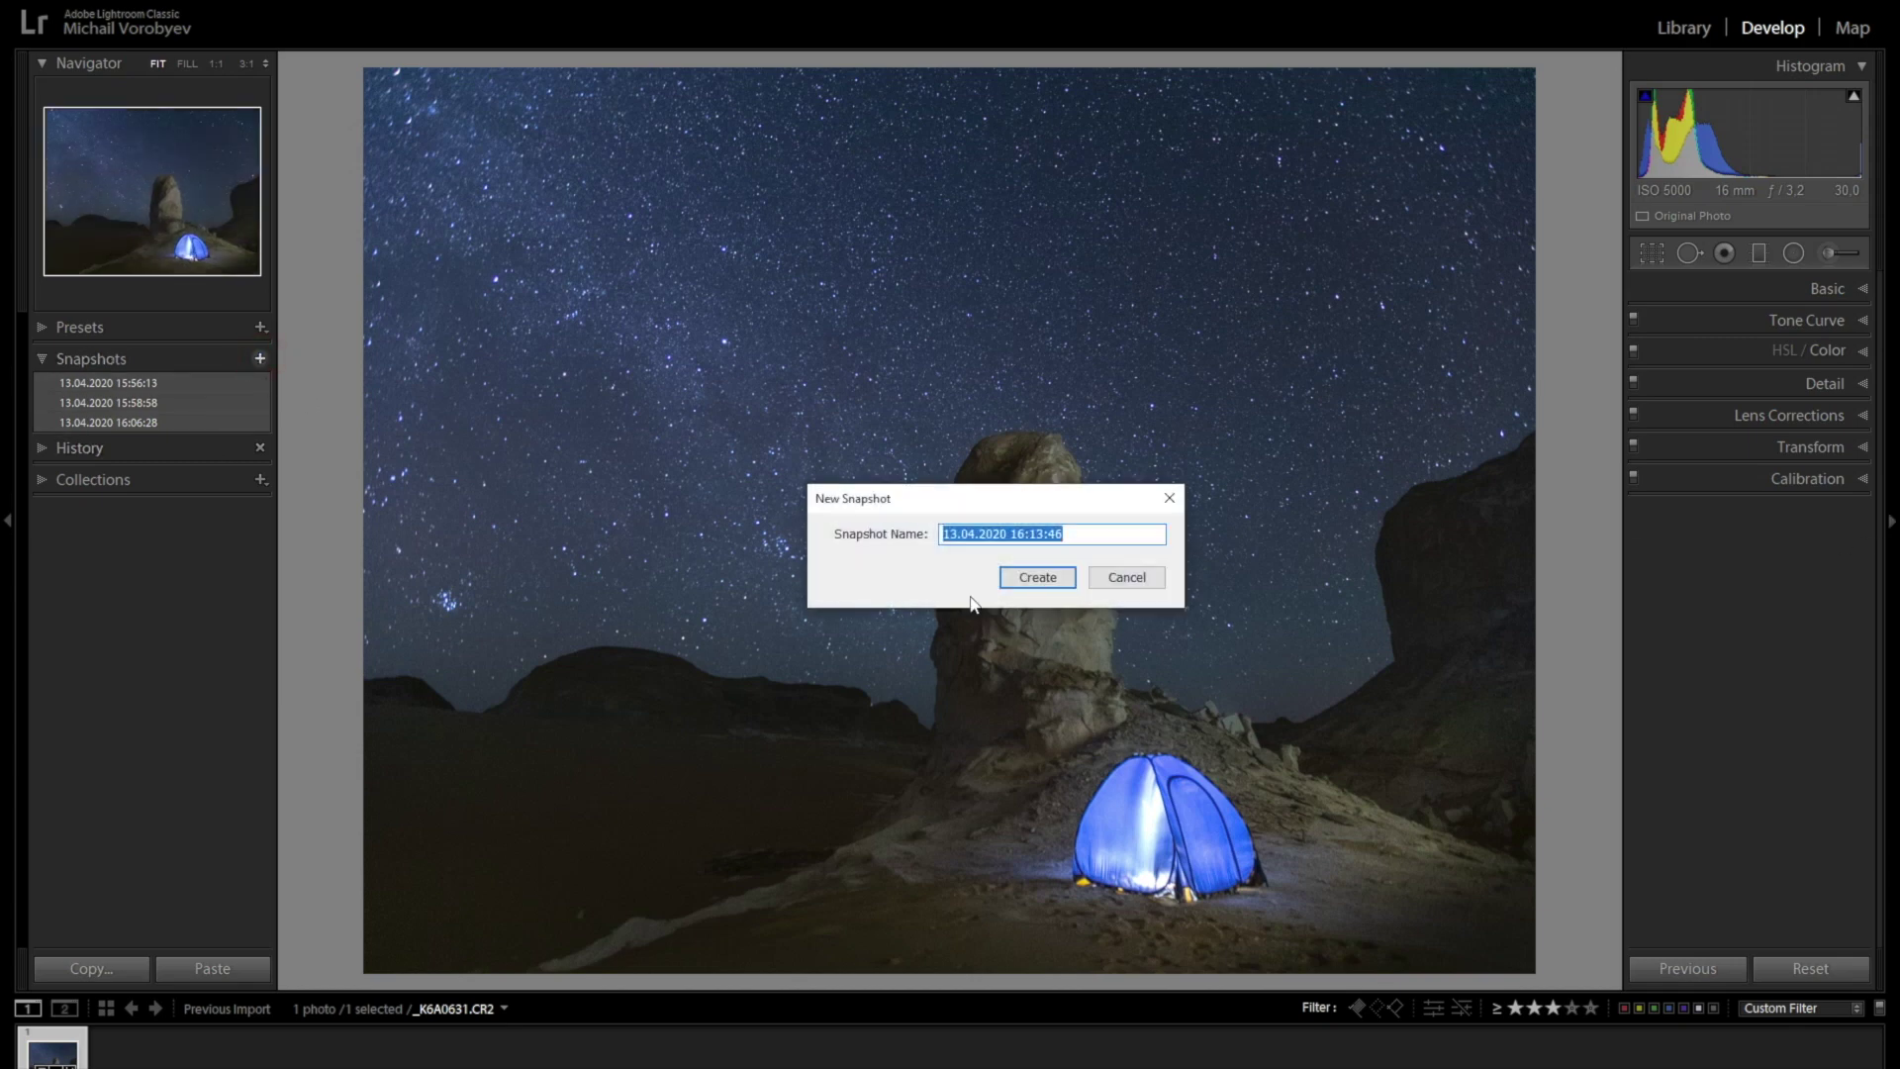
left_click(1062, 581)
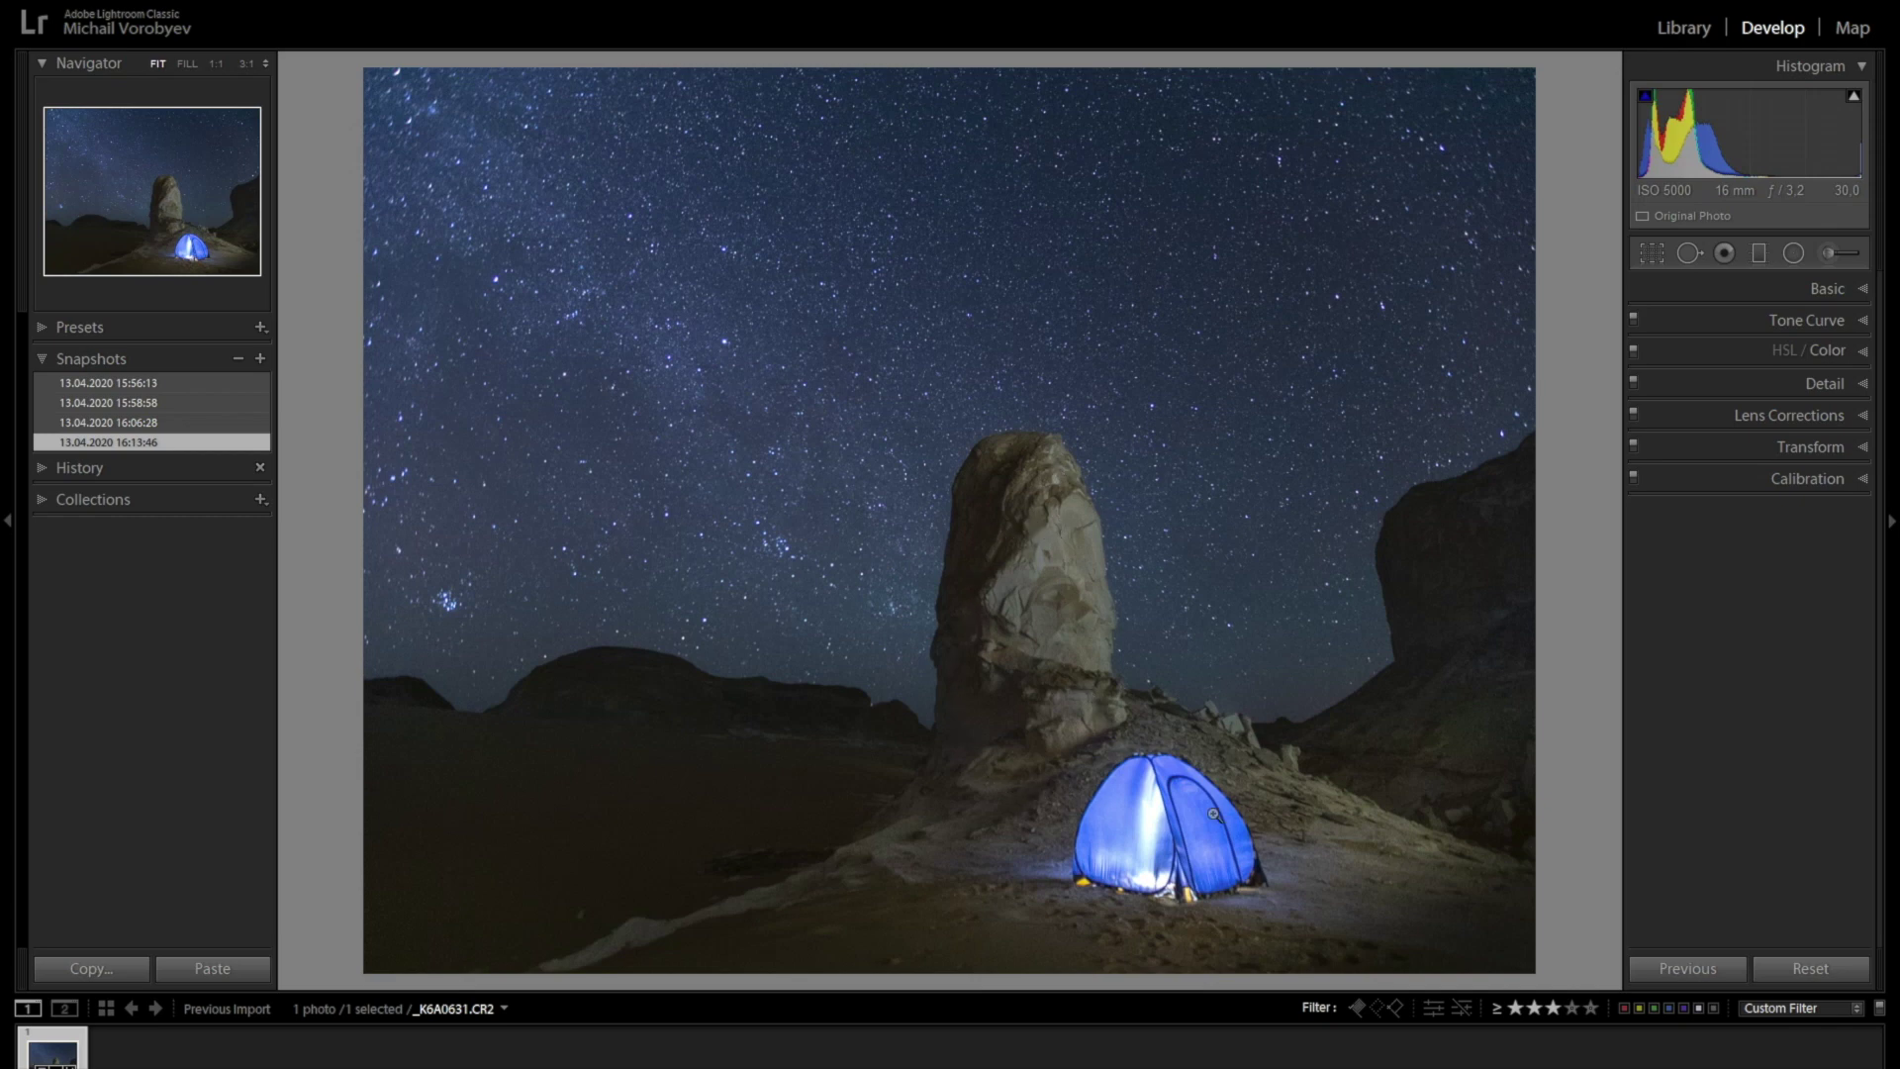
Draw a diagonal graduated filter across the sky and set its exposure to -0.35.
left_click(1760, 254)
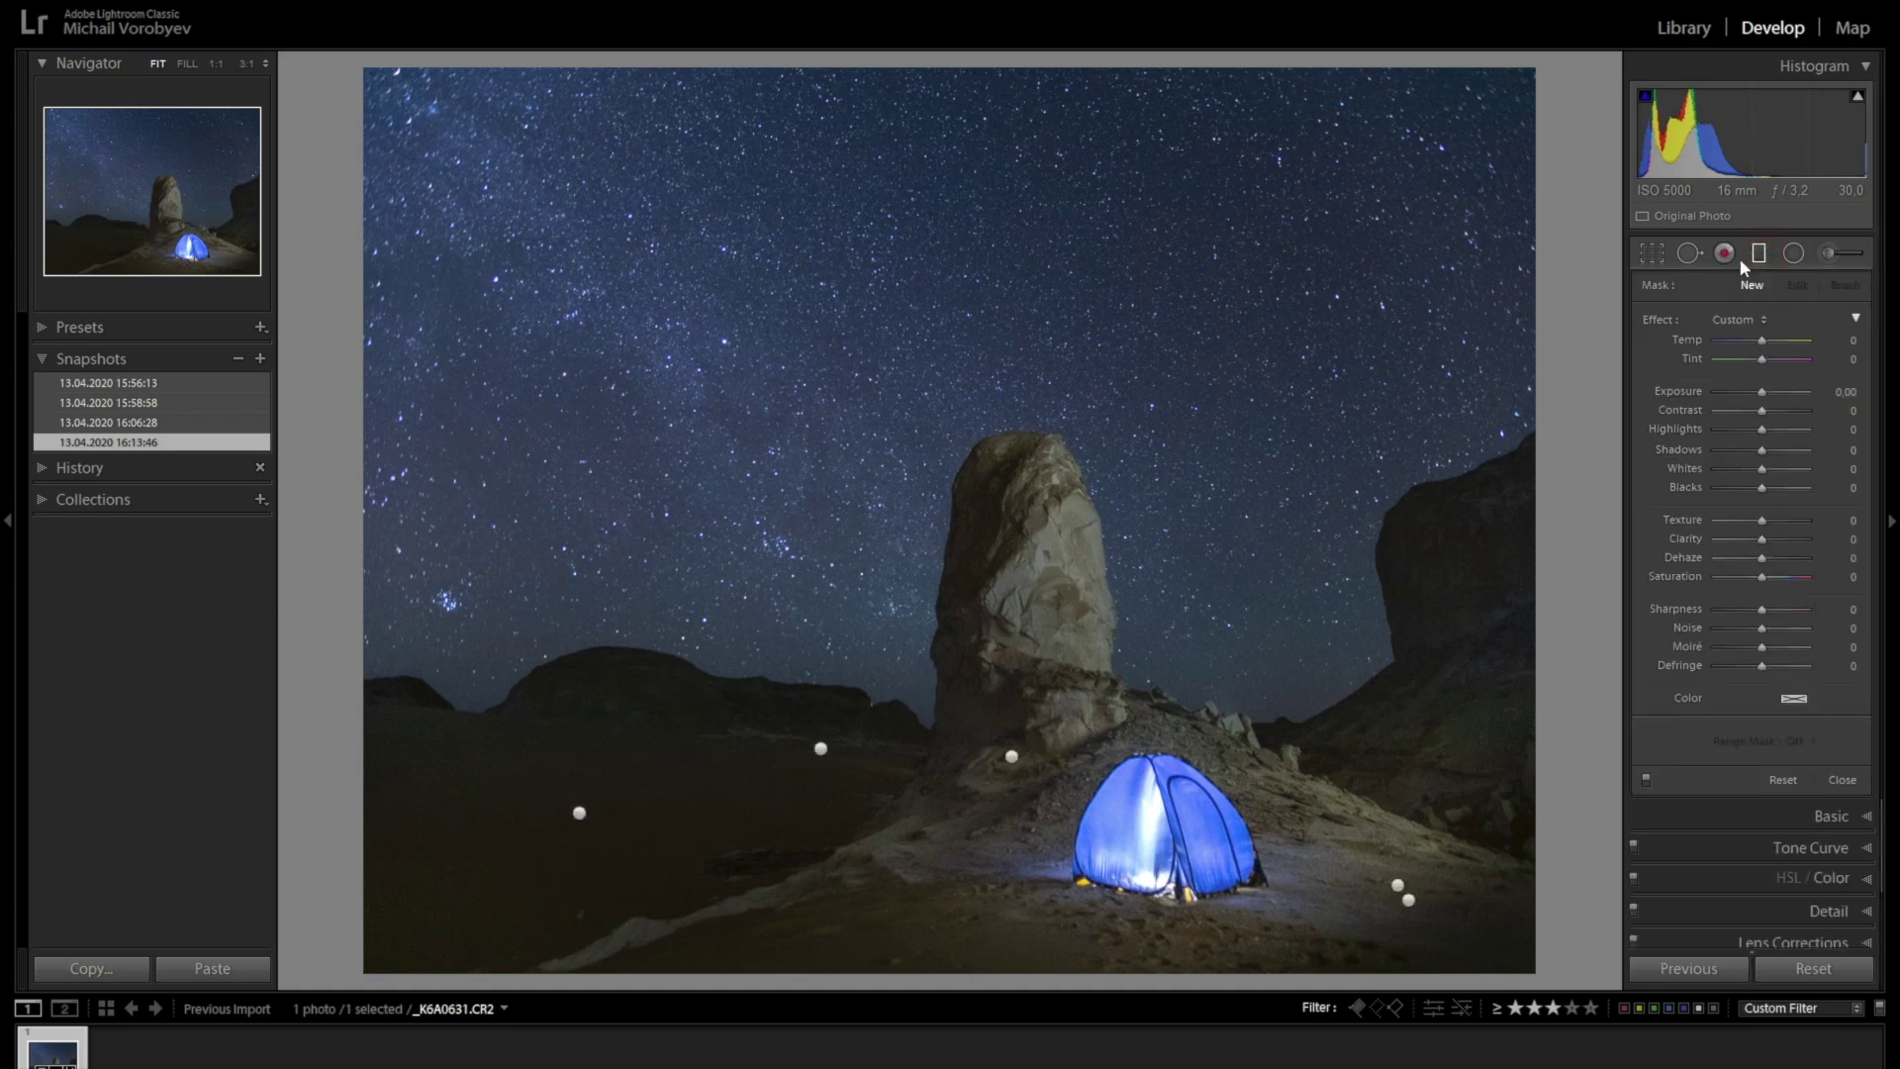
left_click_drag(1140, 376, 1010, 530)
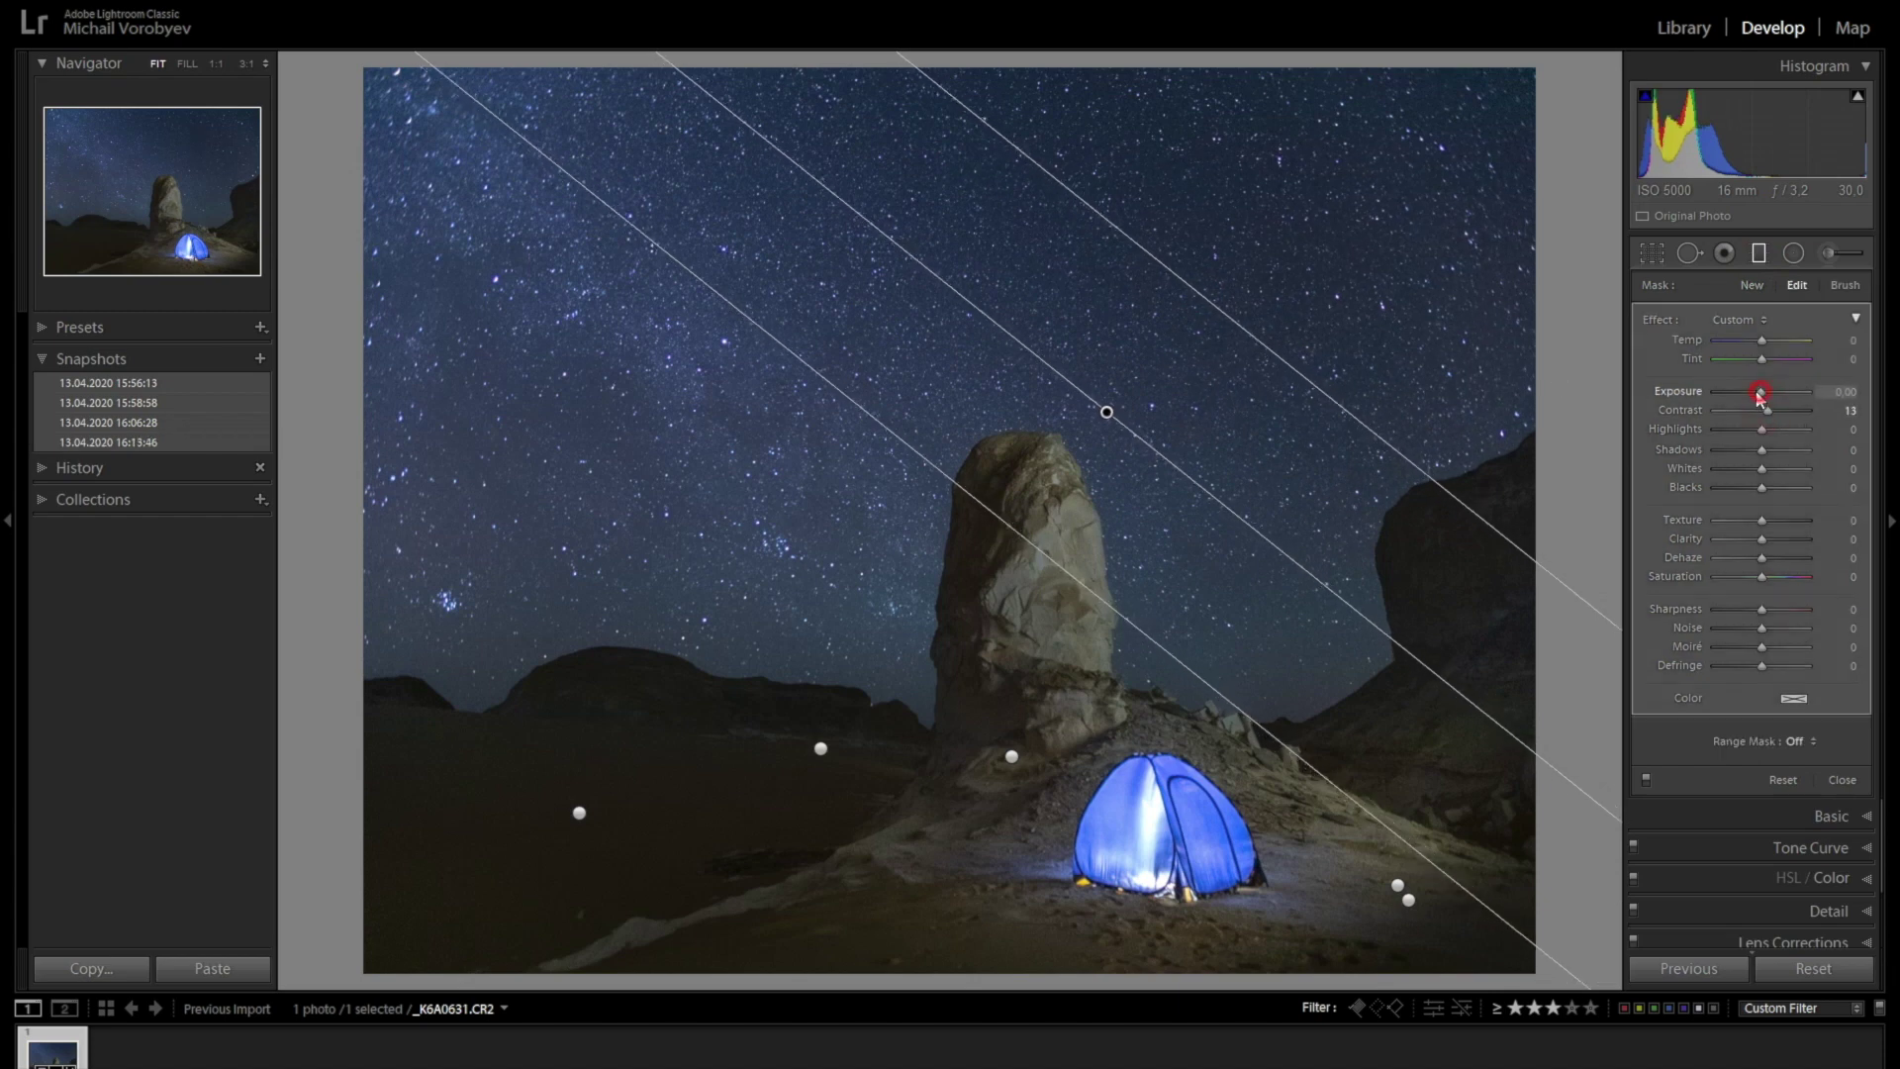
left_click_drag(1761, 392, 1756, 398)
left_click_drag(1106, 412, 612, 488)
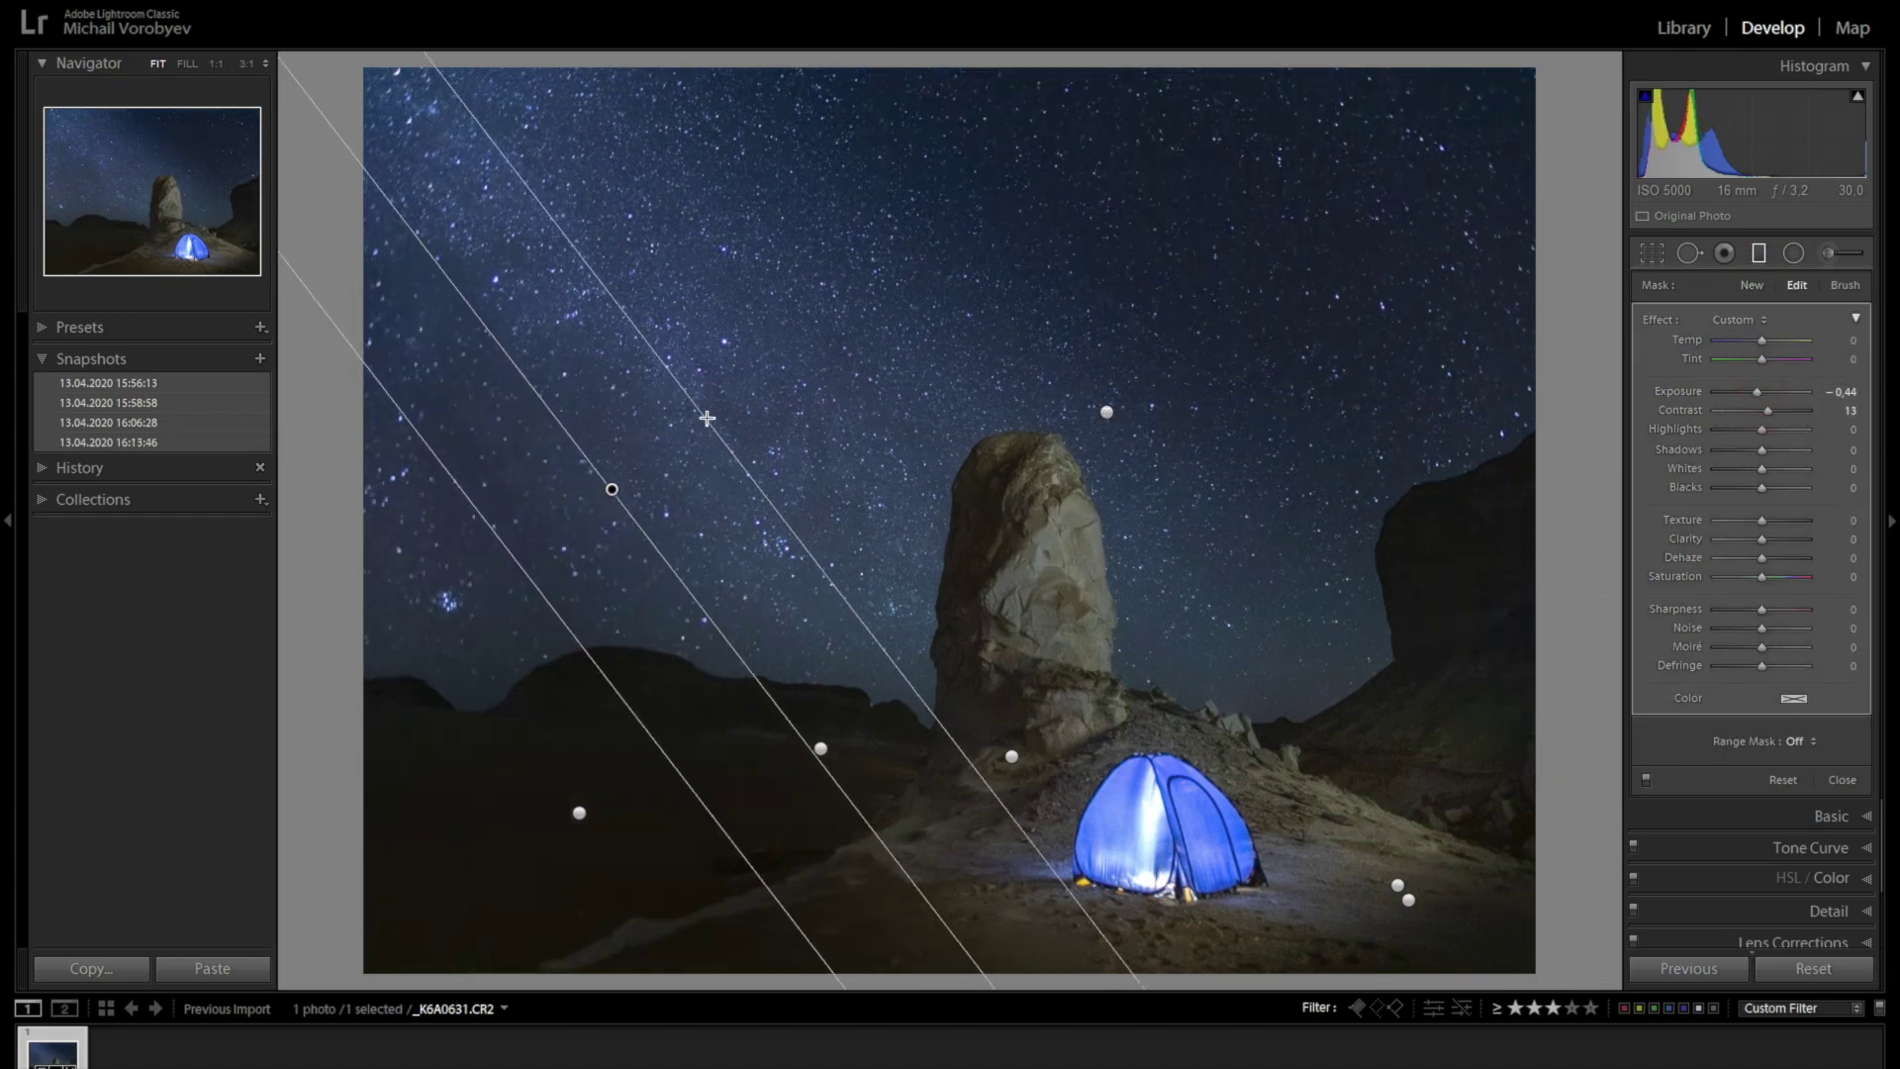
left_click_drag(1757, 392, 1760, 392)
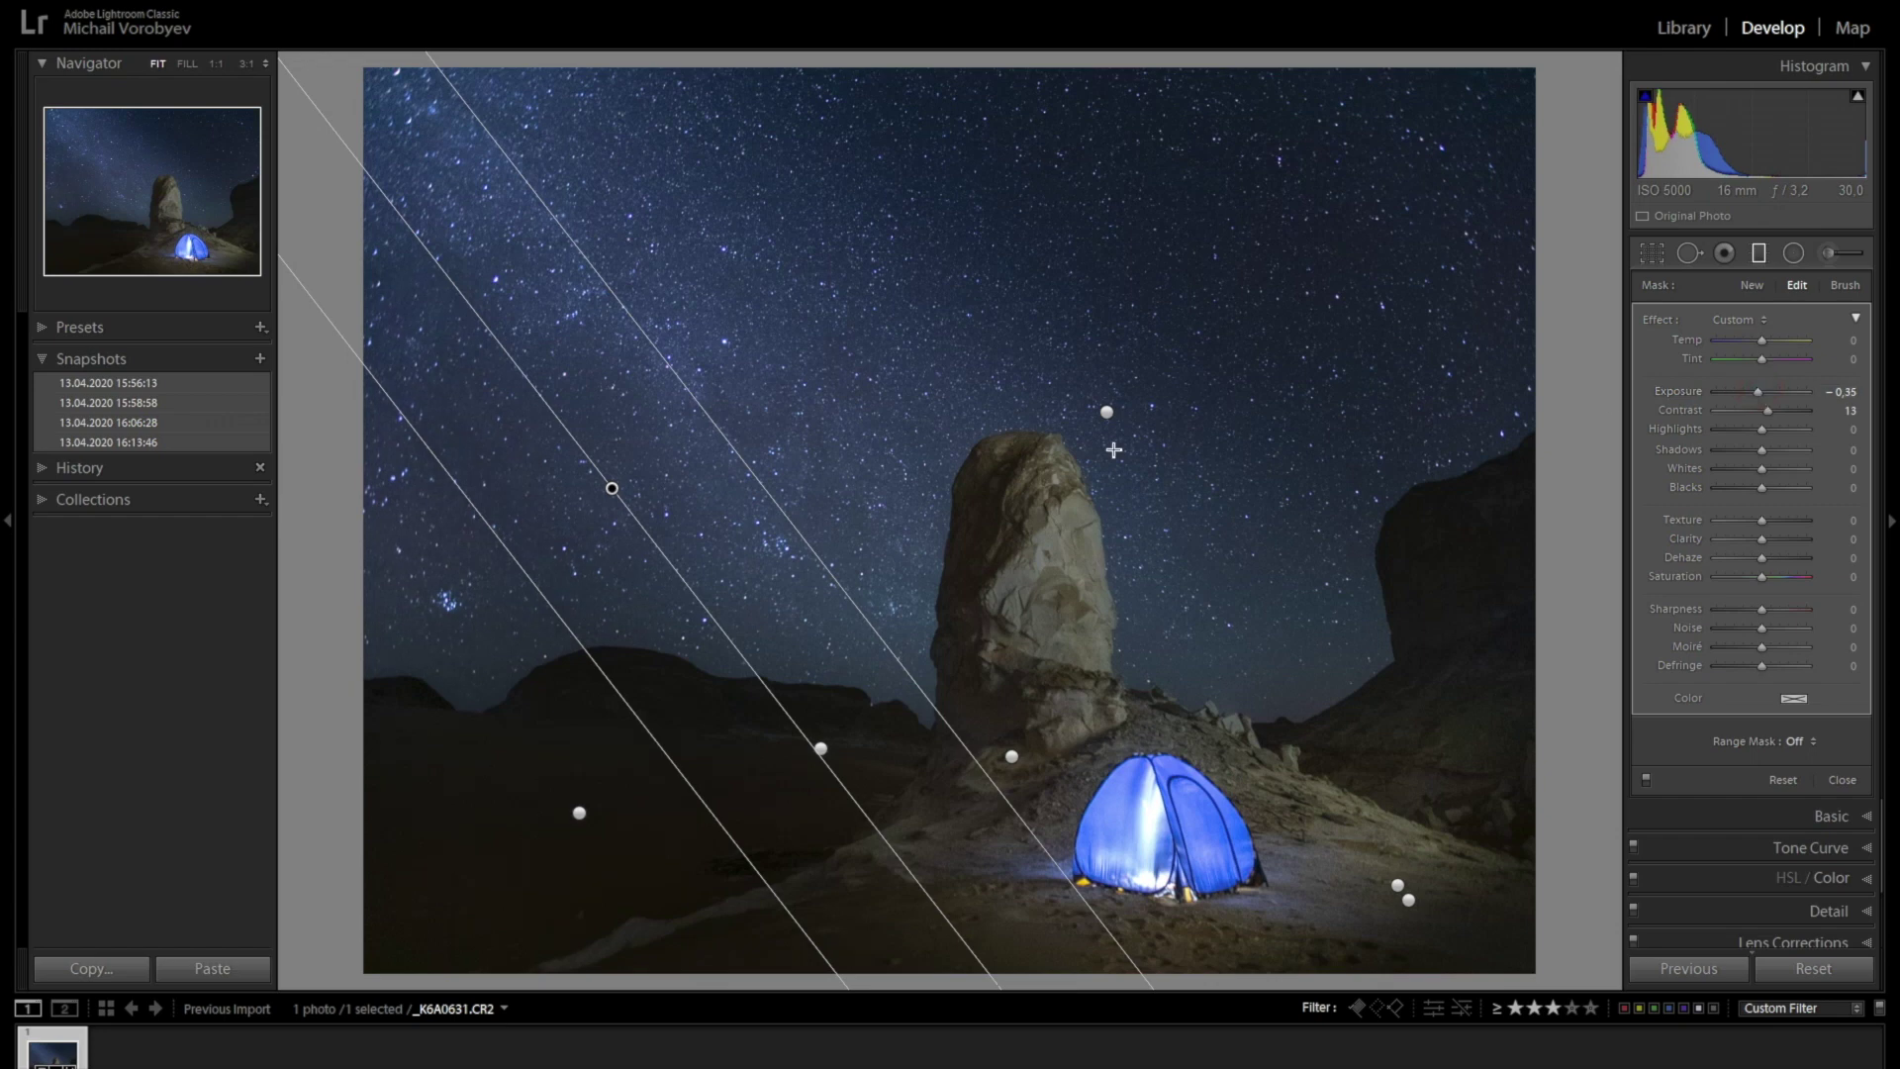
Nudge the left graduated filter and rotate the other one to a shallower angle.
left_click_drag(529, 572, 516, 590)
left_click(1106, 412)
left_click_drag(1332, 580, 1358, 598)
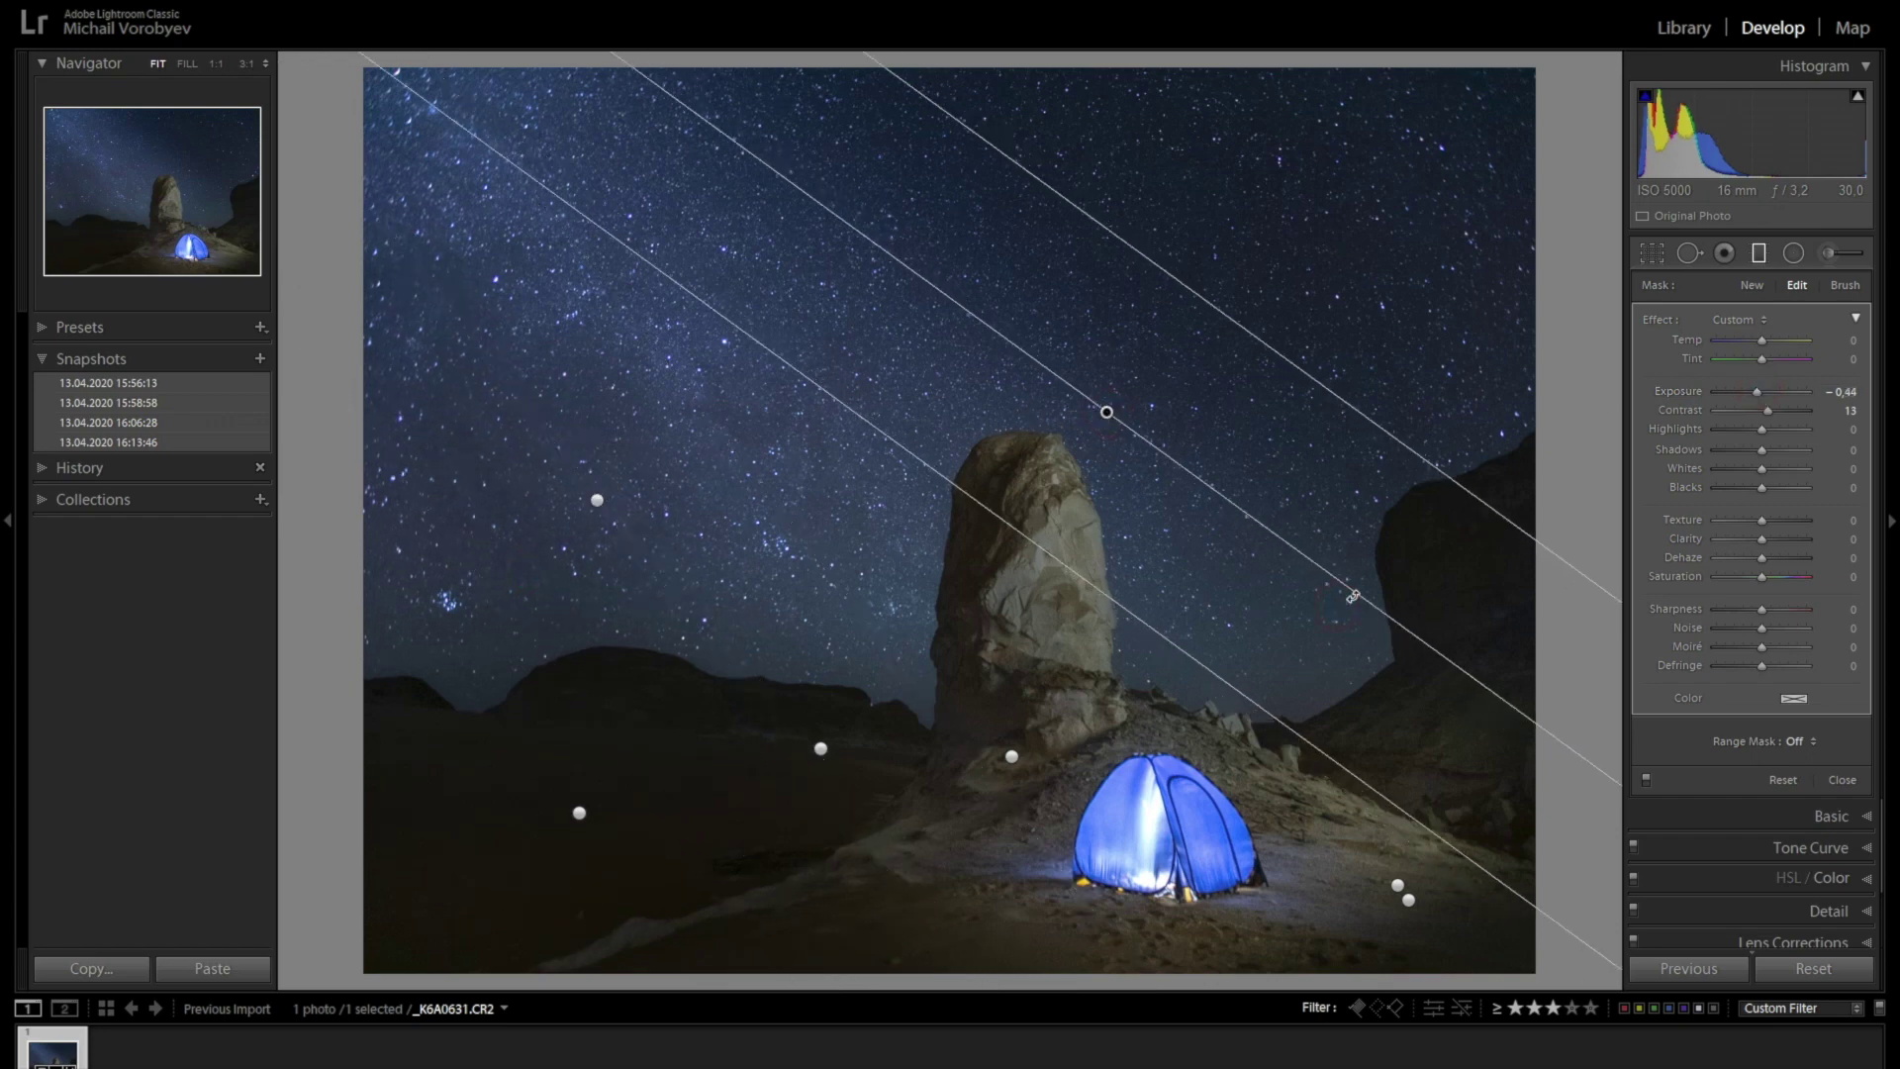
left_click(1841, 781)
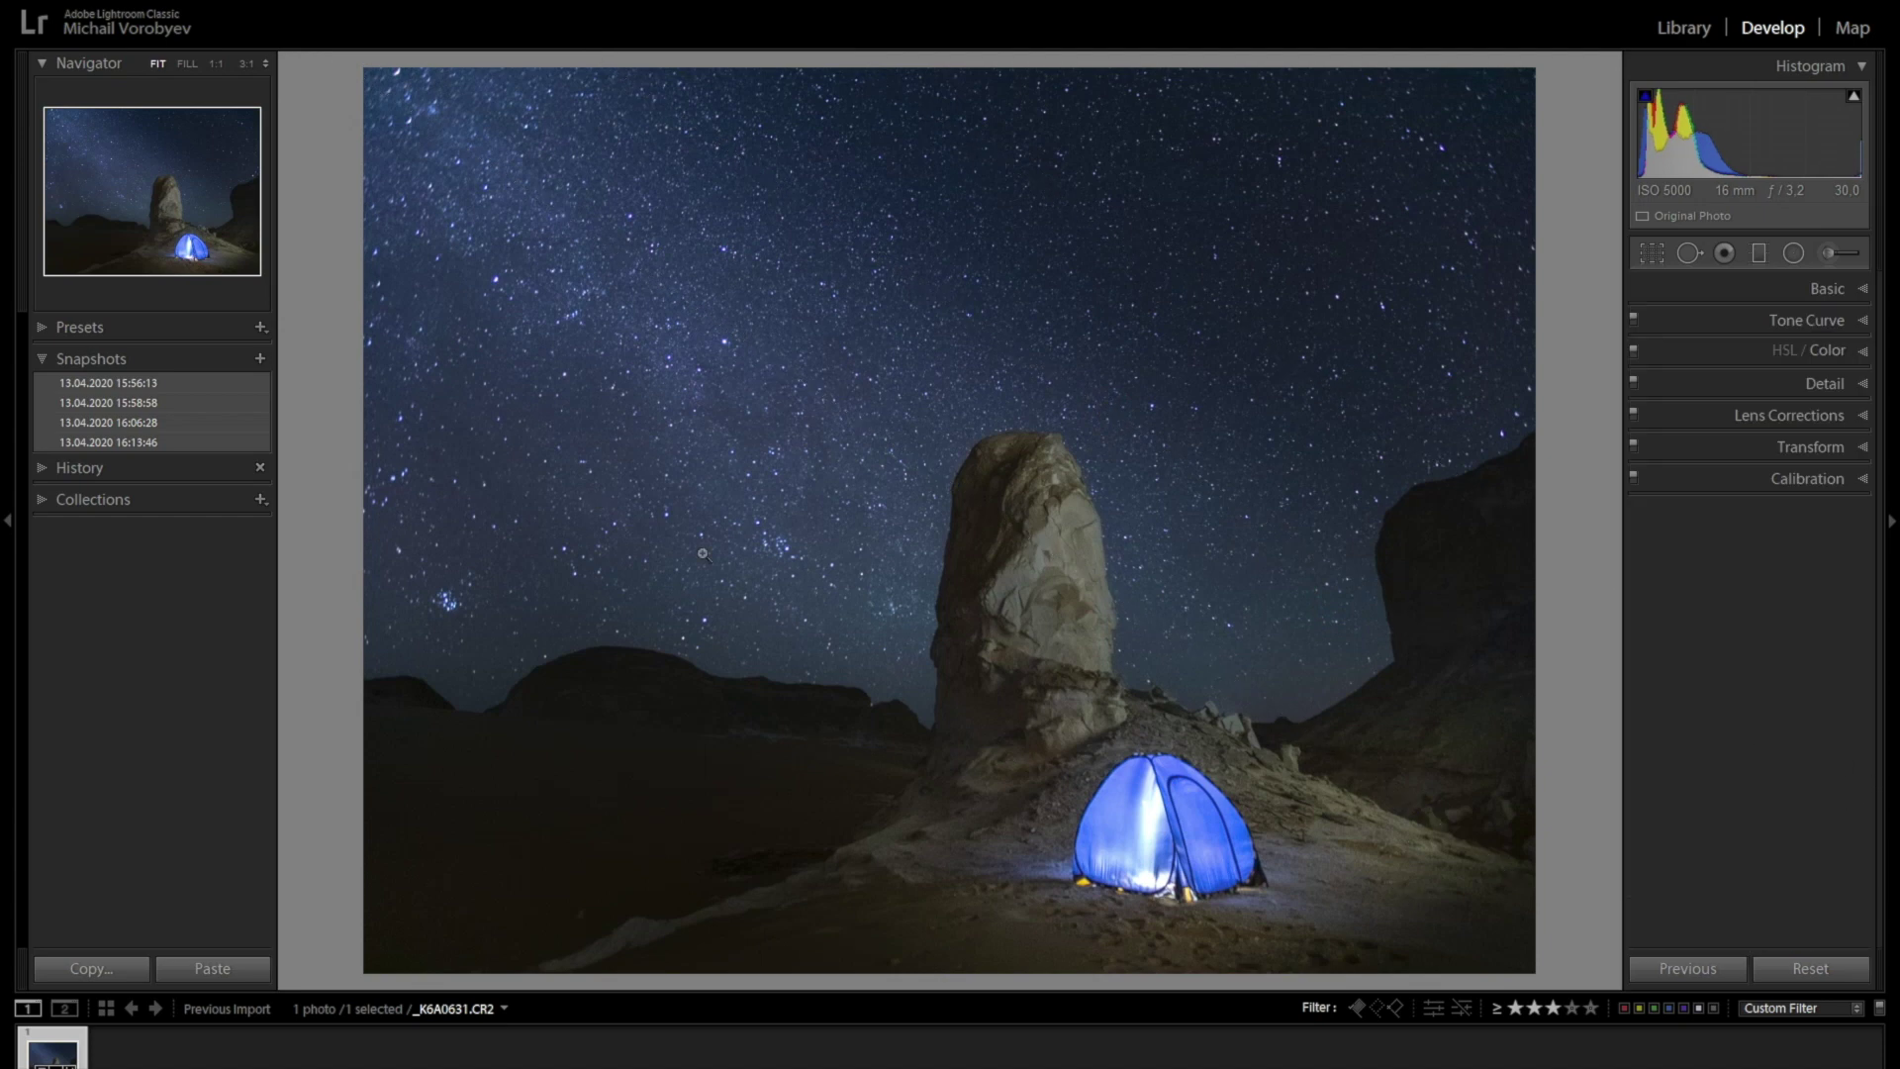
Save snapshot 13.04.2020 16:16:43 and flip between it and the 16:13:46 snapshot twice.
left_click(261, 360)
left_click(1010, 582)
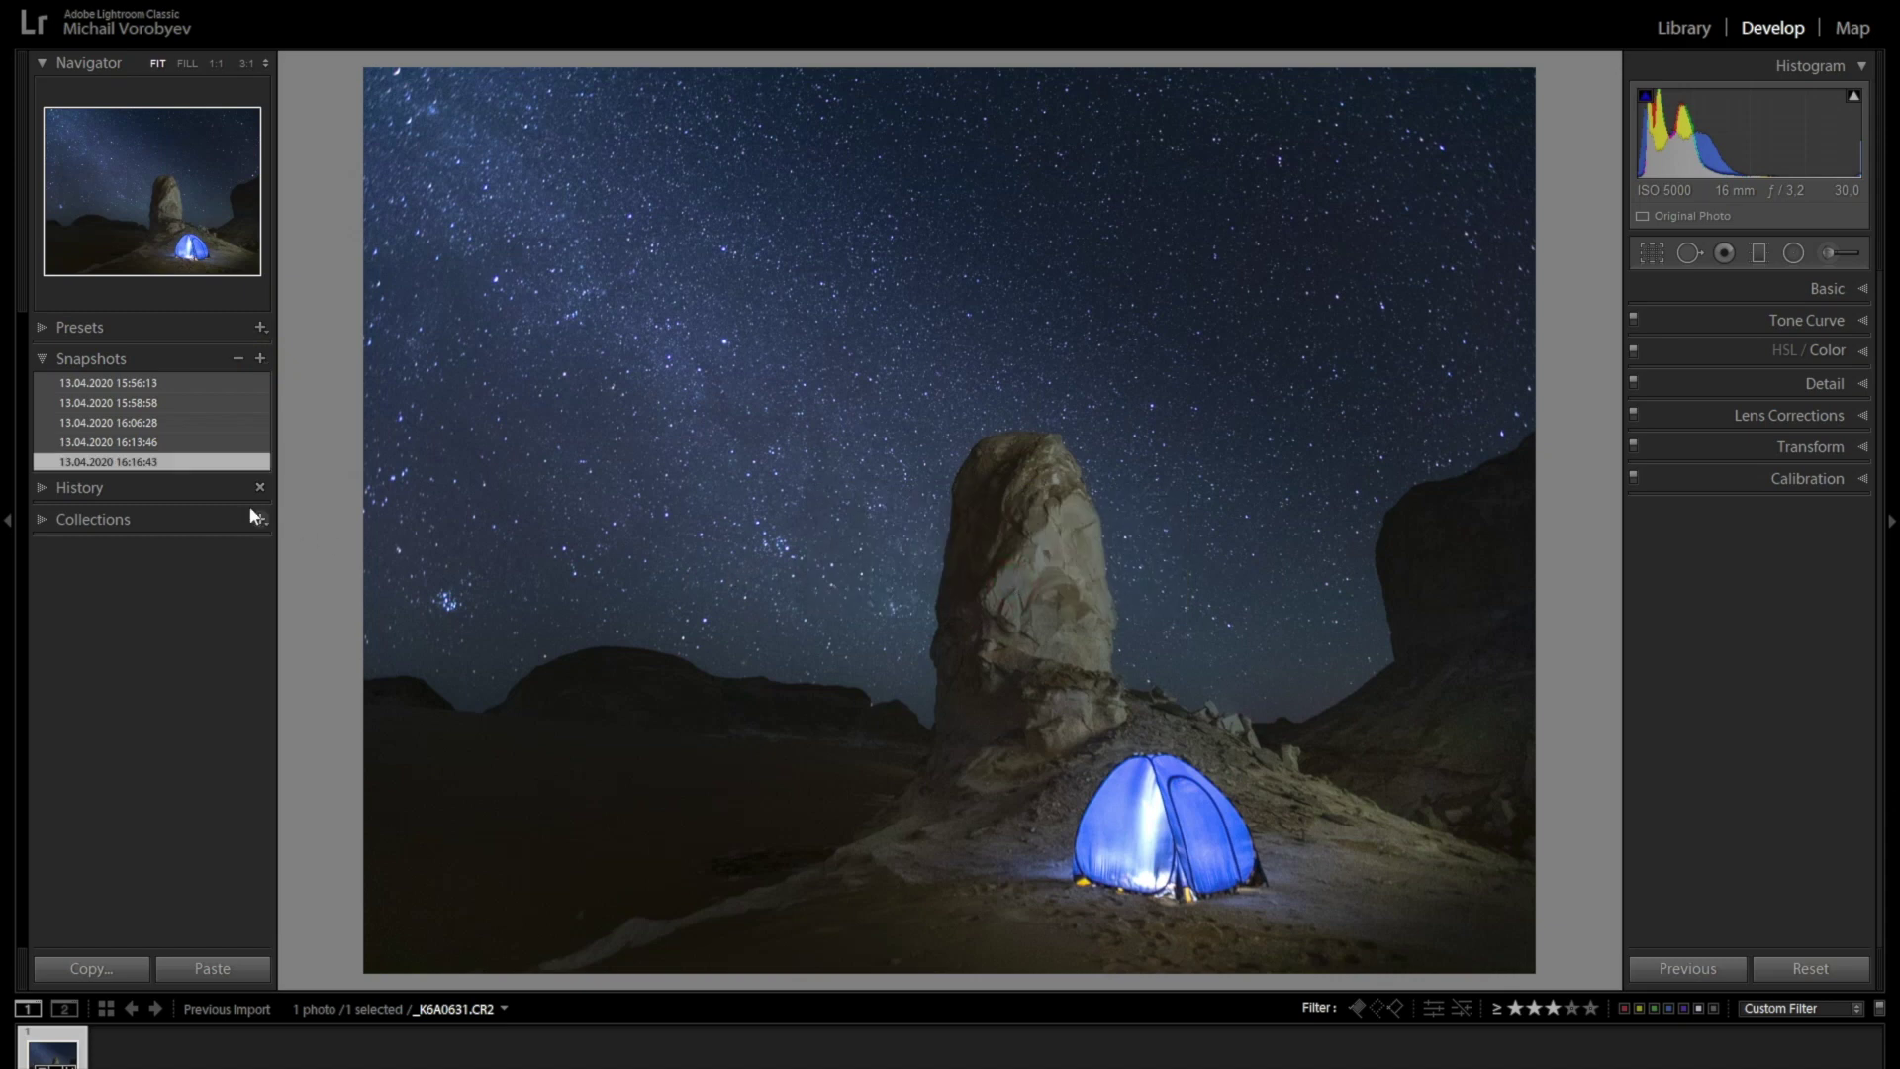
left_click(126, 442)
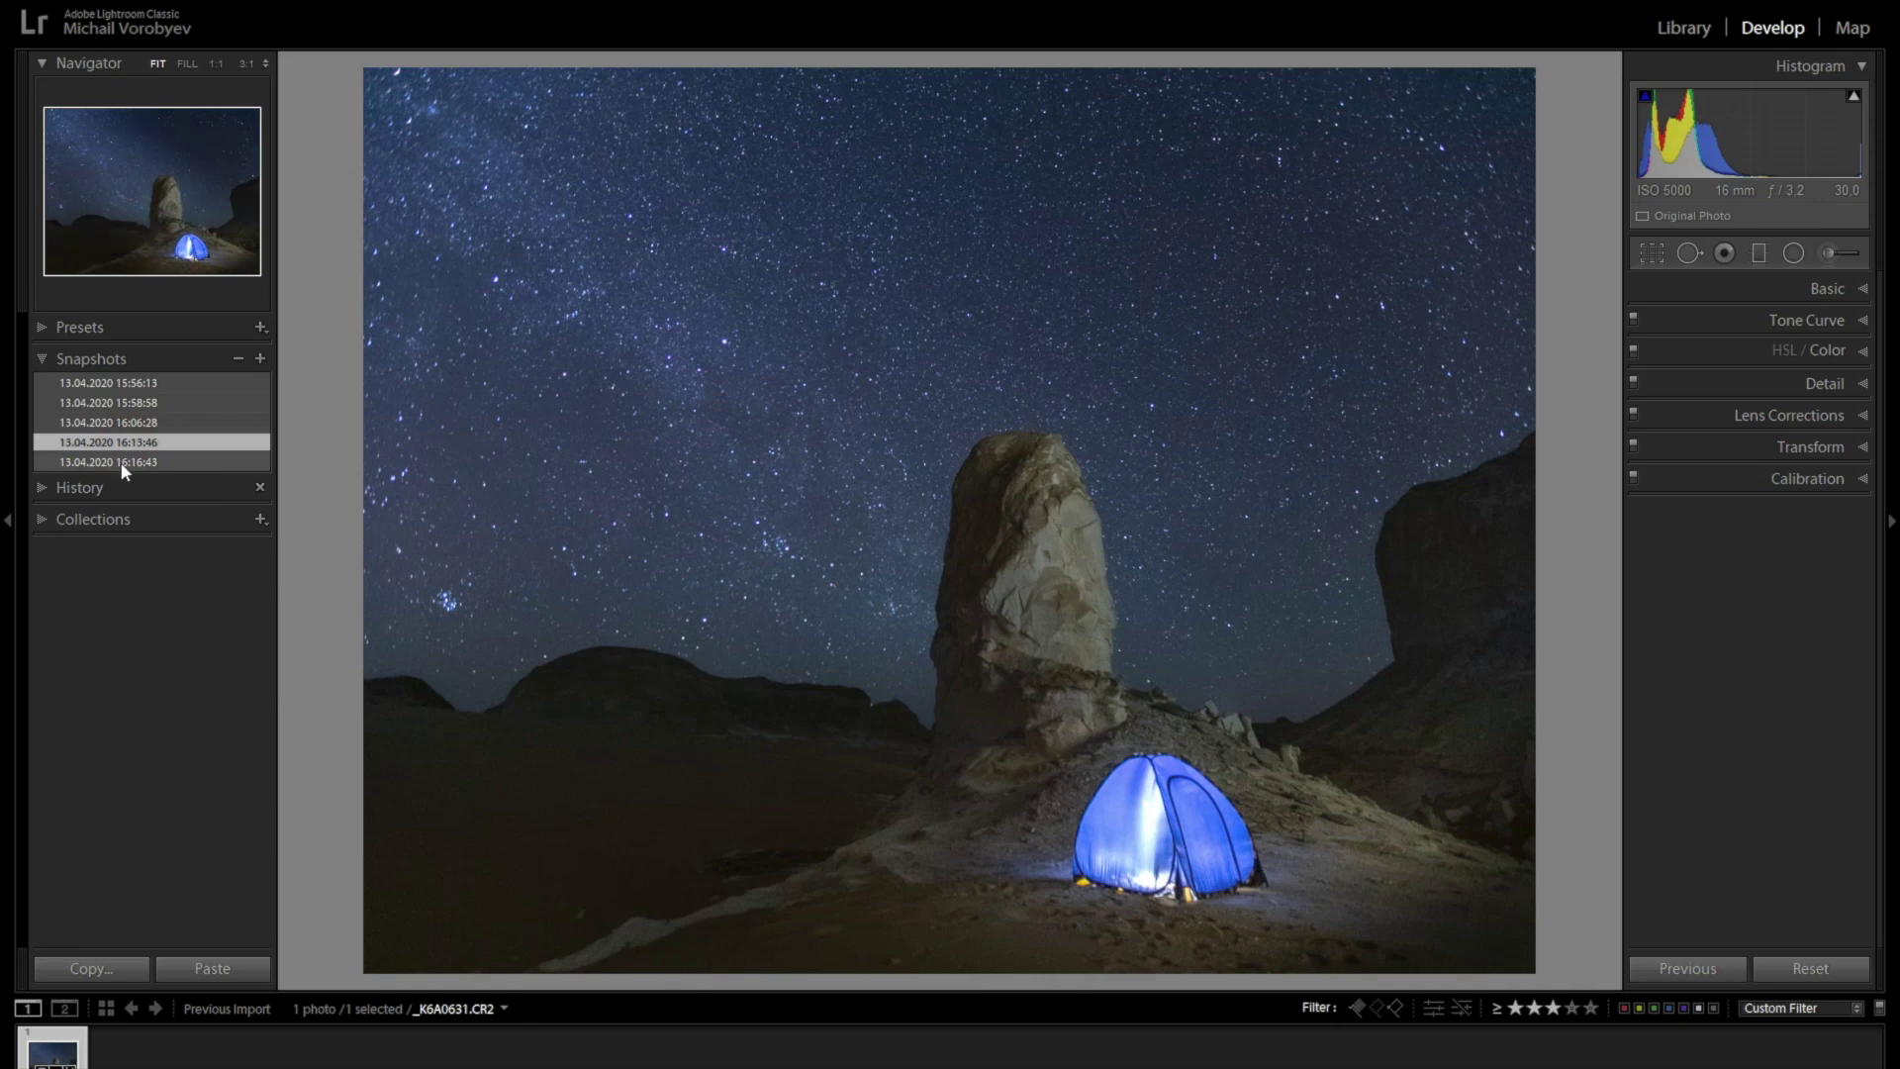
left_click(125, 463)
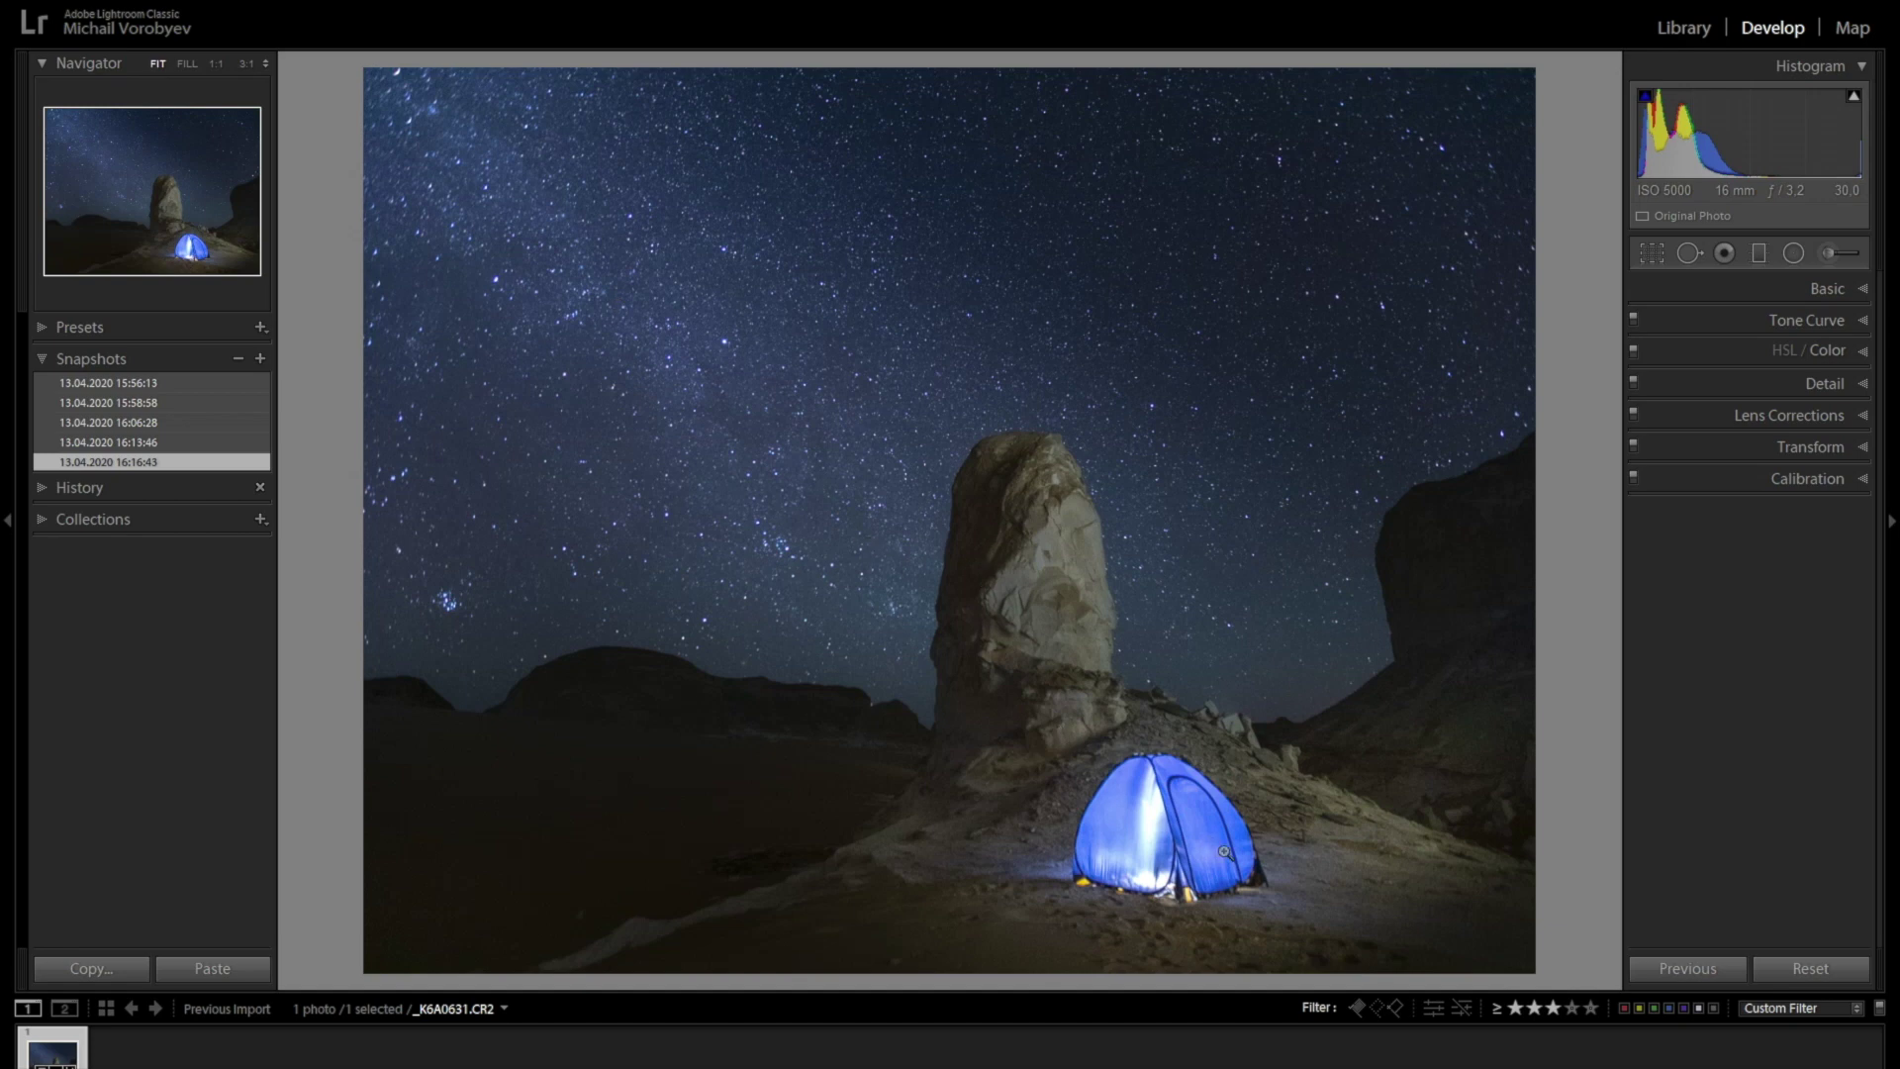
left_click(122, 446)
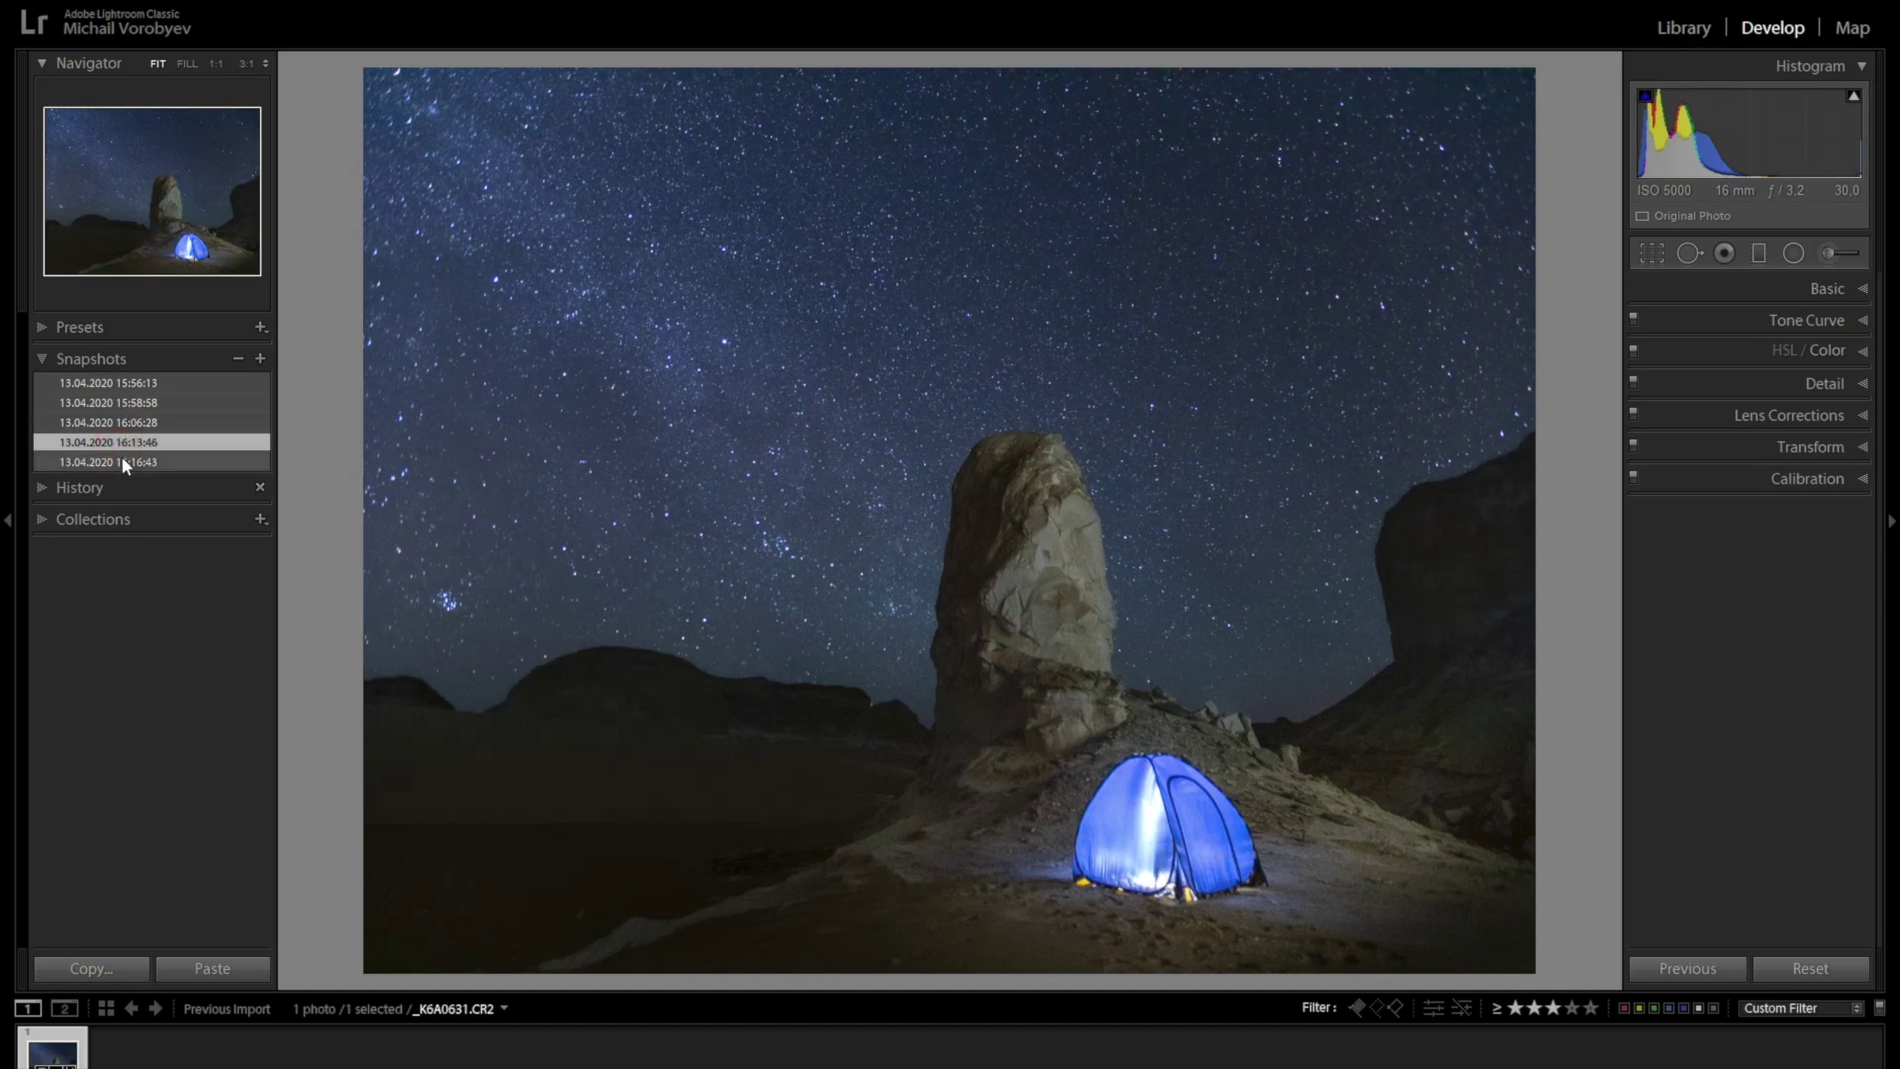
left_click(124, 462)
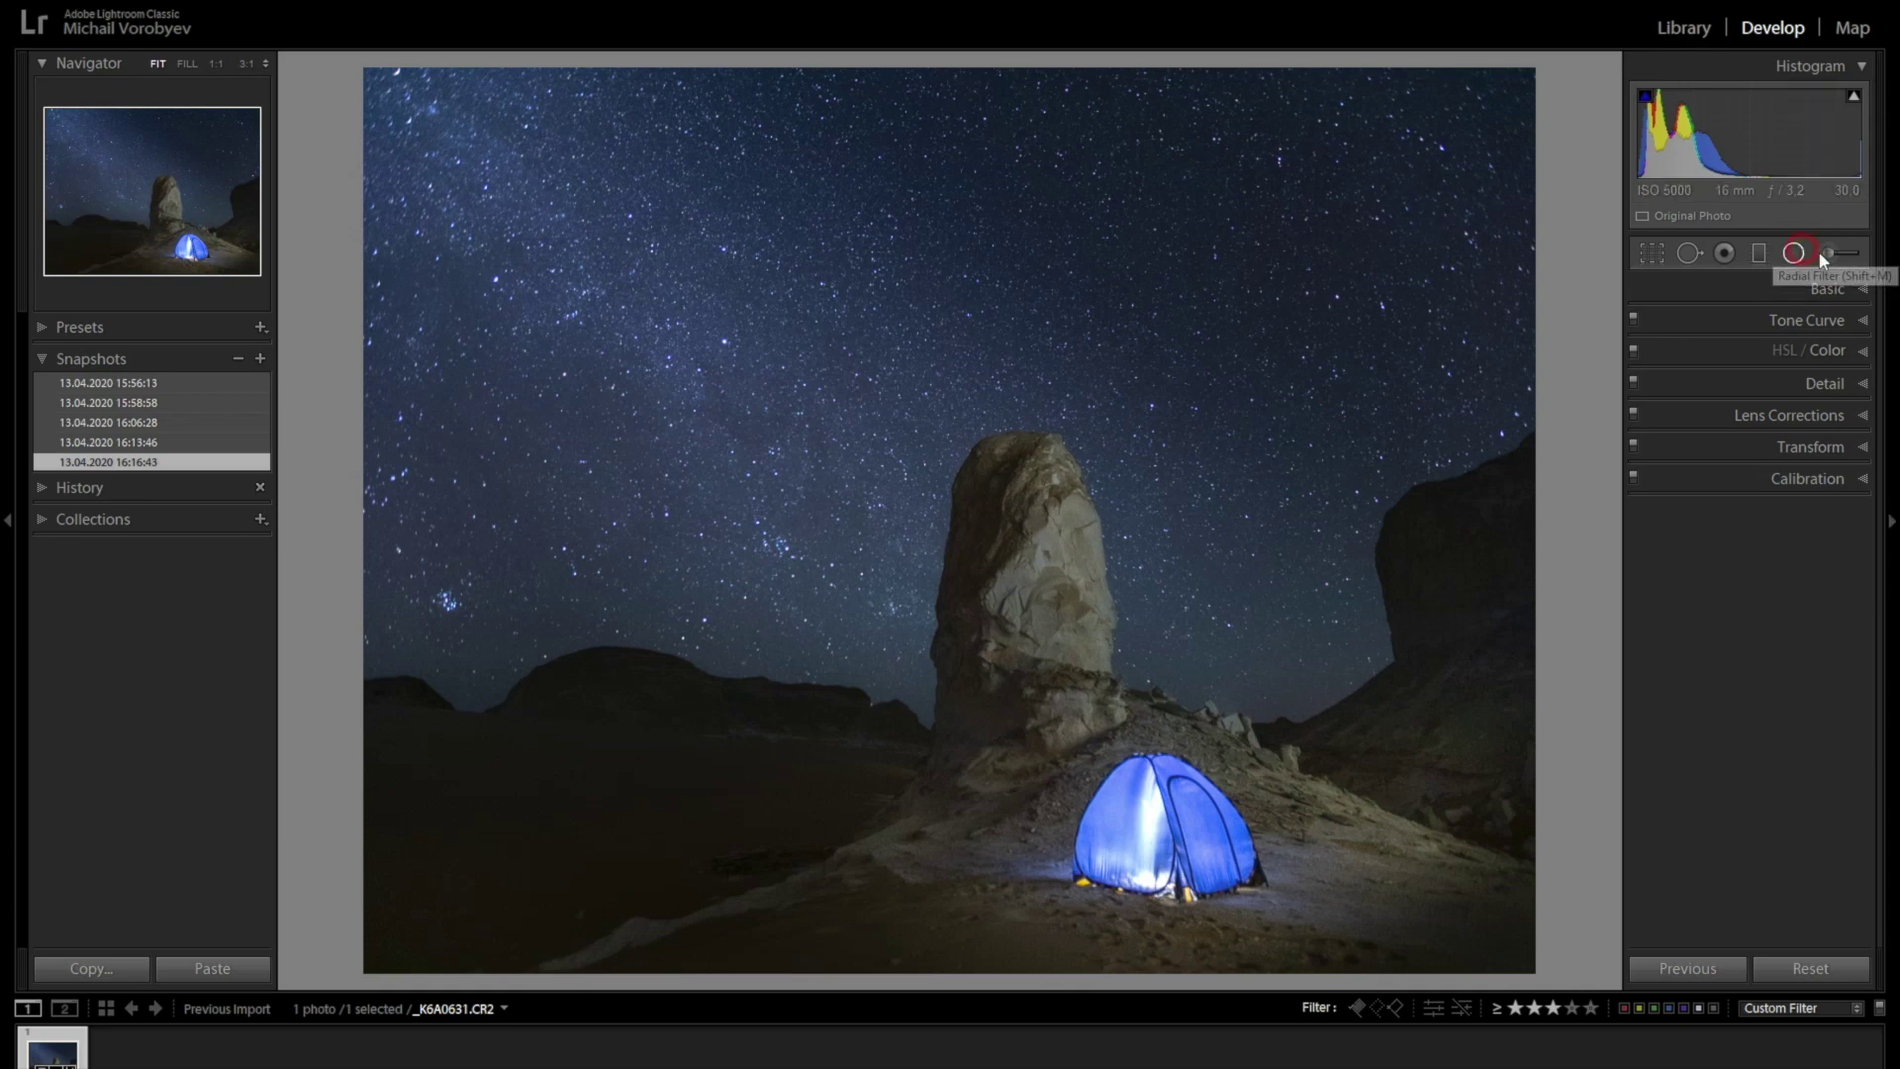
Draw a radial ellipse over the Milky Way, tilted diagonally and moved up-left.
left_click(1794, 252)
left_click_drag(445, 191, 616, 569)
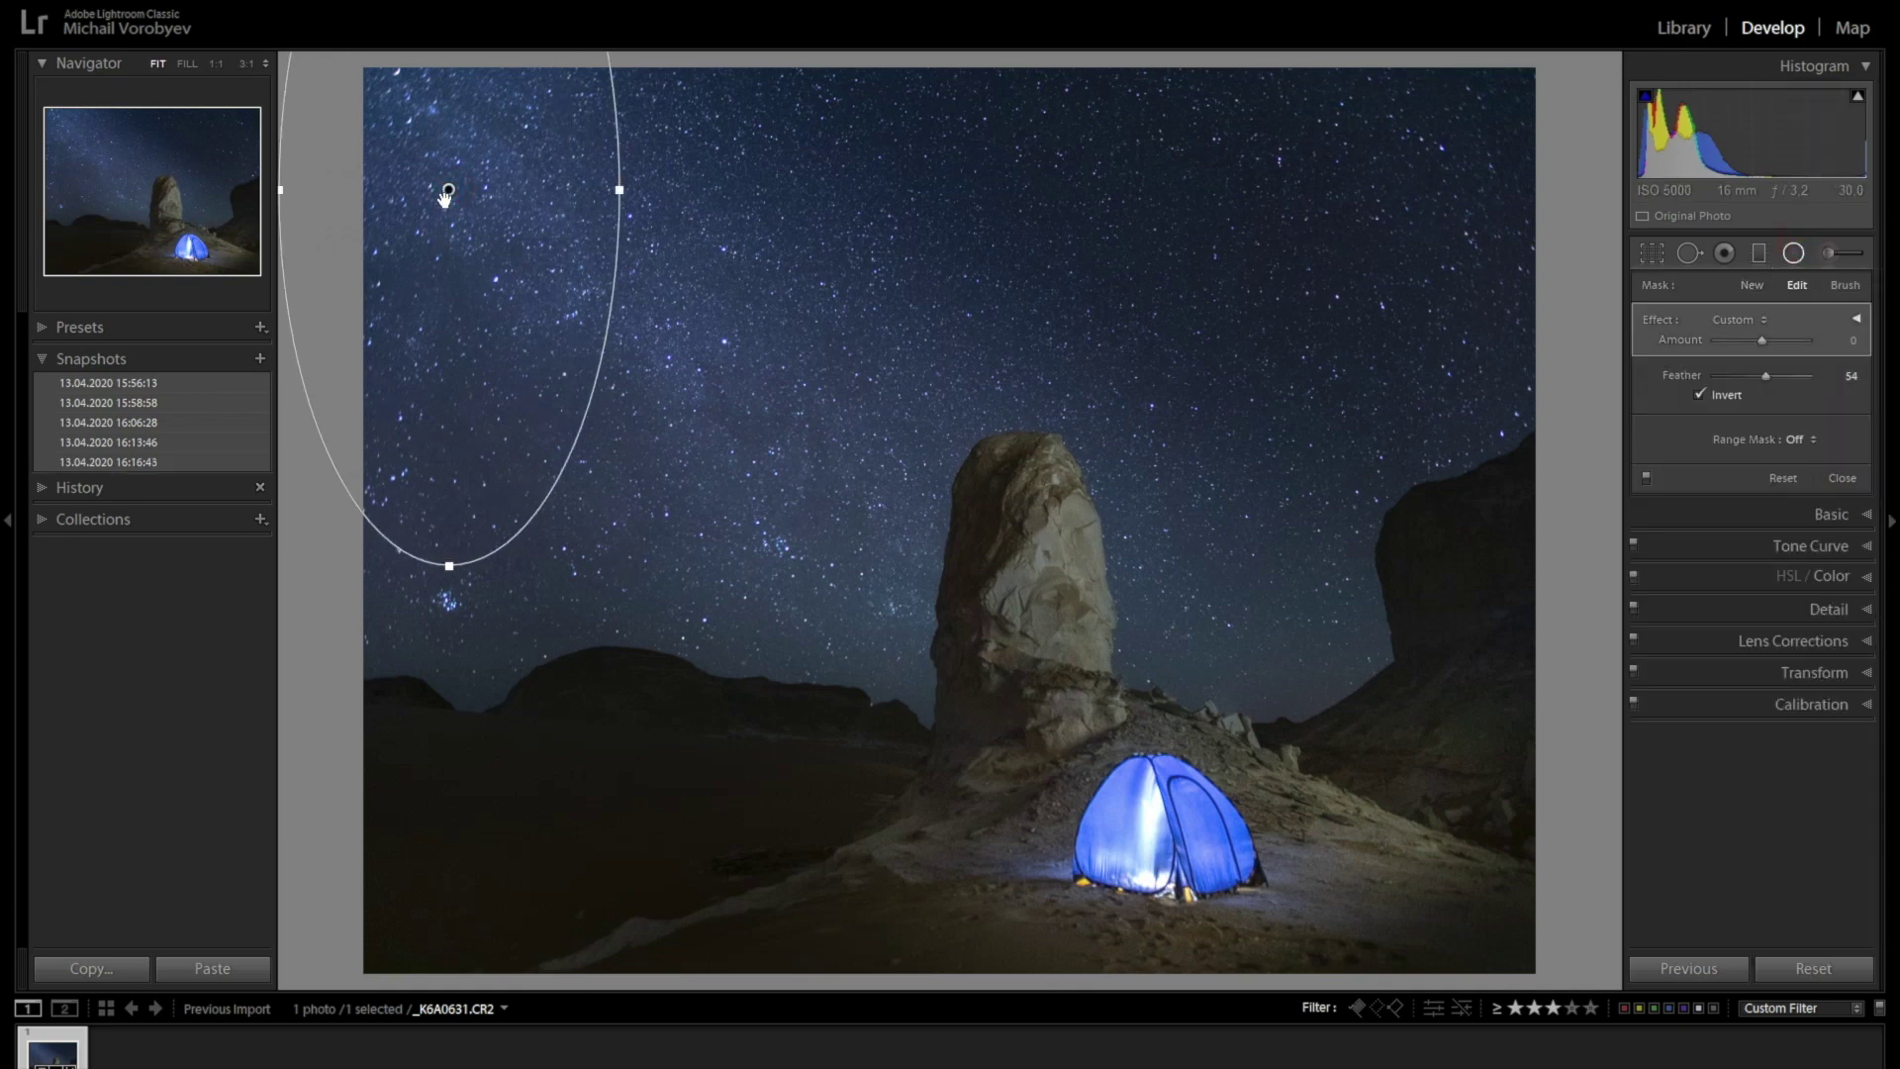
left_click_drag(482, 325, 485, 450)
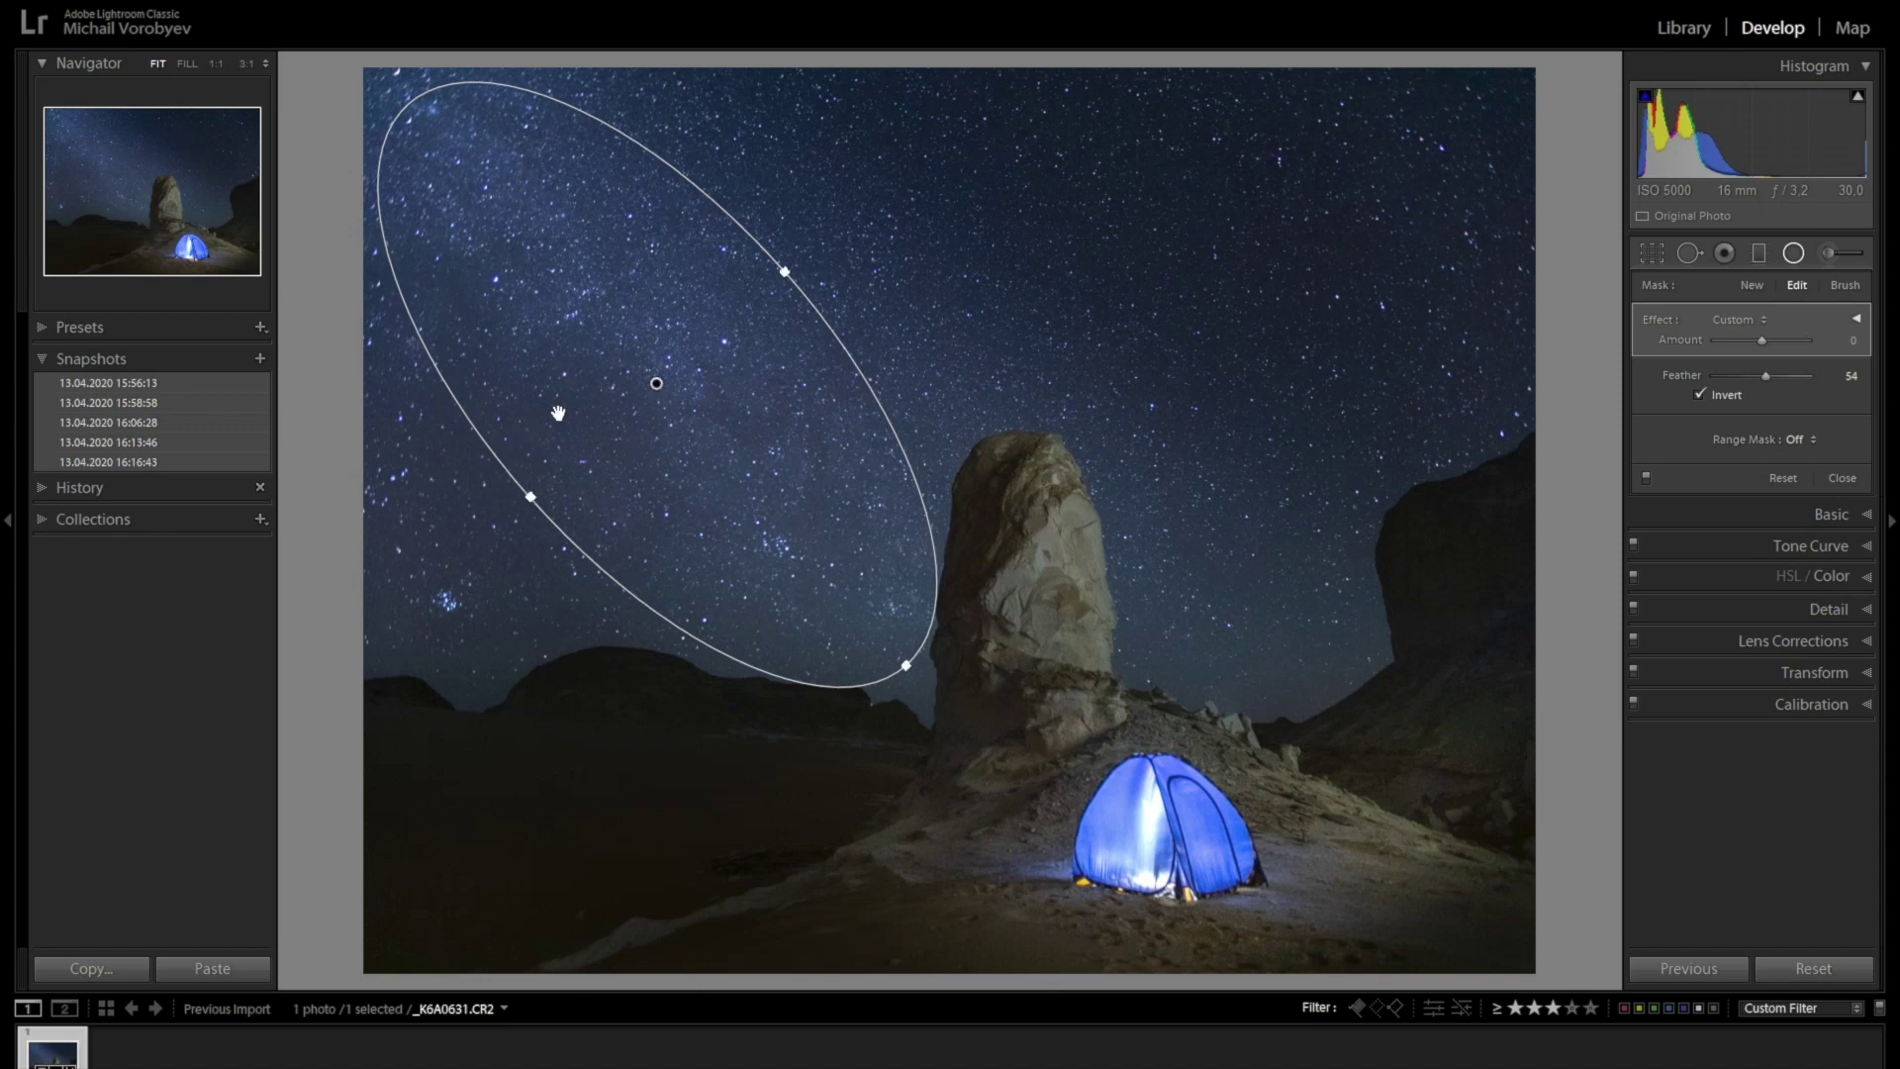
left_click_drag(645, 382, 603, 338)
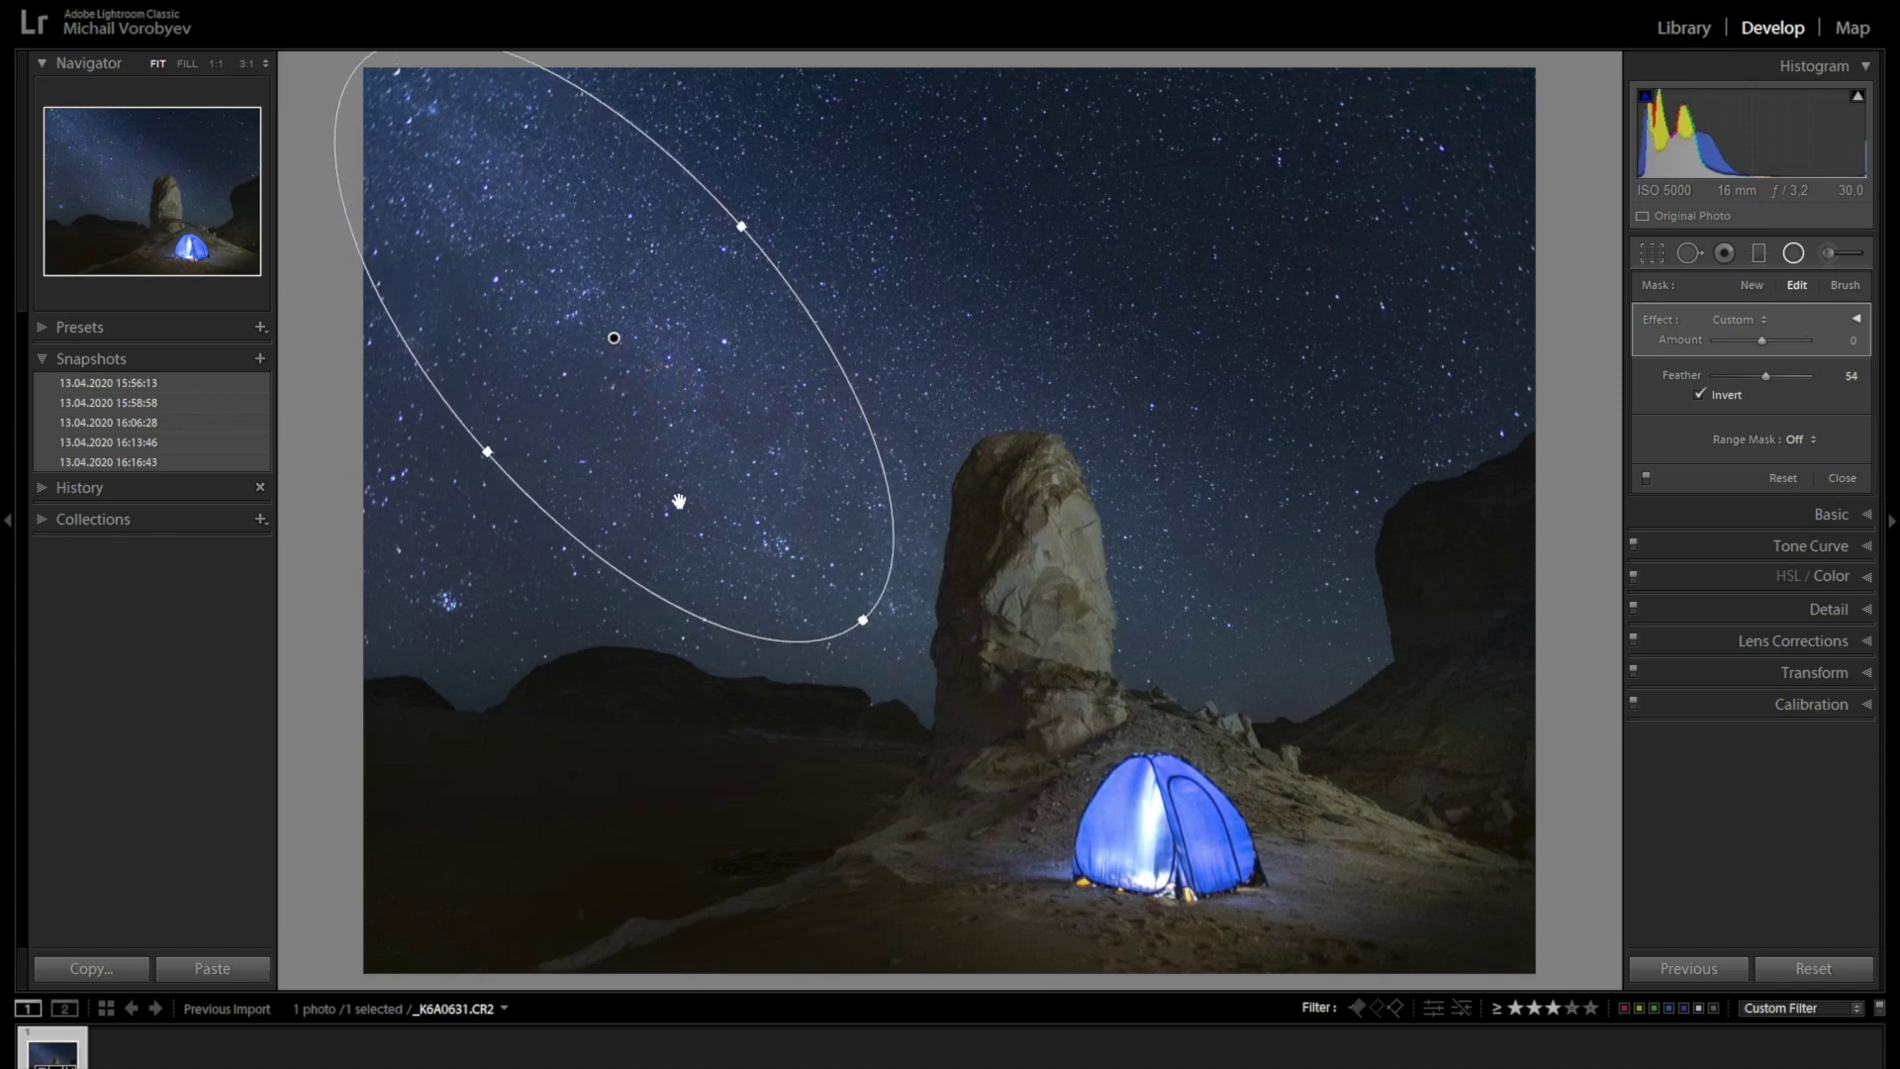
left_click_drag(863, 619, 975, 704)
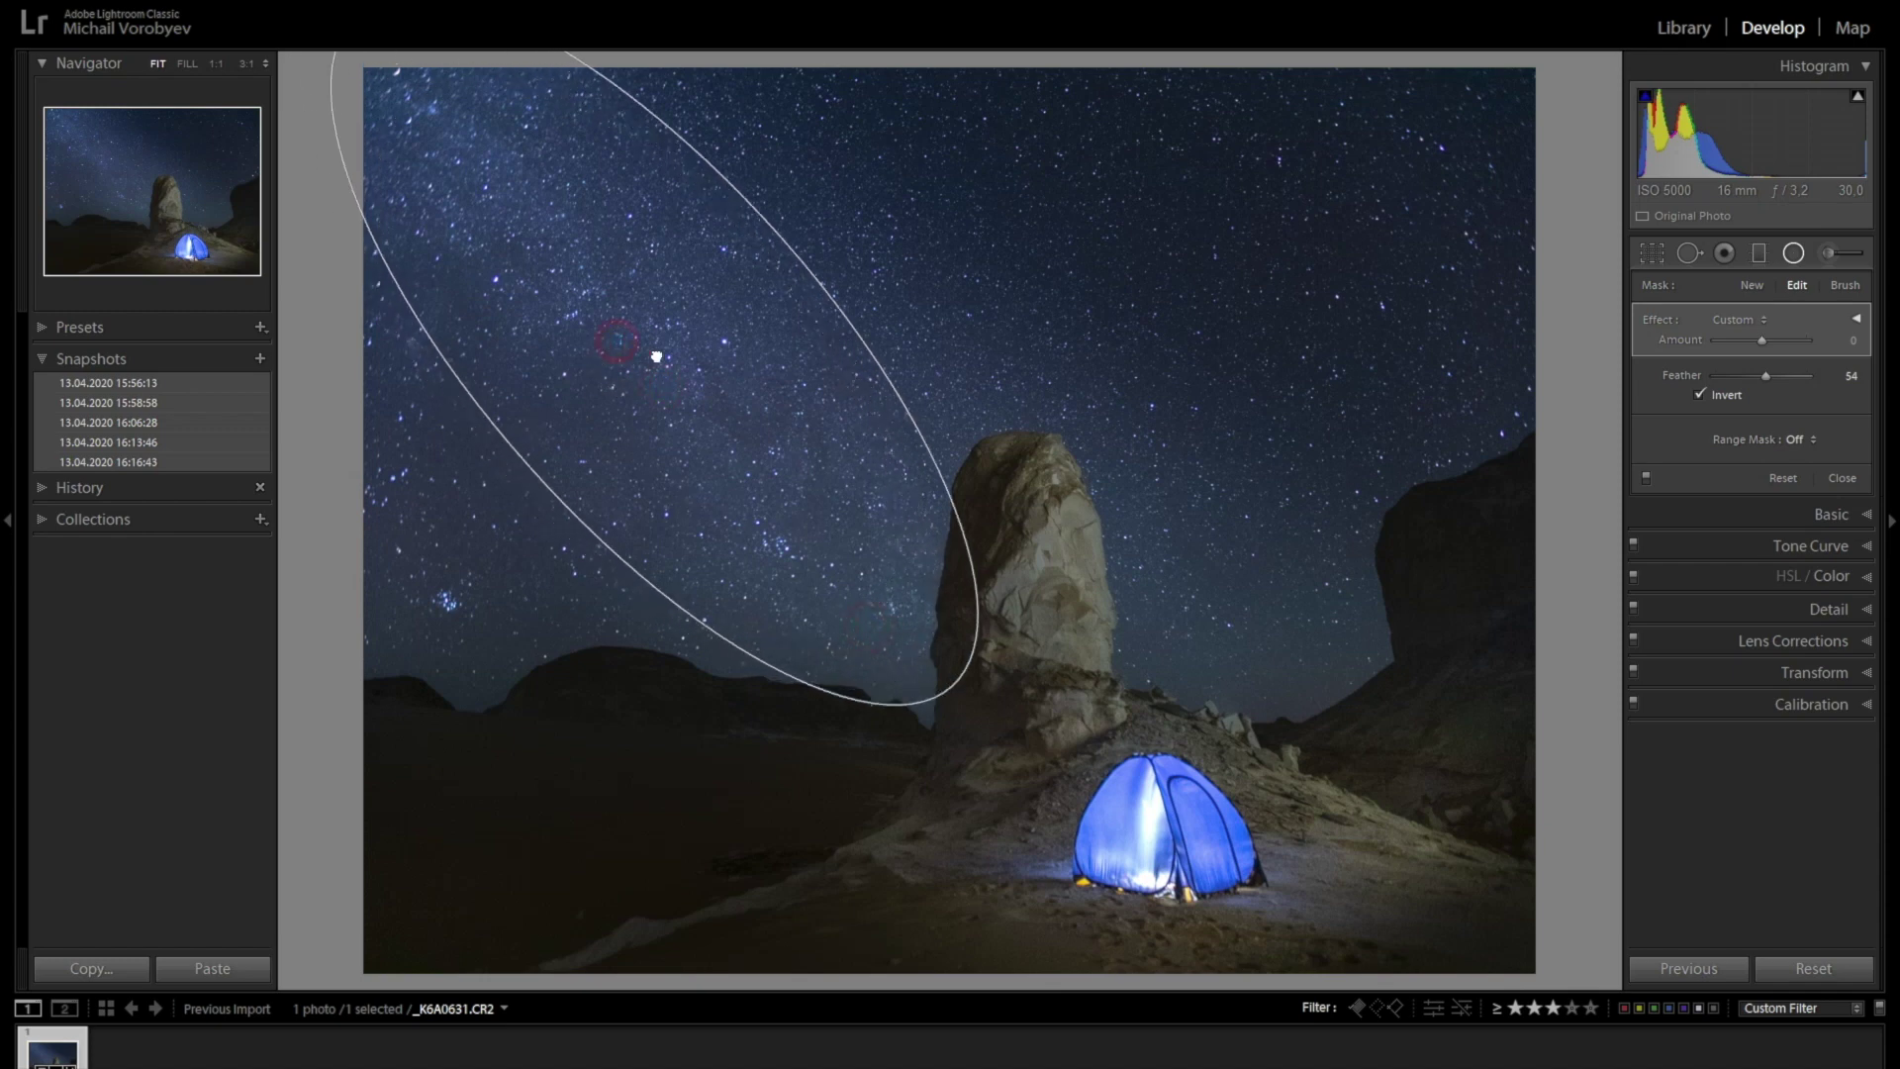
key("ctrl+z")
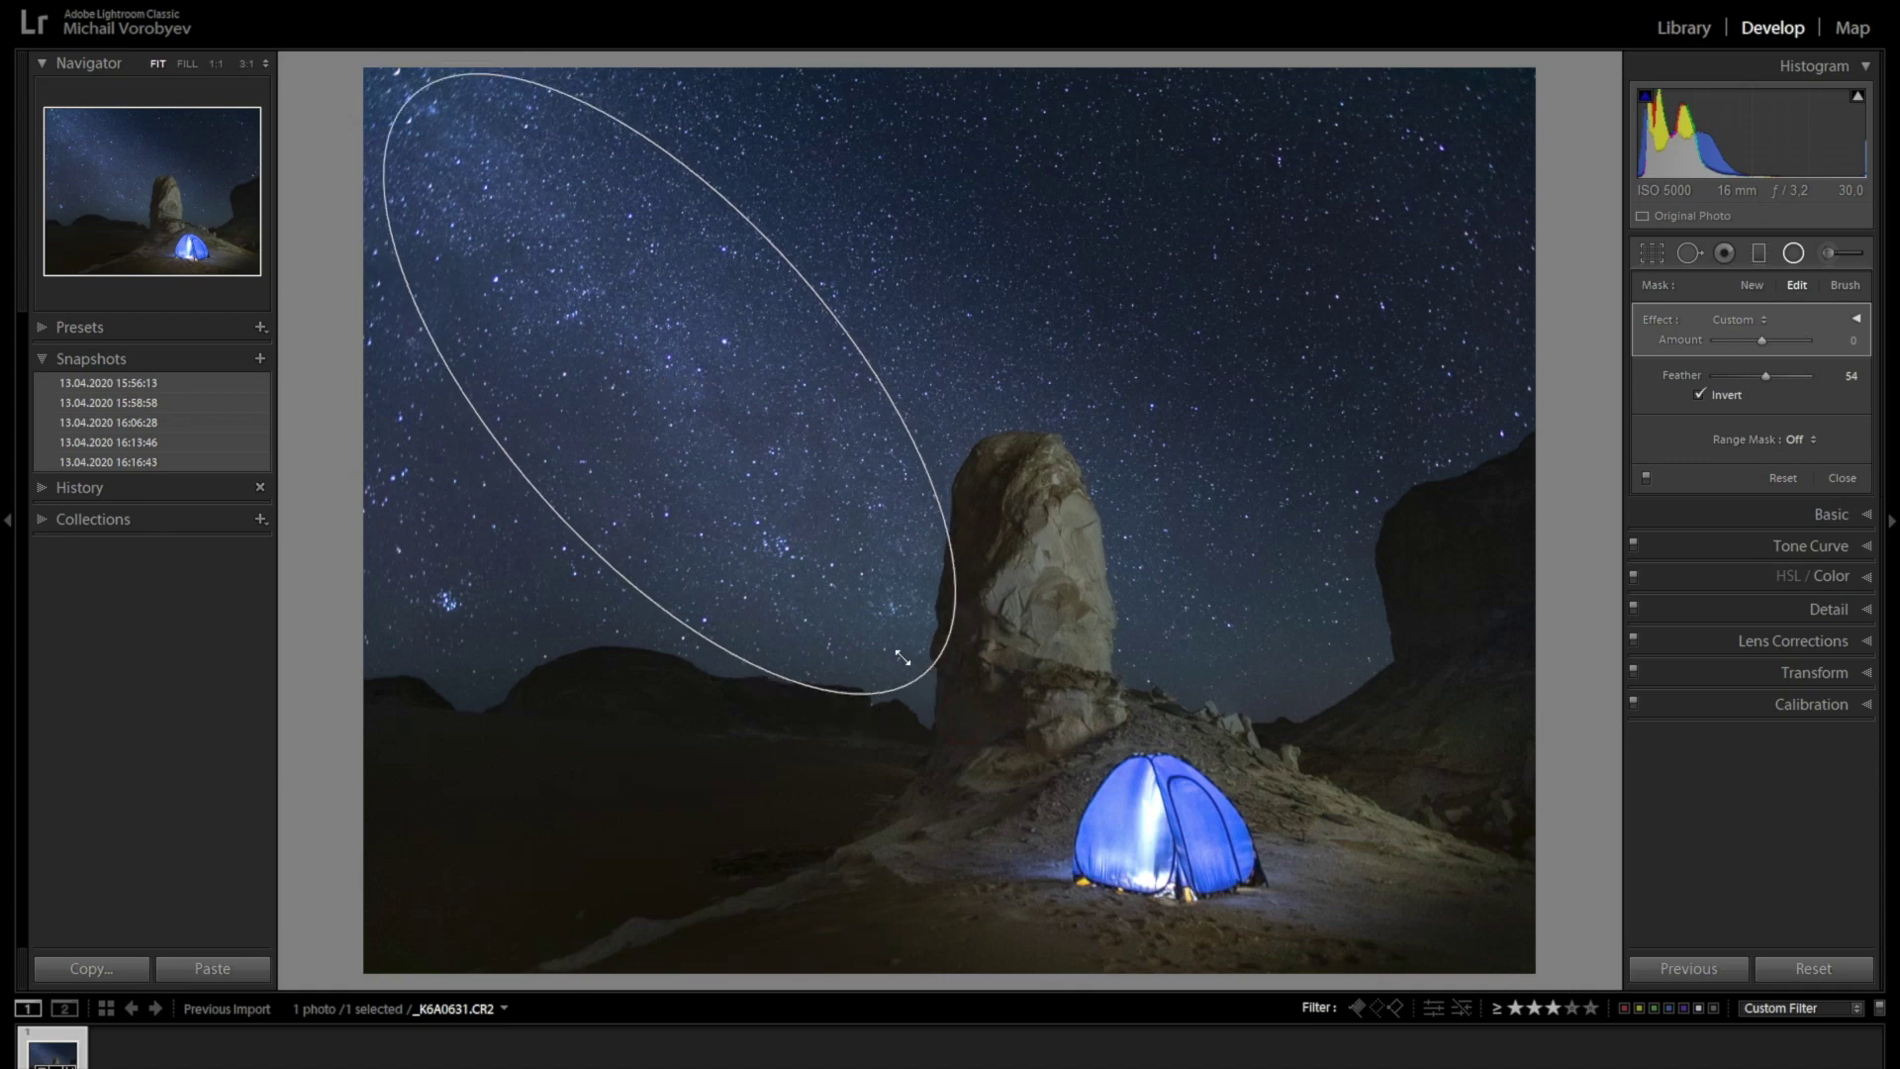
Give the Milky Way radial filter Clarity 28, Contrast 24 and Temp 4, then close it.
left_click(1856, 319)
left_click_drag(1762, 538, 1778, 536)
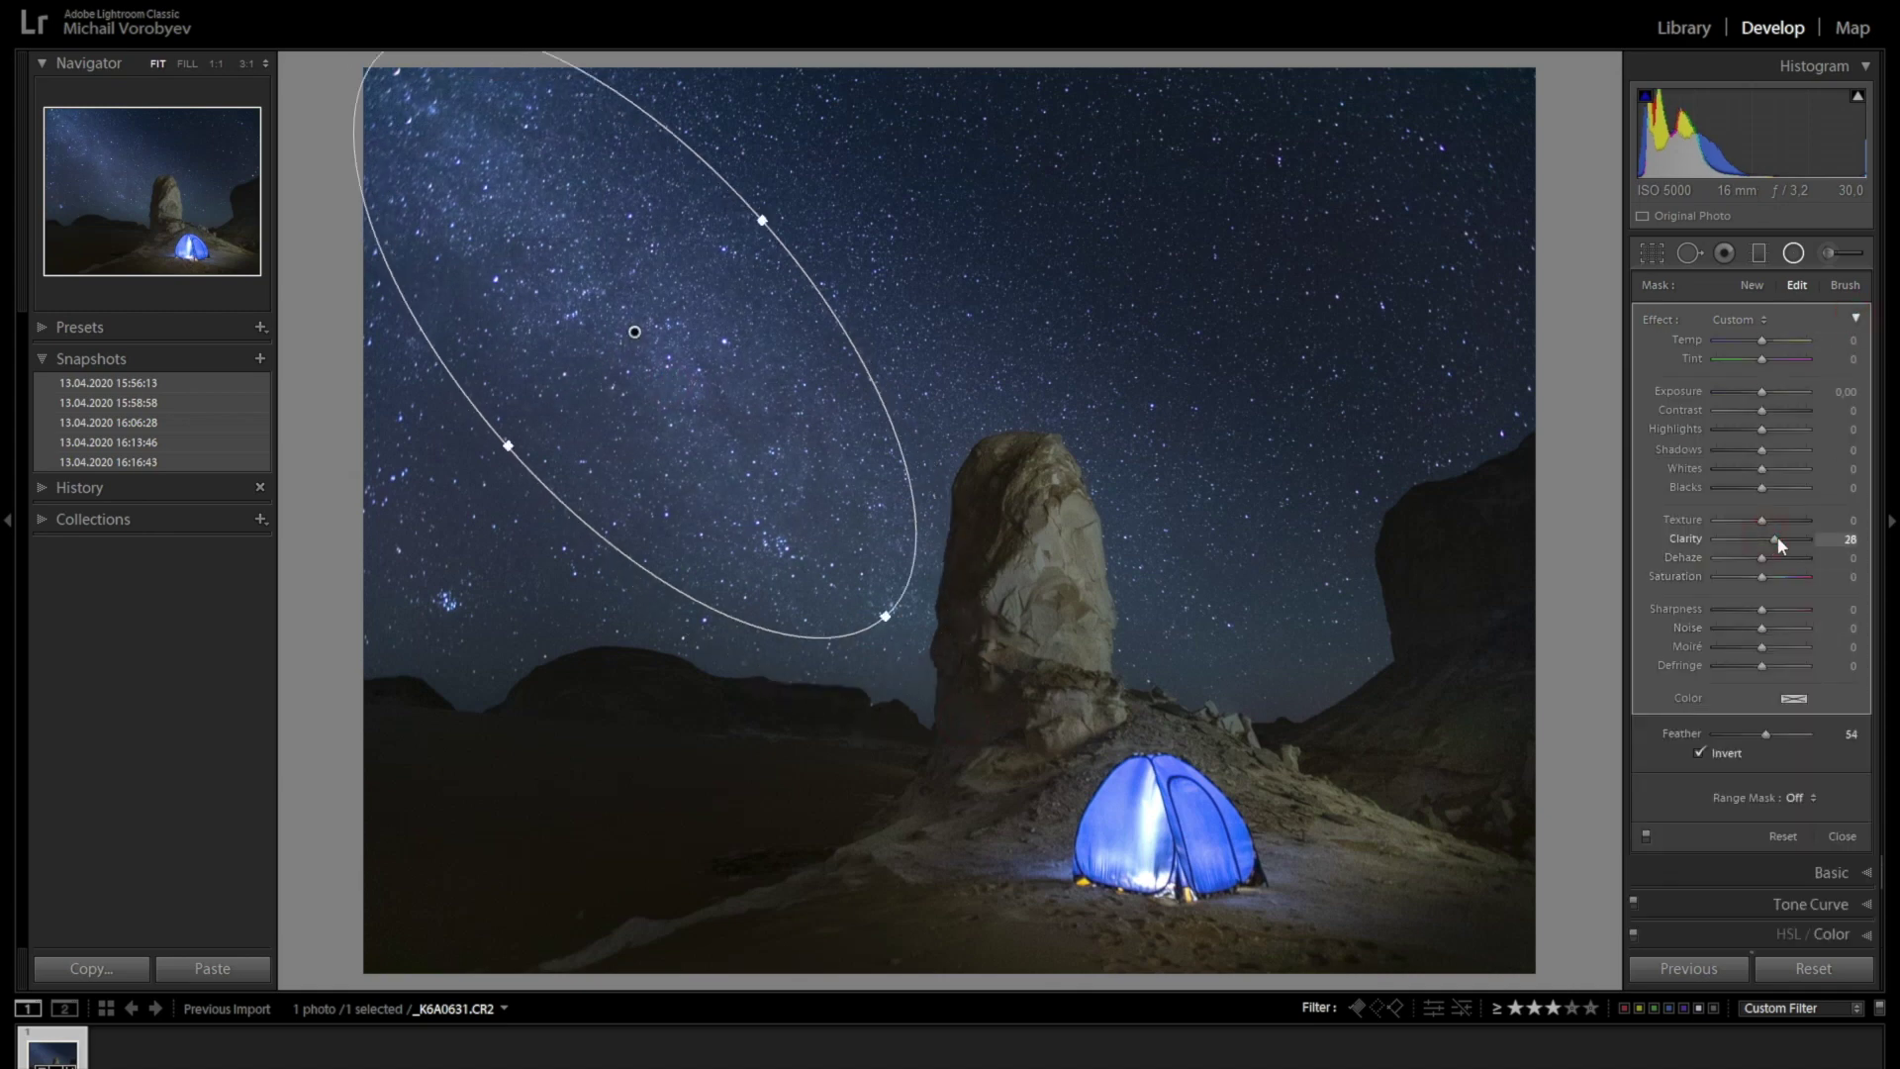
left_click_drag(1762, 410, 1773, 410)
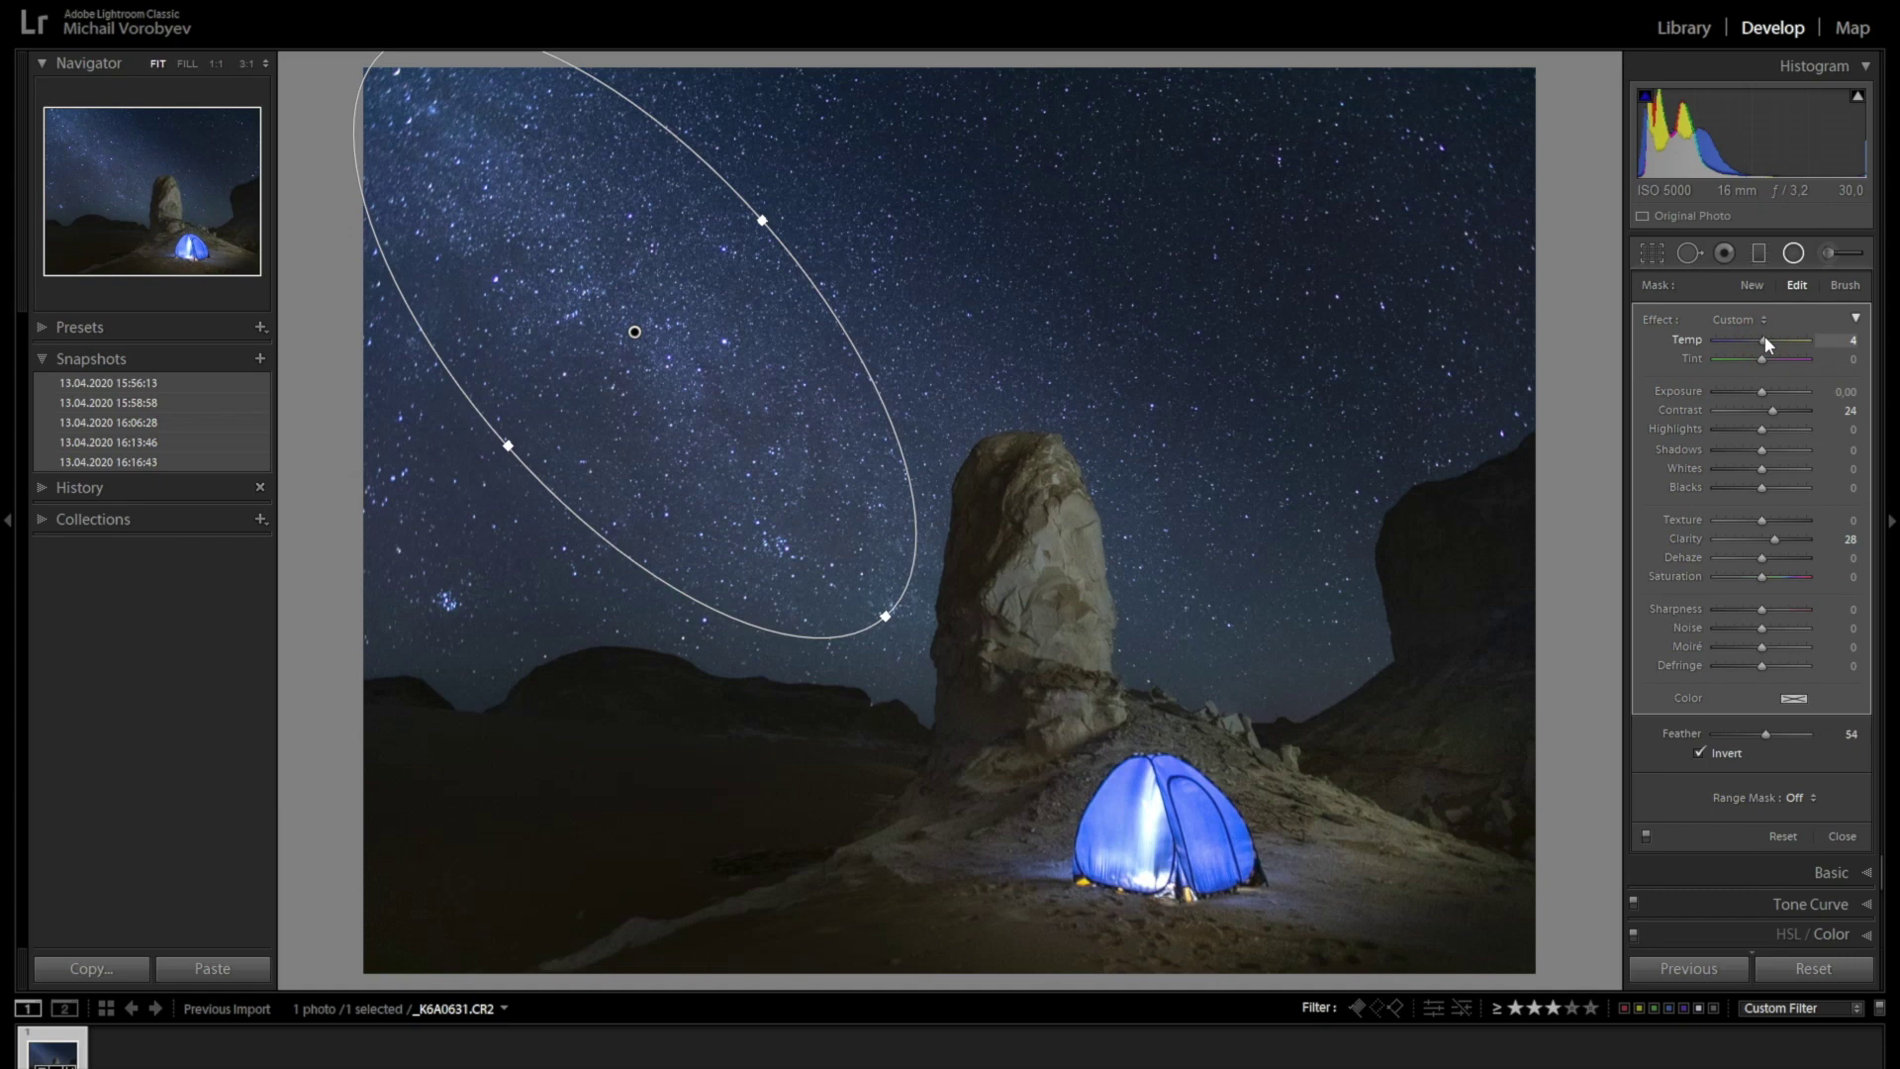
left_click_drag(1762, 358, 1766, 359)
key("shift+m")
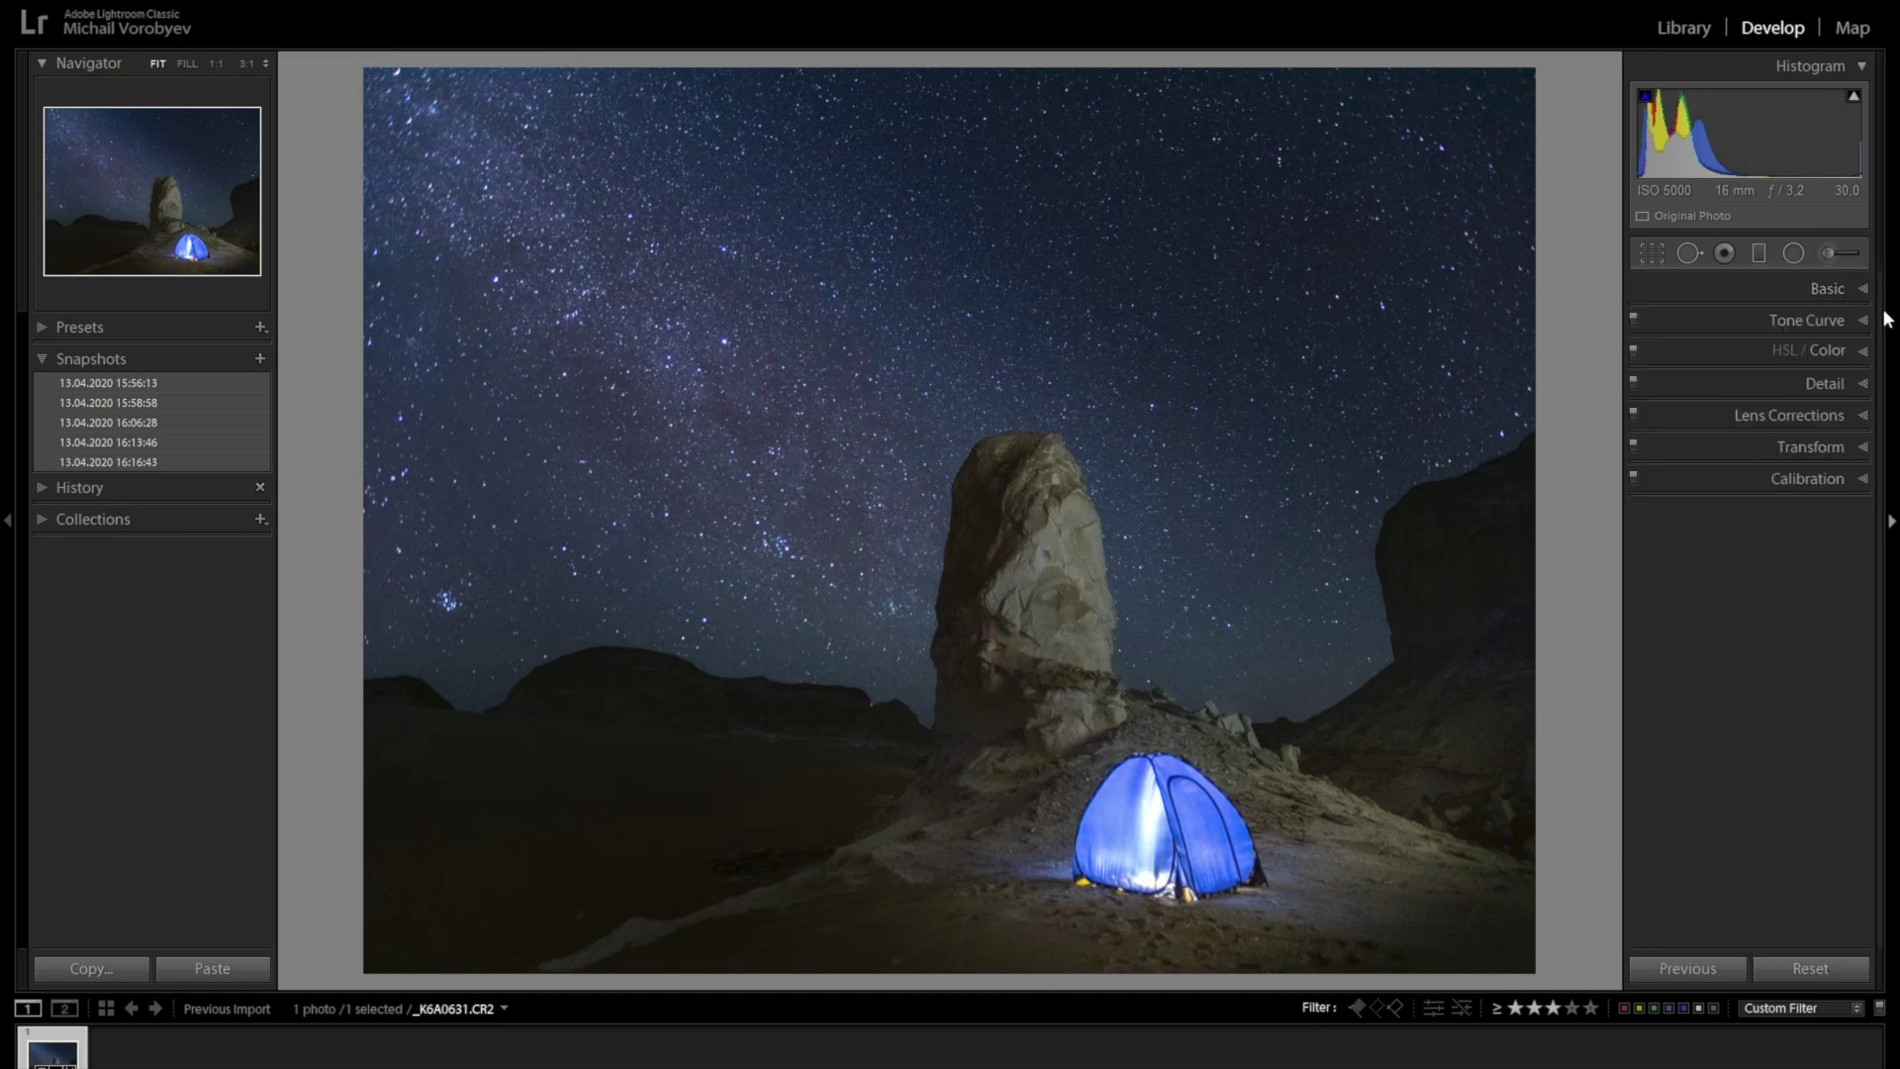
Save snapshot 13.04.2020 16:26:15 and compare it twice against the 16:16:43 snapshot.
left_click(261, 357)
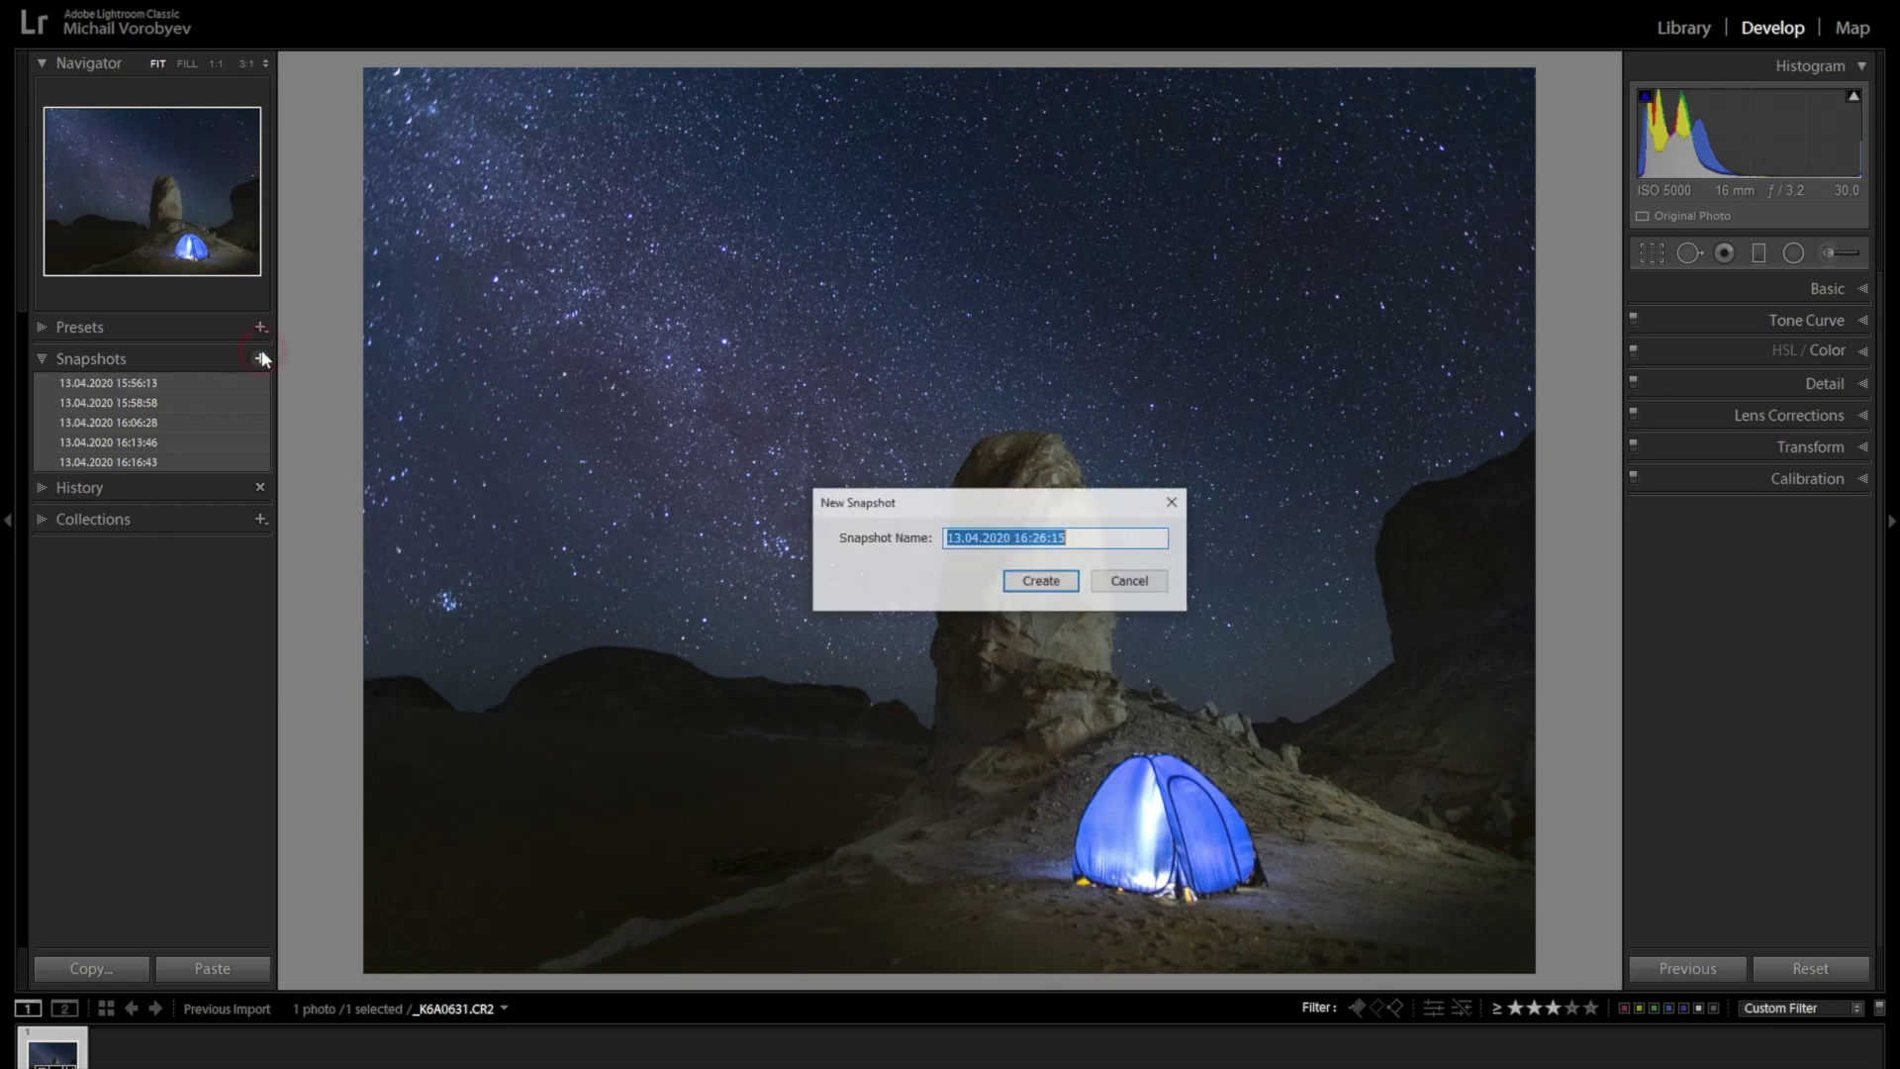
left_click(1025, 583)
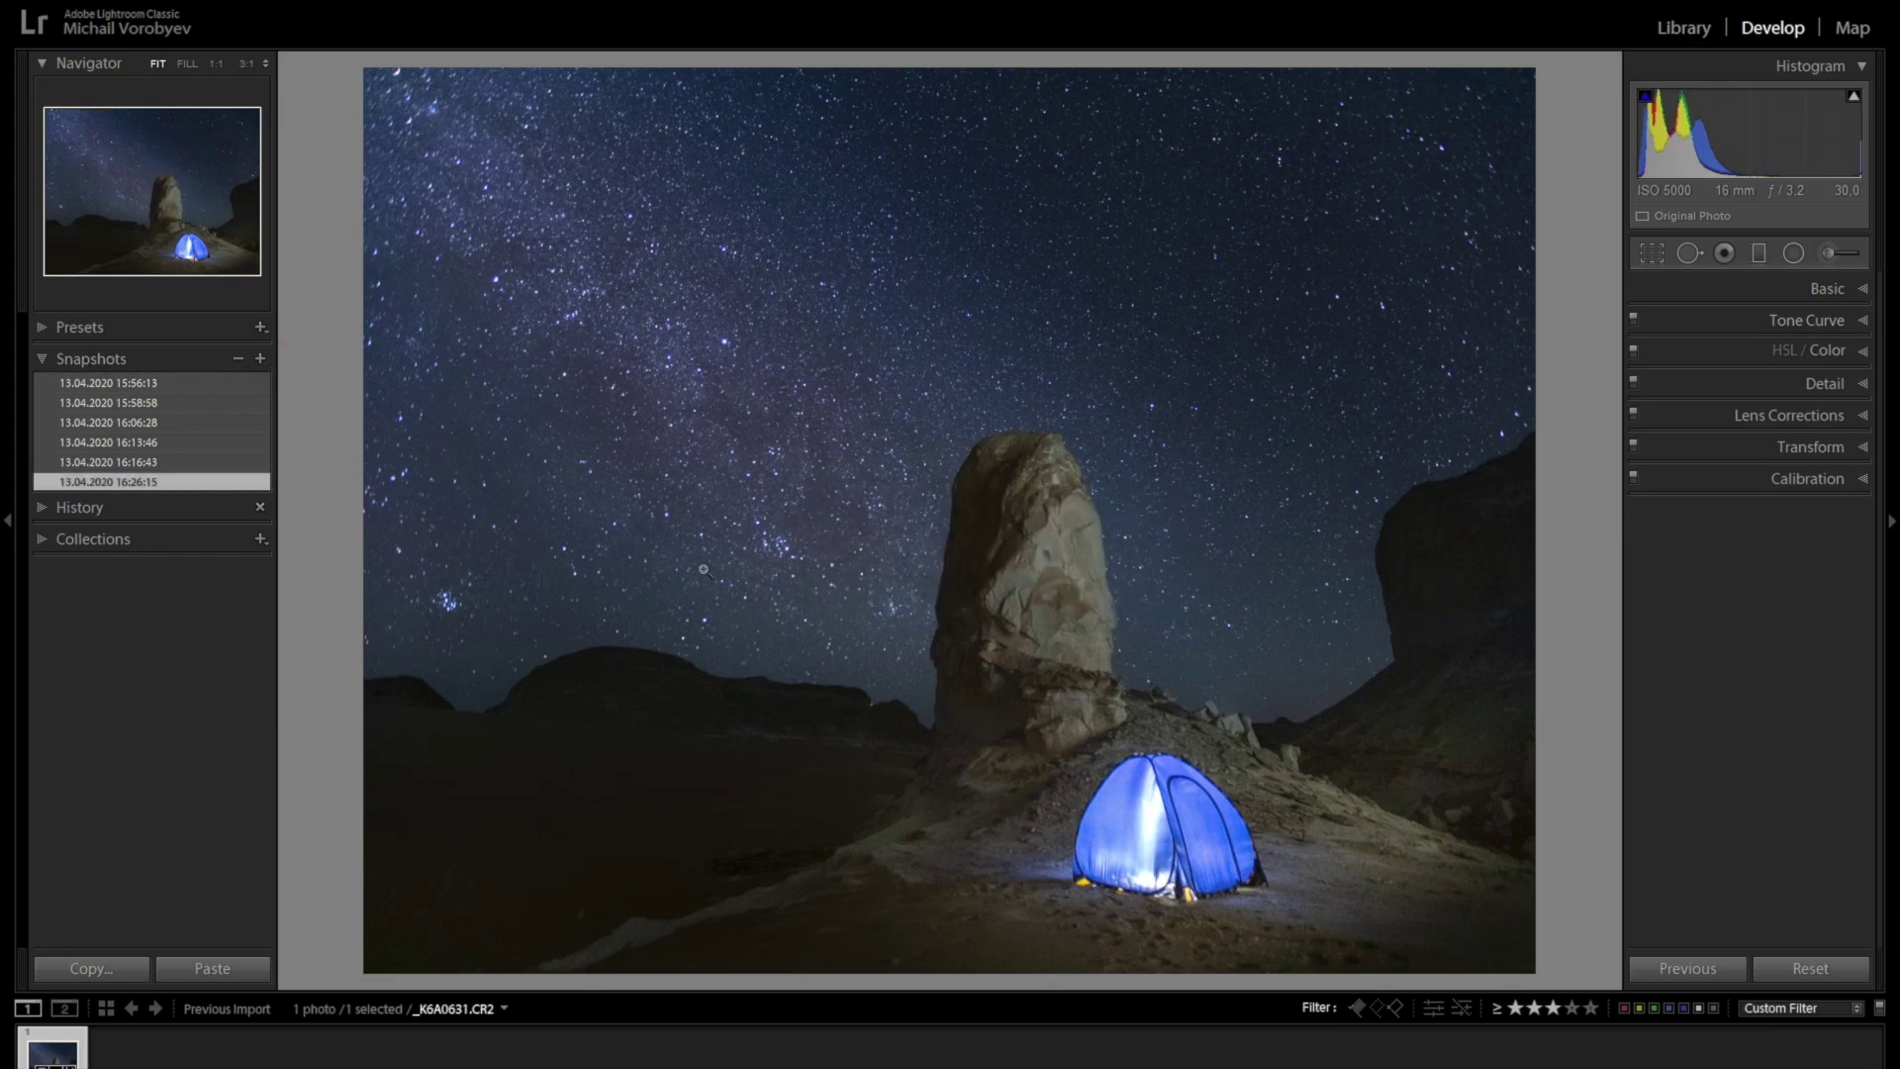
mouse_move(107, 461)
left_click(147, 463)
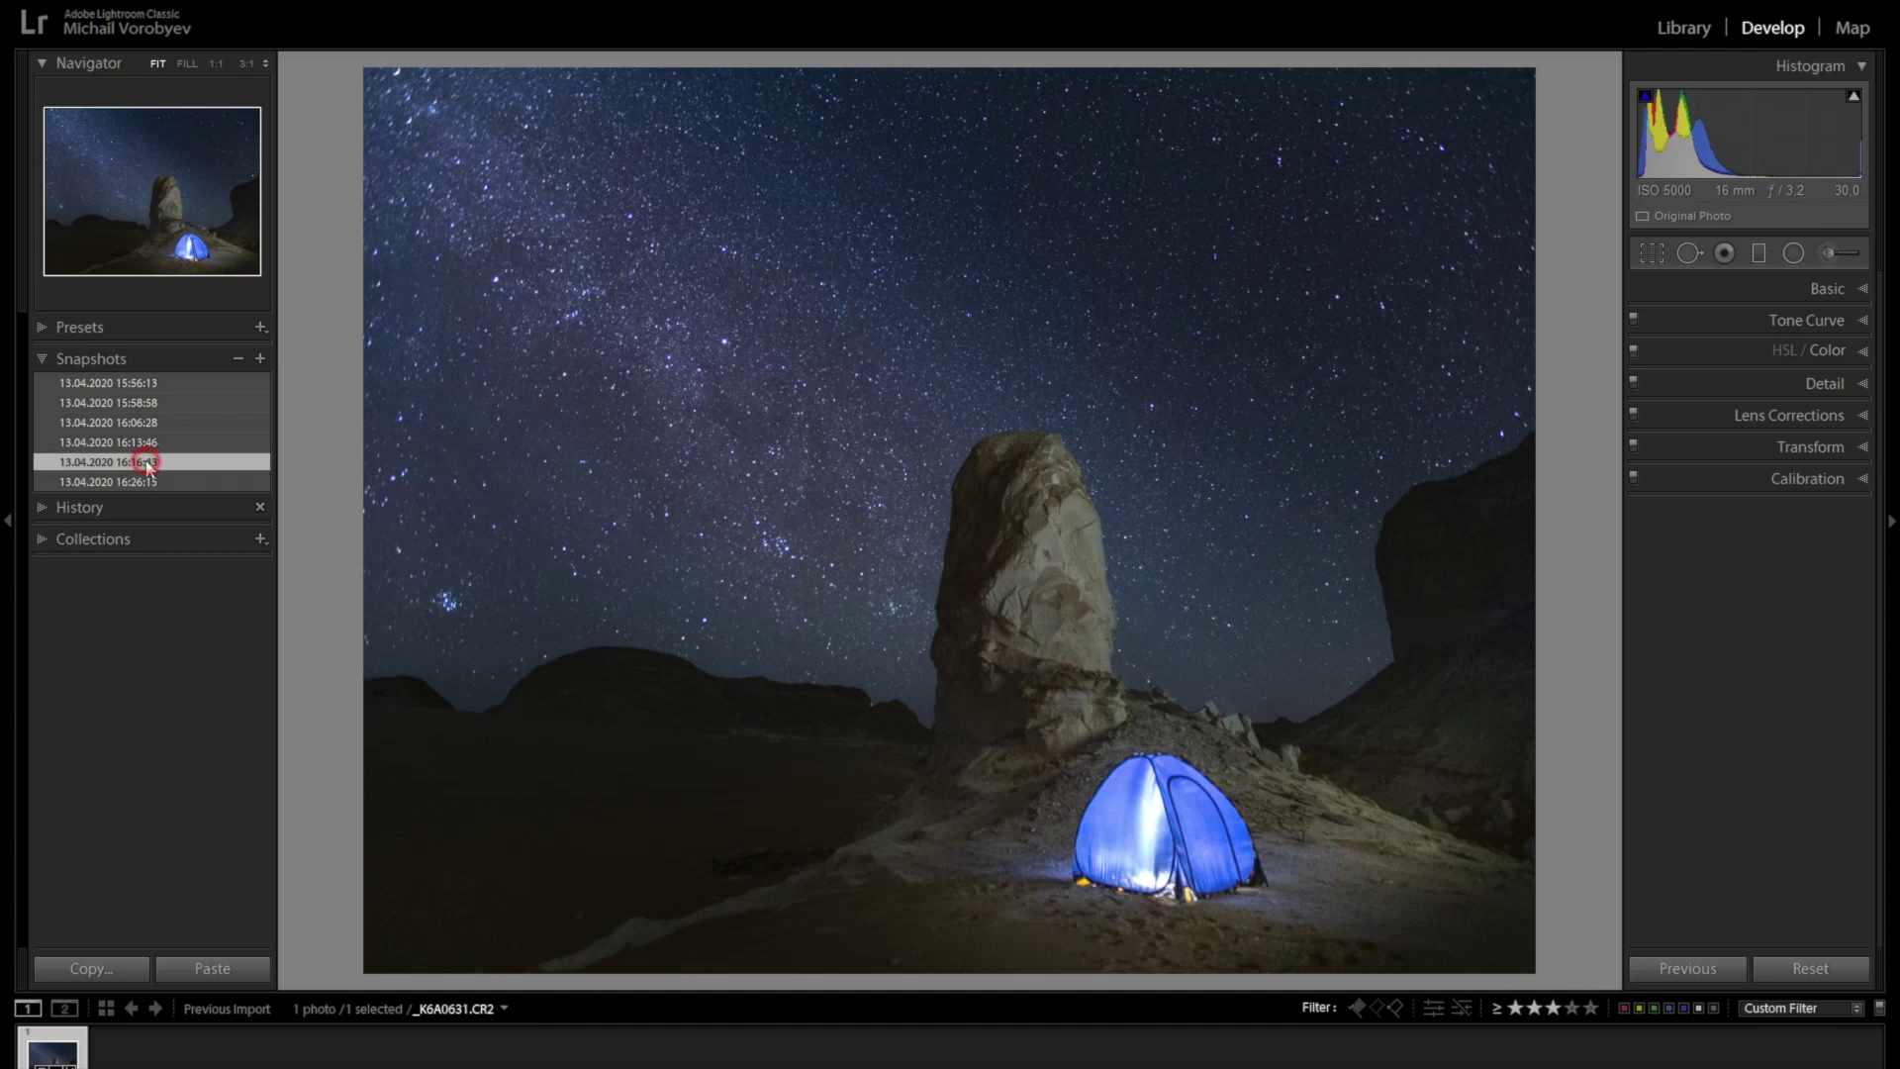
left_click(144, 482)
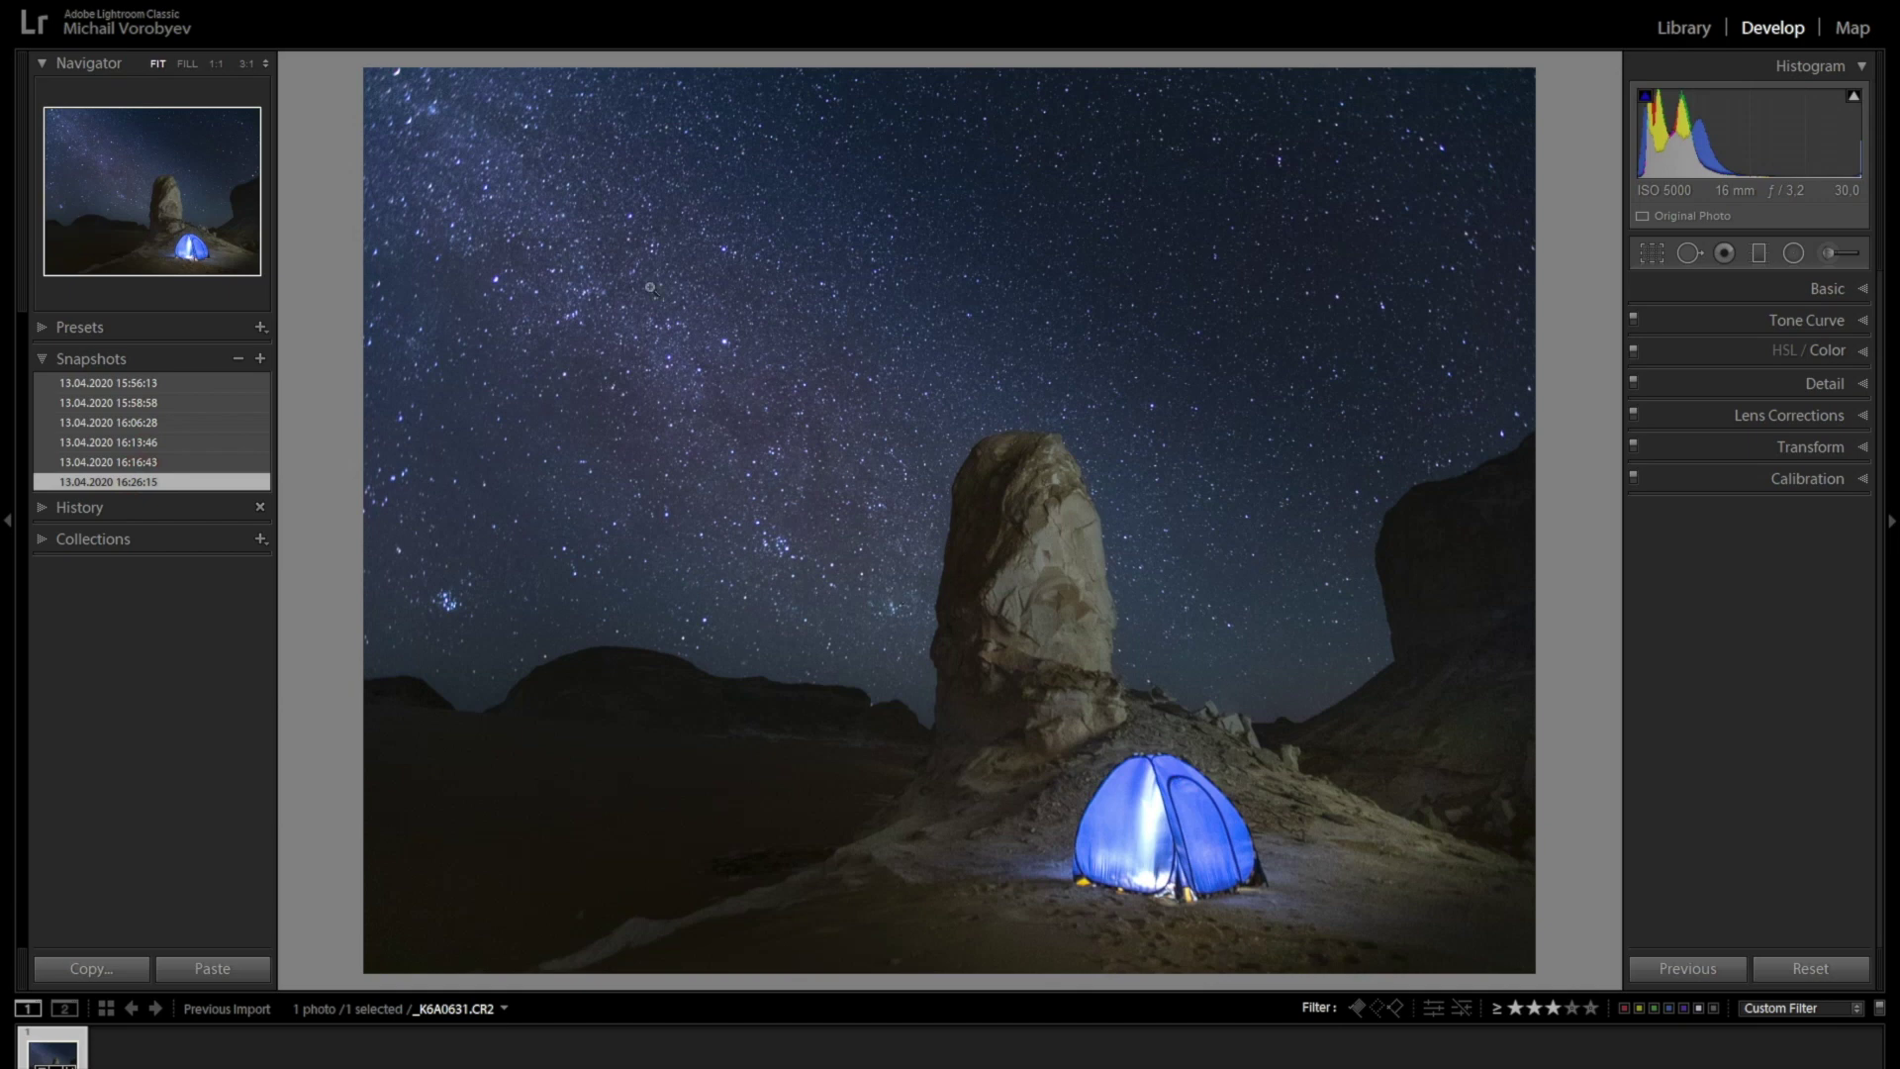
left_click(147, 465)
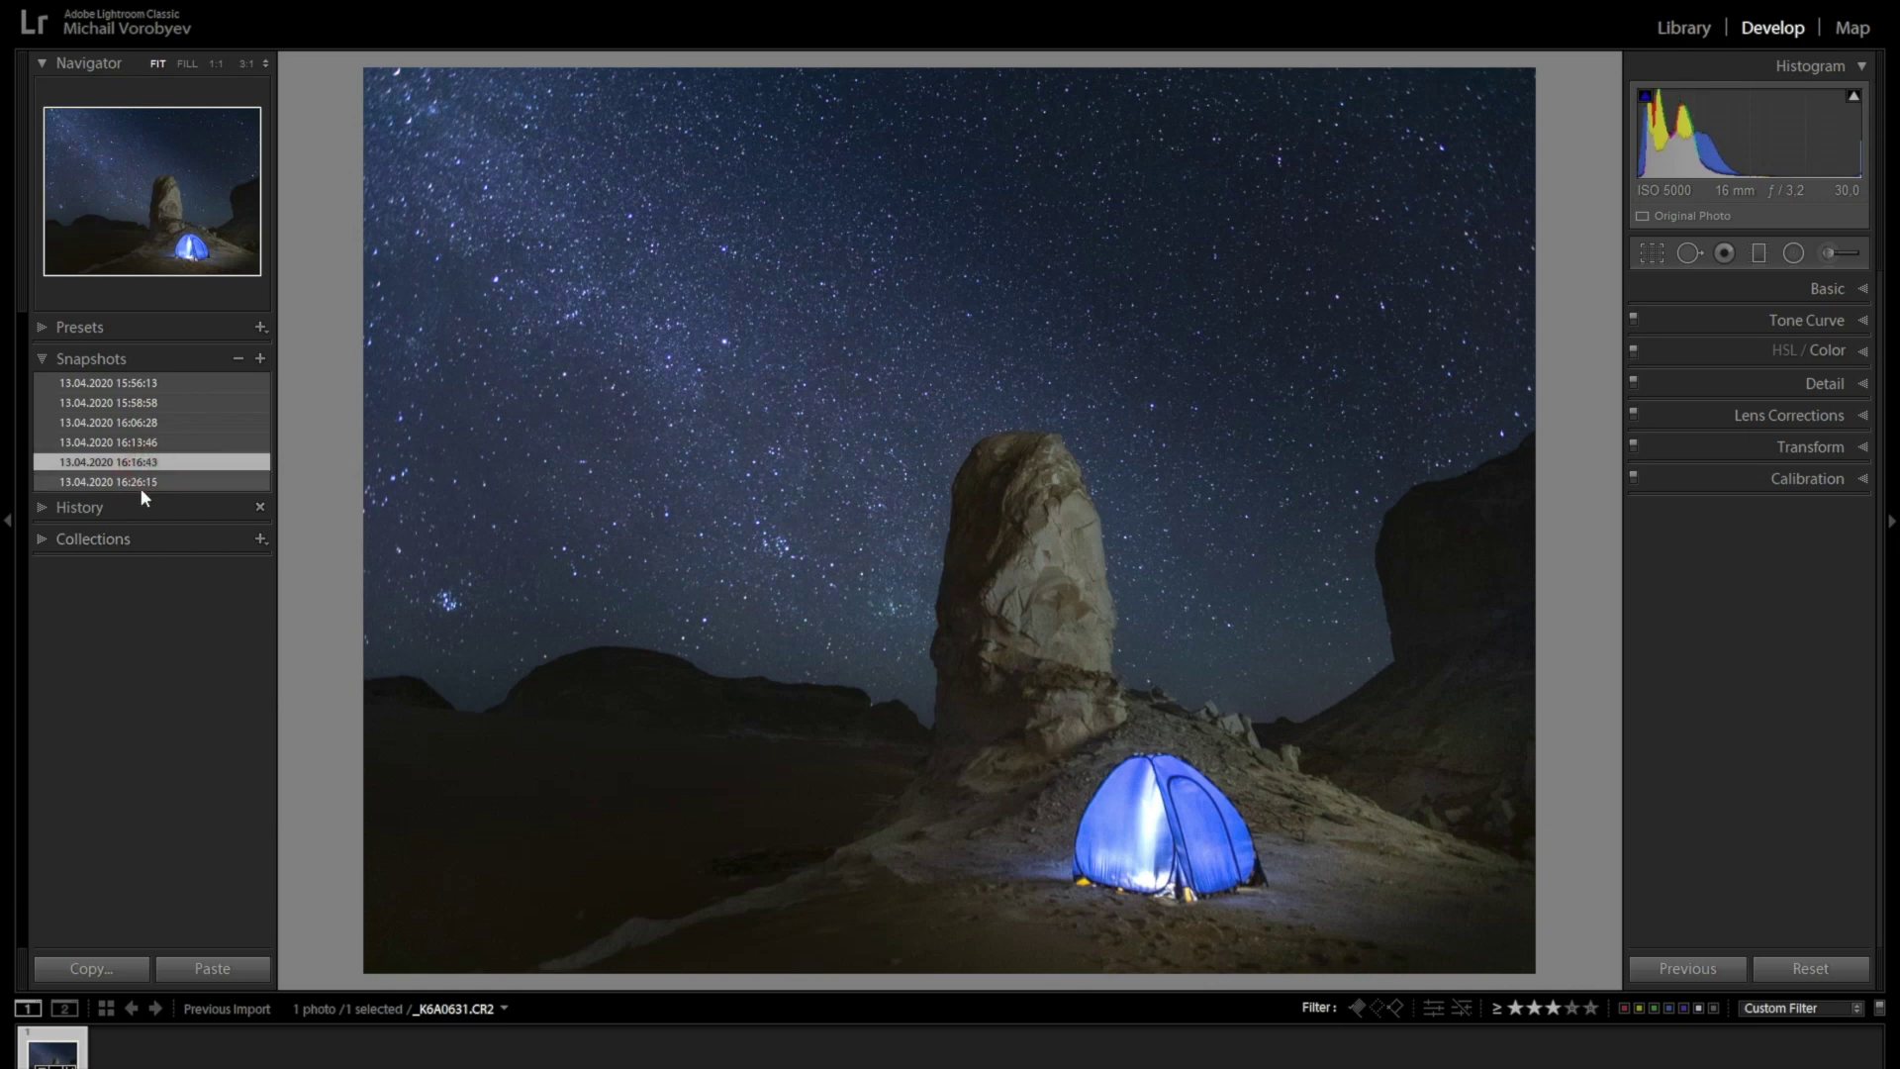
left_click(144, 480)
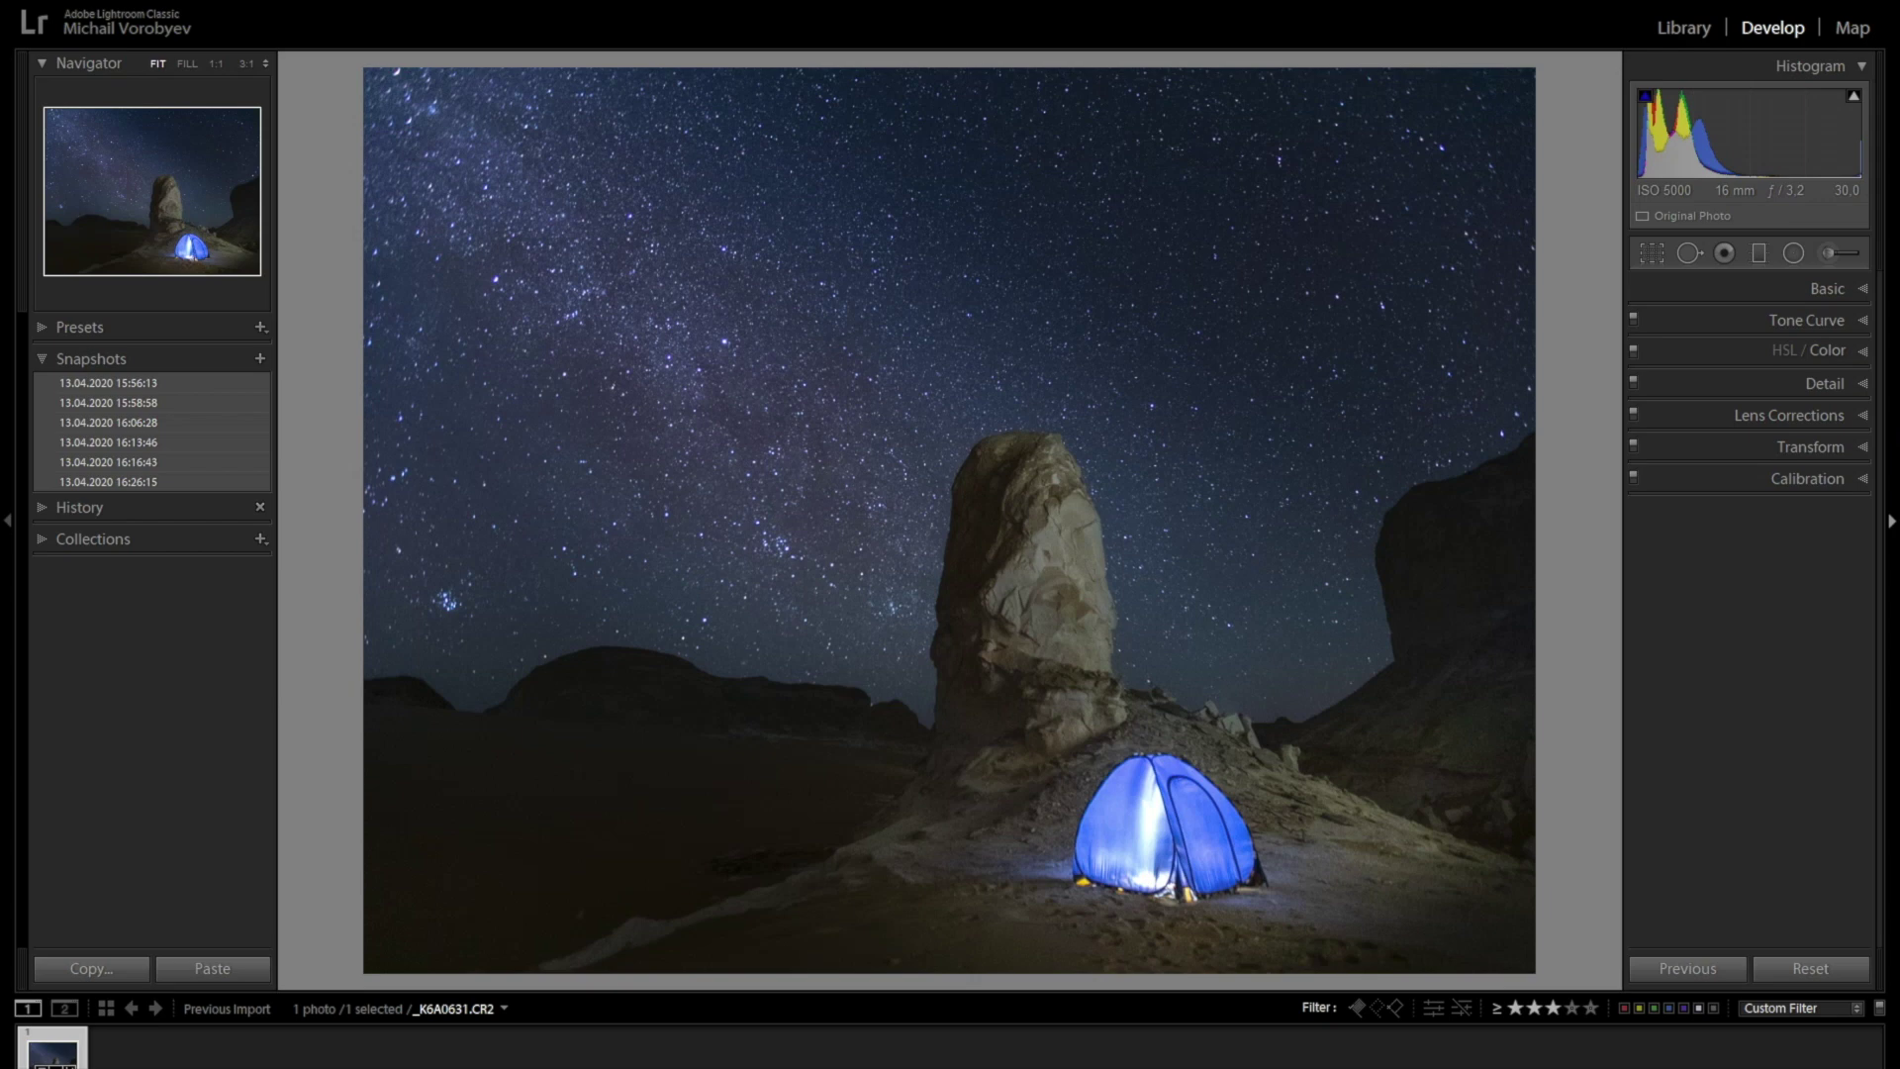
left_click(1864, 351)
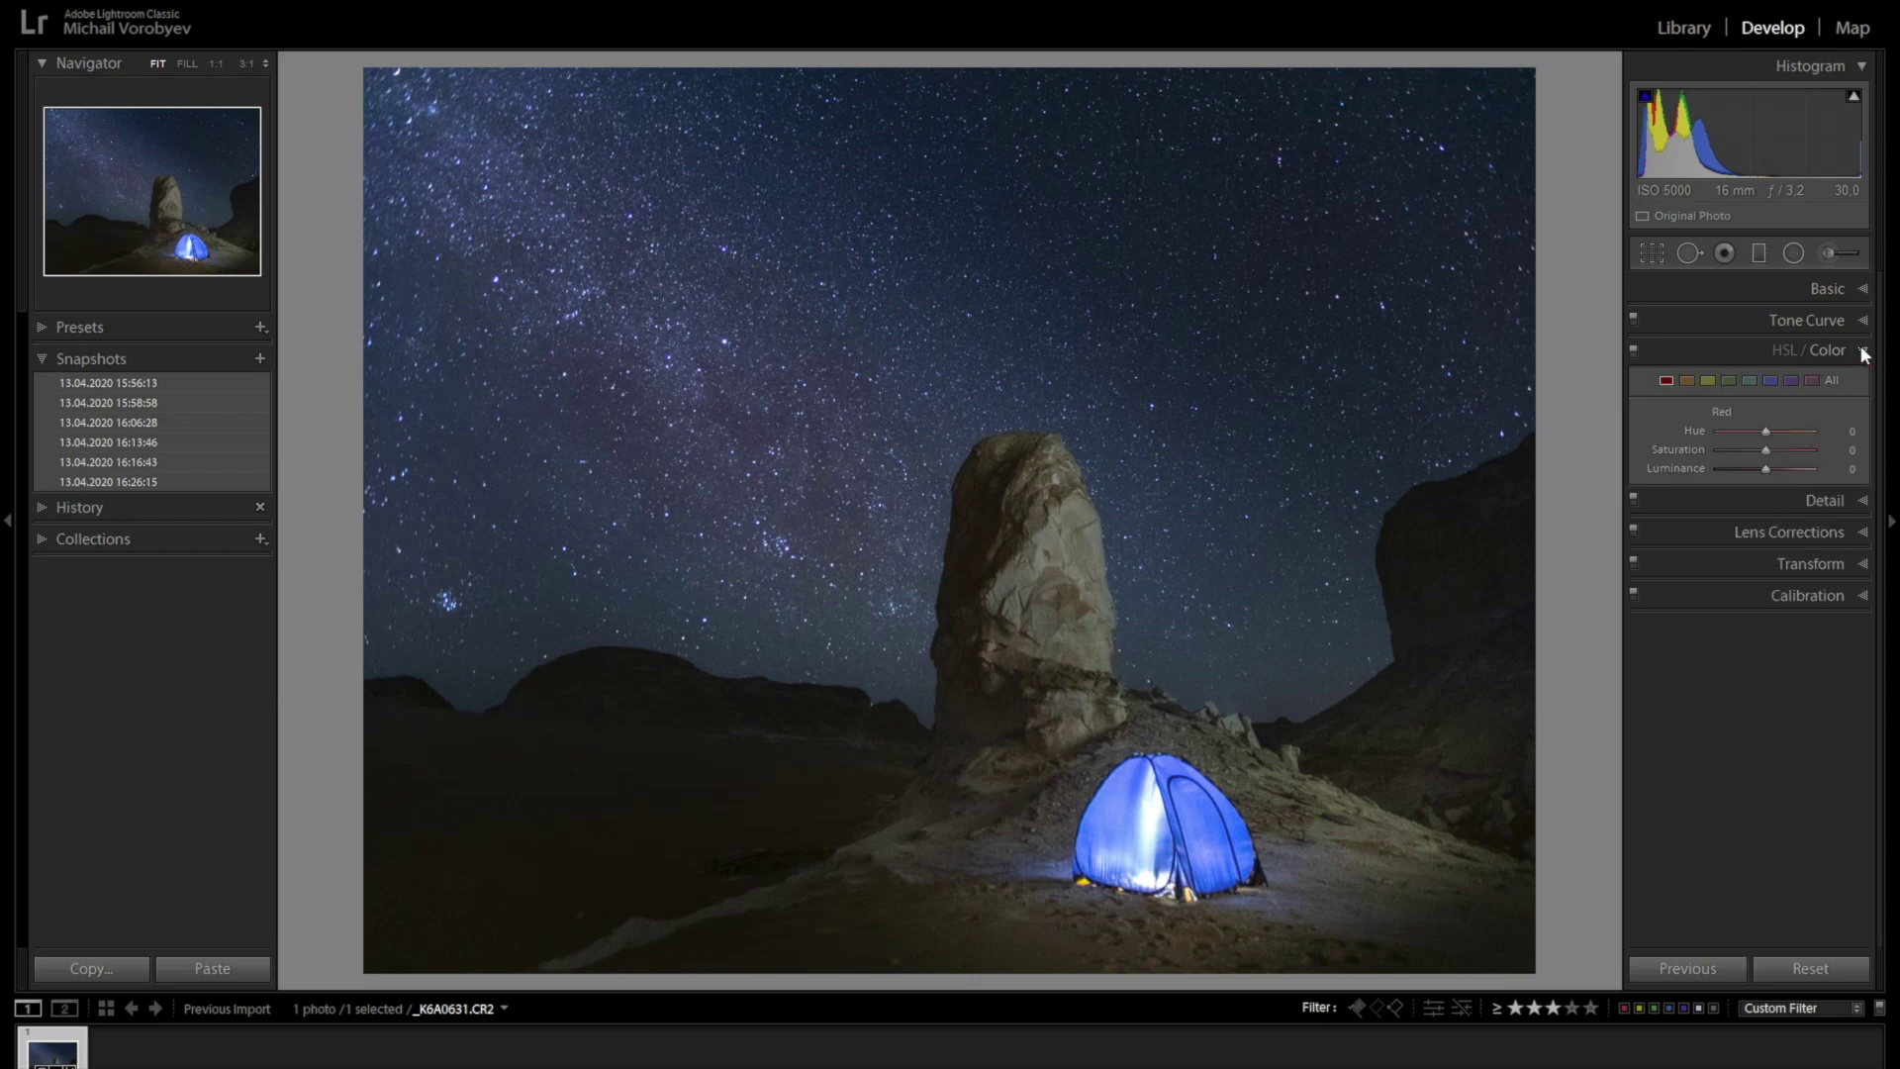
Set HSL Orange luminance to +66 and shift the Yellow hue to -9.
left_click(1686, 380)
left_click_drag(1826, 467, 1796, 476)
left_click_drag(1792, 469, 1796, 469)
left_click(1706, 384)
left_click(1779, 451)
left_click_drag(1766, 432, 1762, 432)
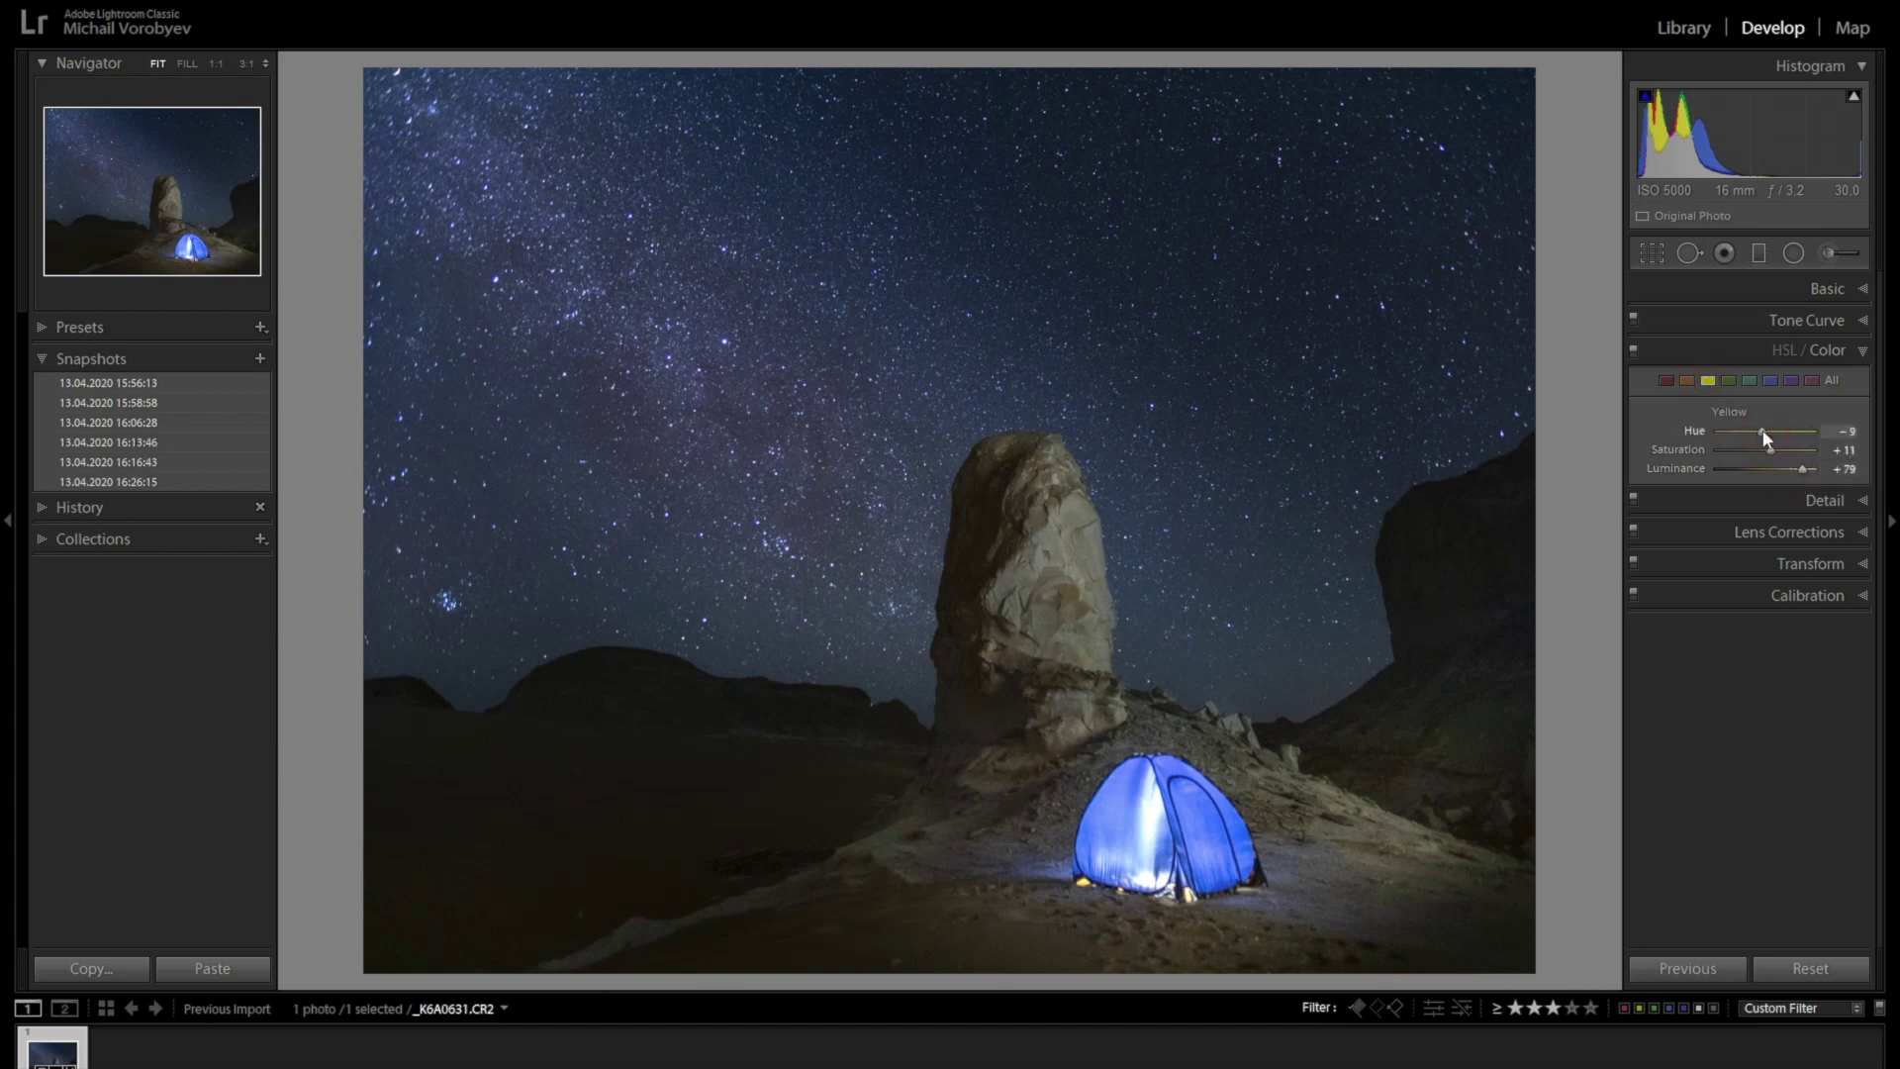
Lower Blue saturation slightly and set Purple luminance to +21 and hue to +15.
left_click(1771, 381)
mouse_move(1765, 450)
left_mouse_down()
mouse_move(1765, 433)
mouse_move(1776, 469)
mouse_move(1772, 452)
left_mouse_up()
left_click(1791, 380)
left_click_drag(1768, 433, 1772, 451)
left_click(1709, 380)
left_click(1843, 350)
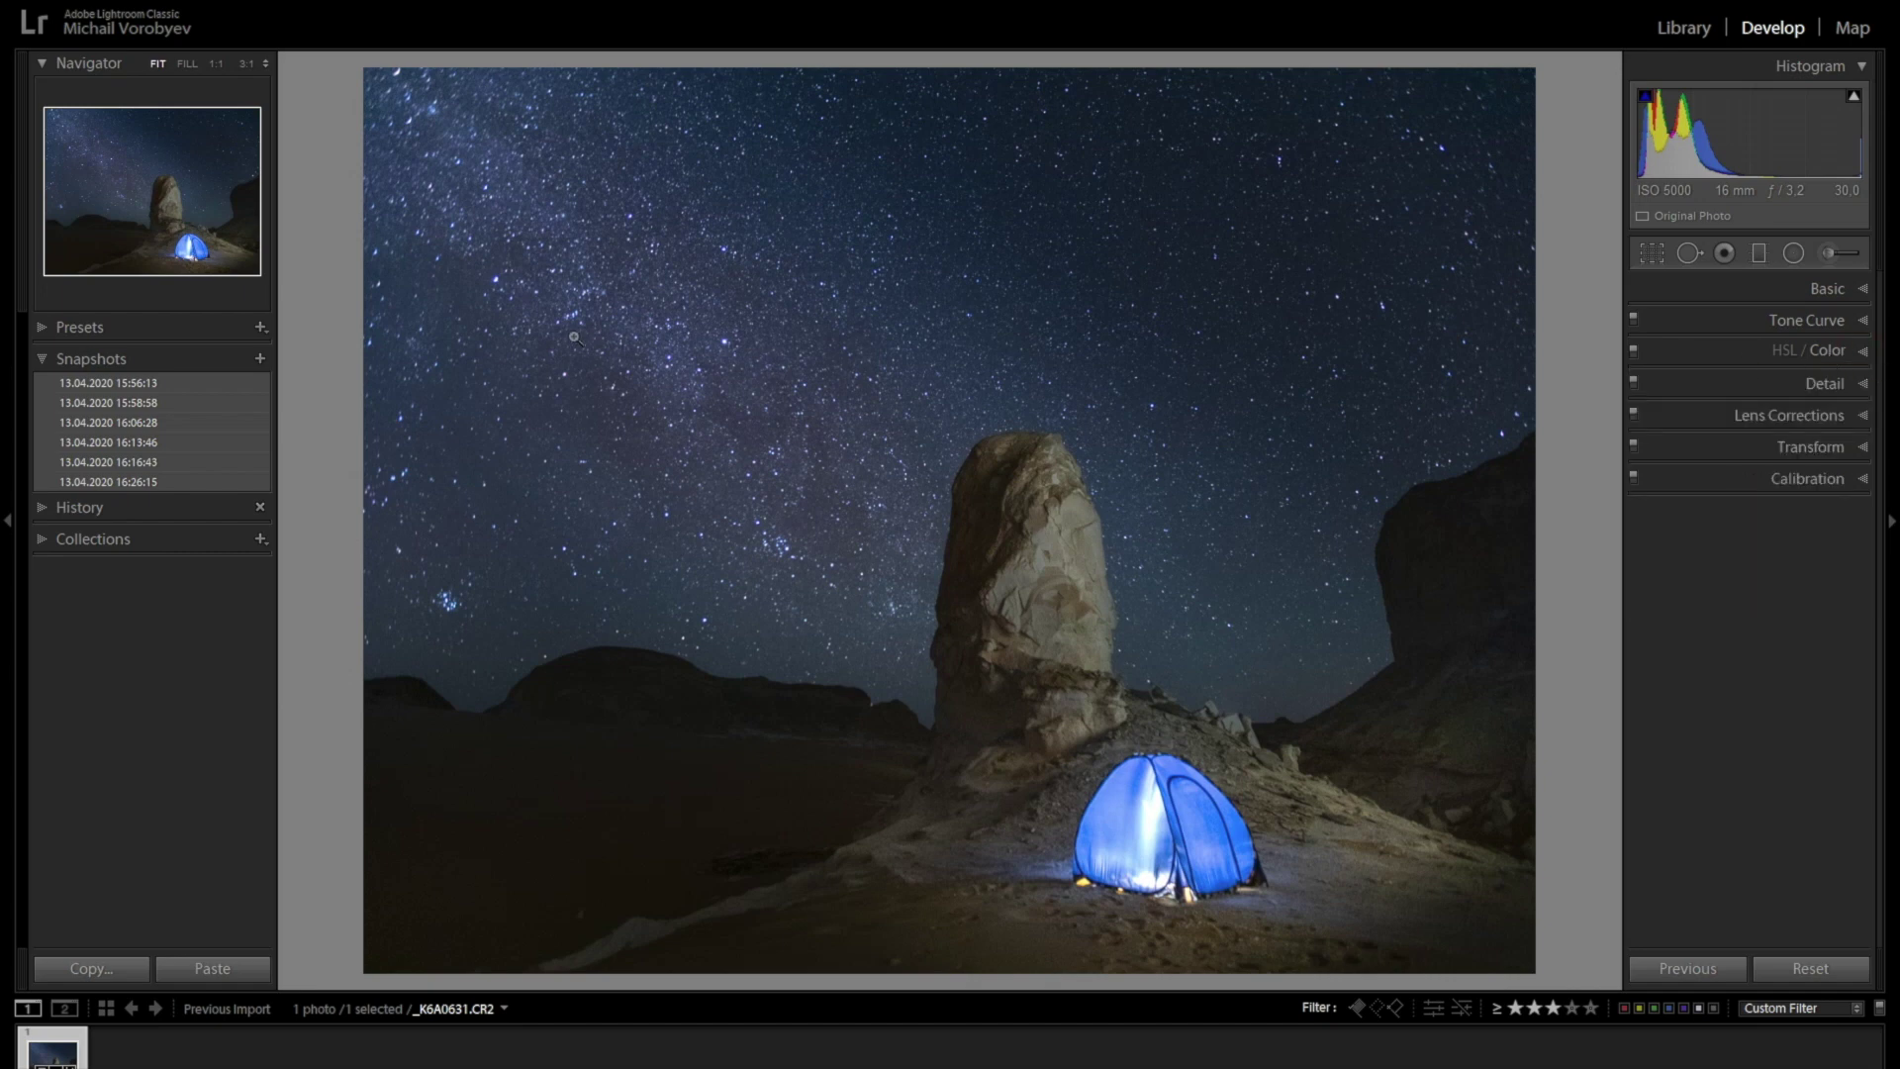
left_click(260, 359)
Create snapshot 16:30:12, compare it with 16:26:15, and return to 16:30:12 with Calibration shown.
left_click(1039, 583)
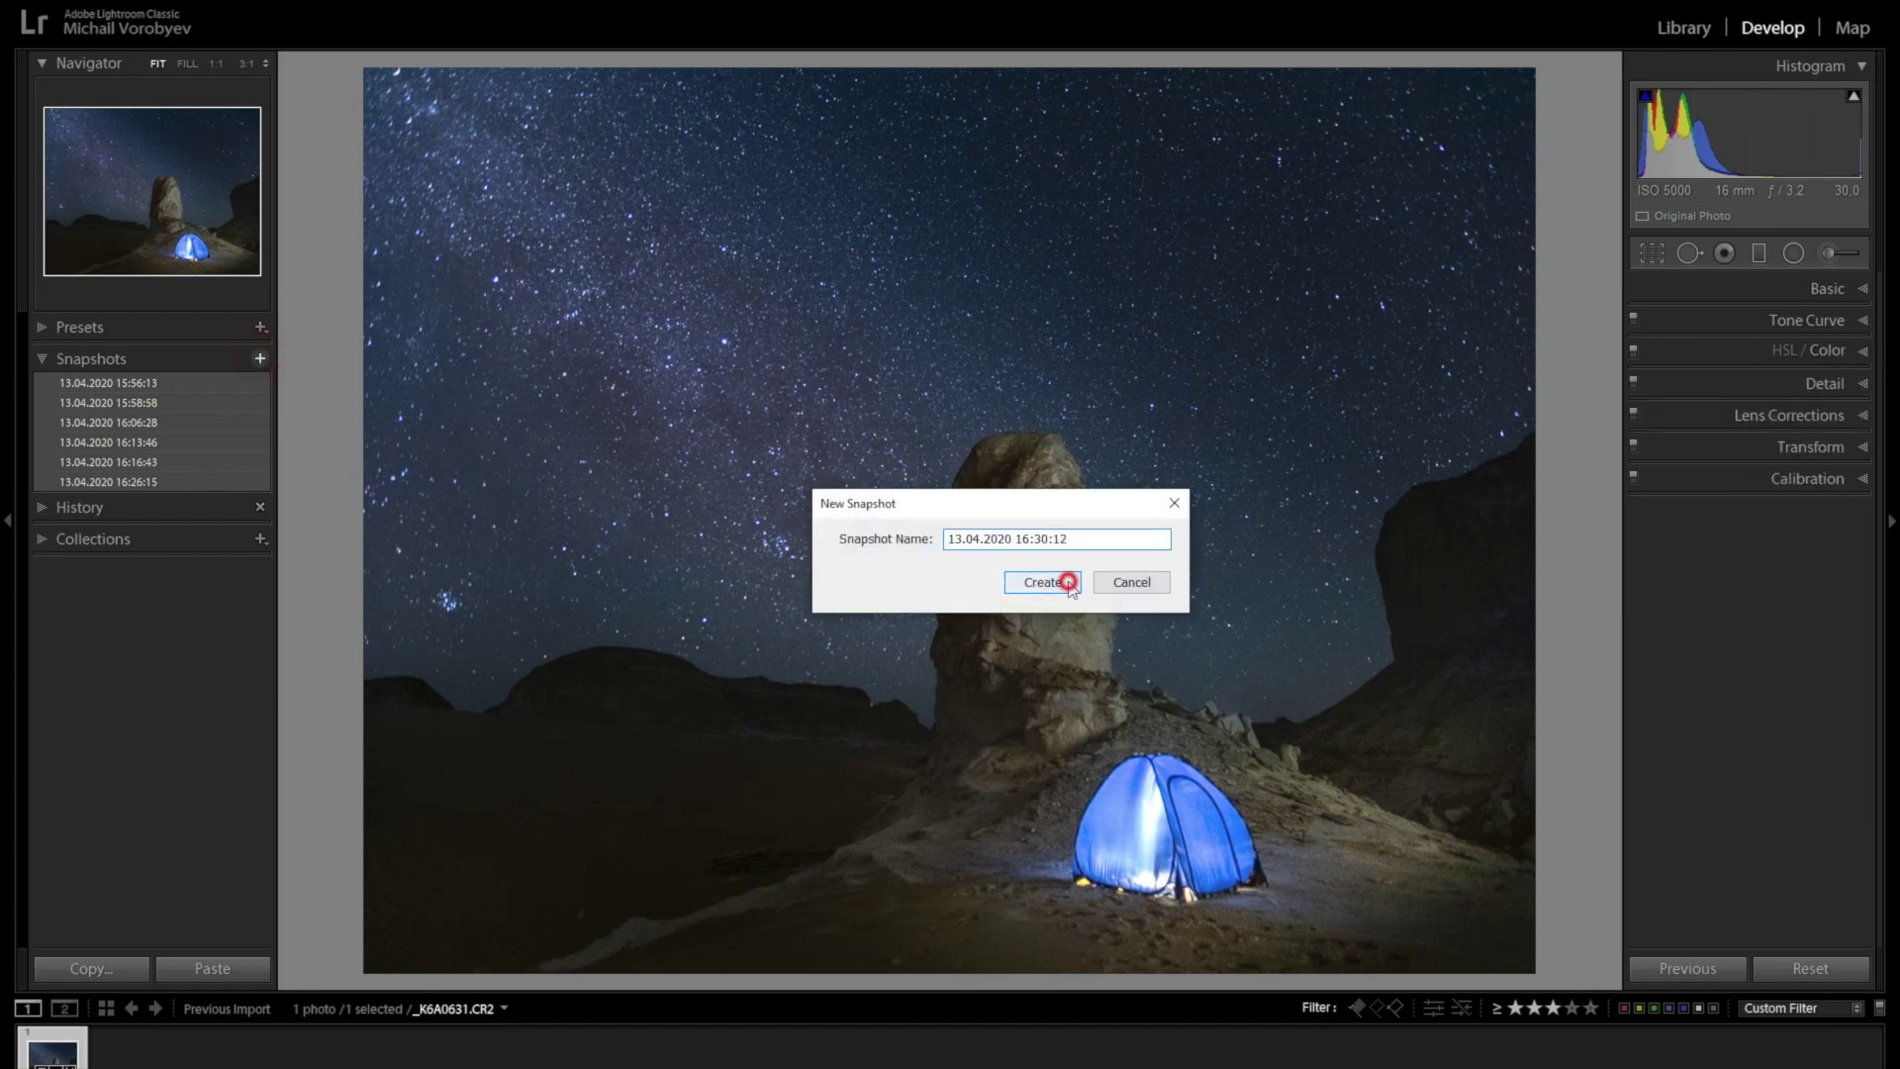
left_click(126, 482)
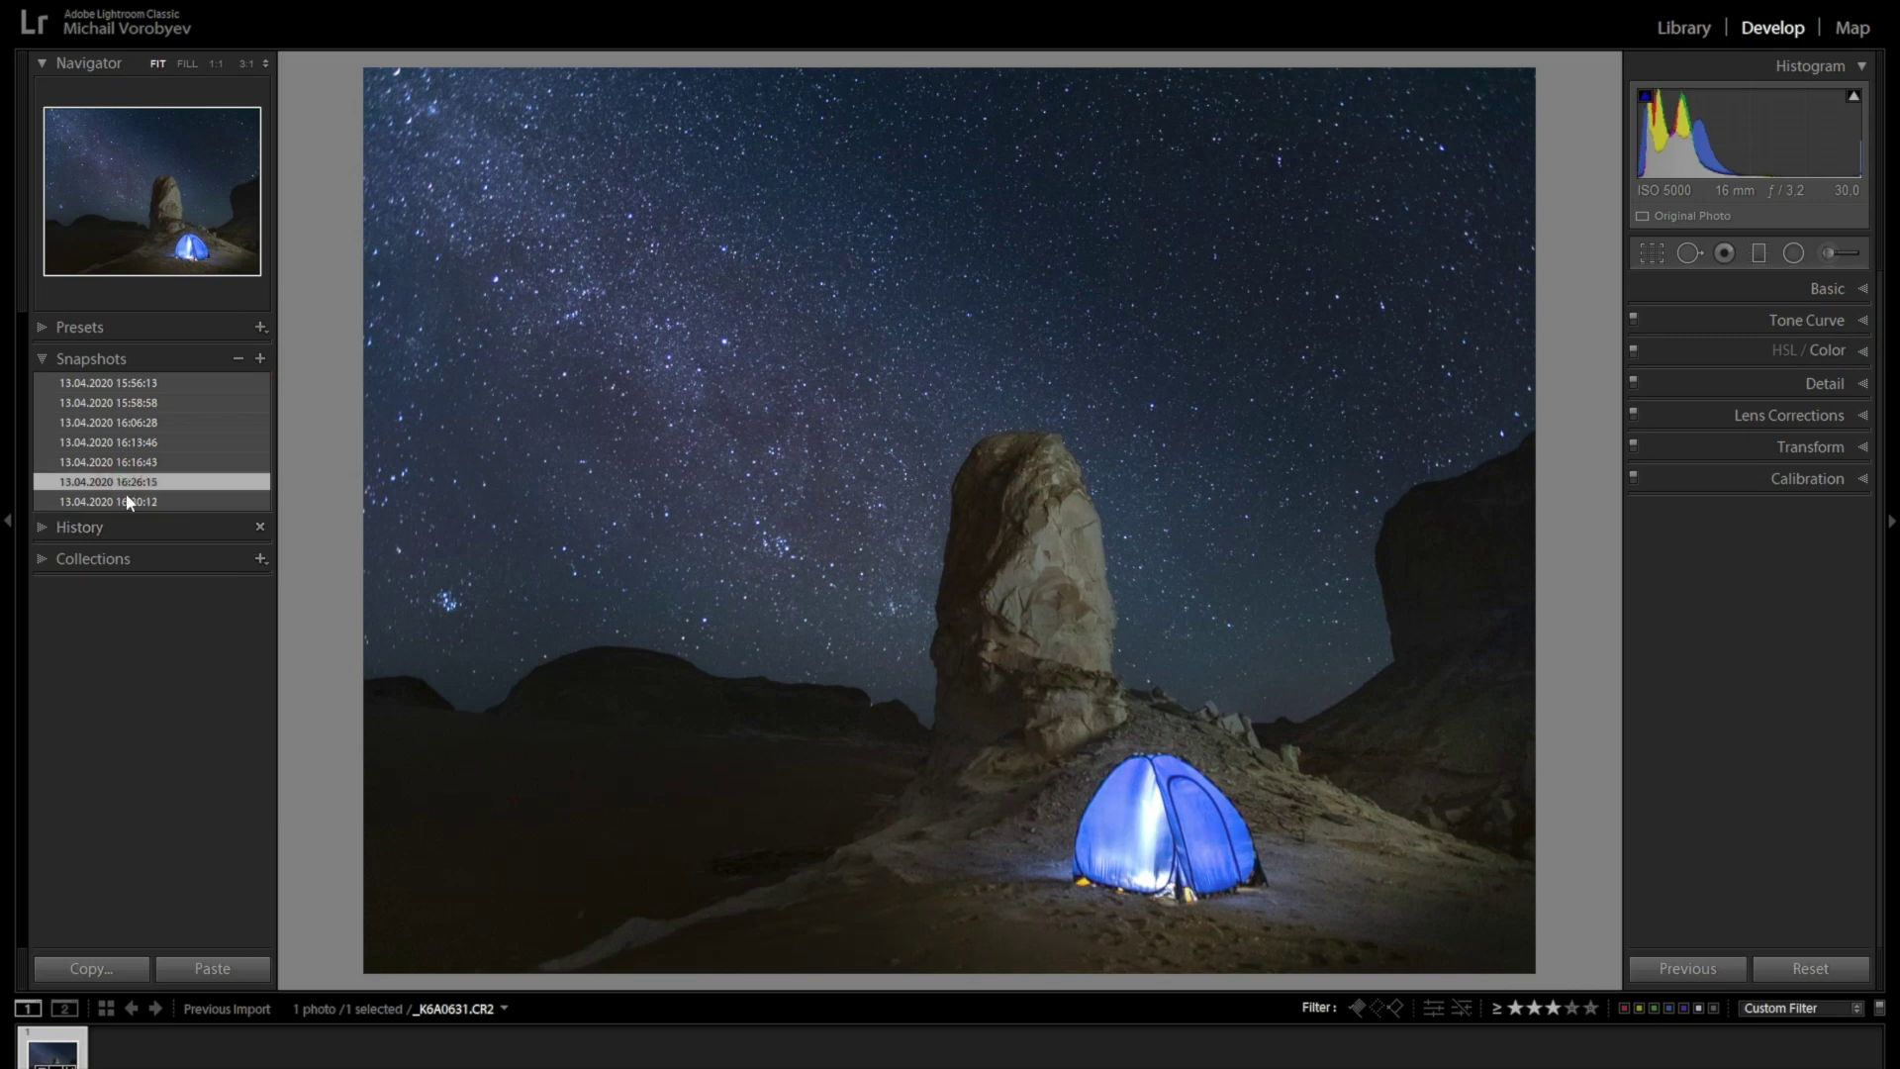
left_click(128, 502)
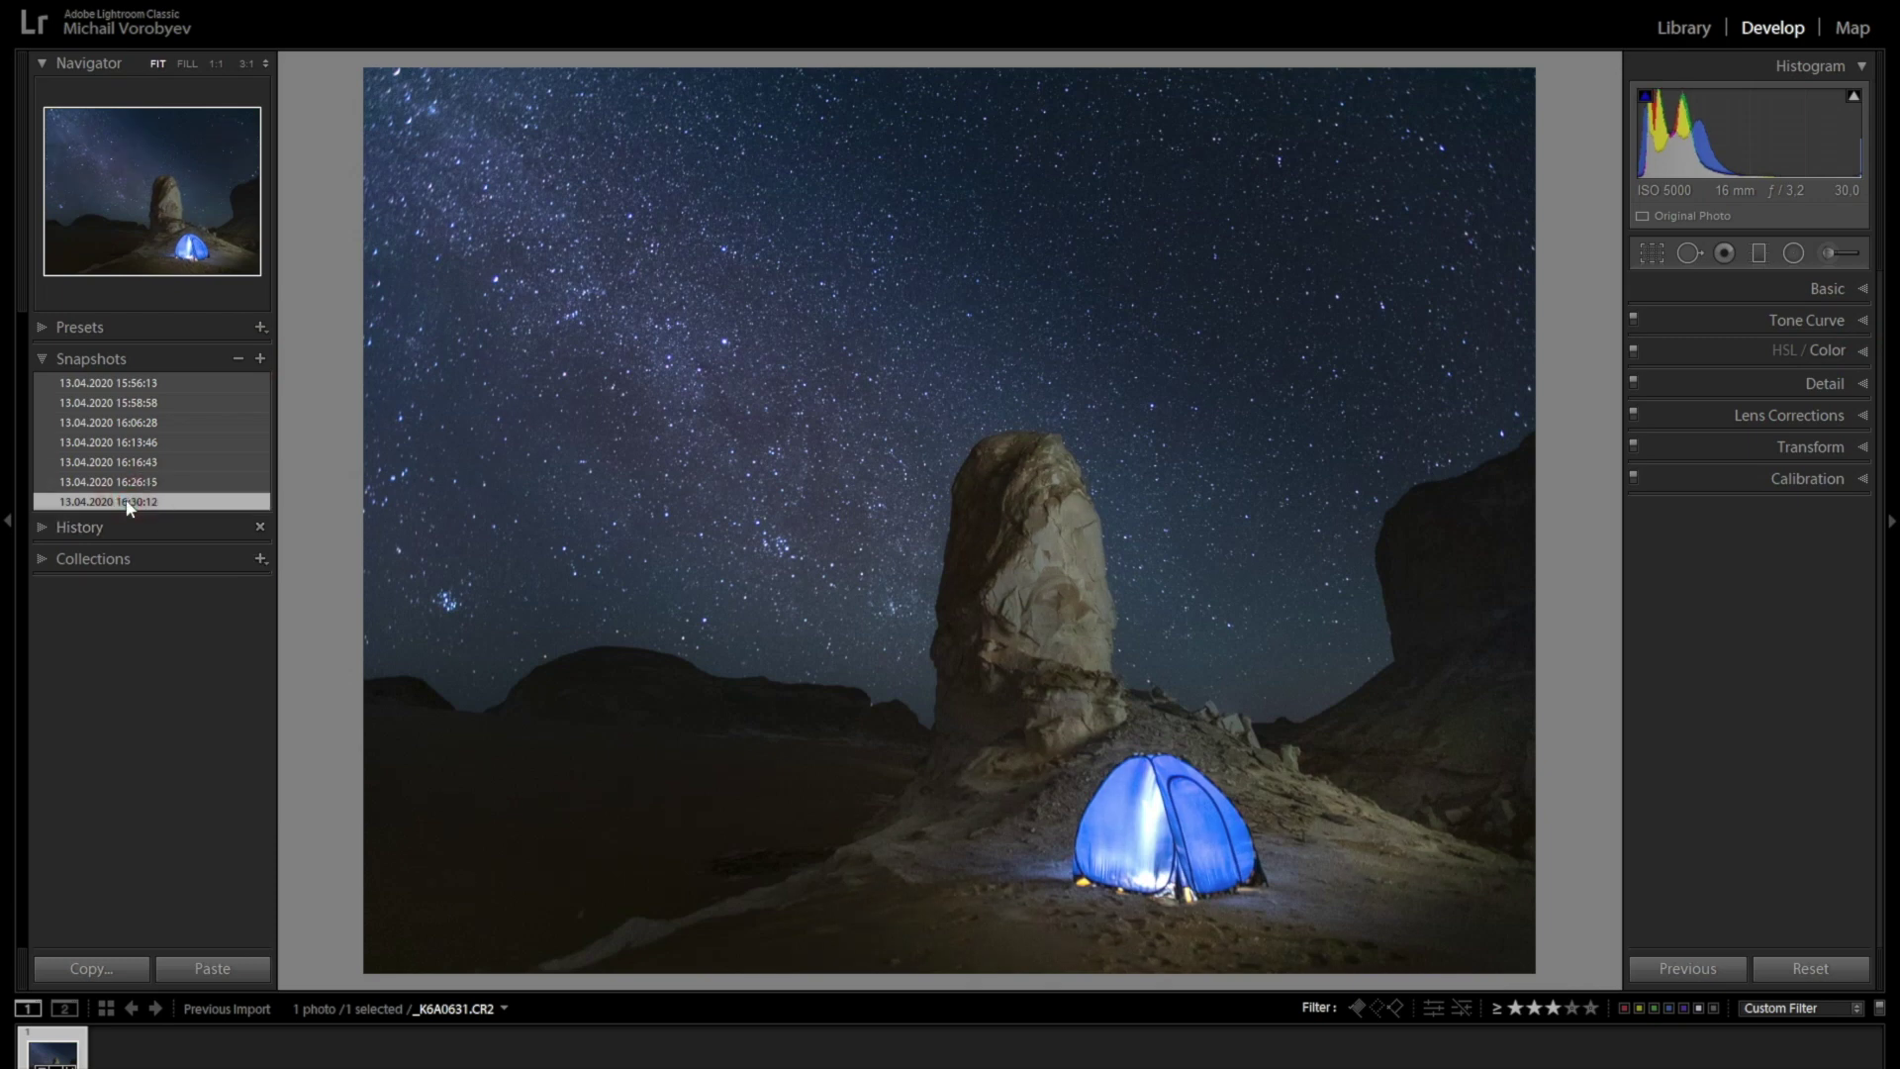
left_click(1860, 479)
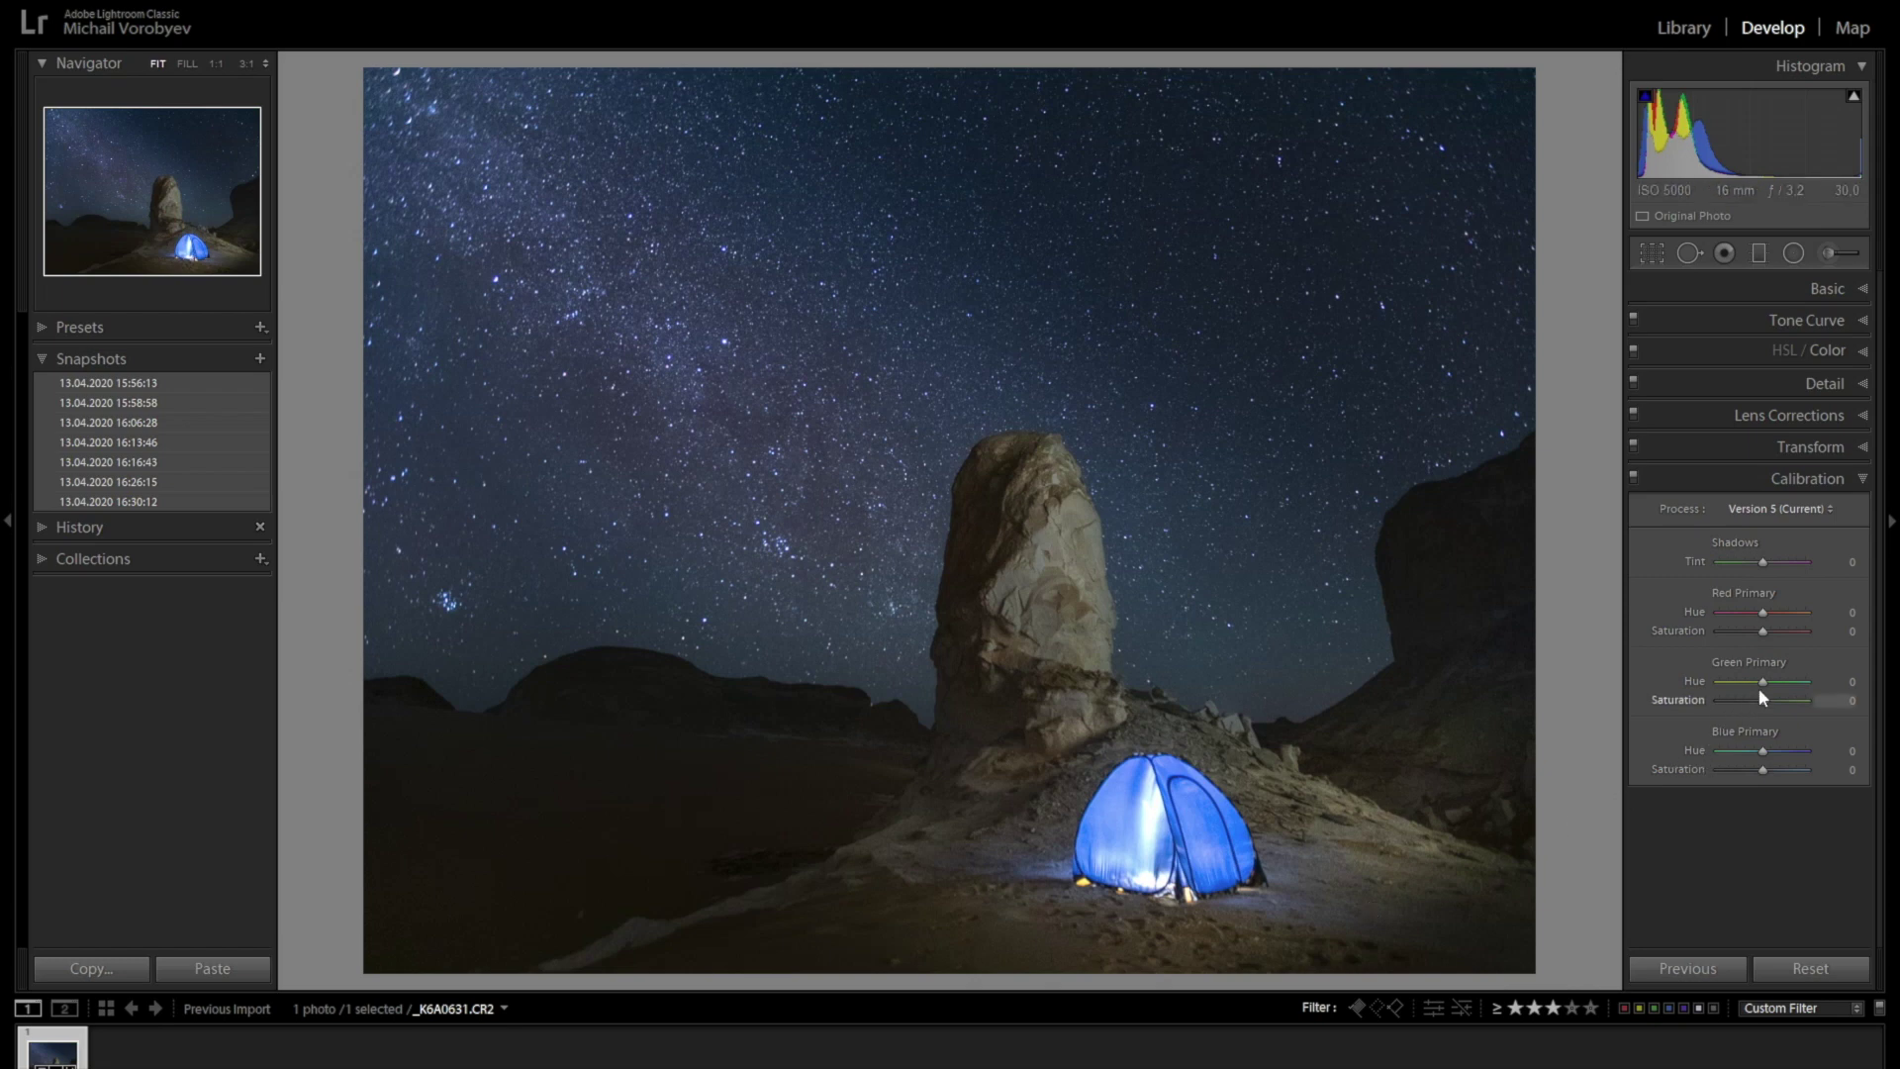
Set Calibration Green Primary Hue to −30 and Red Primary Hue to +27.
left_click_drag(1763, 683, 1753, 683)
left_click_drag(1763, 613, 1766, 612)
left_click_drag(1753, 683, 1751, 683)
left_click_drag(1767, 613, 1775, 612)
left_click_drag(1751, 683, 1749, 683)
left_click_drag(1775, 613, 1776, 613)
left_click(1868, 485)
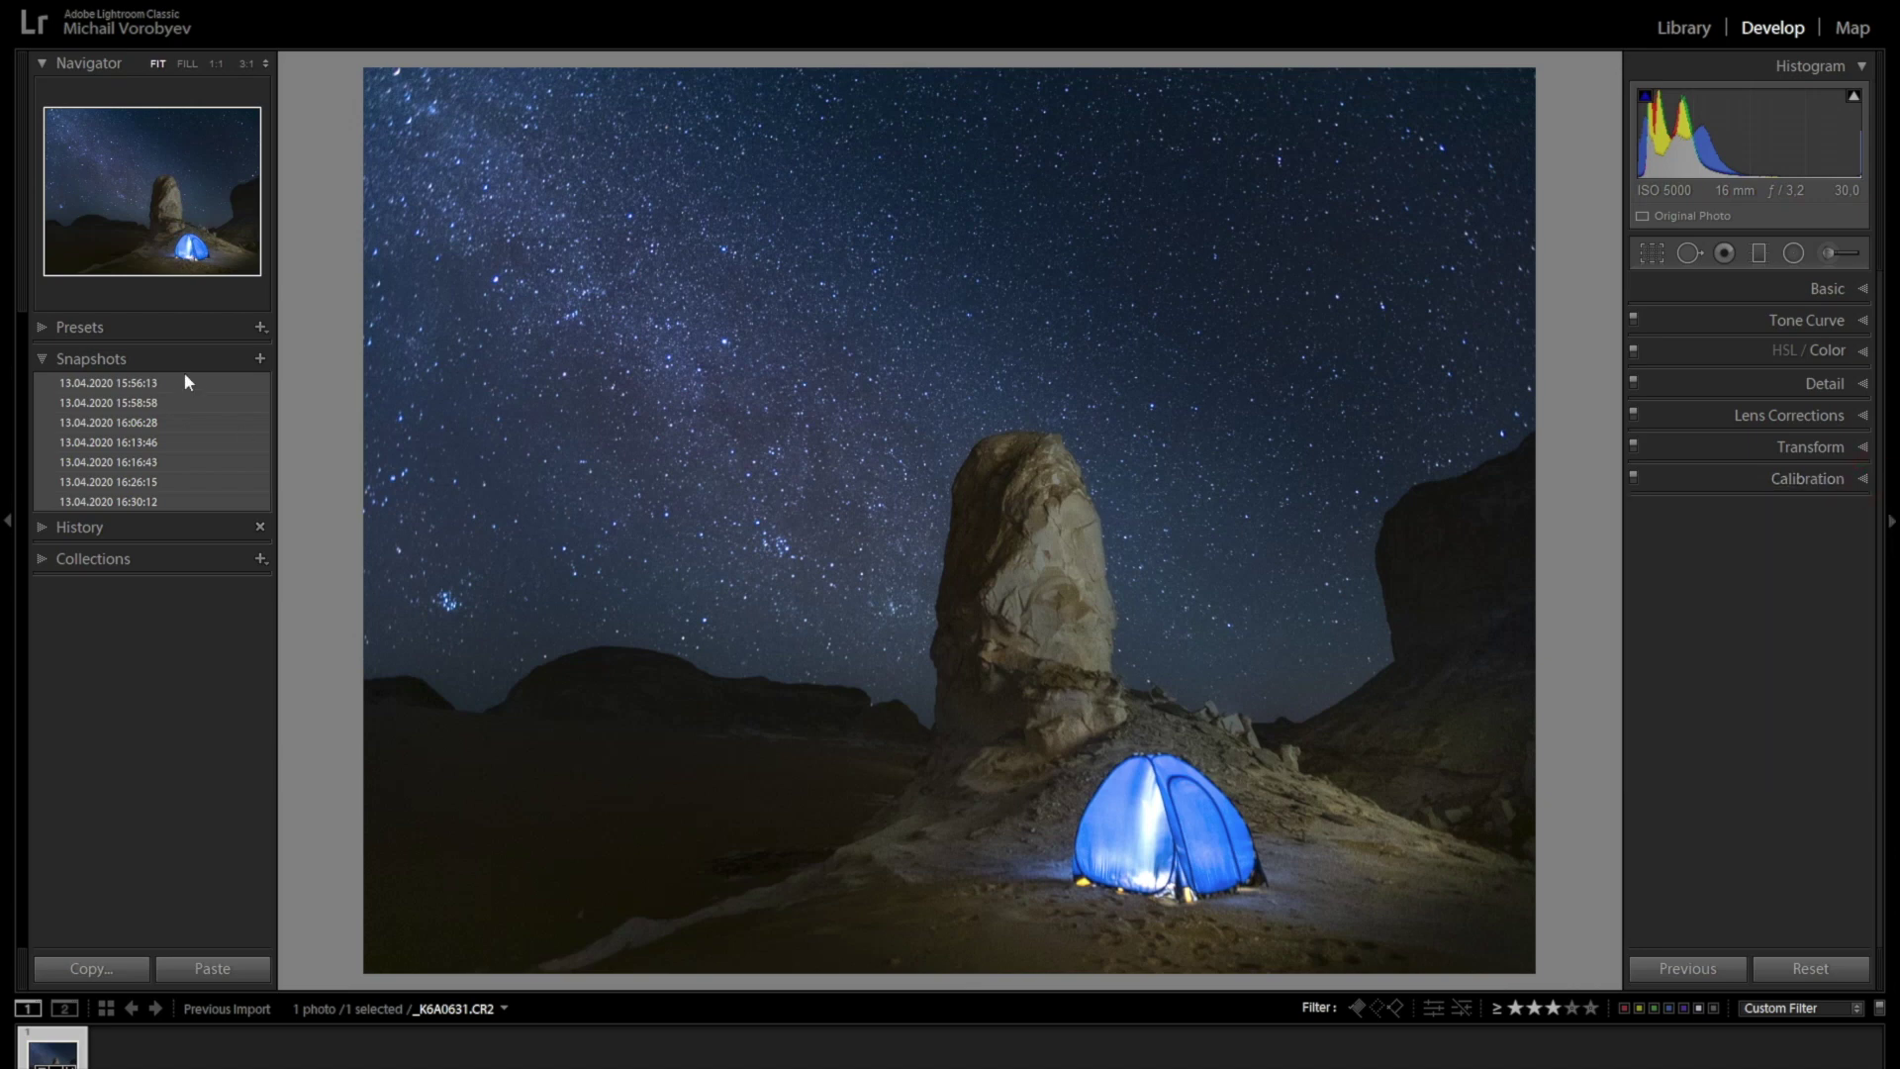
Save snapshot 13.04.2020 16:32:44 and compare it with the 16:30:12 snapshot.
left_click(259, 358)
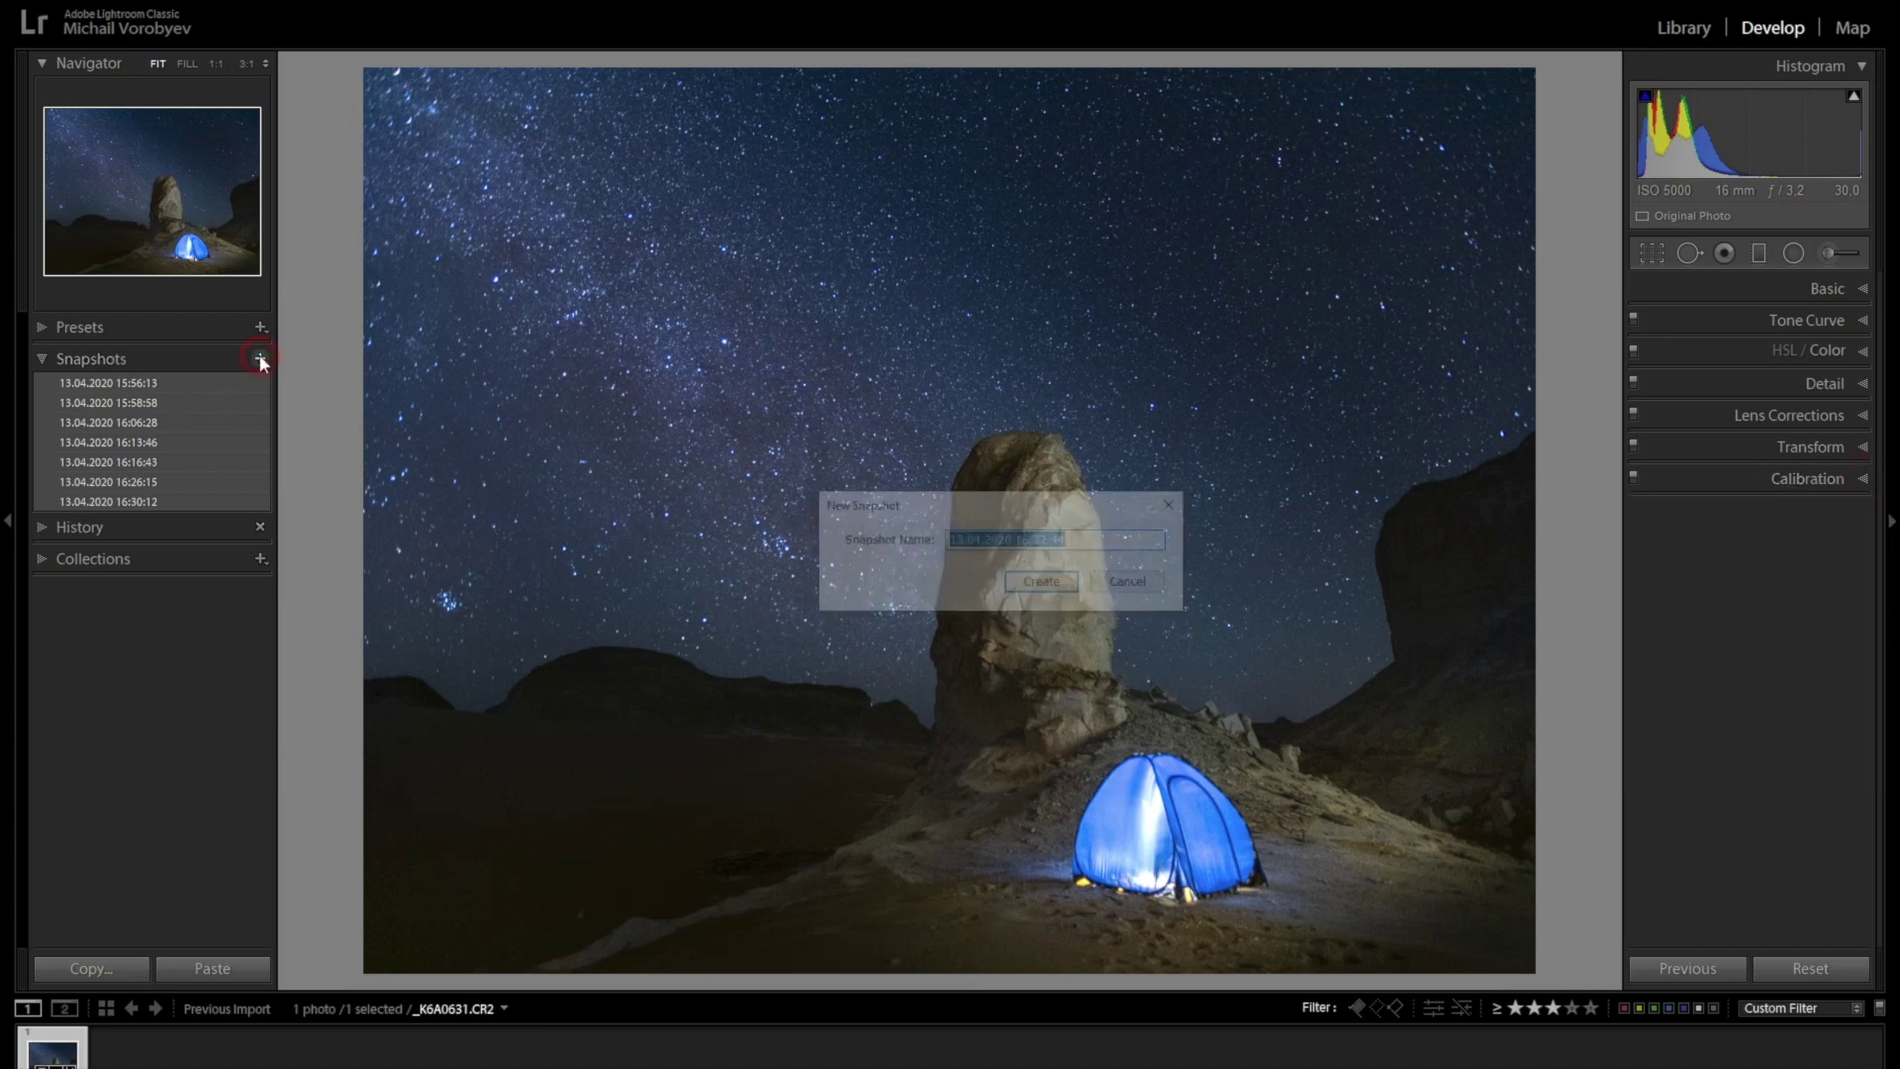
left_click(1025, 584)
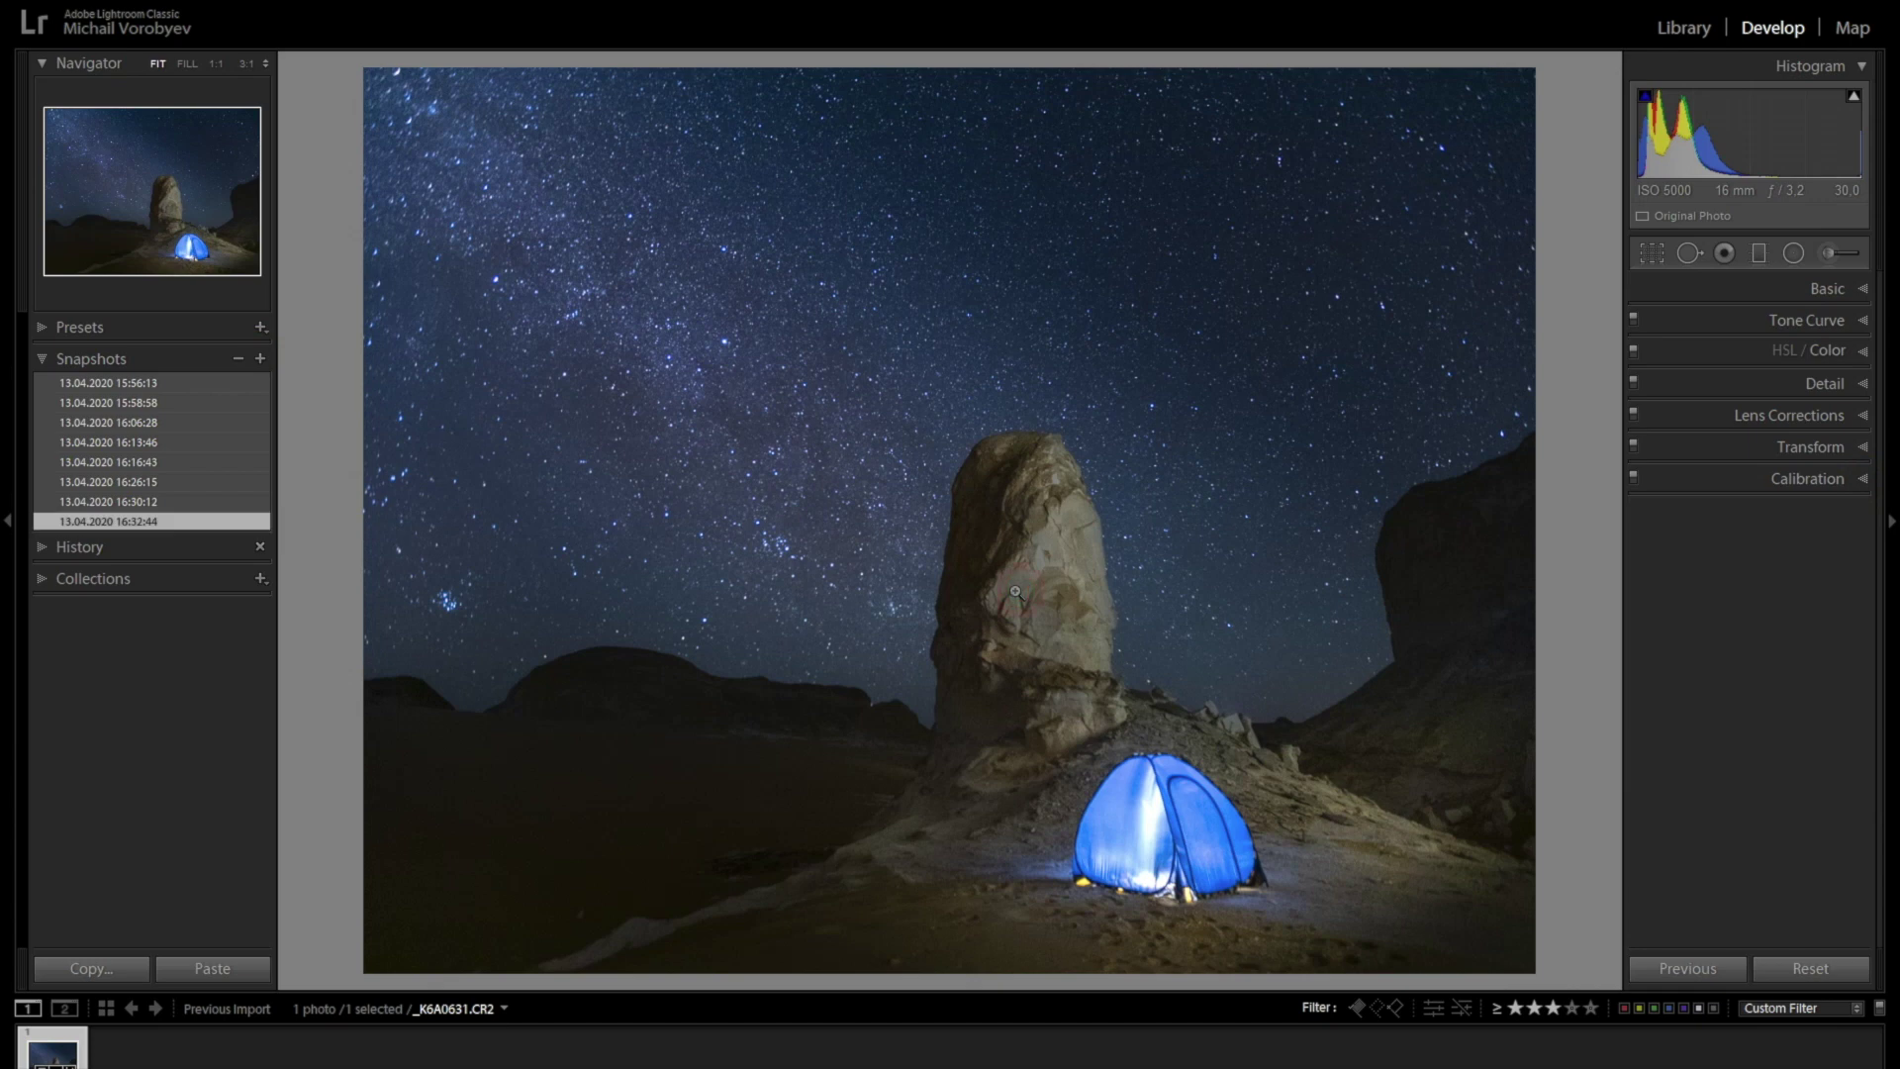
left_click(150, 503)
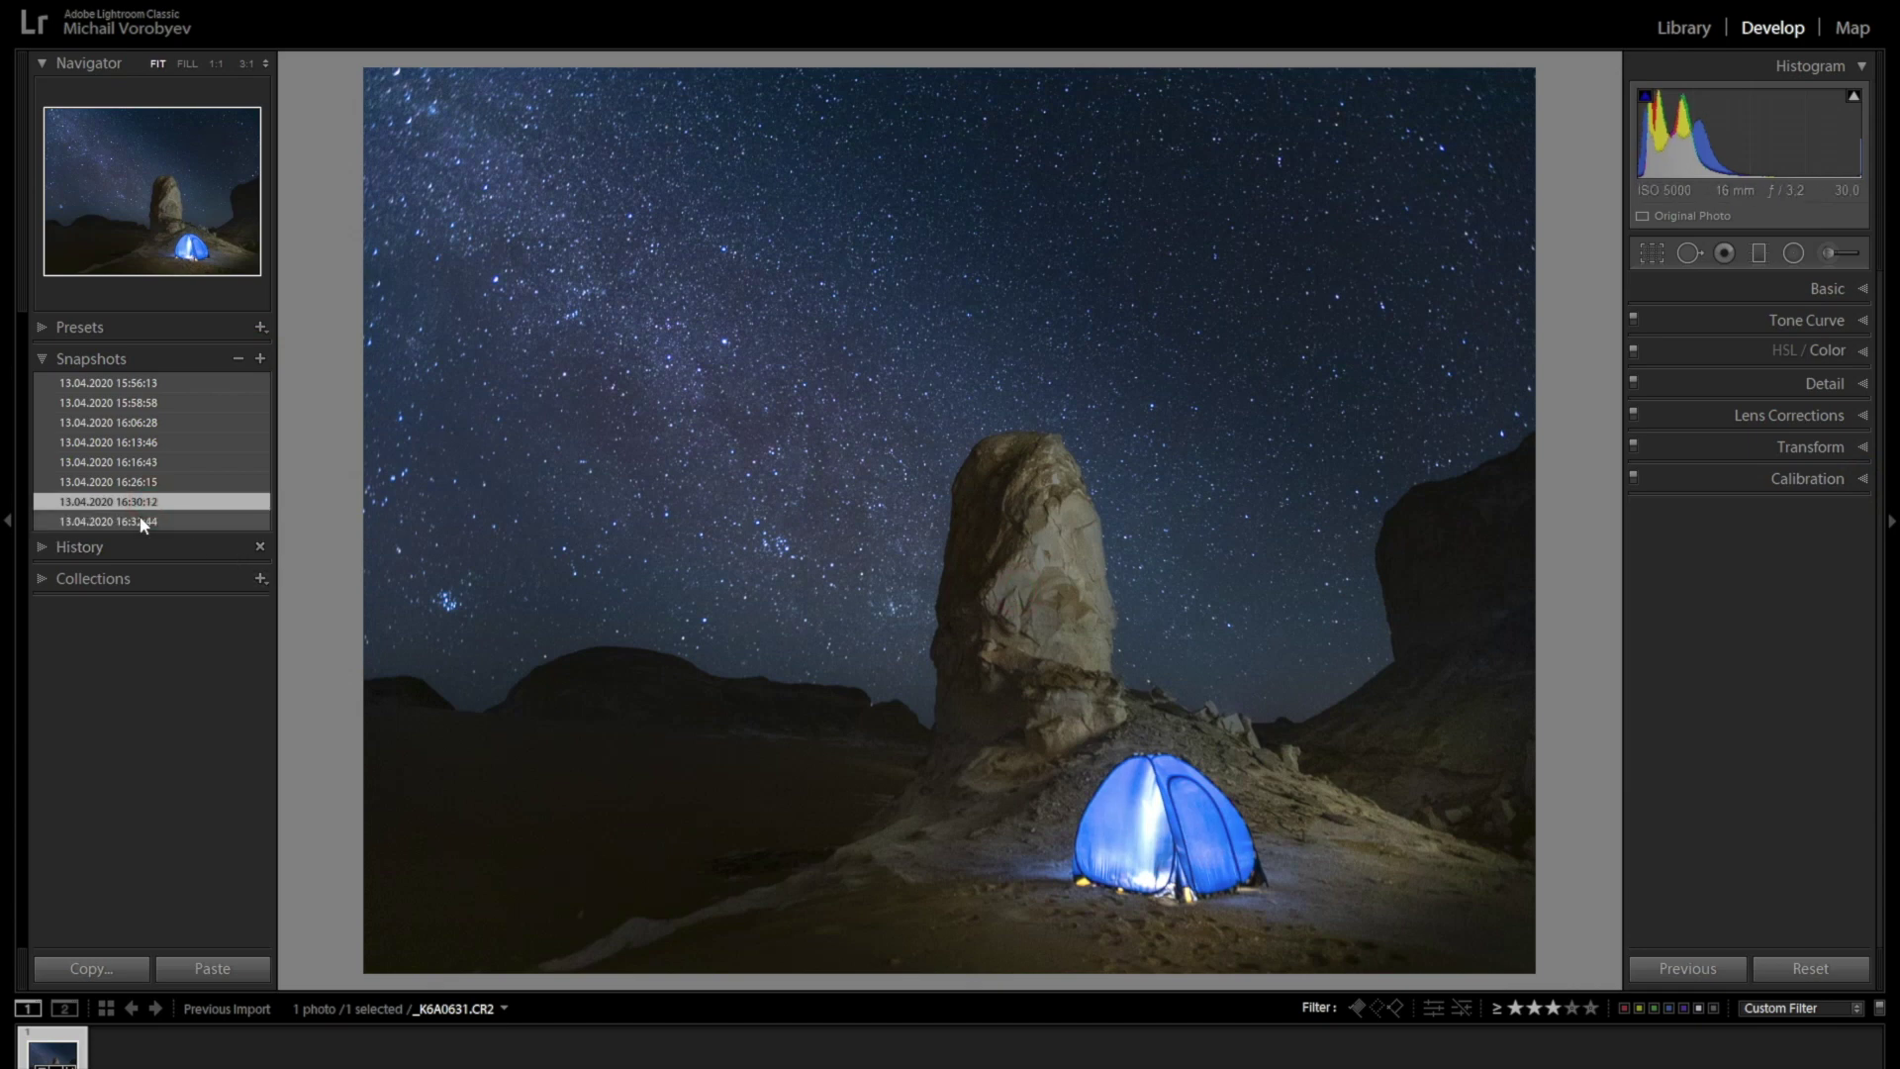
left_click(143, 522)
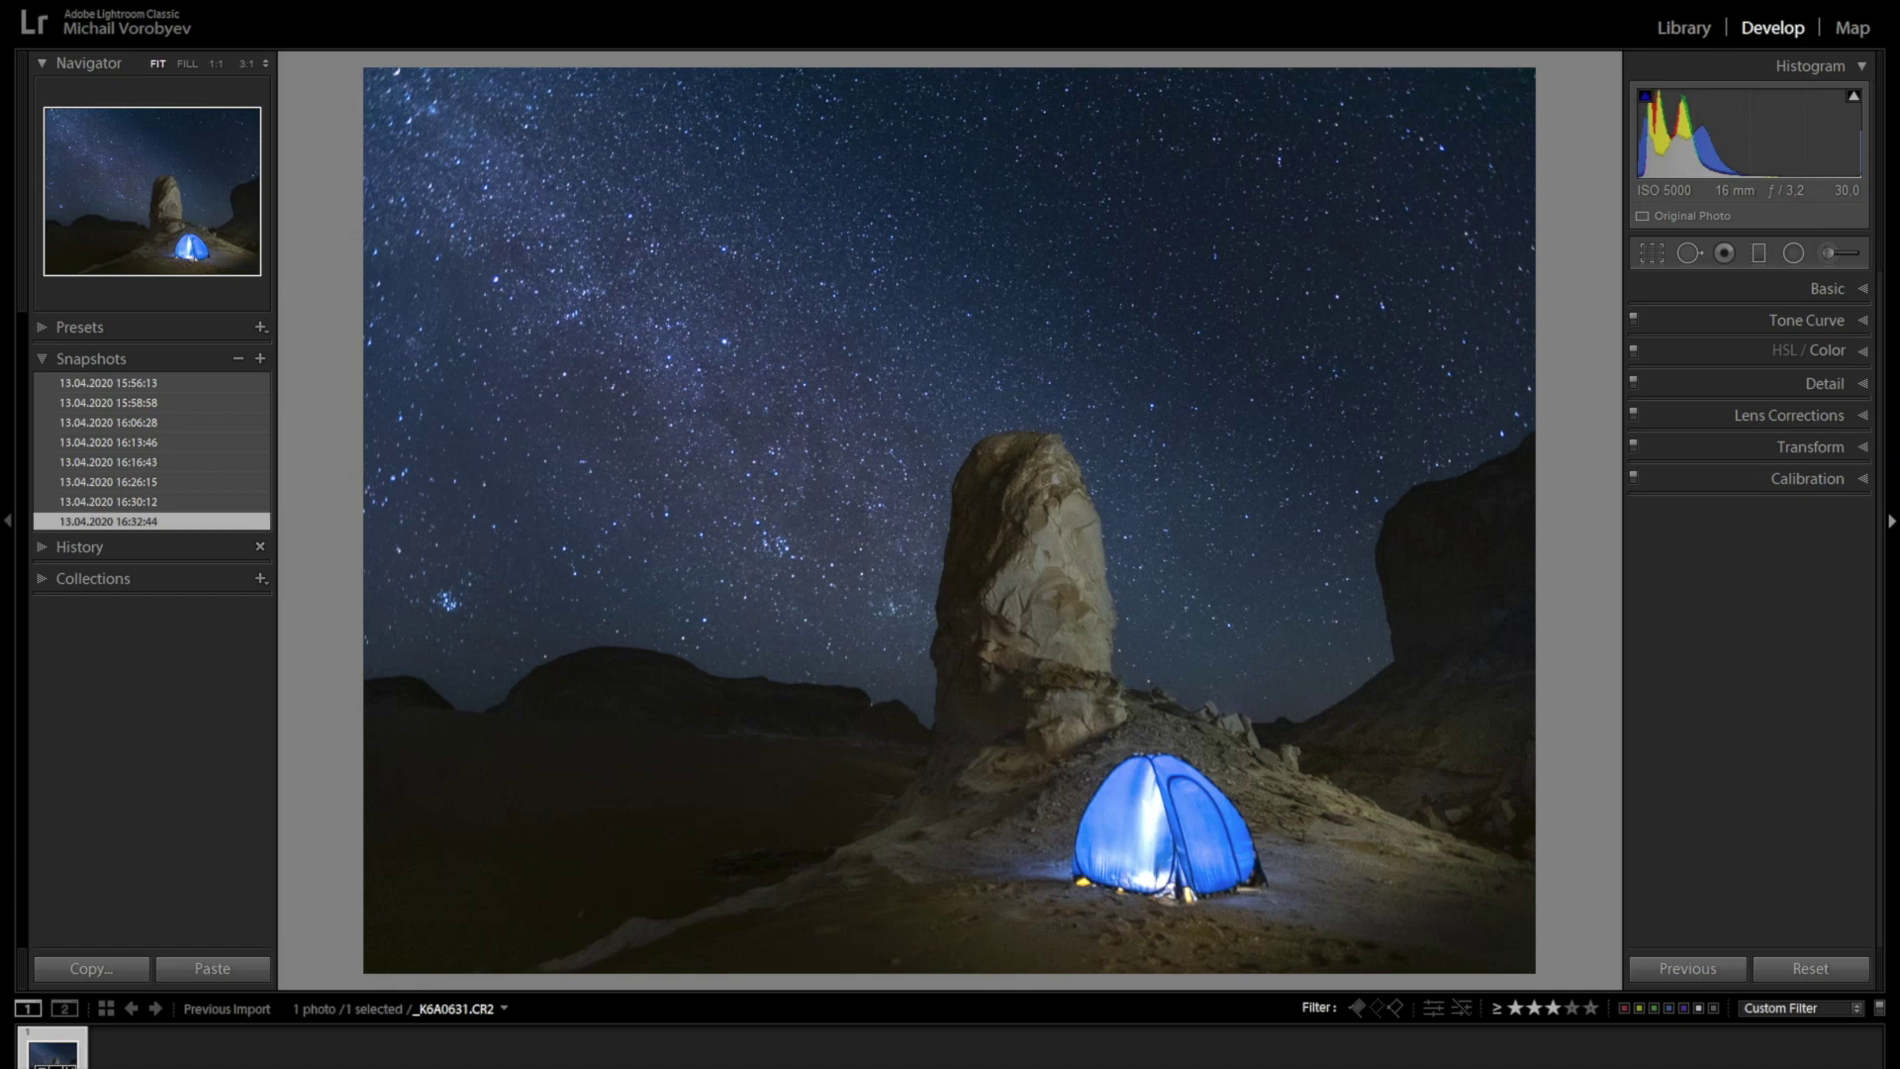
Draw a radial filter ellipse around the tent's base and nudge it into place.
left_click(1794, 254)
mouse_move(1015, 869)
left_mouse_down()
mouse_move(1260, 954)
mouse_move(1158, 894)
mouse_move(1146, 914)
left_mouse_up()
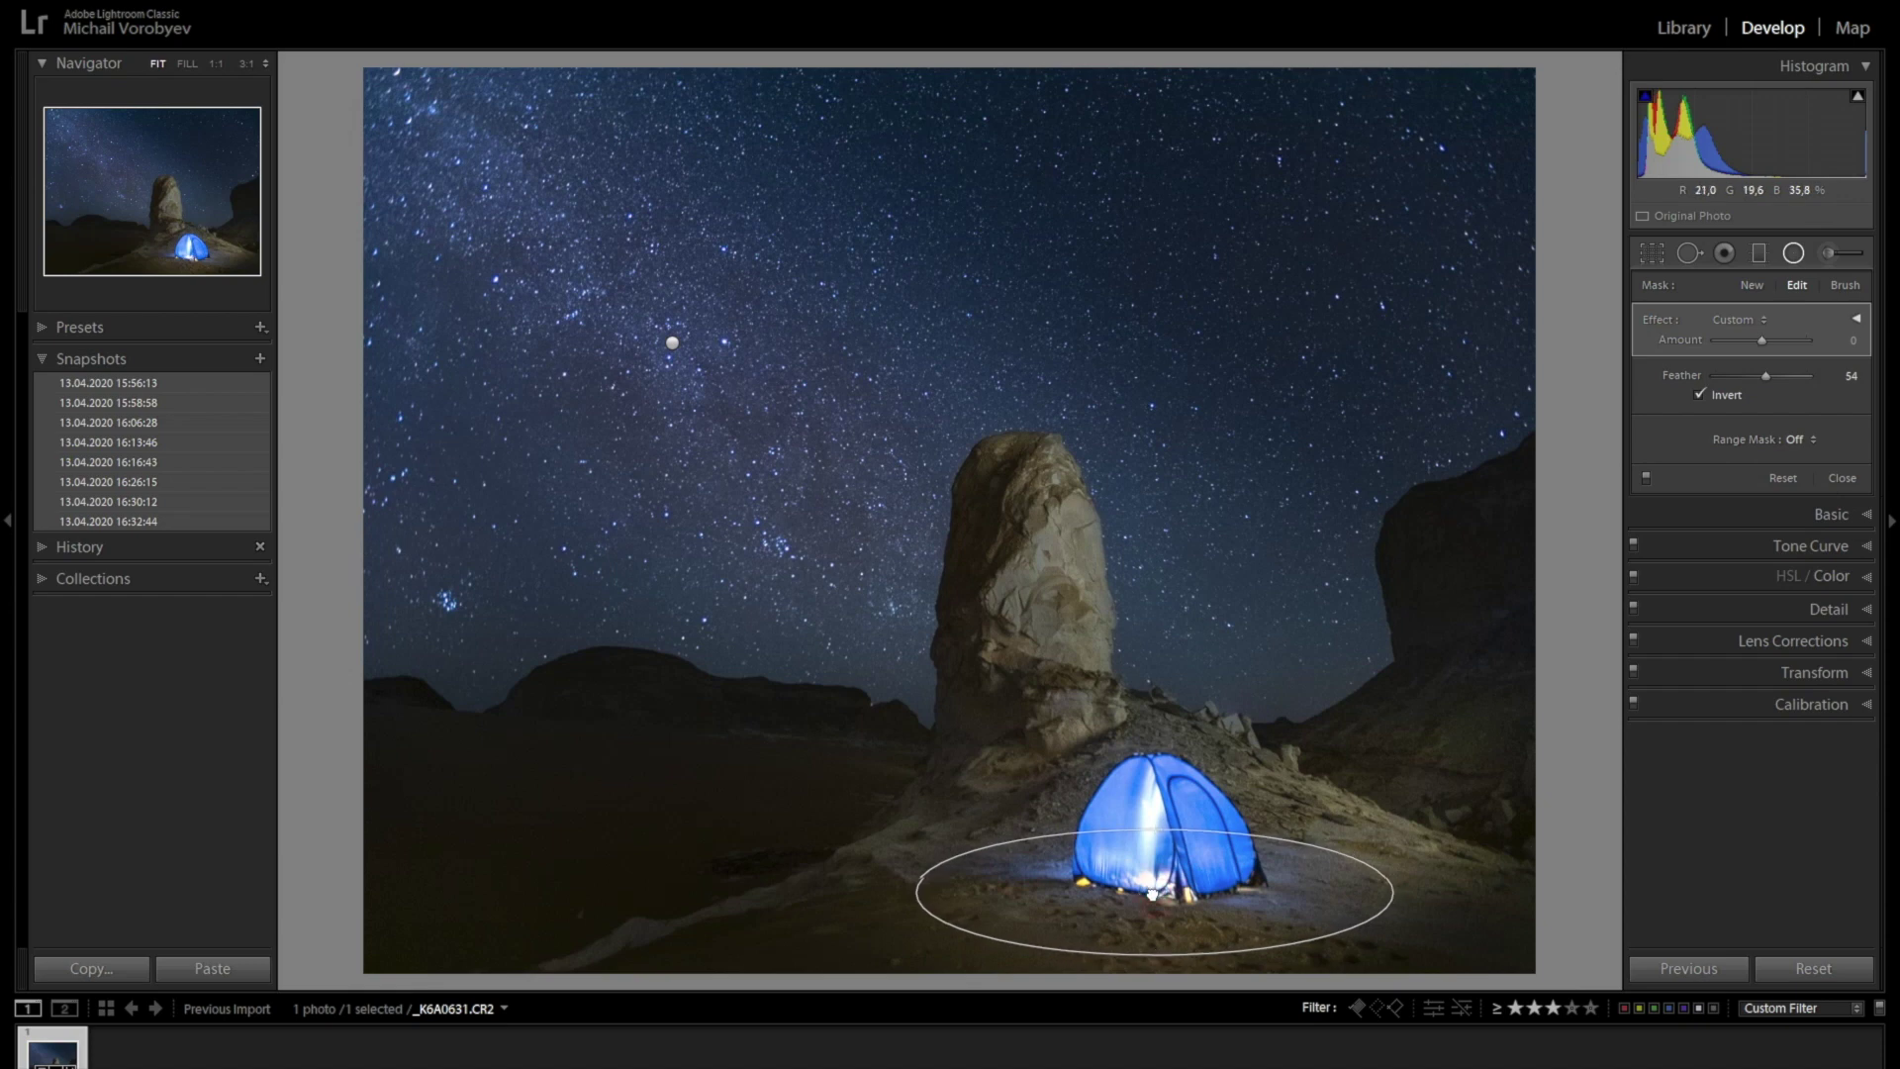
left_click_drag(1146, 914, 1160, 897)
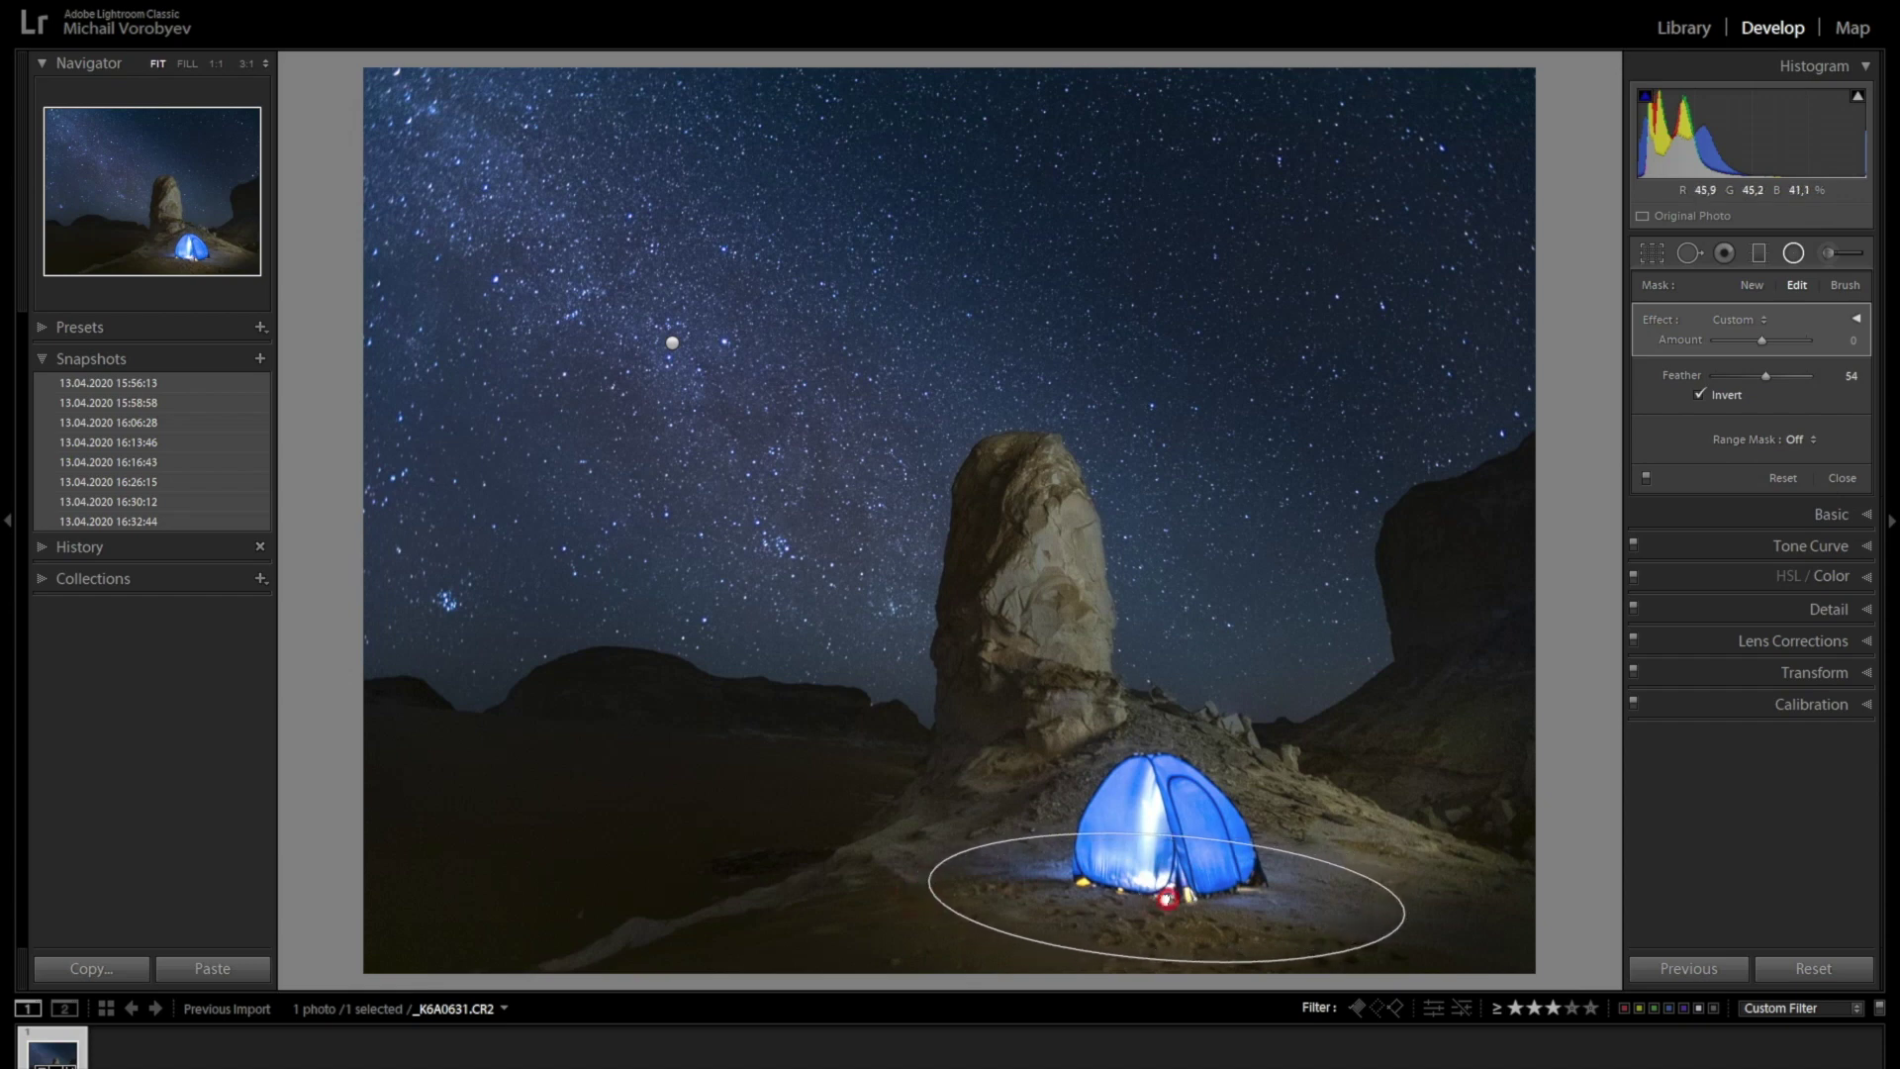
Set the filter to Exposure 0.61, Clarity 26, Highlights −13, Temp 7 and Tint 2.
left_click(1856, 319)
left_click_drag(1762, 391, 1779, 471)
left_click_drag(1773, 540, 1776, 539)
mouse_move(1761, 429)
left_mouse_down()
mouse_move(1771, 395)
mouse_move(1755, 434)
left_mouse_up()
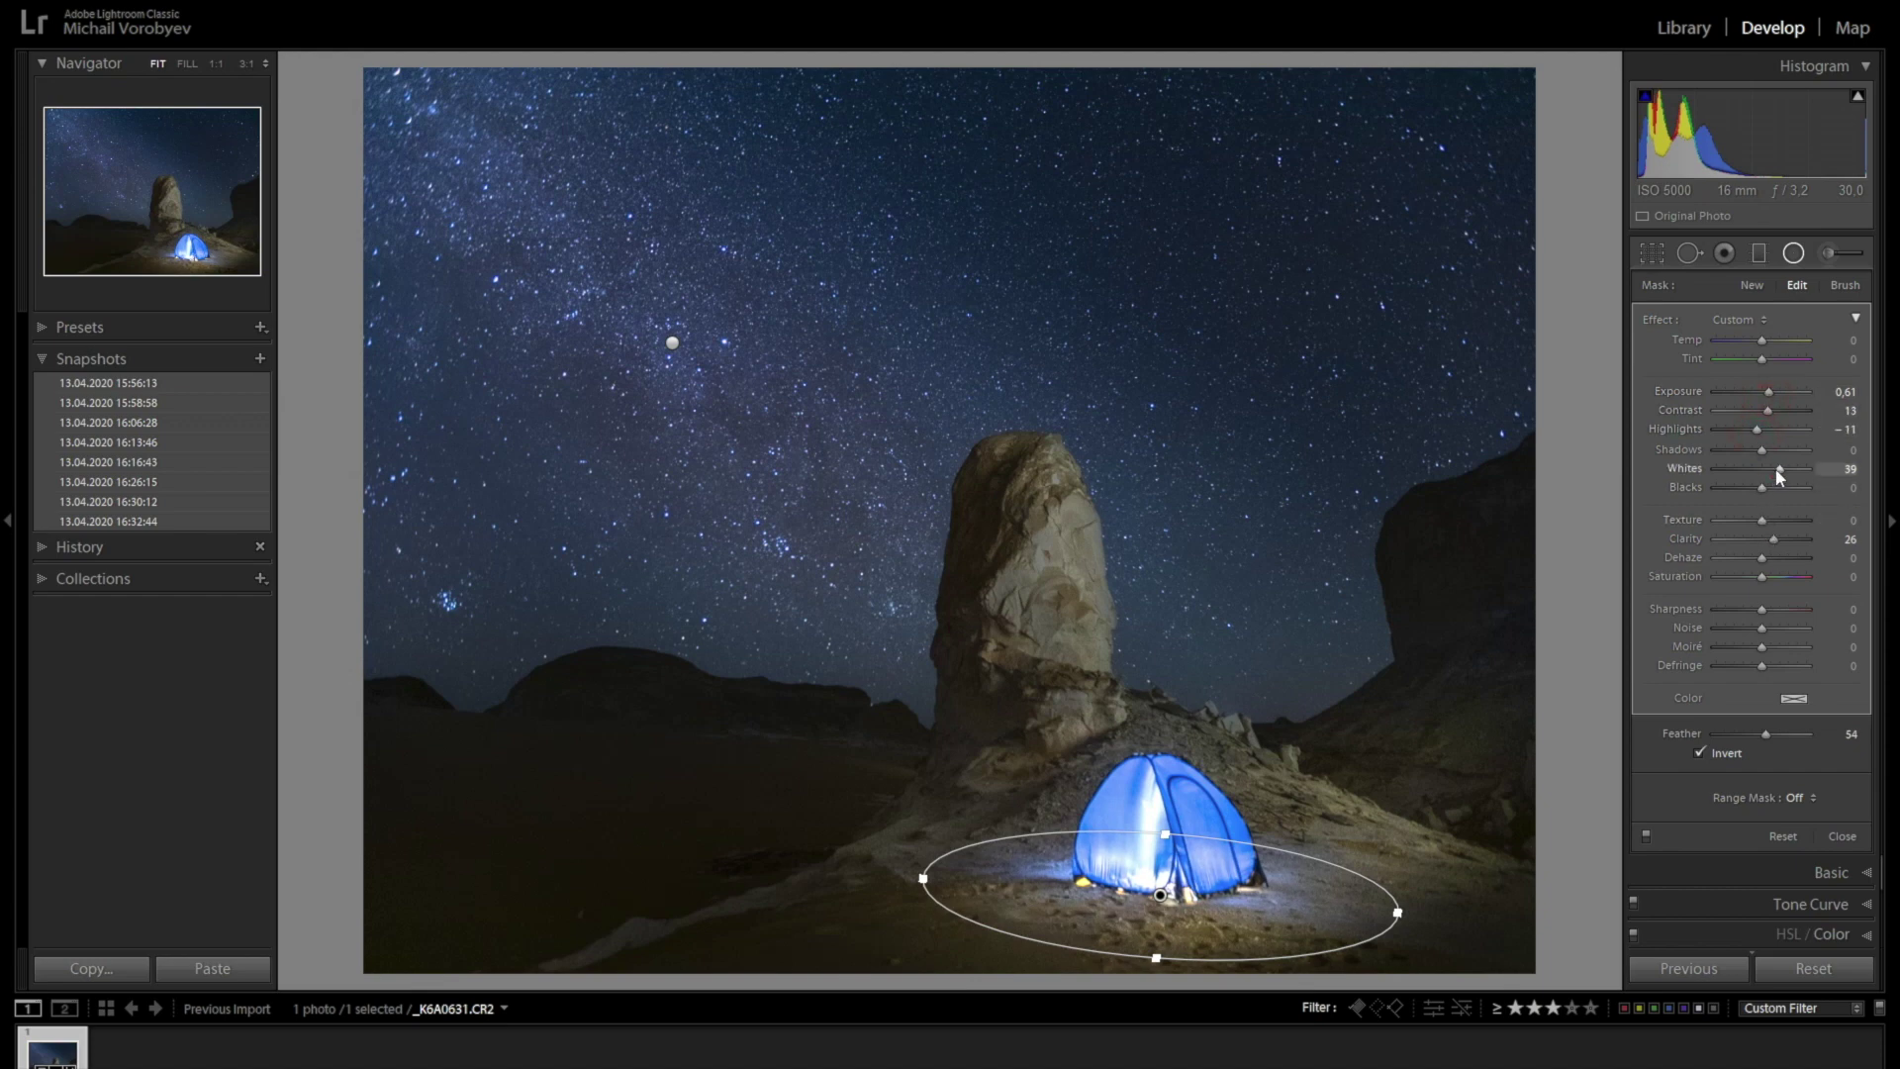
left_click_drag(1757, 429, 1755, 429)
left_click_drag(1764, 339, 1766, 339)
left_click_drag(1764, 358, 1765, 359)
Restrict the tent filter with a Luminance range mask, preview it, and widen the ellipse.
left_click(1795, 798)
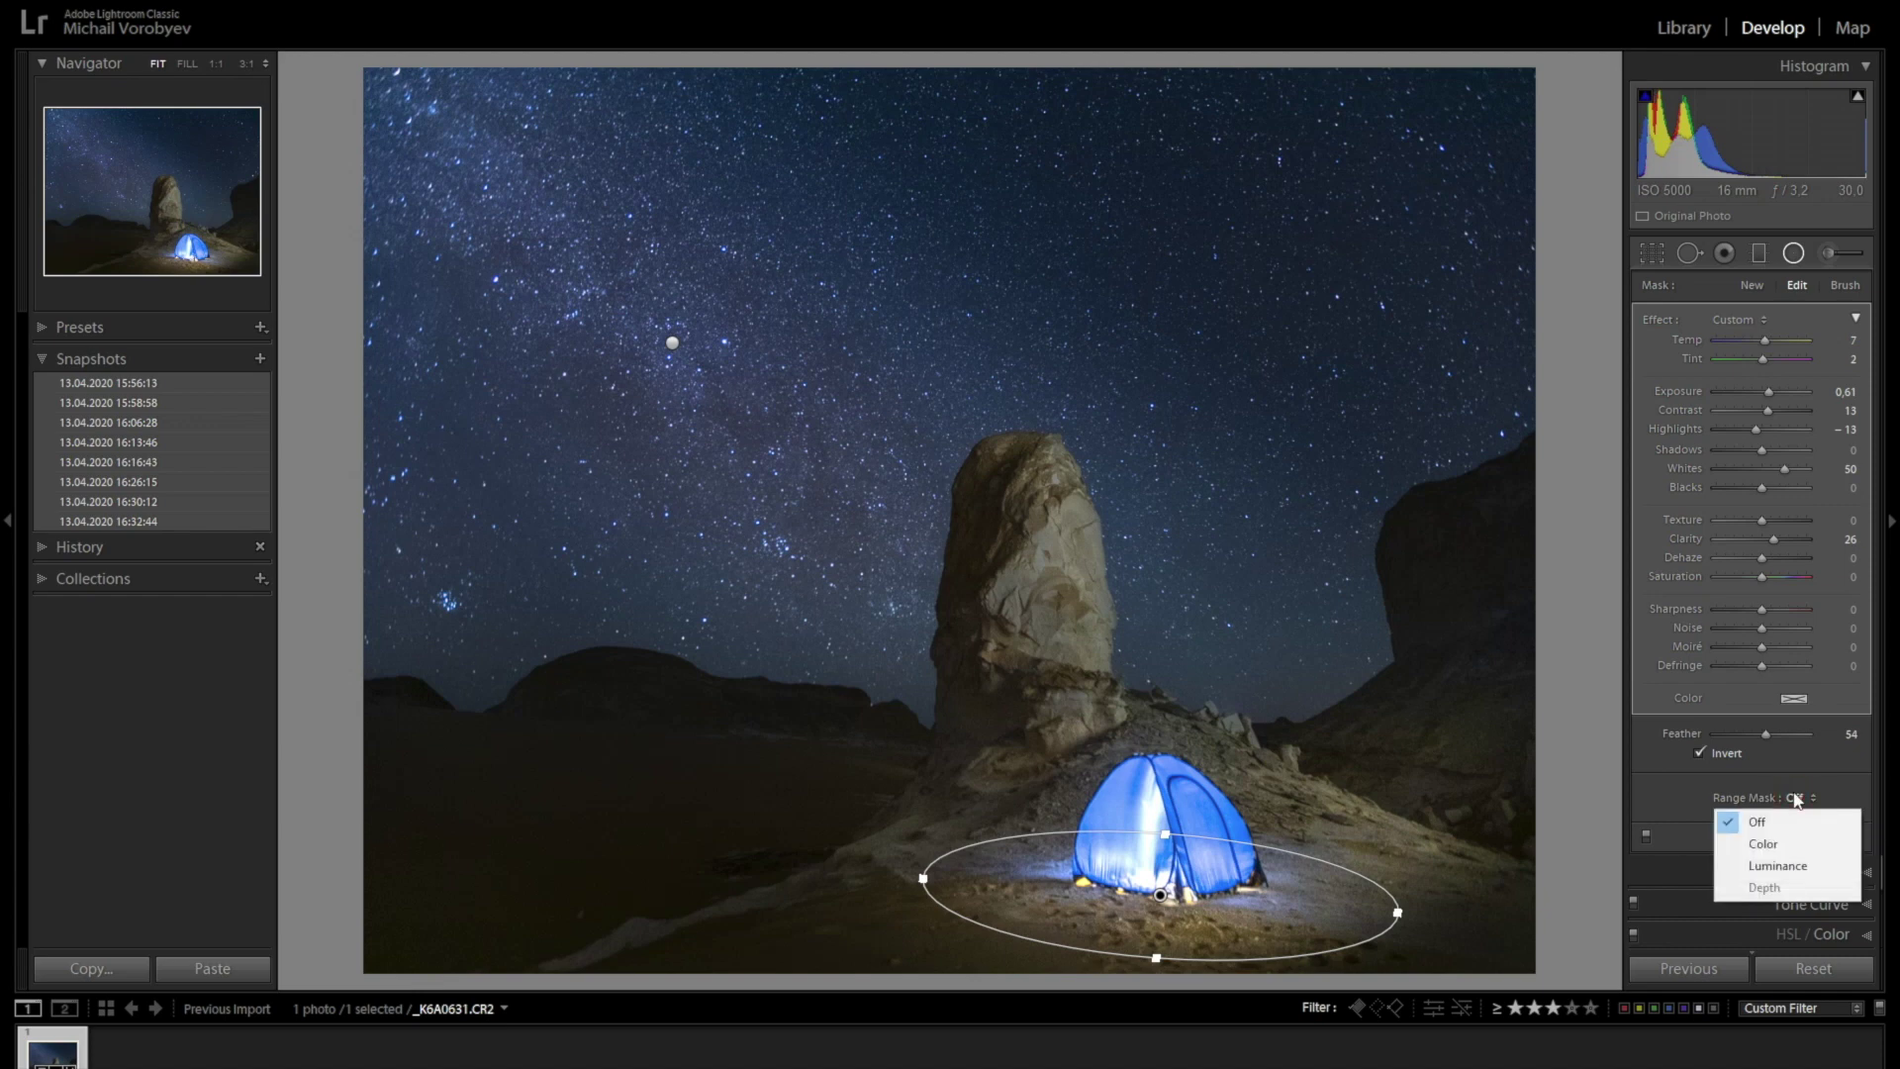
left_click(1815, 863)
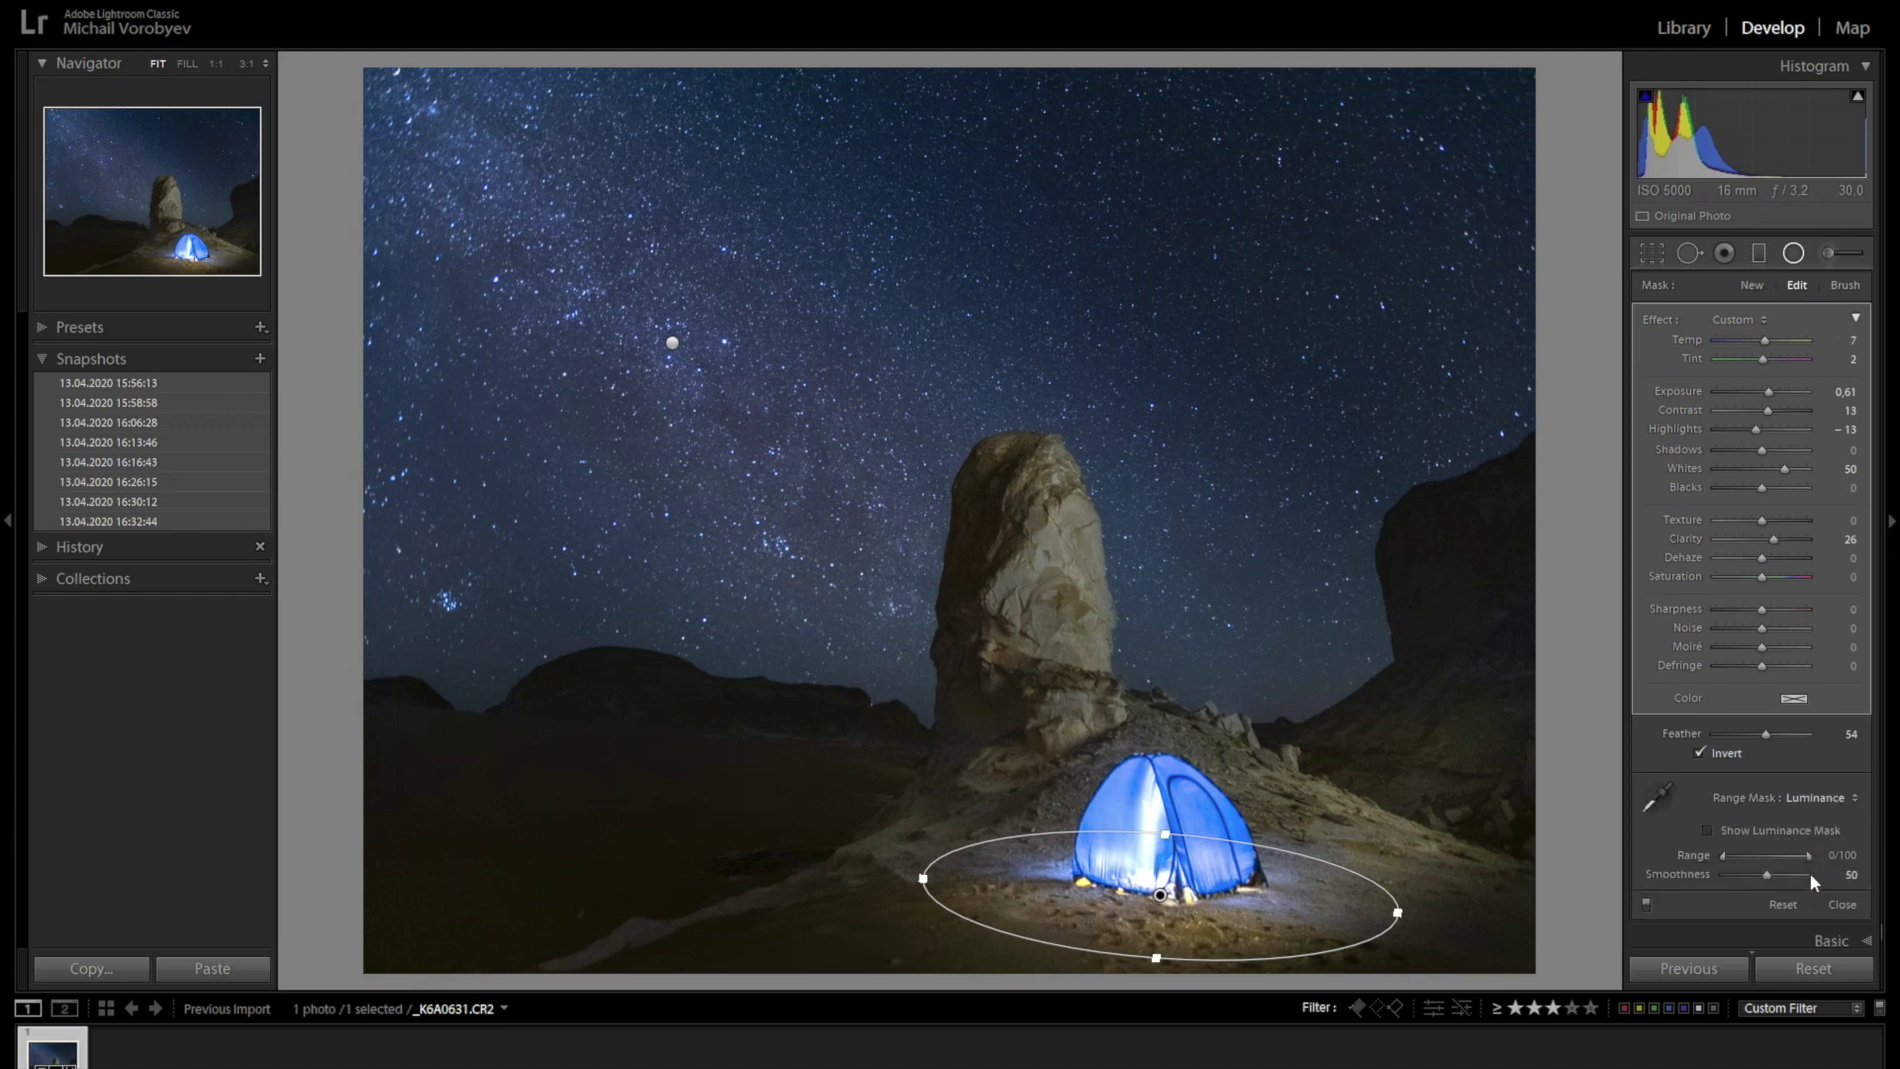
left_click(1707, 832)
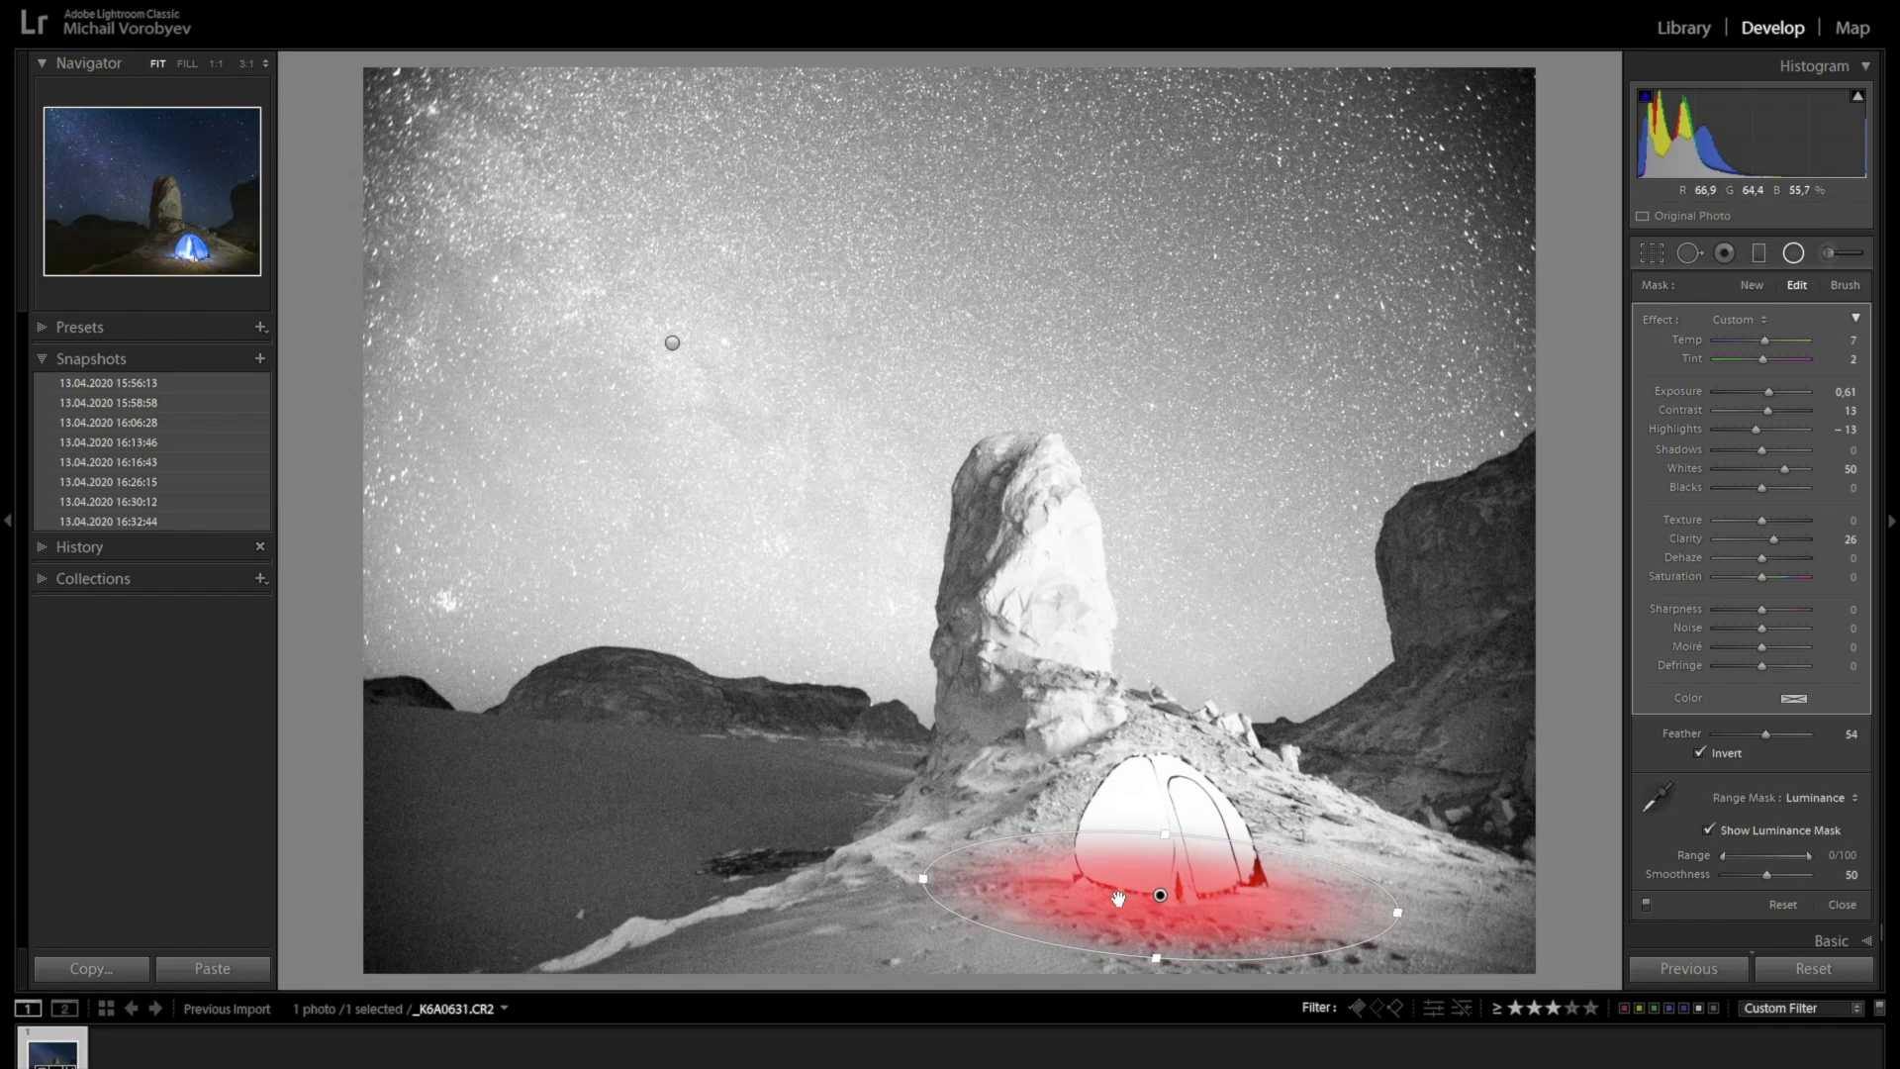
left_click_drag(924, 878, 884, 874)
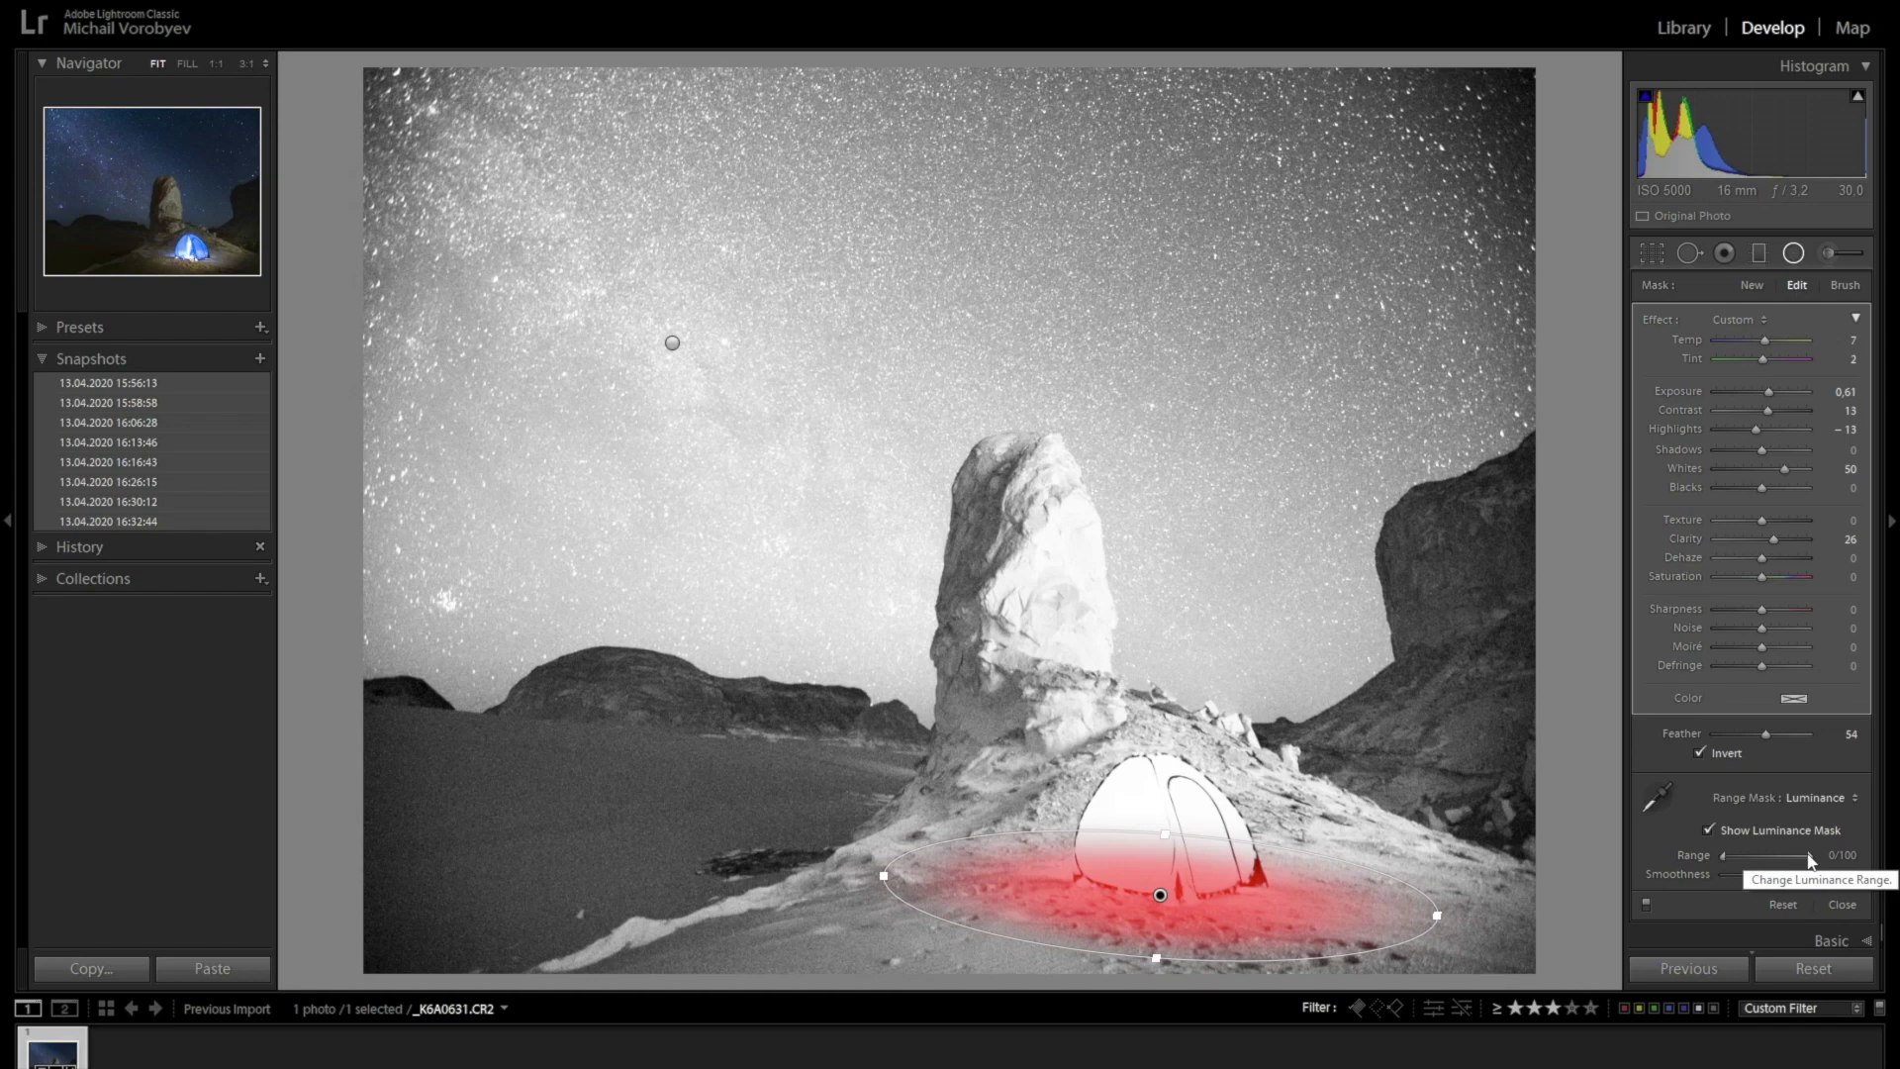
Settle the luminance range at 0/99, hiding the mask preview.
left_click_drag(1808, 856, 1807, 857)
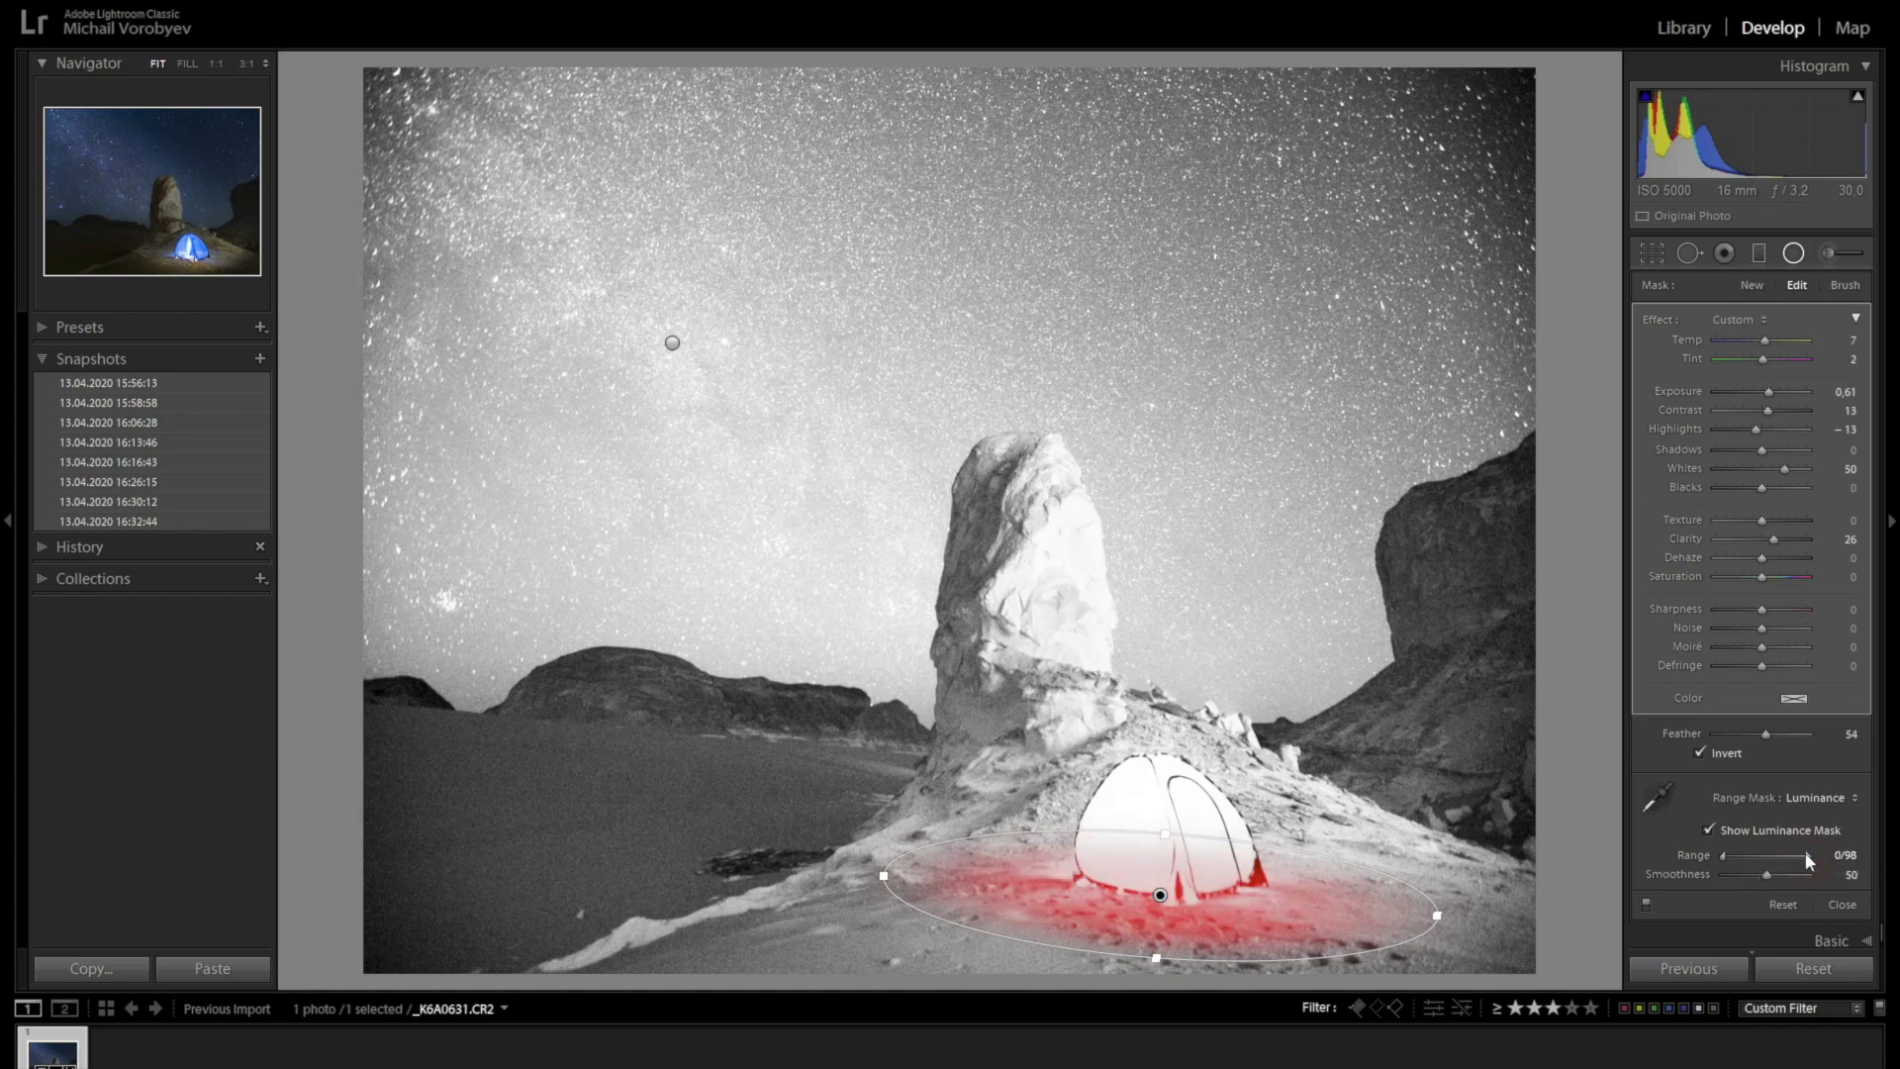
left_click_drag(1806, 858, 1809, 857)
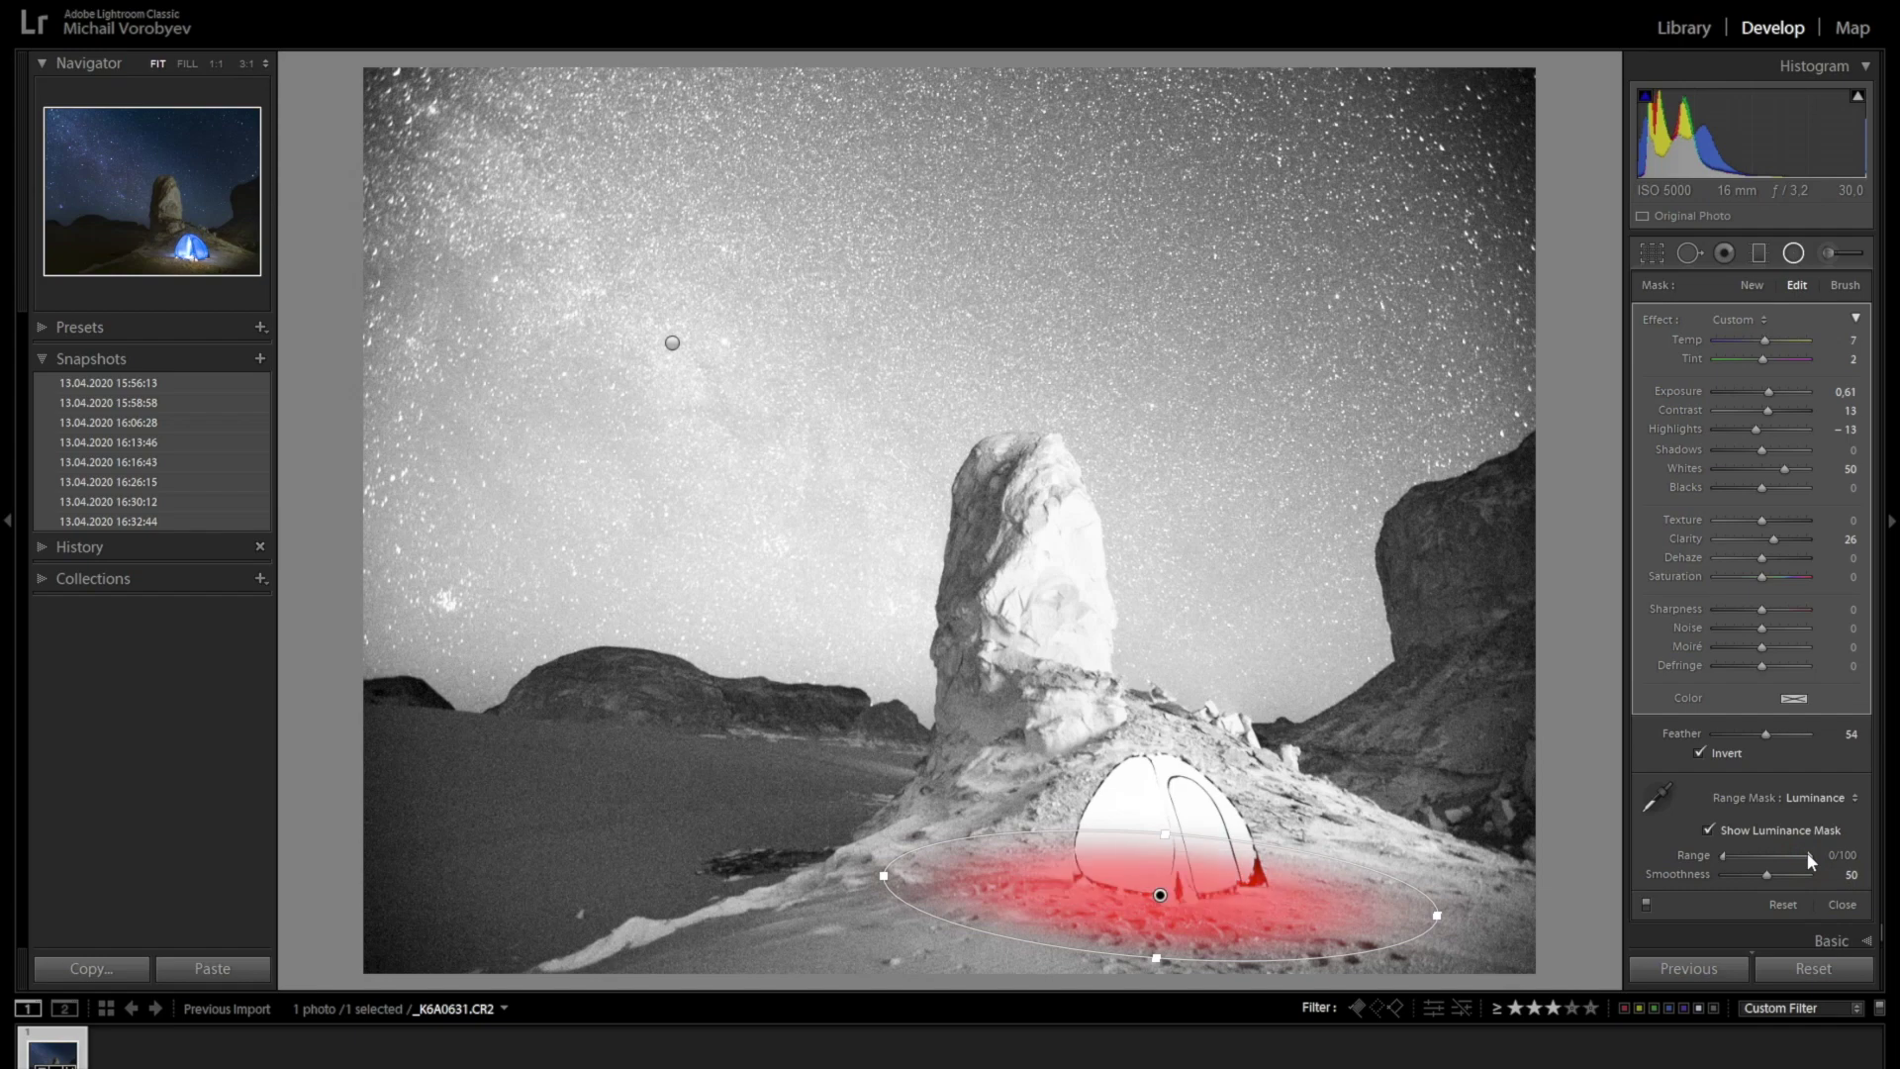
left_click_drag(1808, 857, 1806, 857)
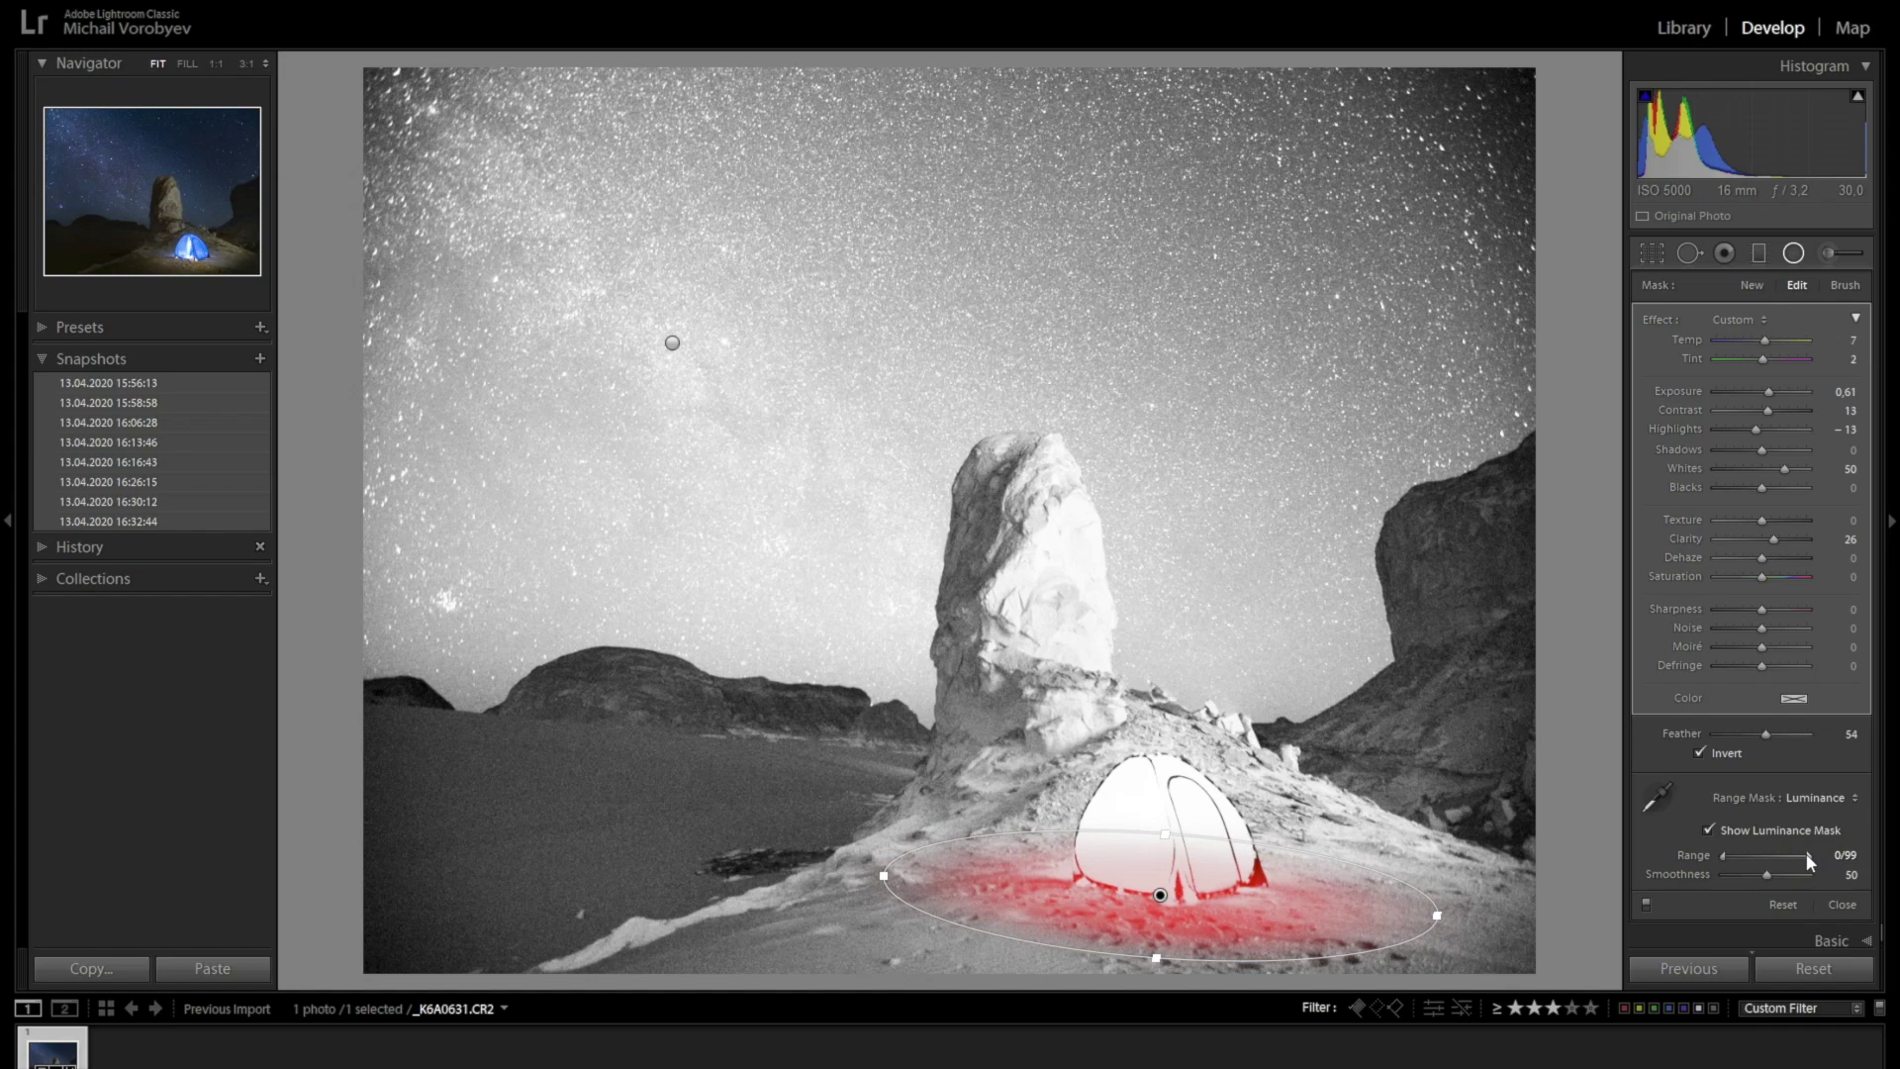
left_click(1707, 828)
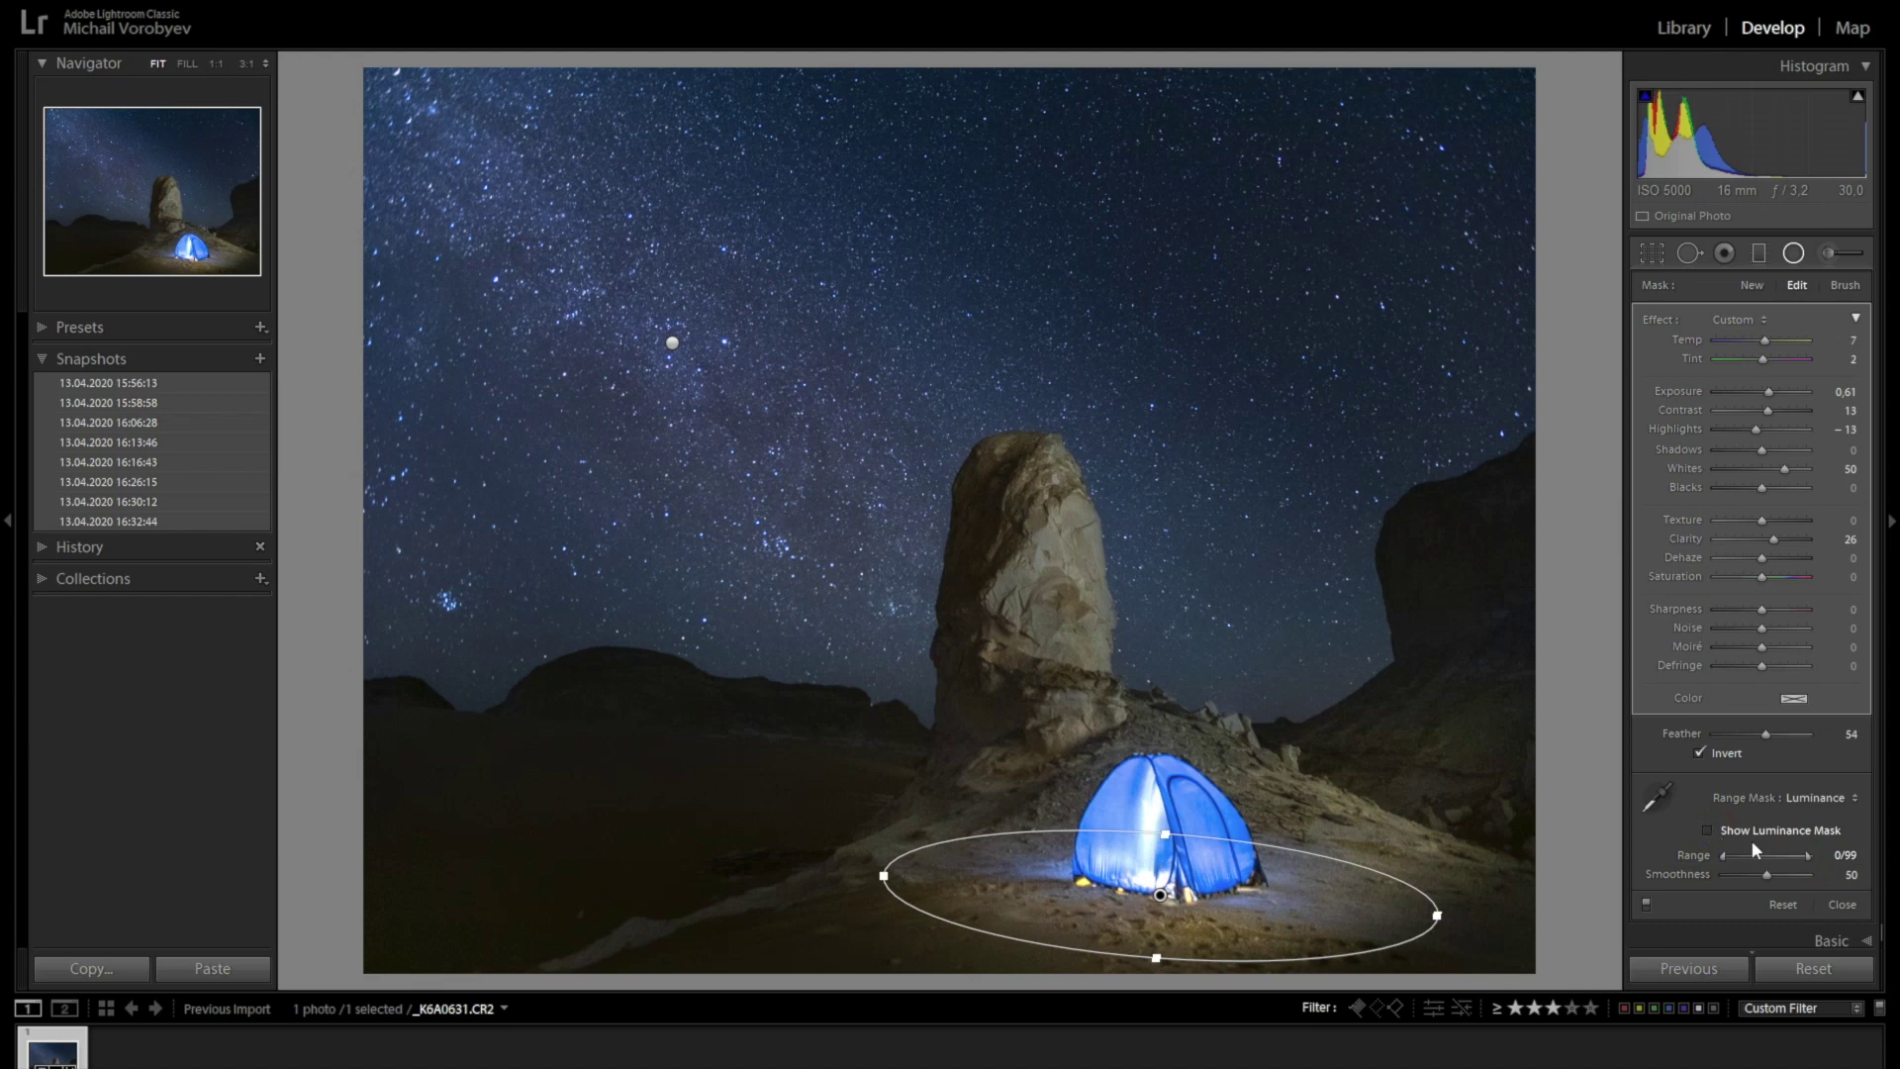
left_click_drag(1805, 855, 1817, 855)
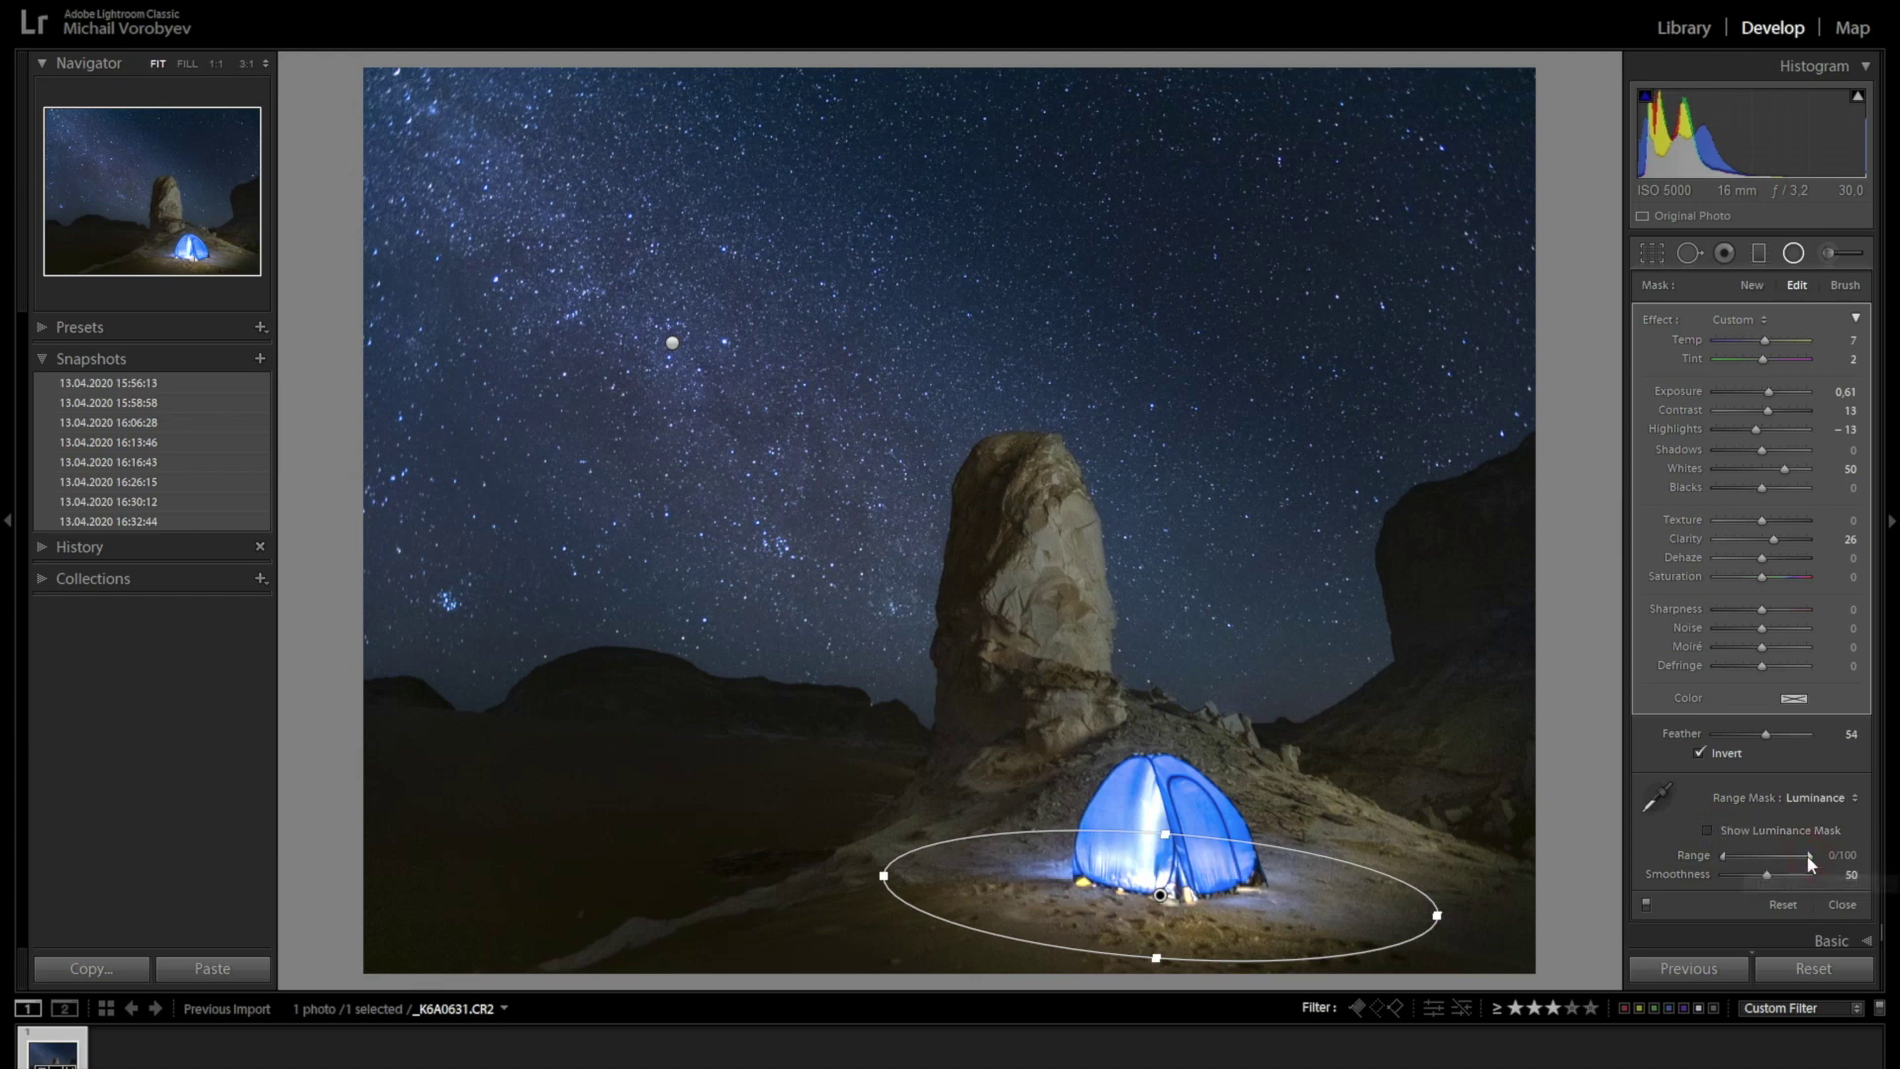
left_click_drag(1807, 855, 1805, 857)
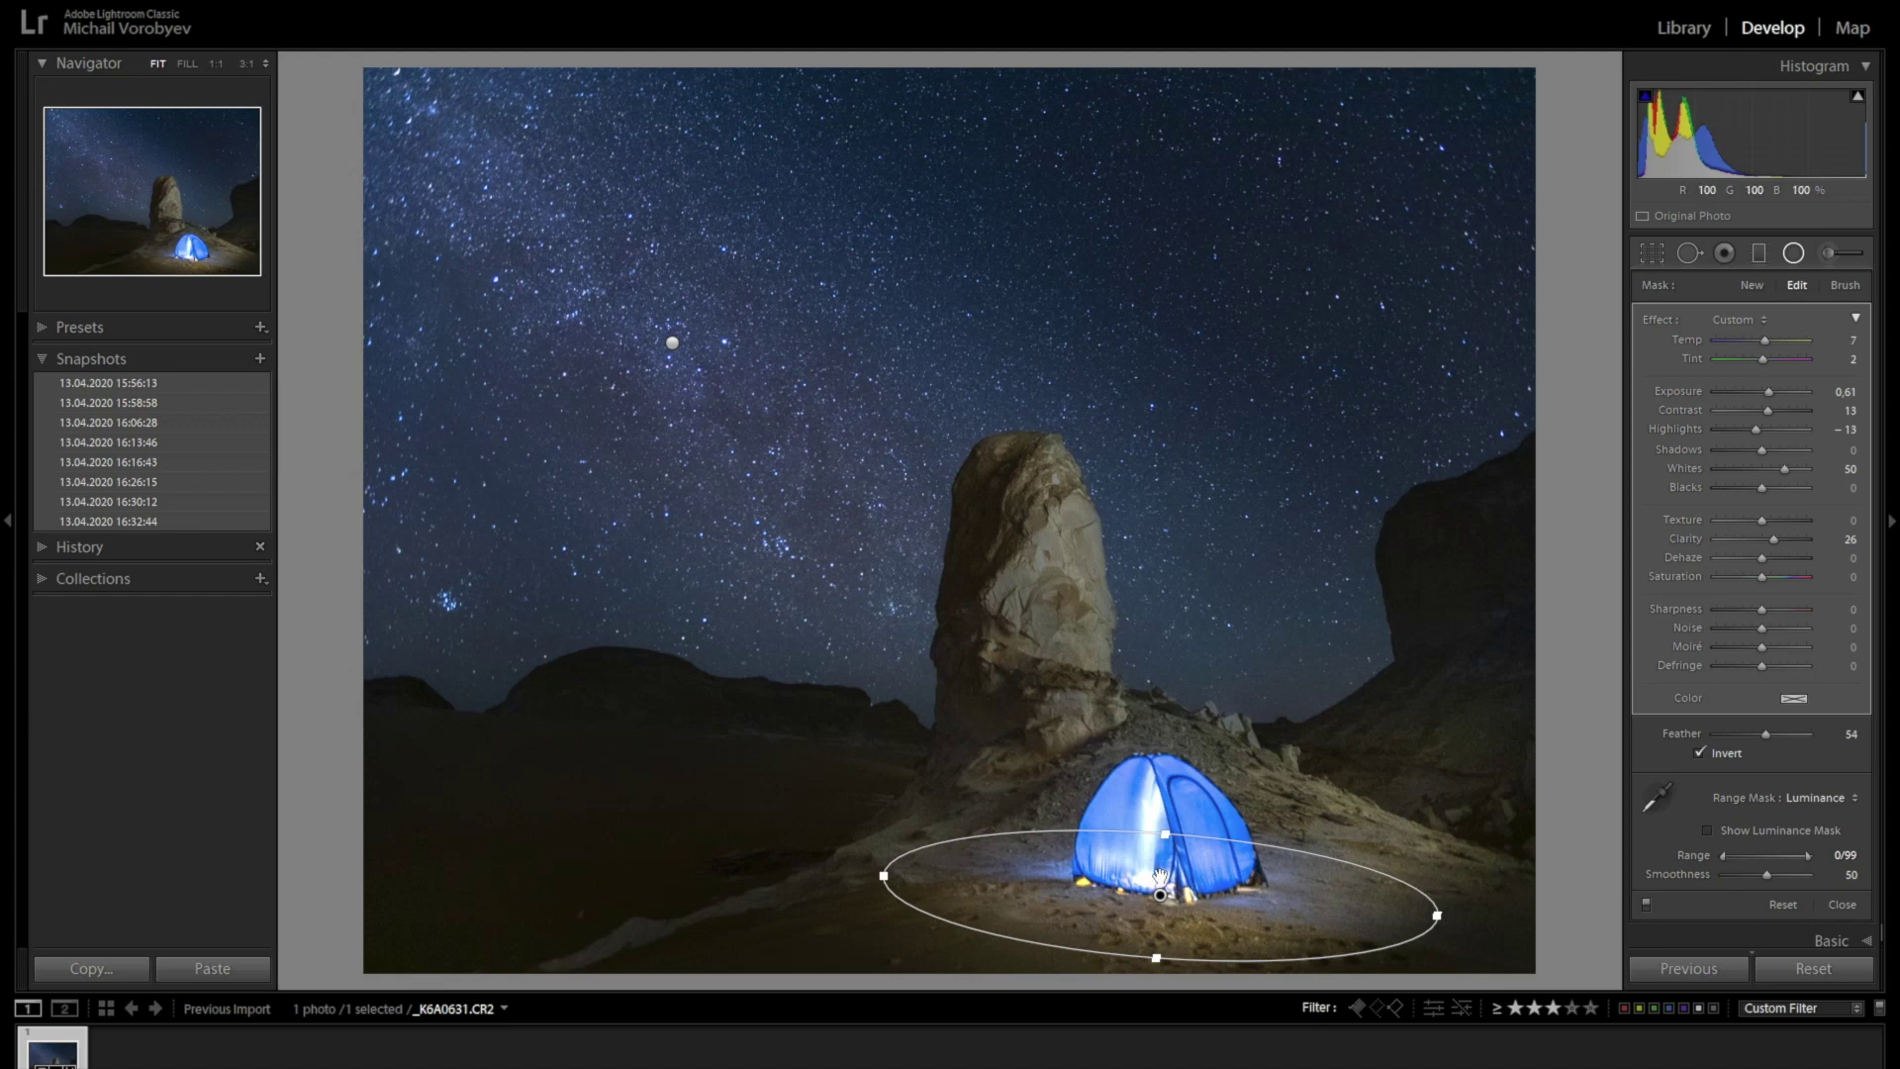
Raise the filter's Exposure to 0.96, lower Highlights to −20, and close the filter.
left_click(1773, 390)
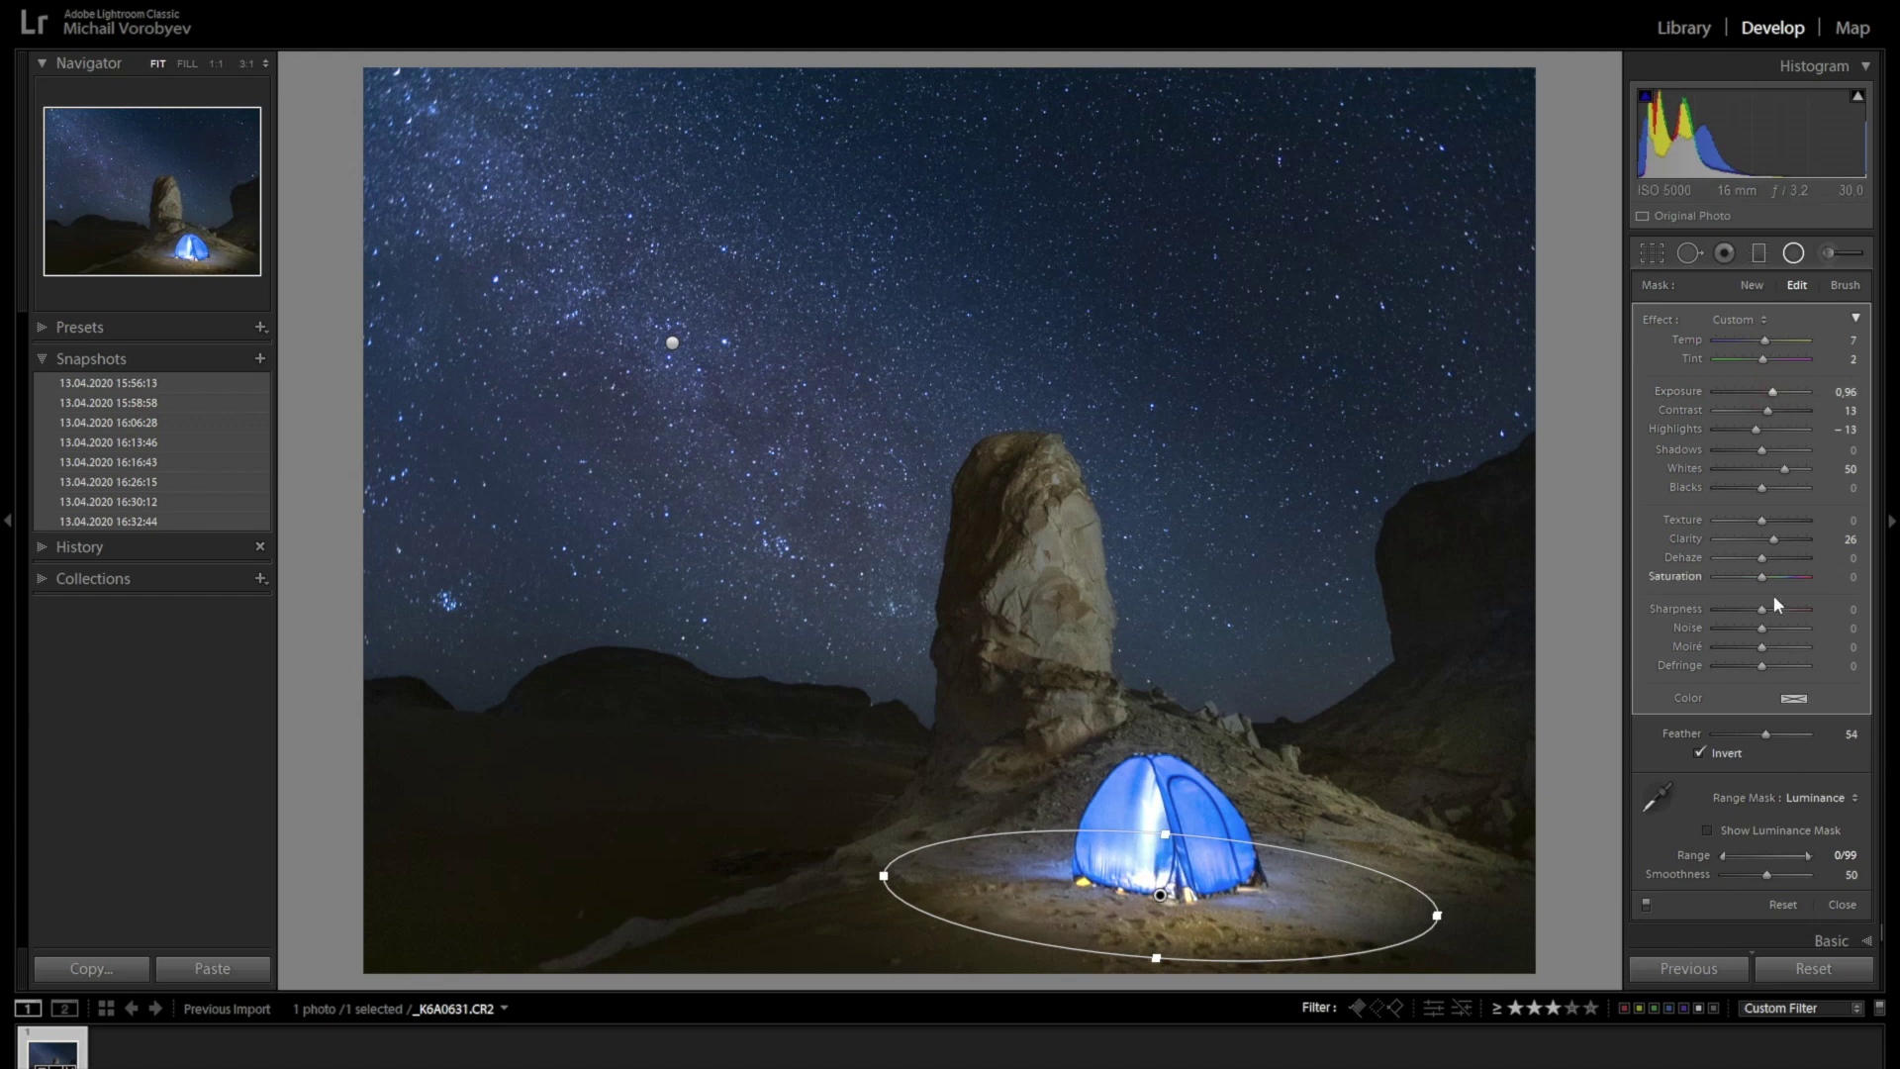
left_click_drag(1756, 428, 1753, 429)
left_click(1826, 900)
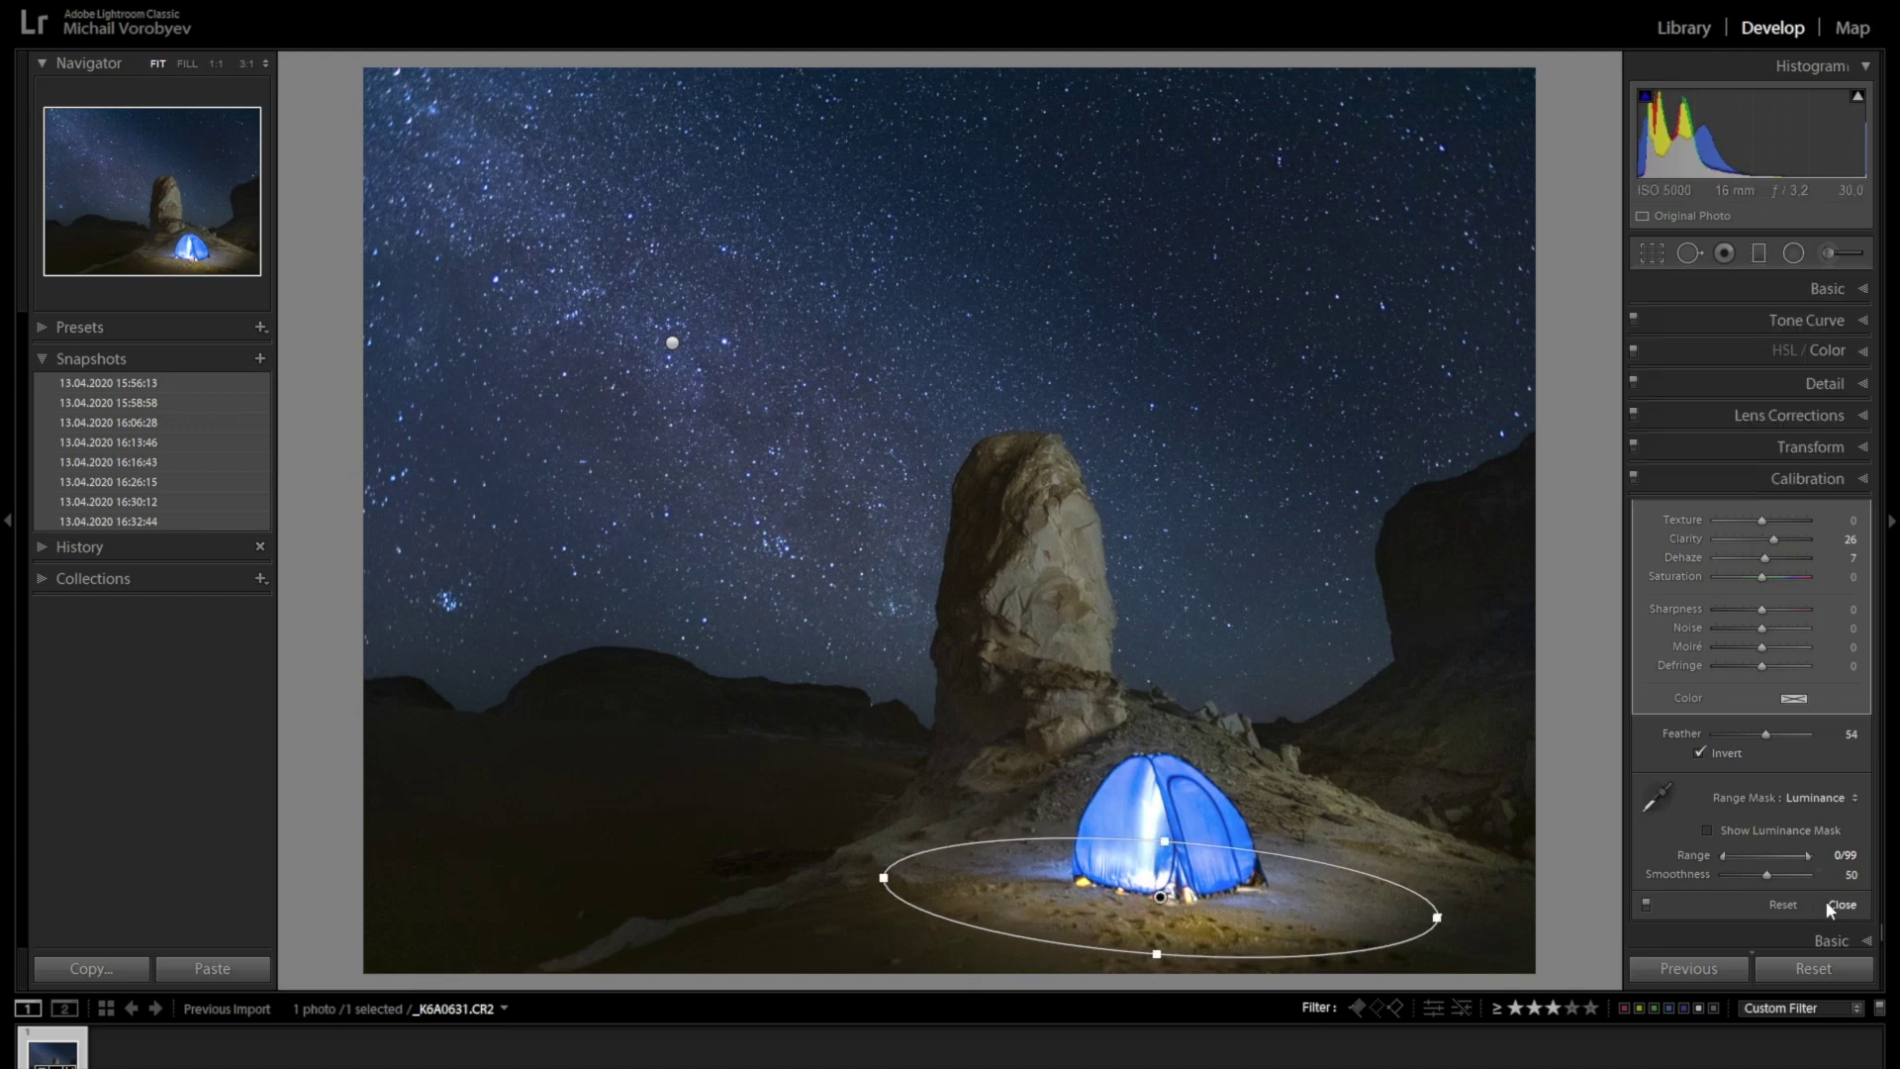
Create snapshot 13.04.2020 16:37:59 and compare it against the 16:32:44 snapshot.
left_click(260, 359)
left_click(1042, 582)
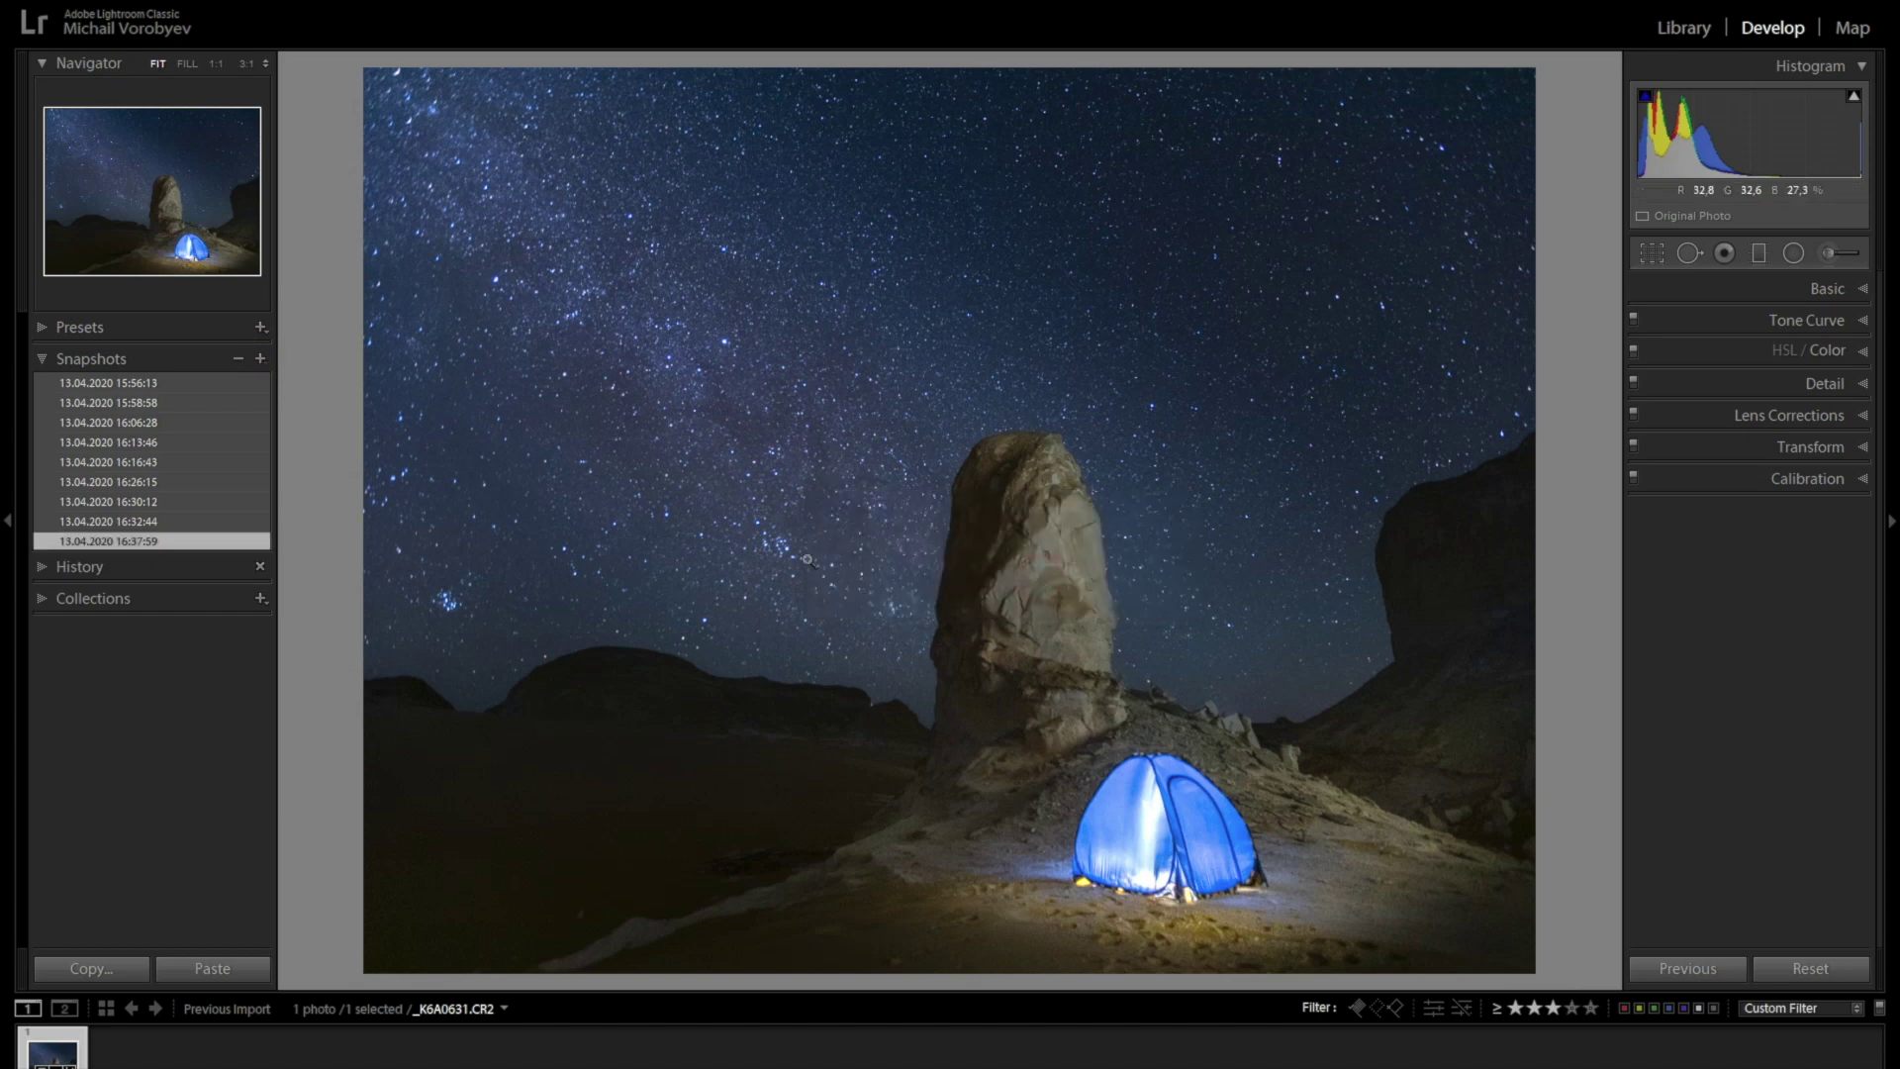
left_click(126, 522)
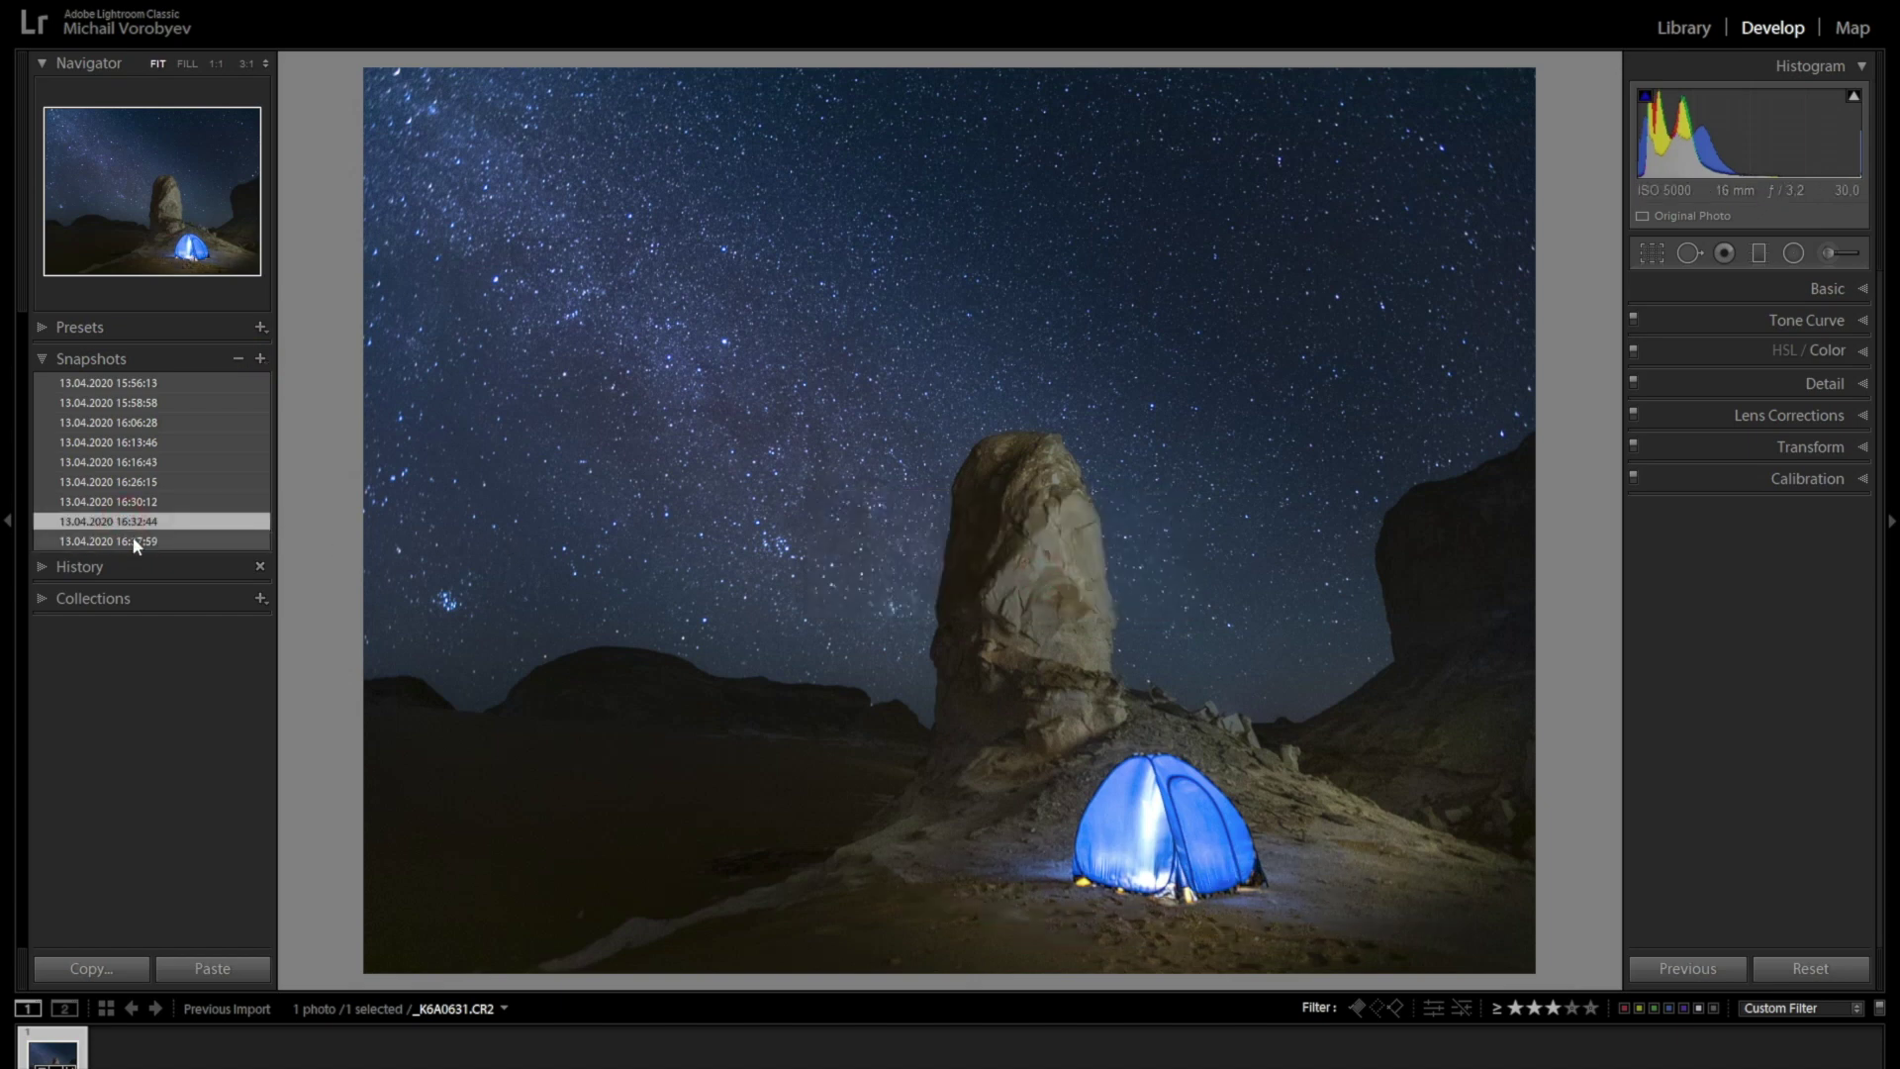
left_click(134, 540)
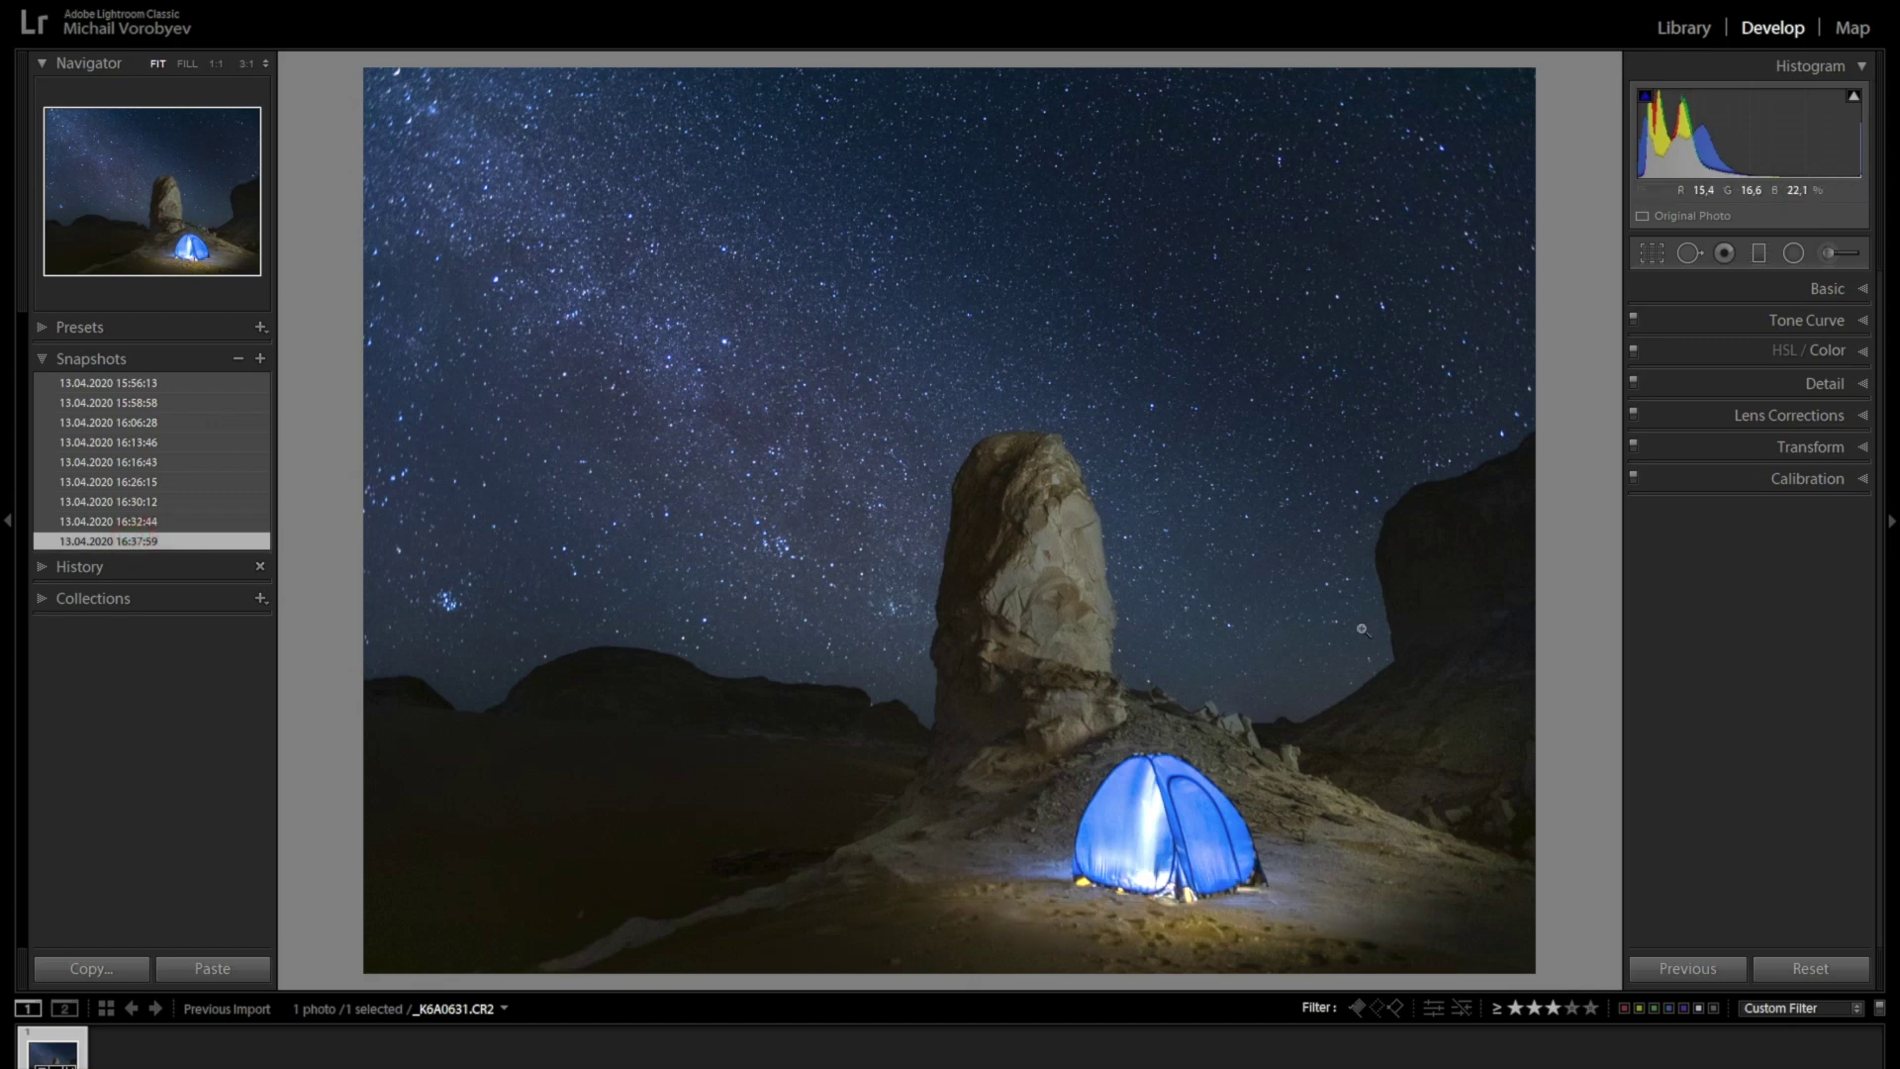
left_click(1793, 255)
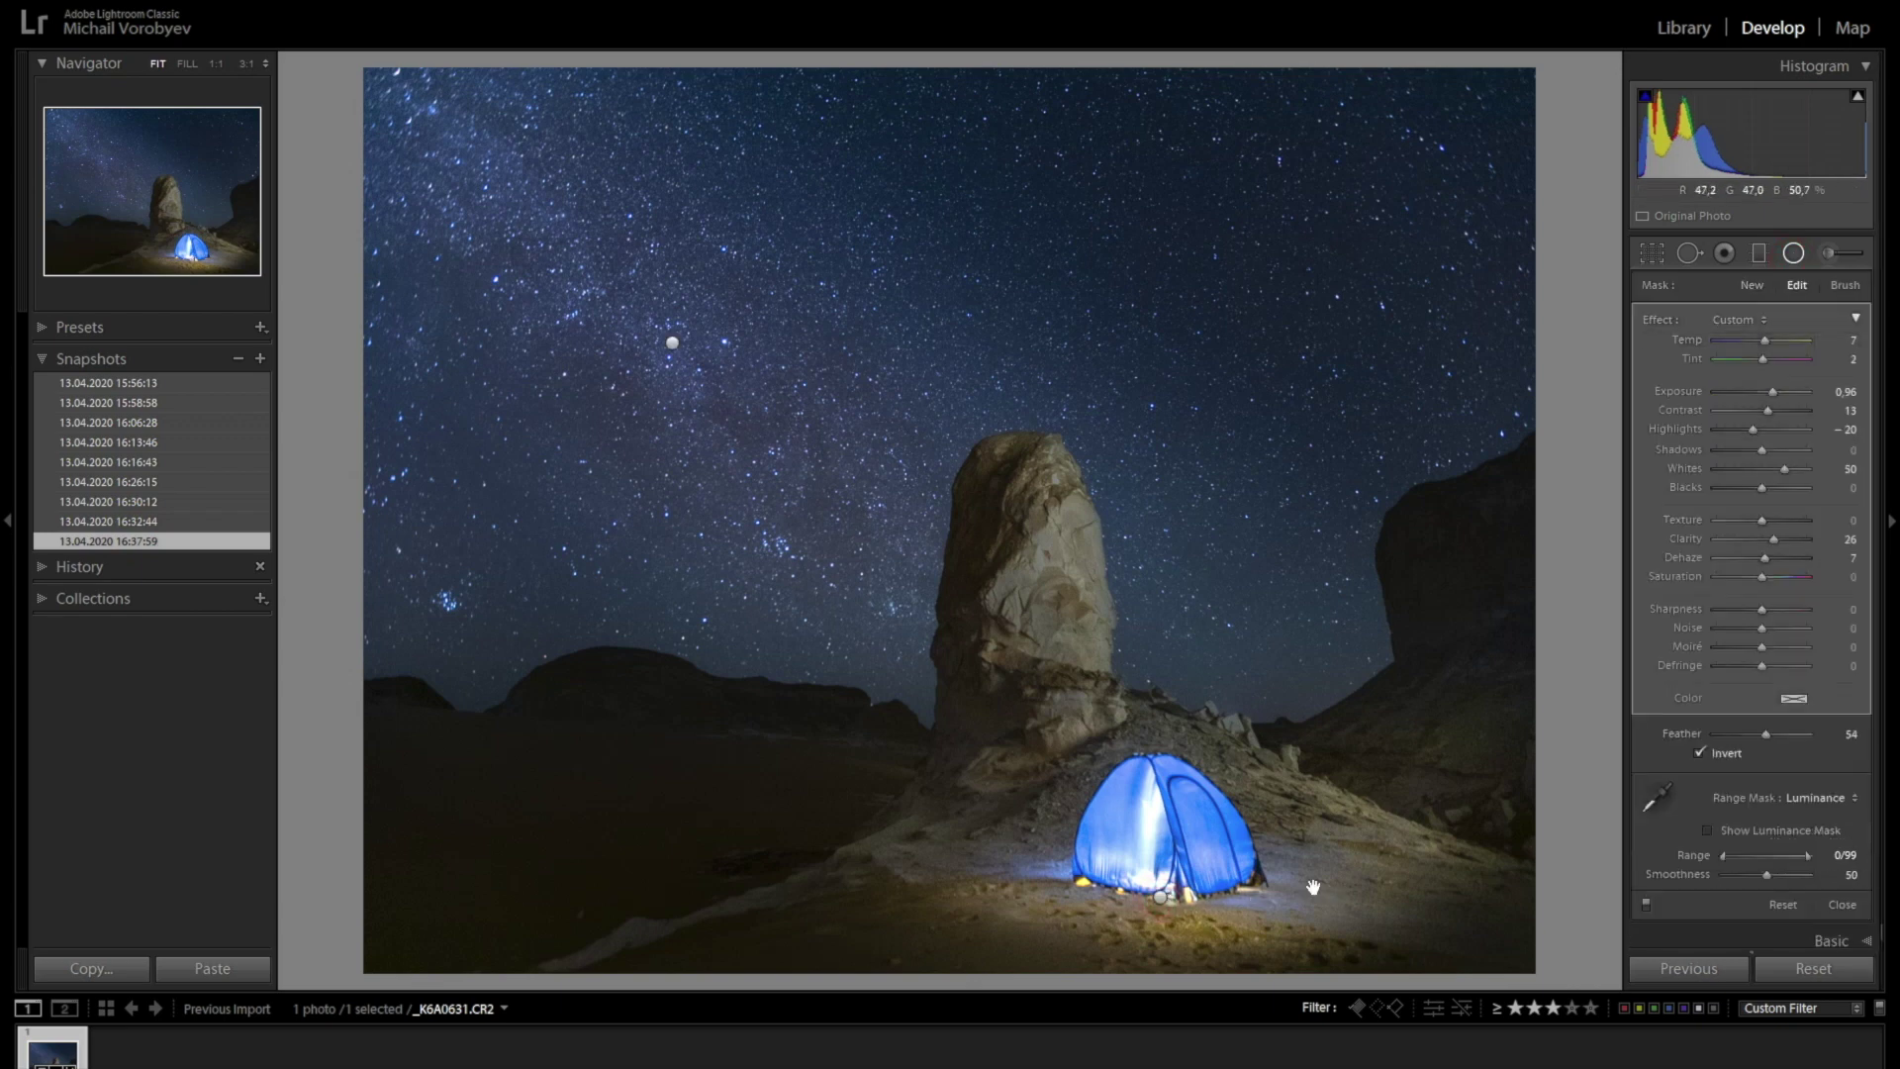
Move and tilt the radial filter ellipse onto the ground below the tent, then close it.
left_click_drag(1190, 898, 1209, 908)
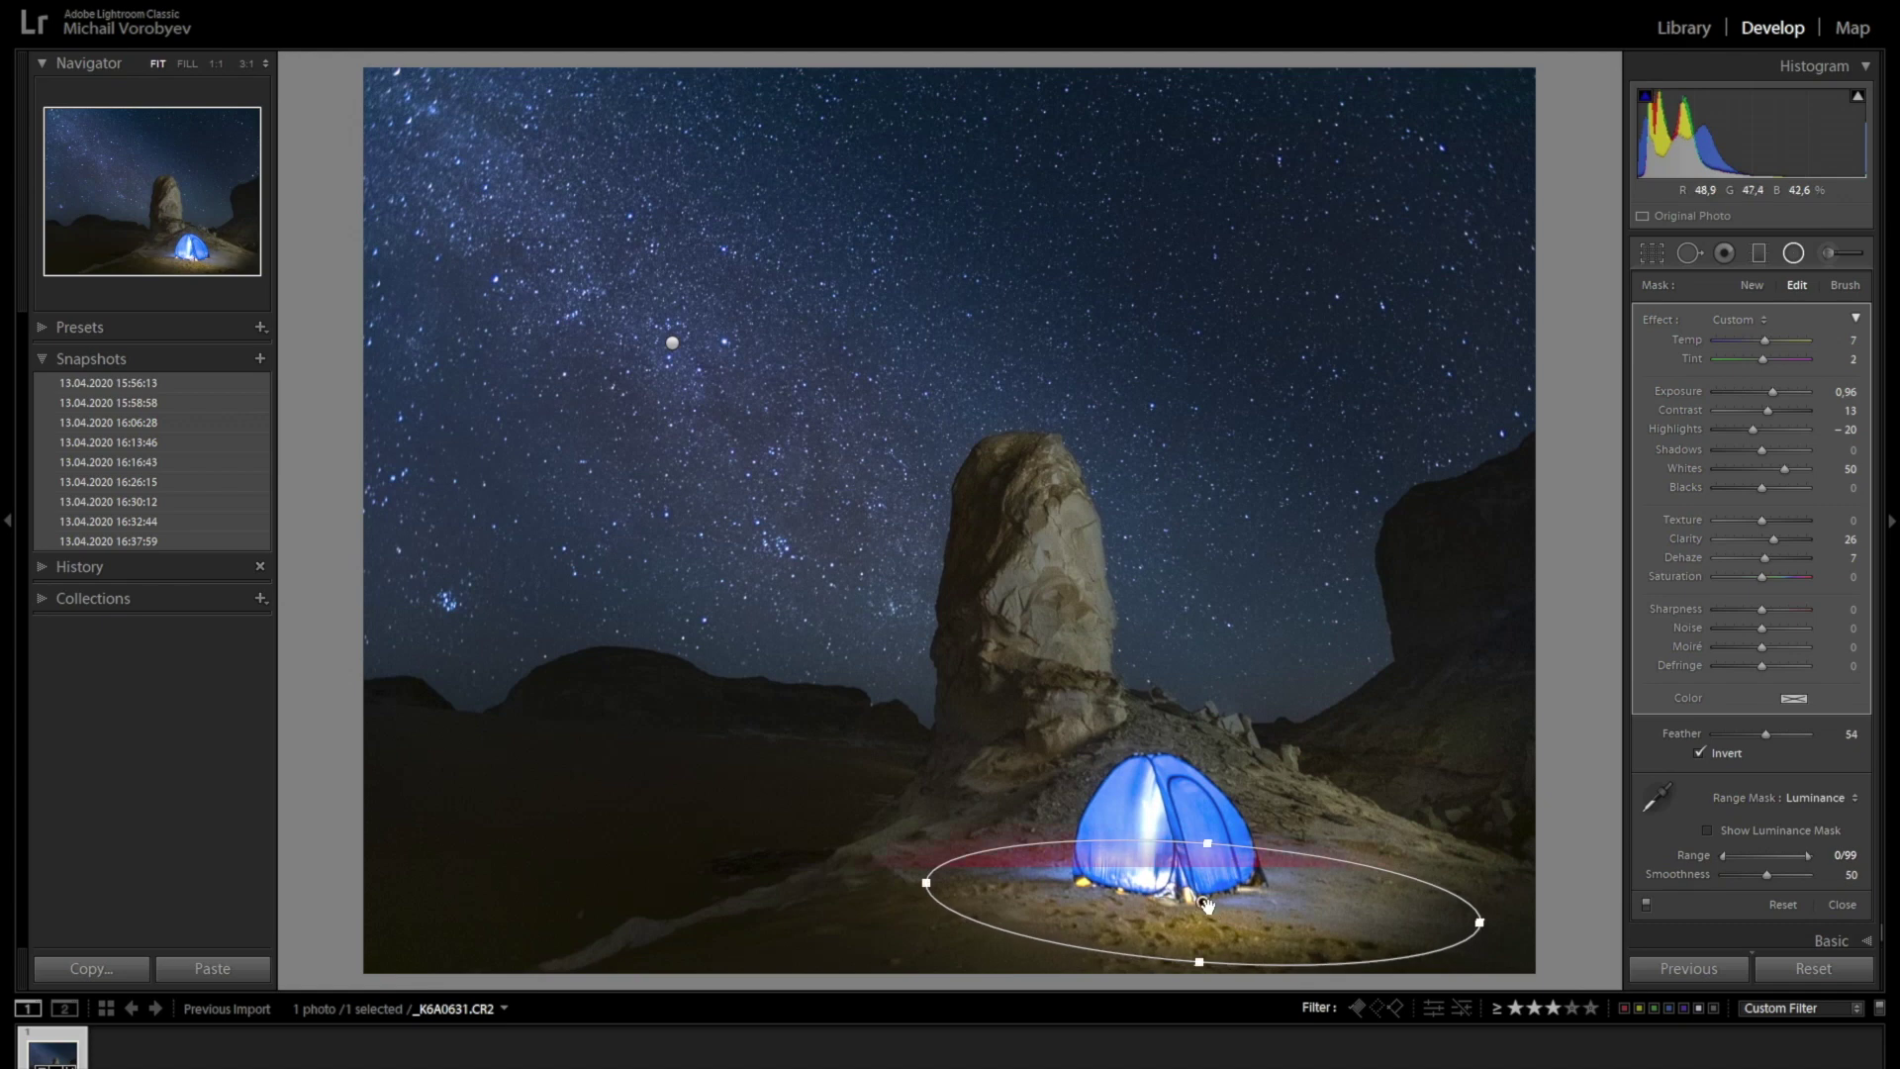
left_click_drag(1206, 904, 1207, 906)
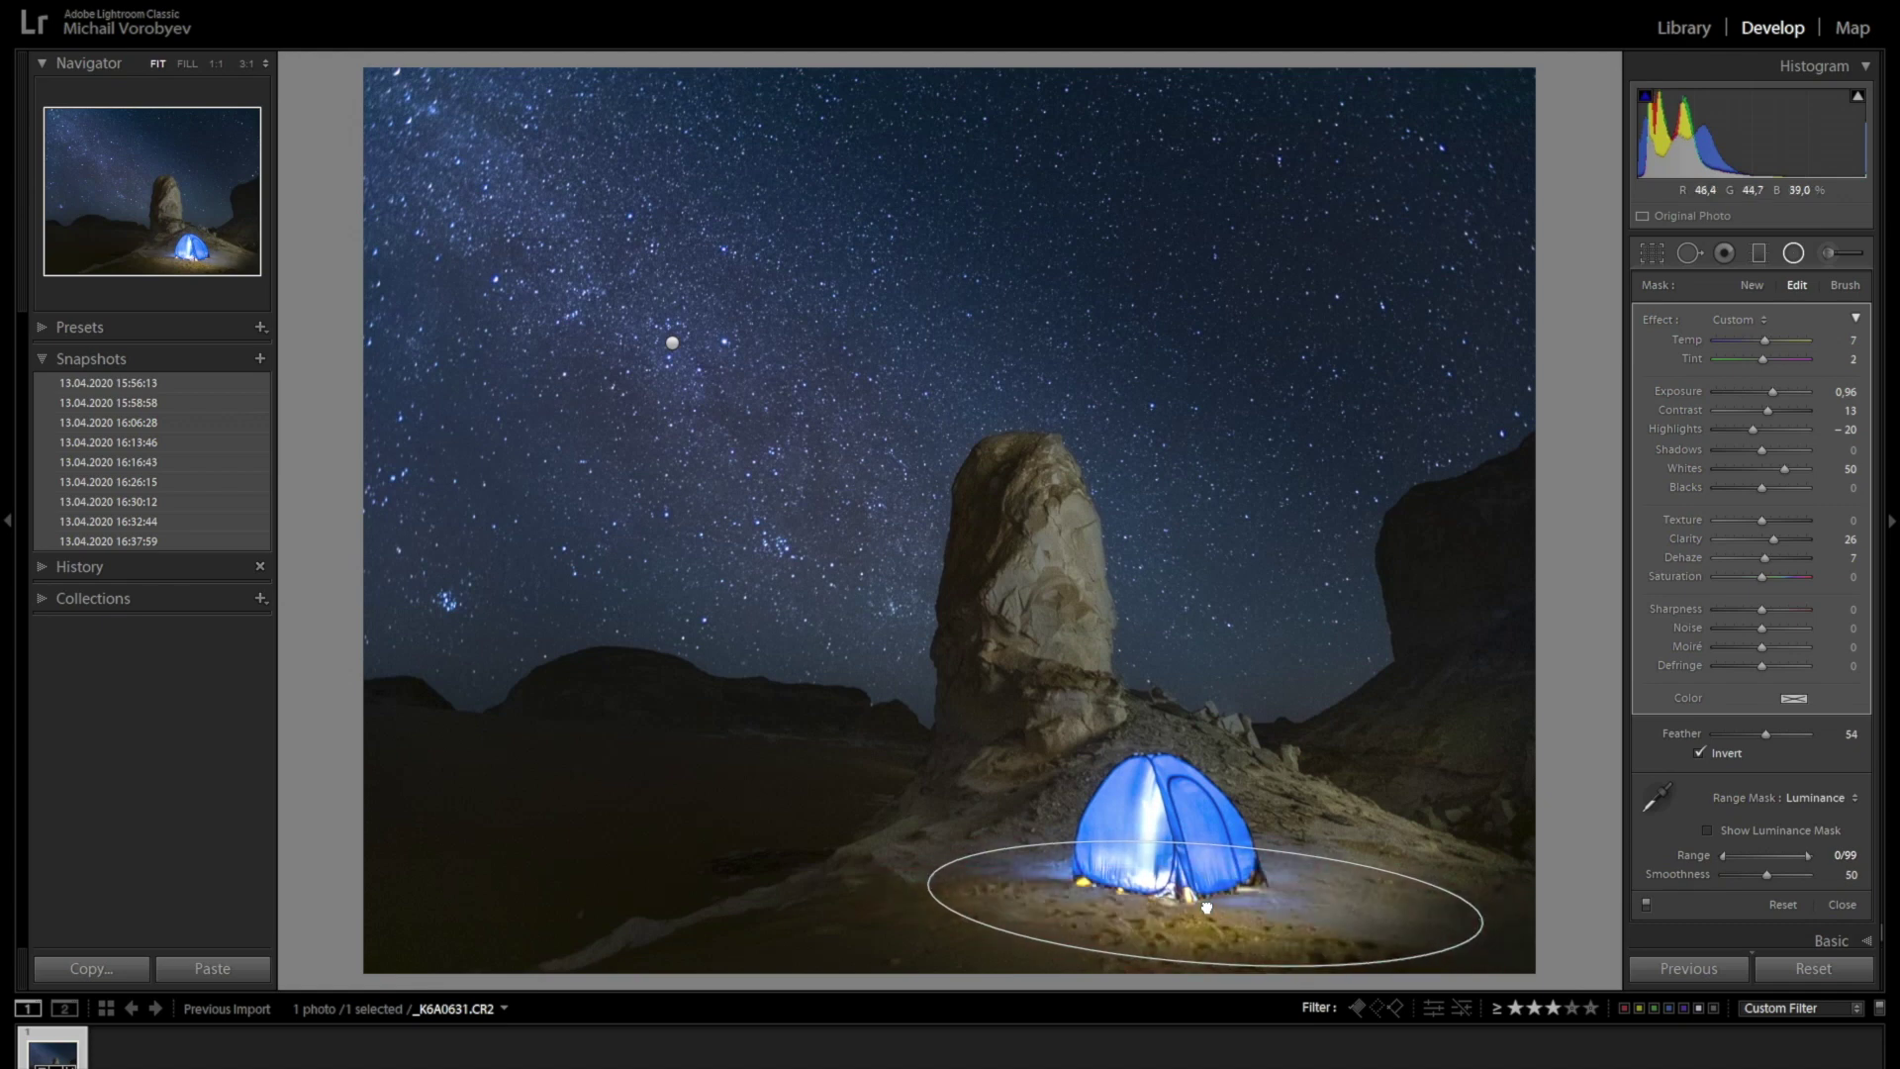
left_click_drag(914, 871, 926, 855)
left_click_drag(1167, 919, 1165, 916)
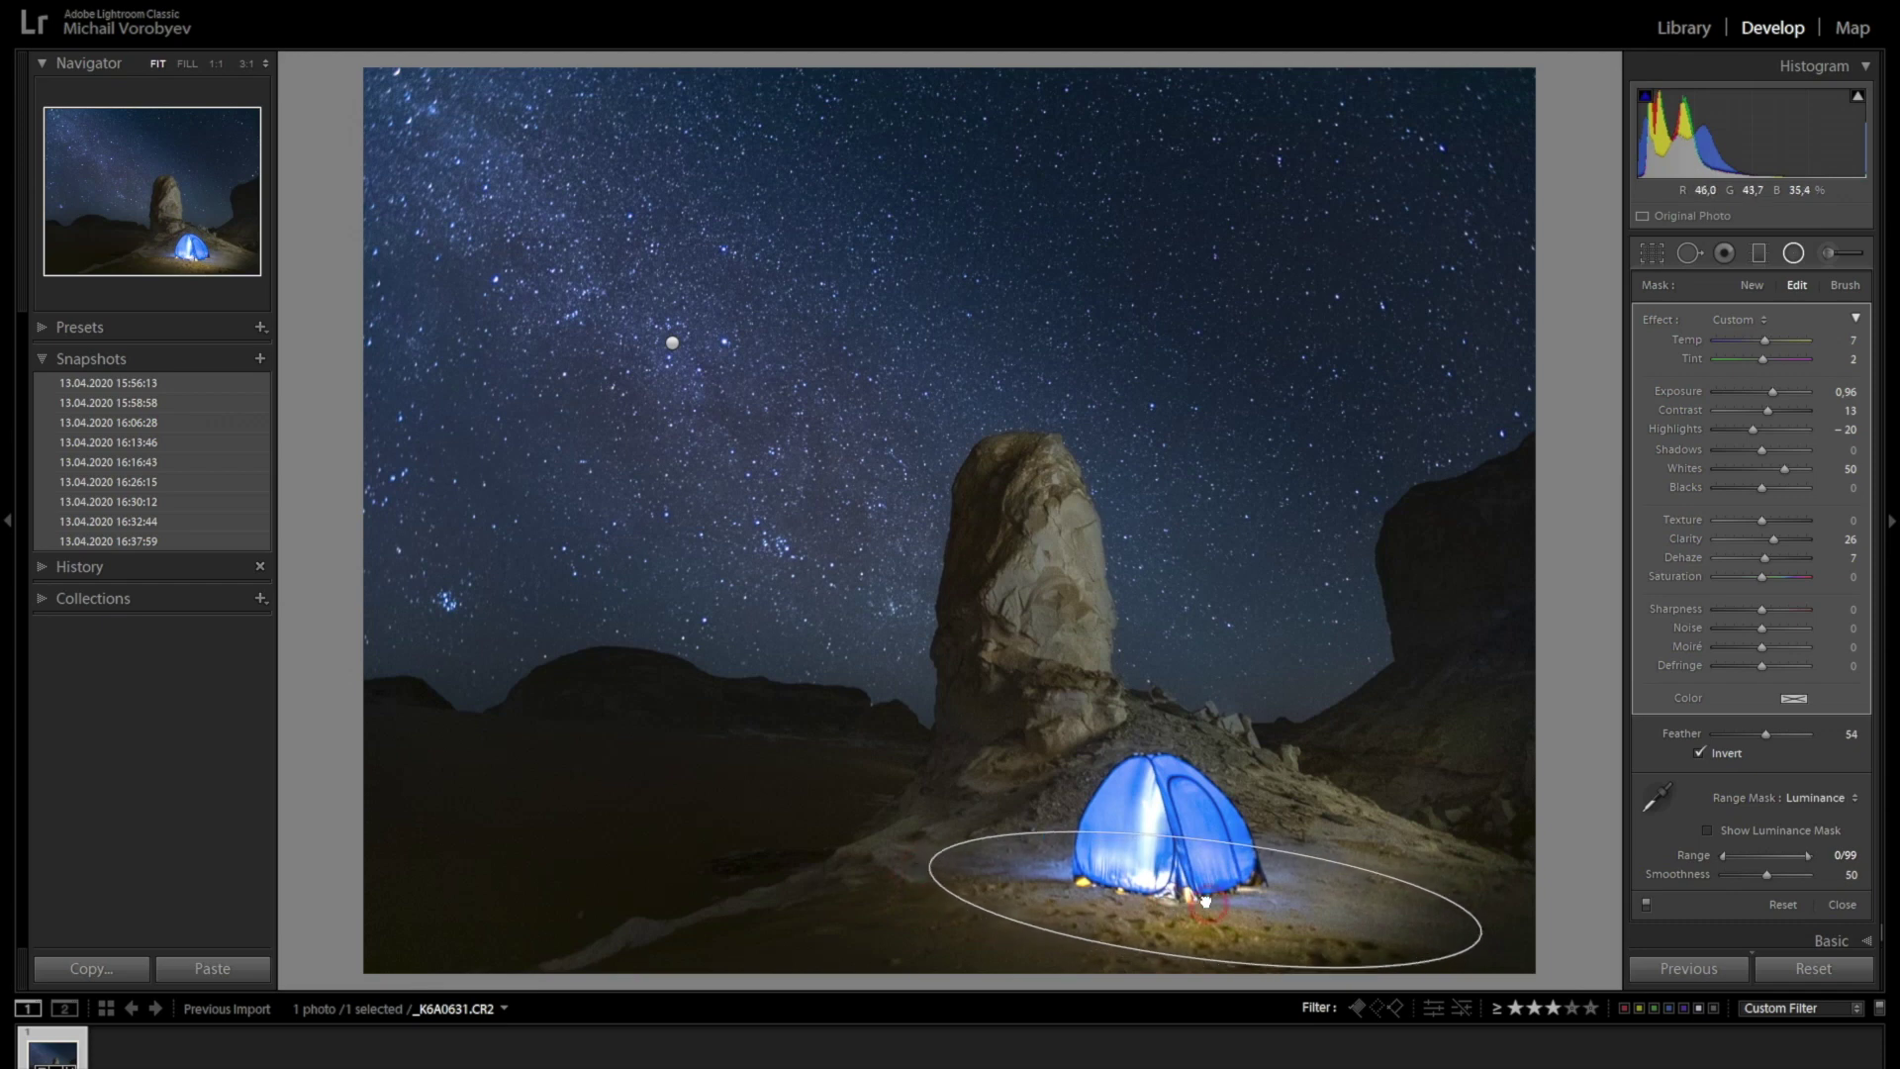
left_click(1843, 904)
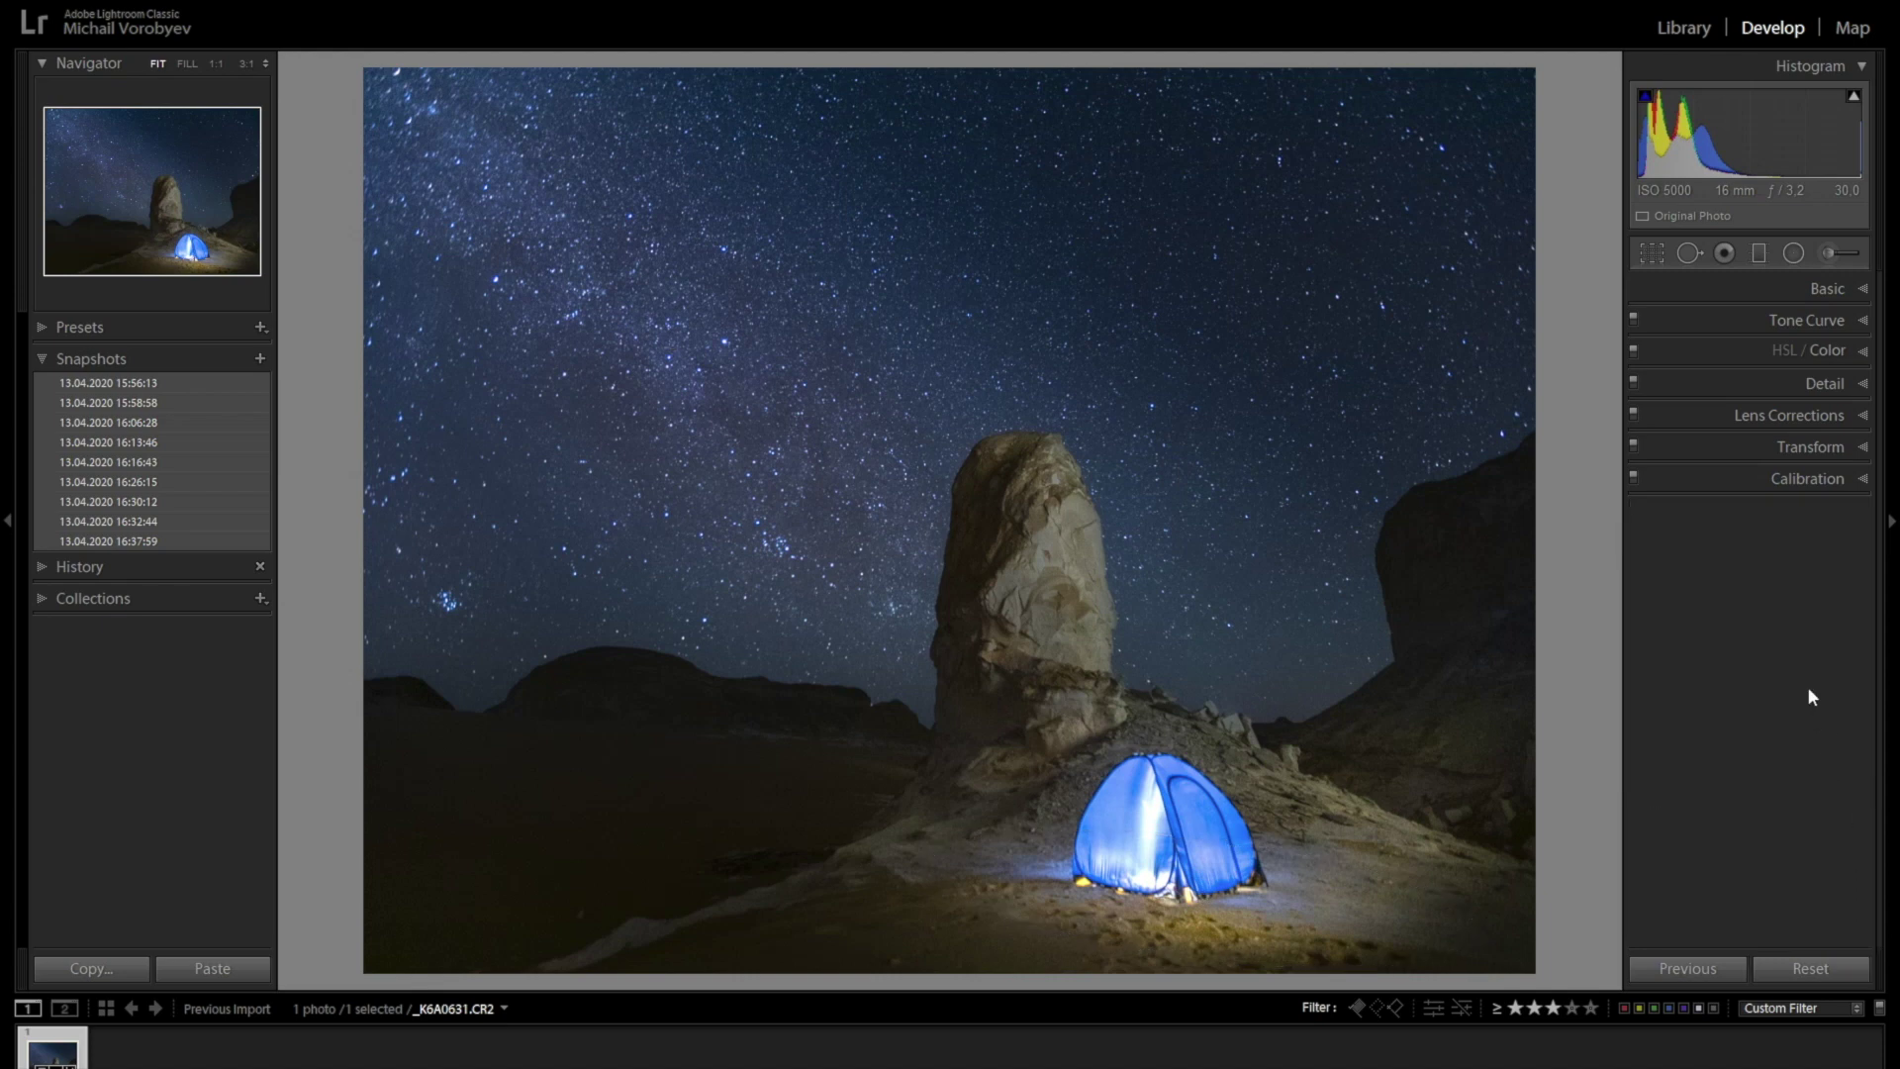
Create snapshot 13.04.2020 16:38:39 with its default name, then flip to 16:32:44 and back.
left_click(170, 541)
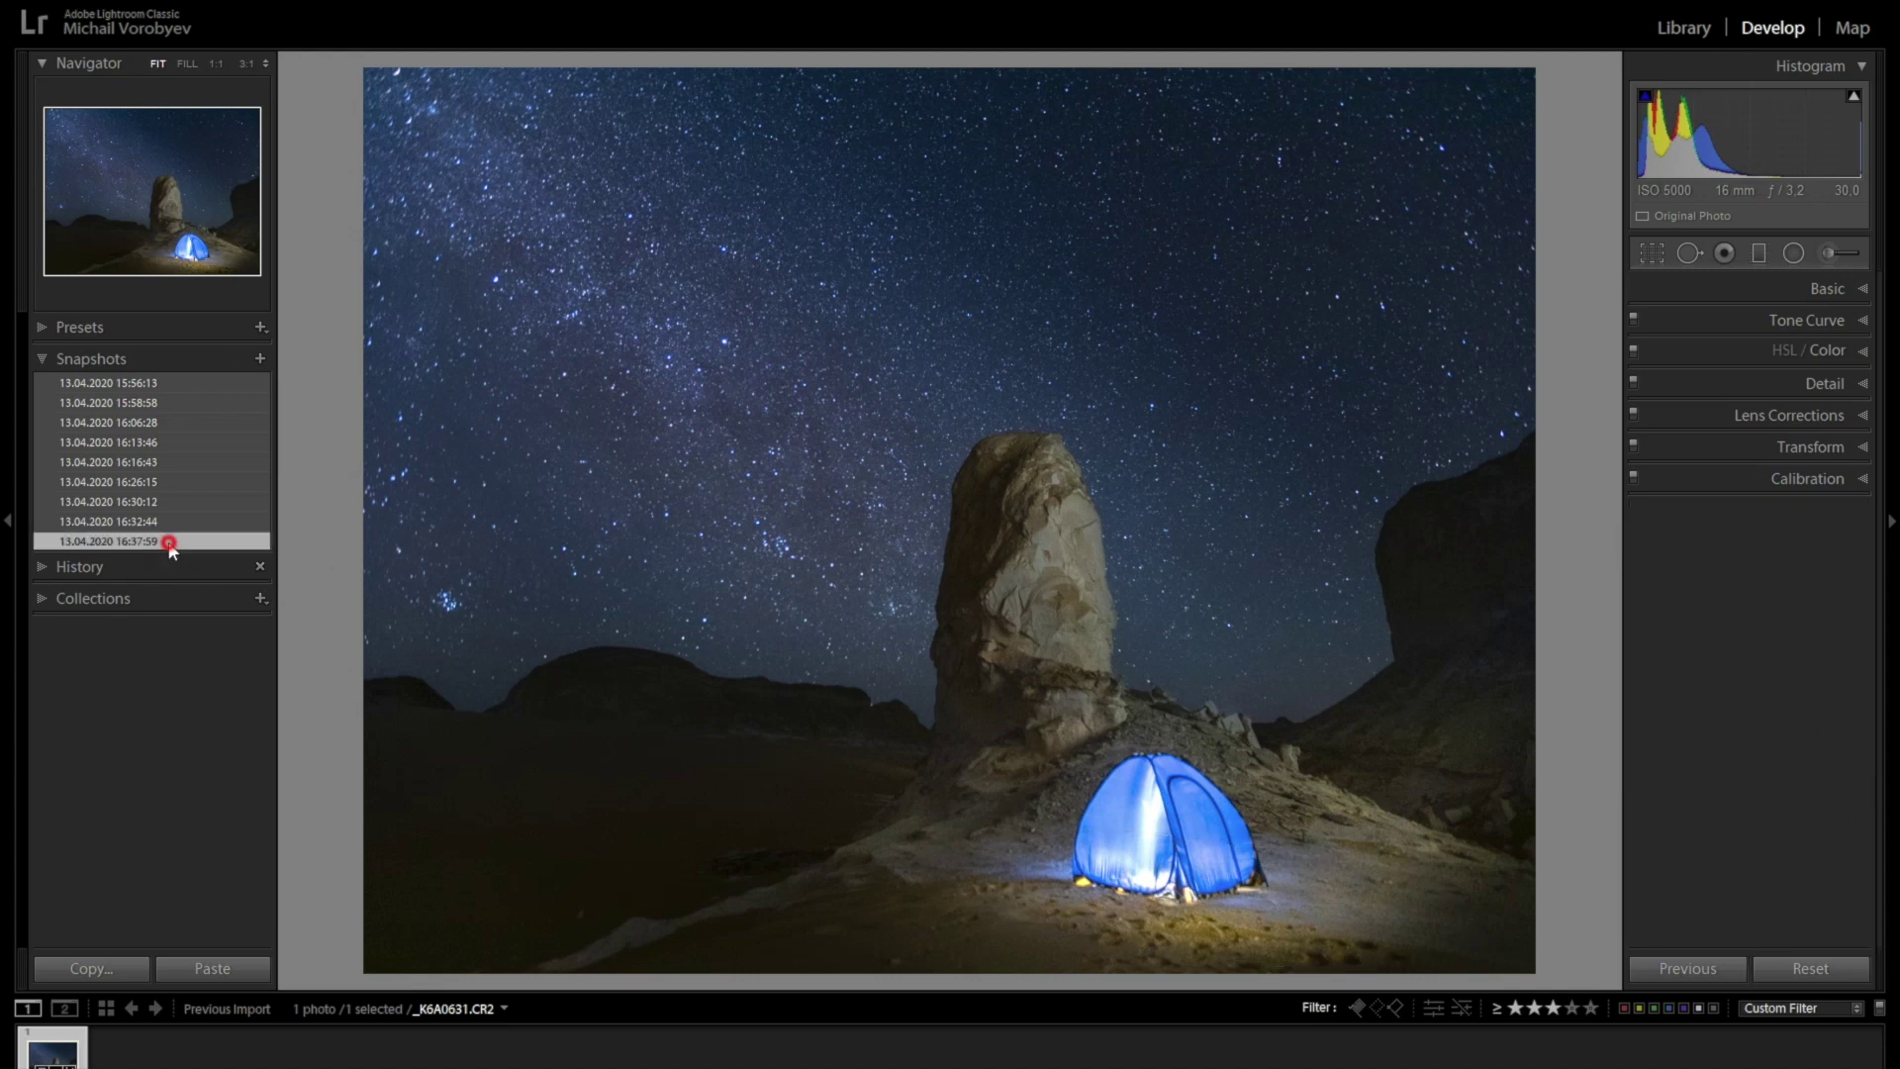
left_click(260, 358)
left_click(1047, 584)
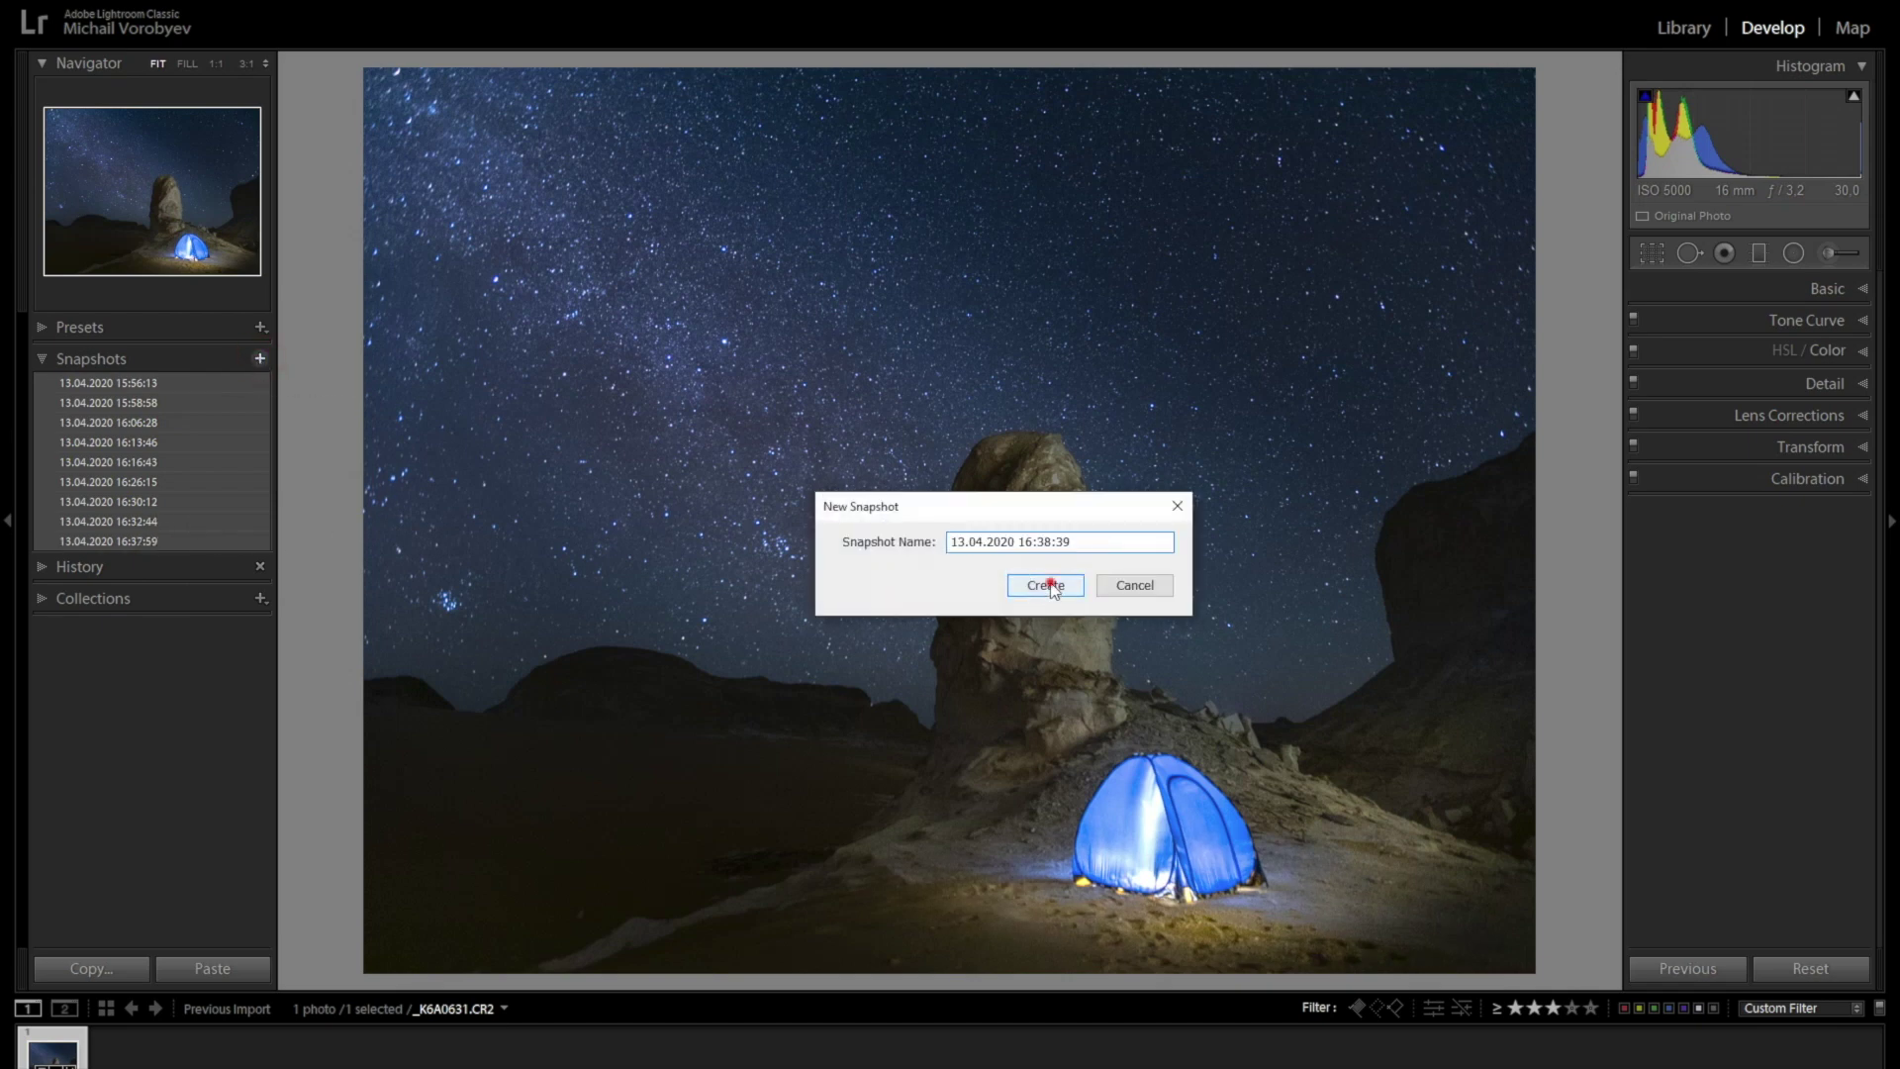
left_click(149, 521)
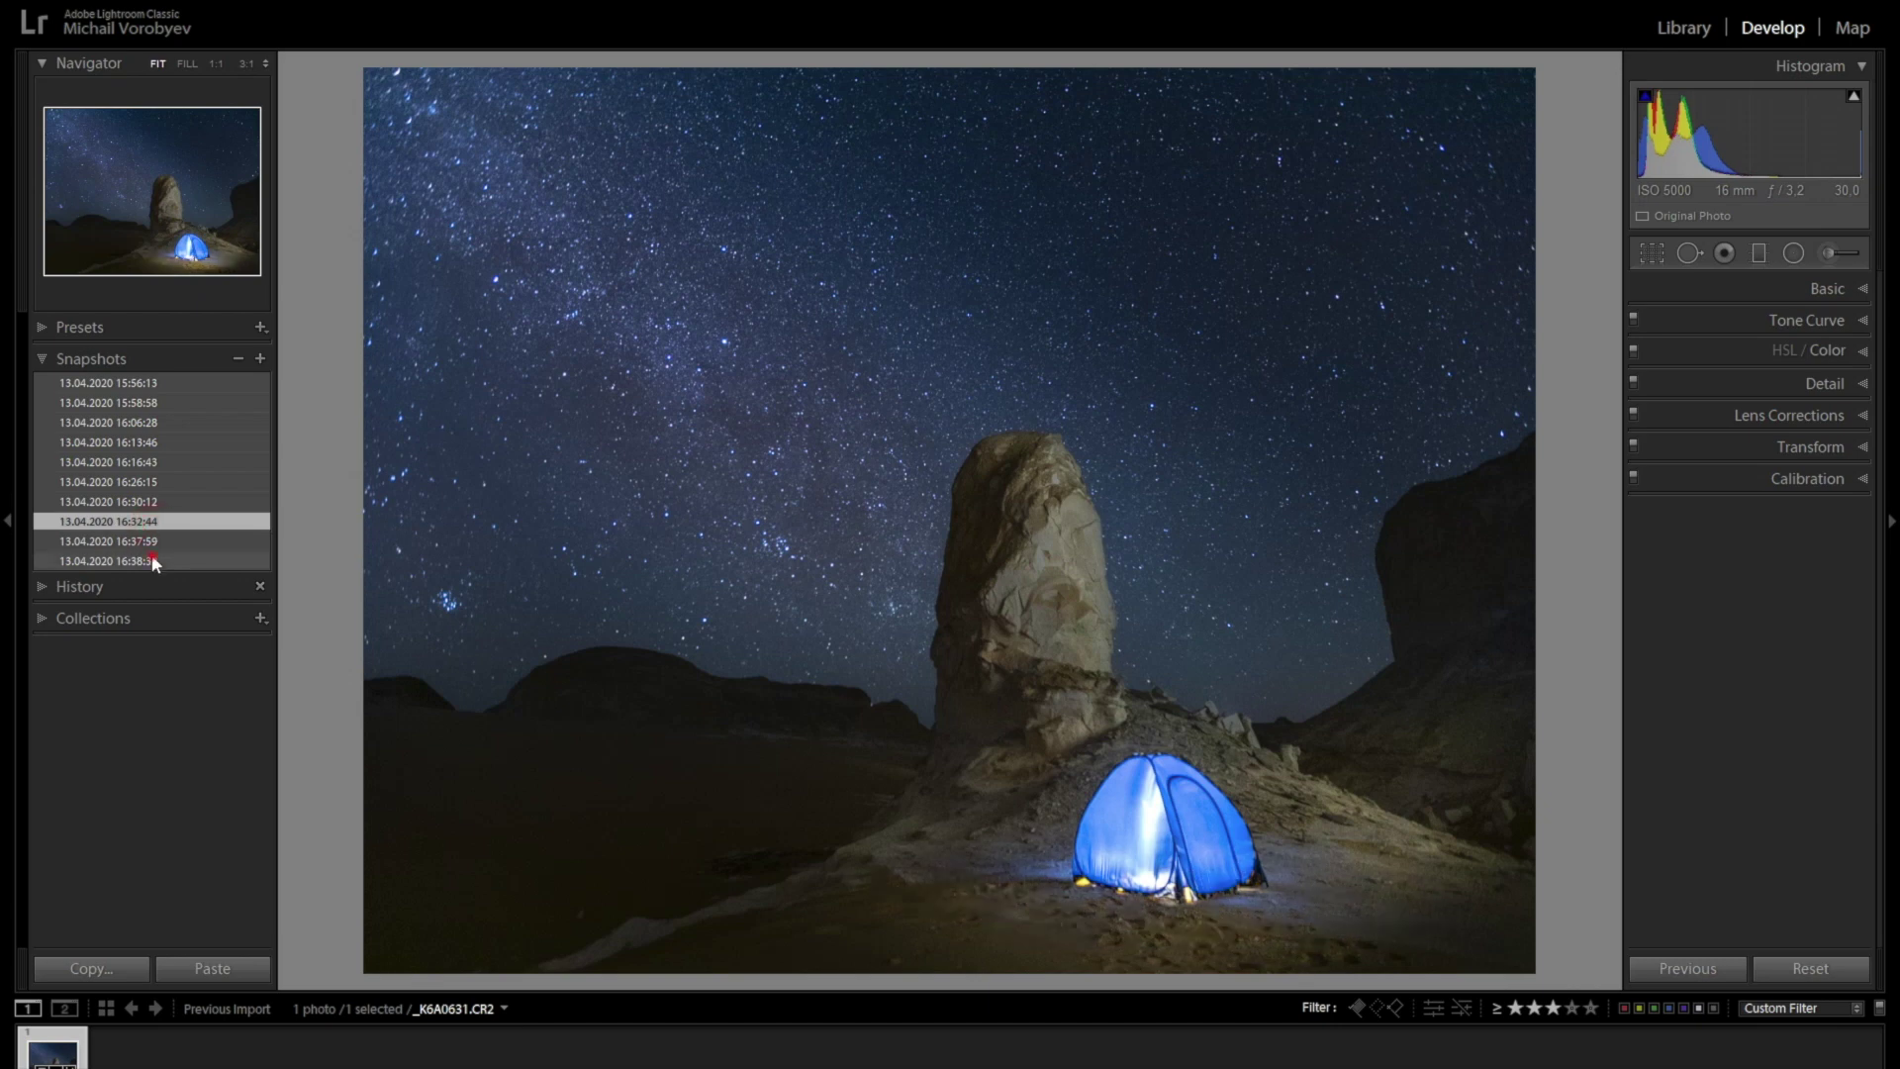
left_click(153, 561)
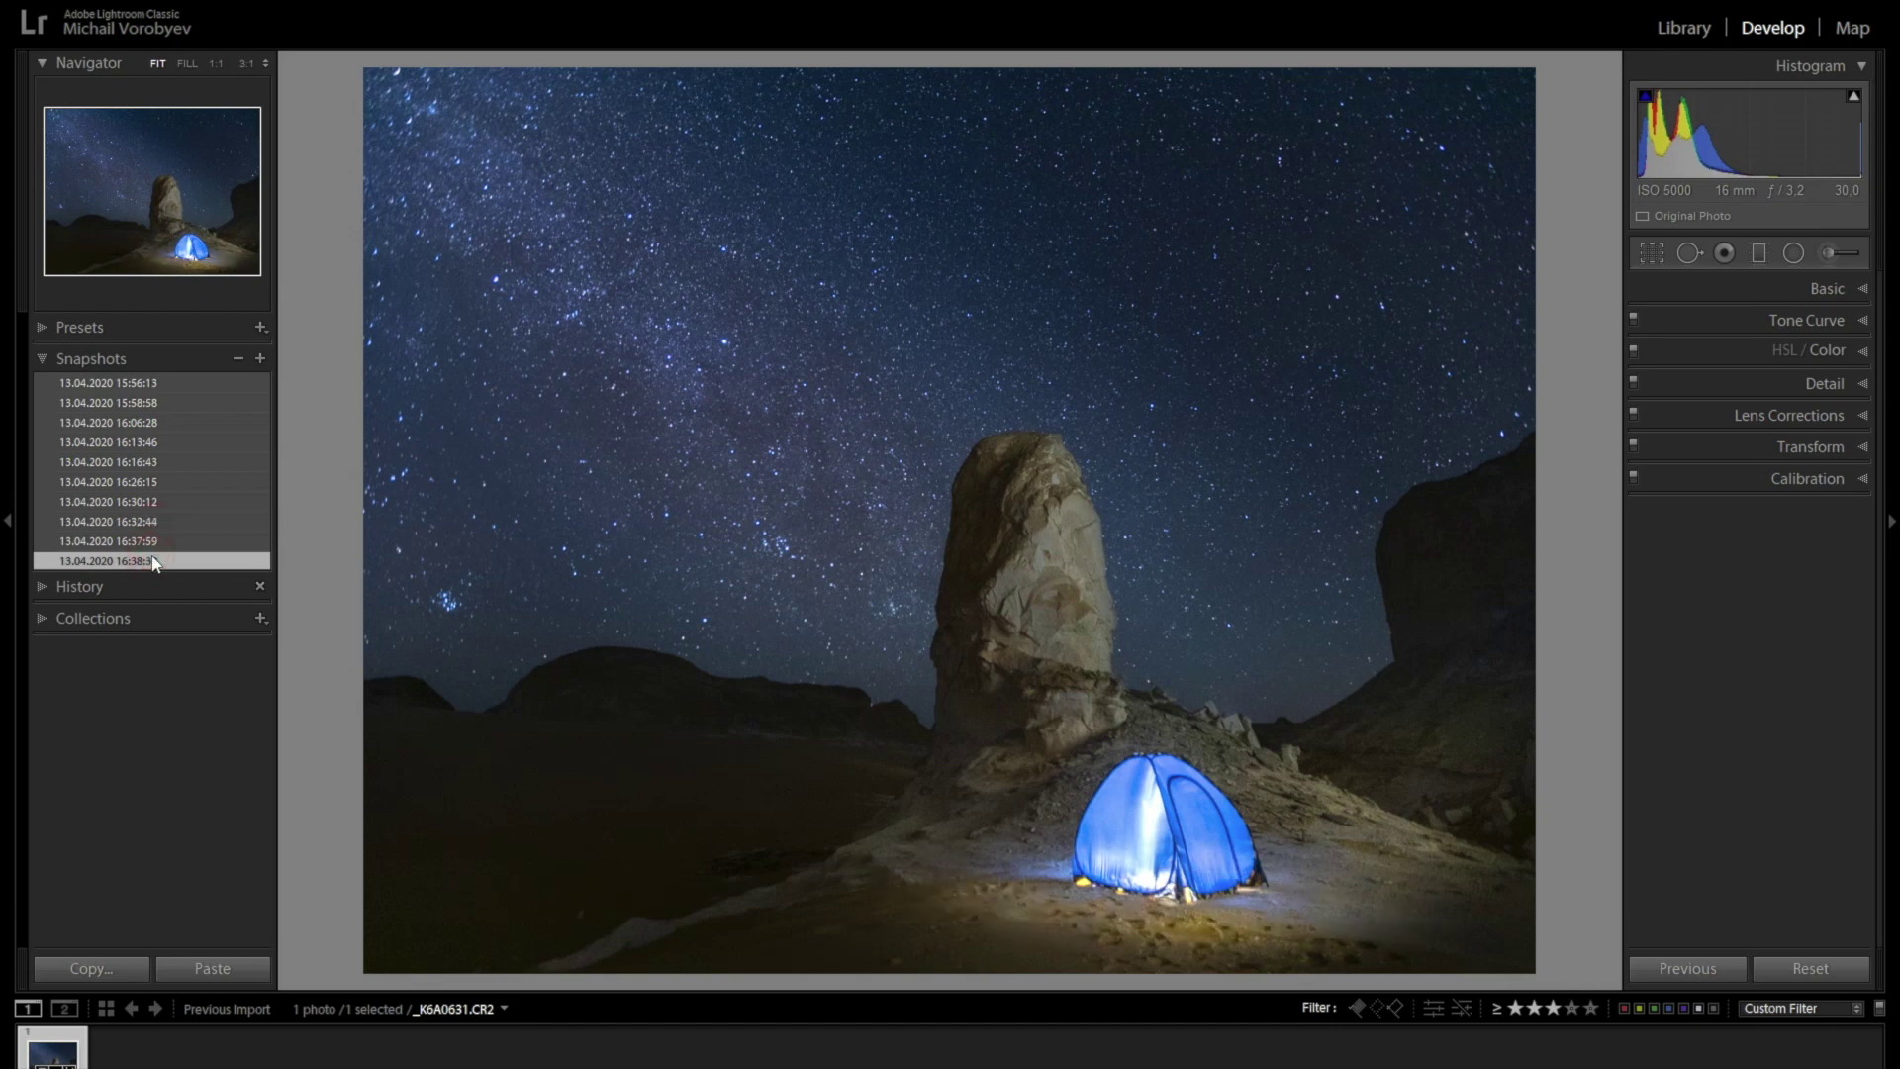
Set tone curve regions to Highlights −17, Lights +17, Darks +15, Shadows −11, toggling to compare.
left_click(1866, 320)
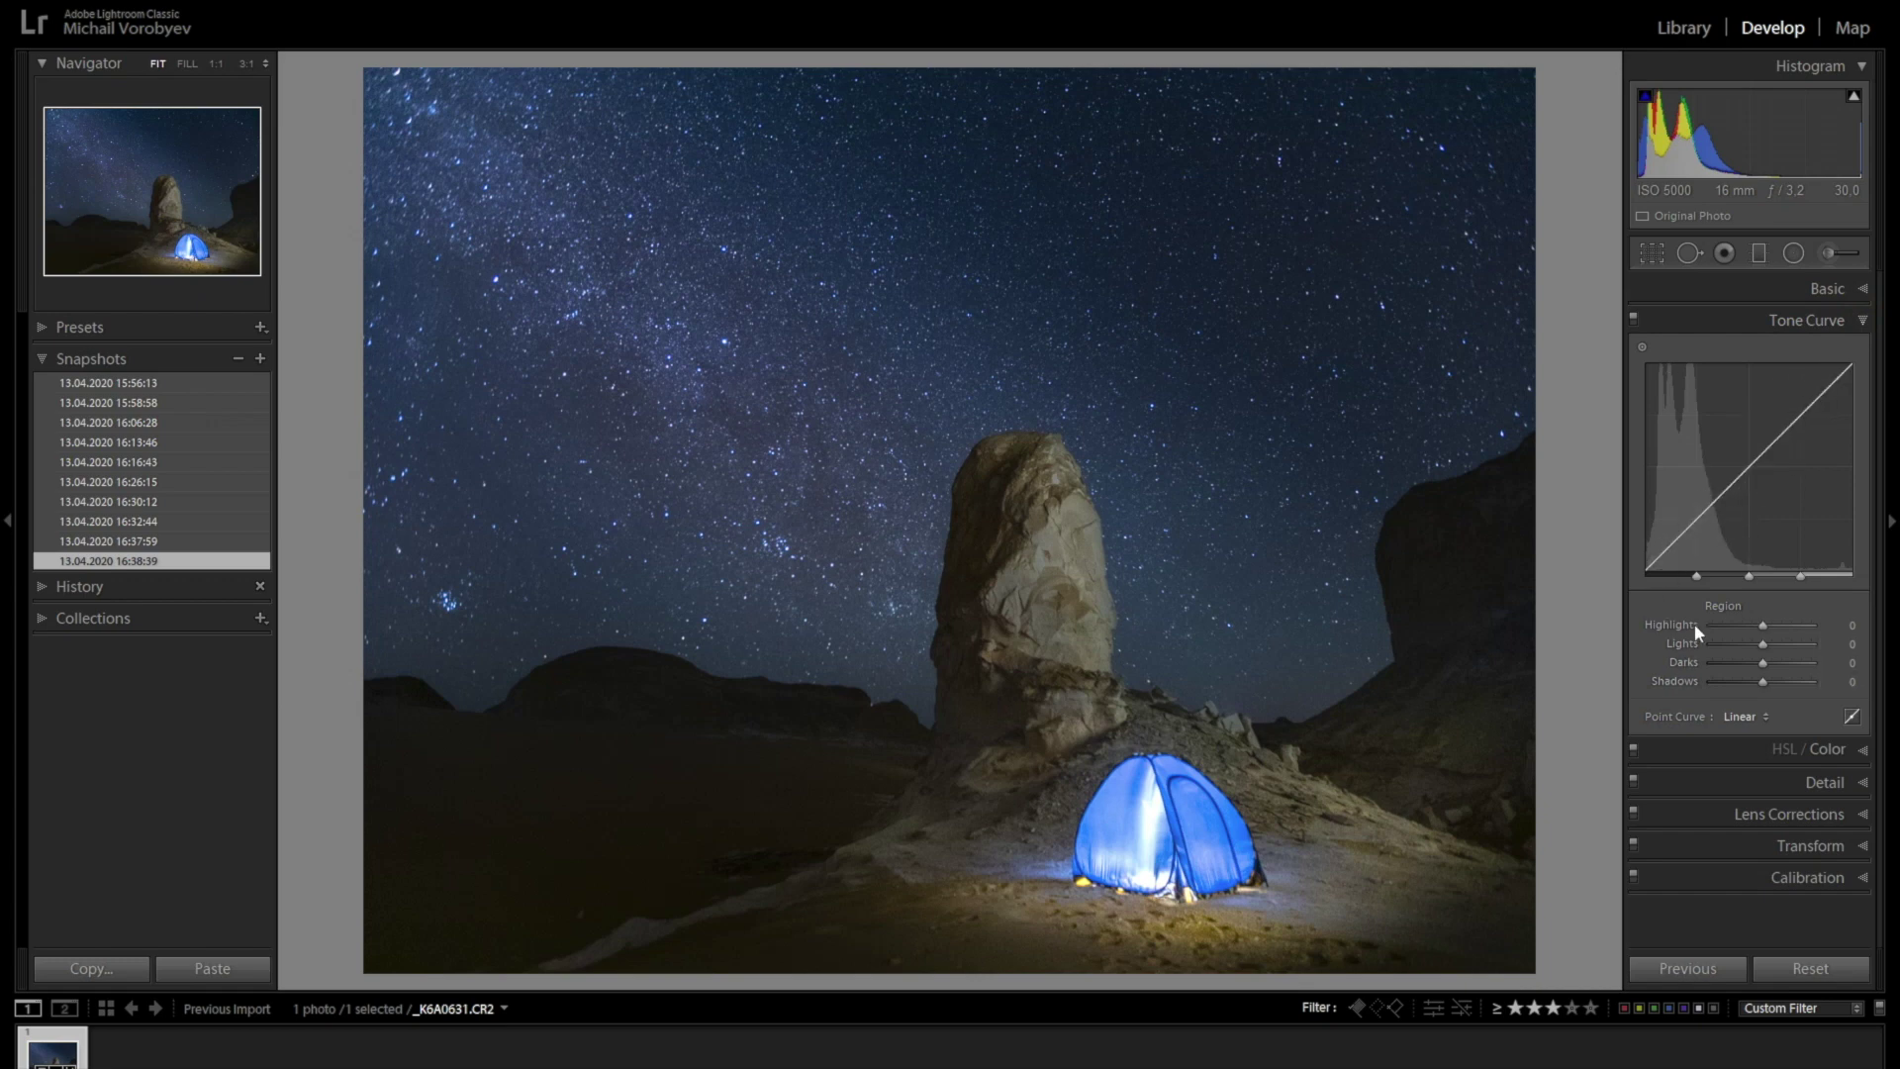
left_click_drag(1770, 644, 1776, 643)
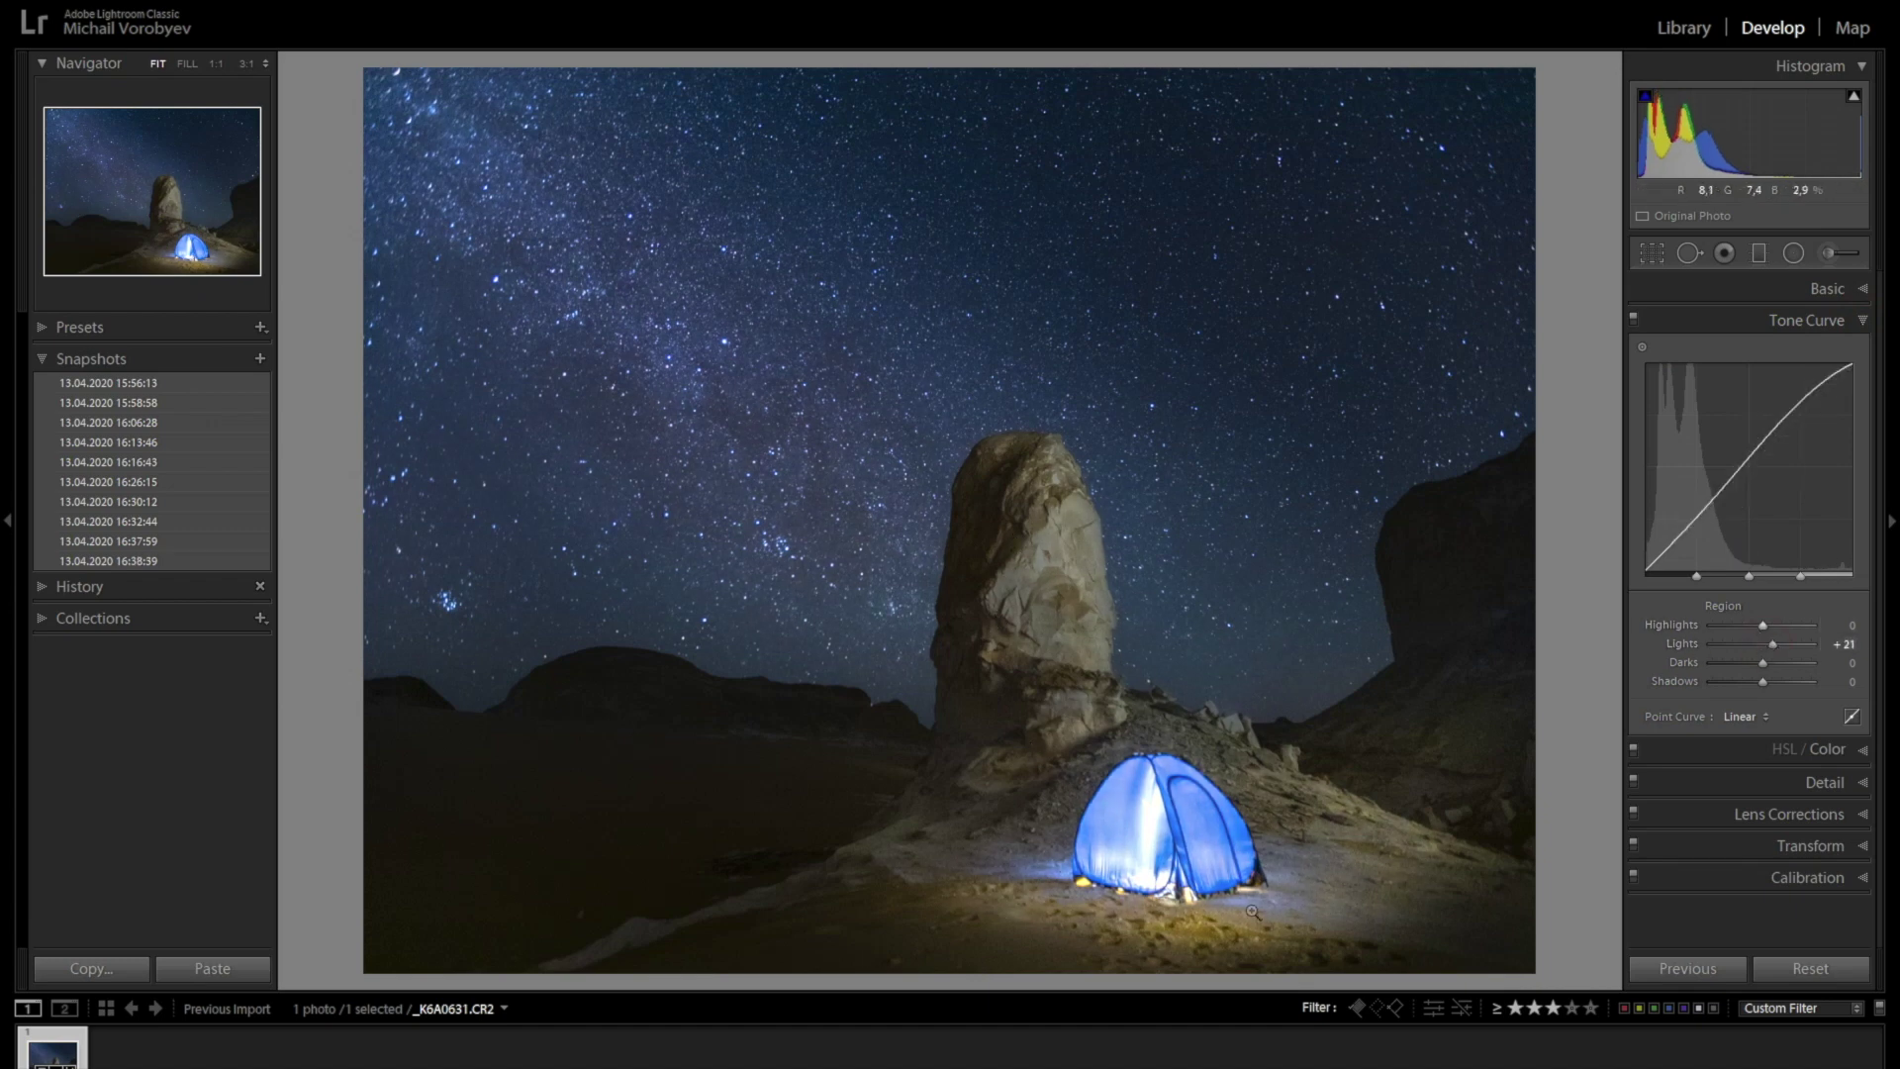
mouse_move(1762, 625)
left_mouse_down()
mouse_move(1757, 681)
mouse_move(1754, 625)
left_mouse_up()
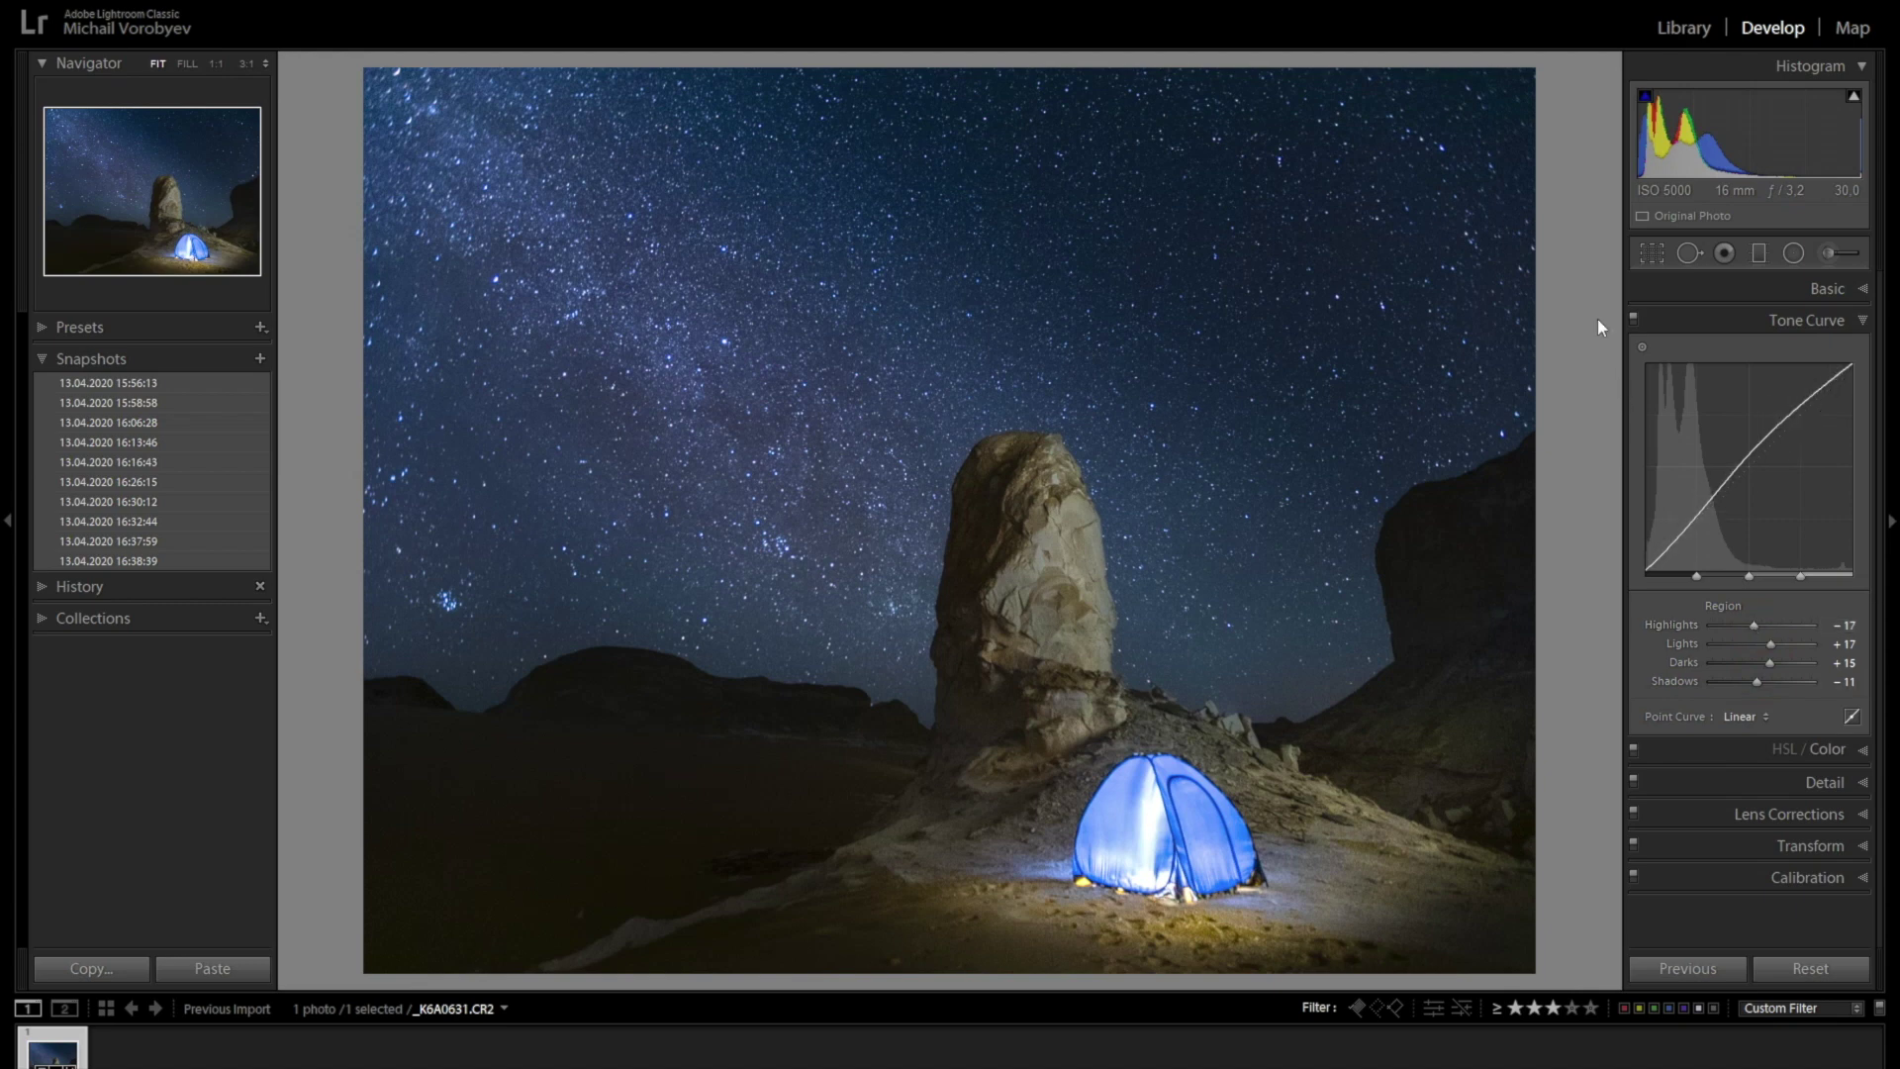
left_click(1634, 317)
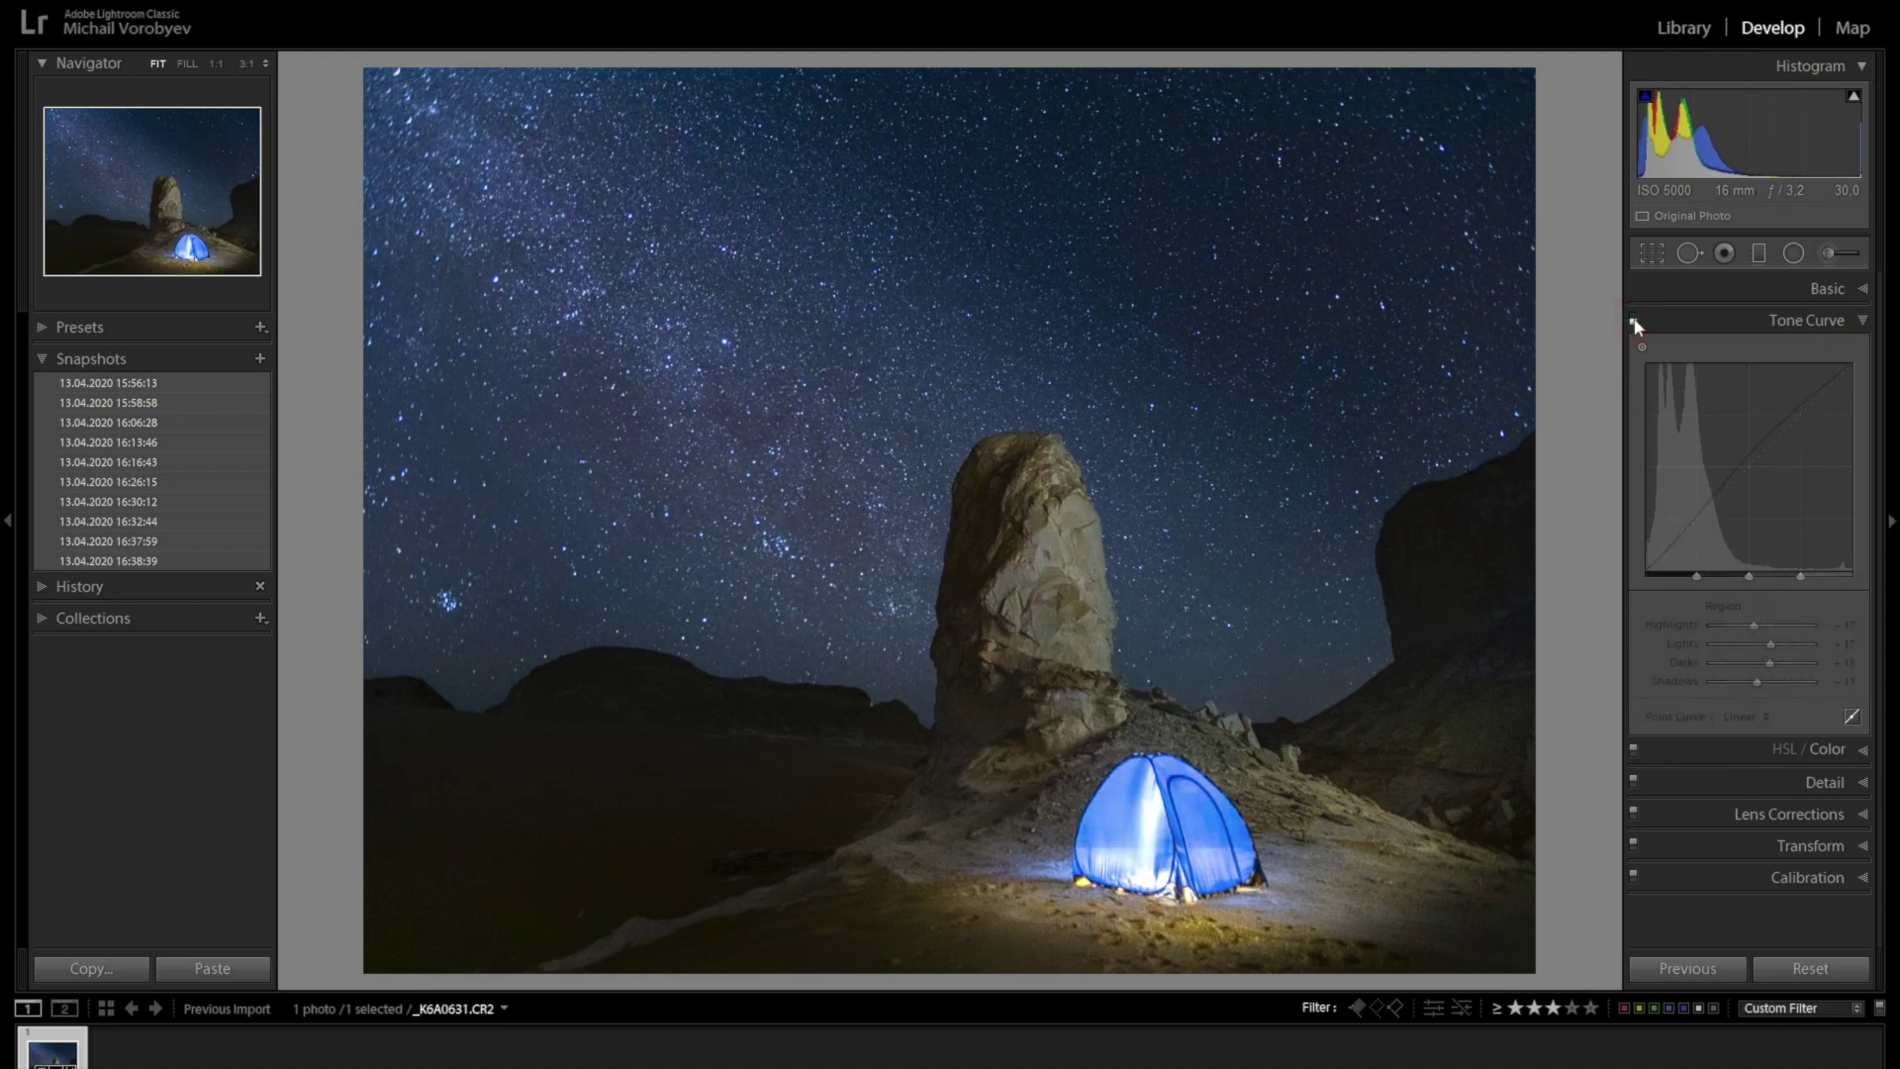
left_click(1635, 318)
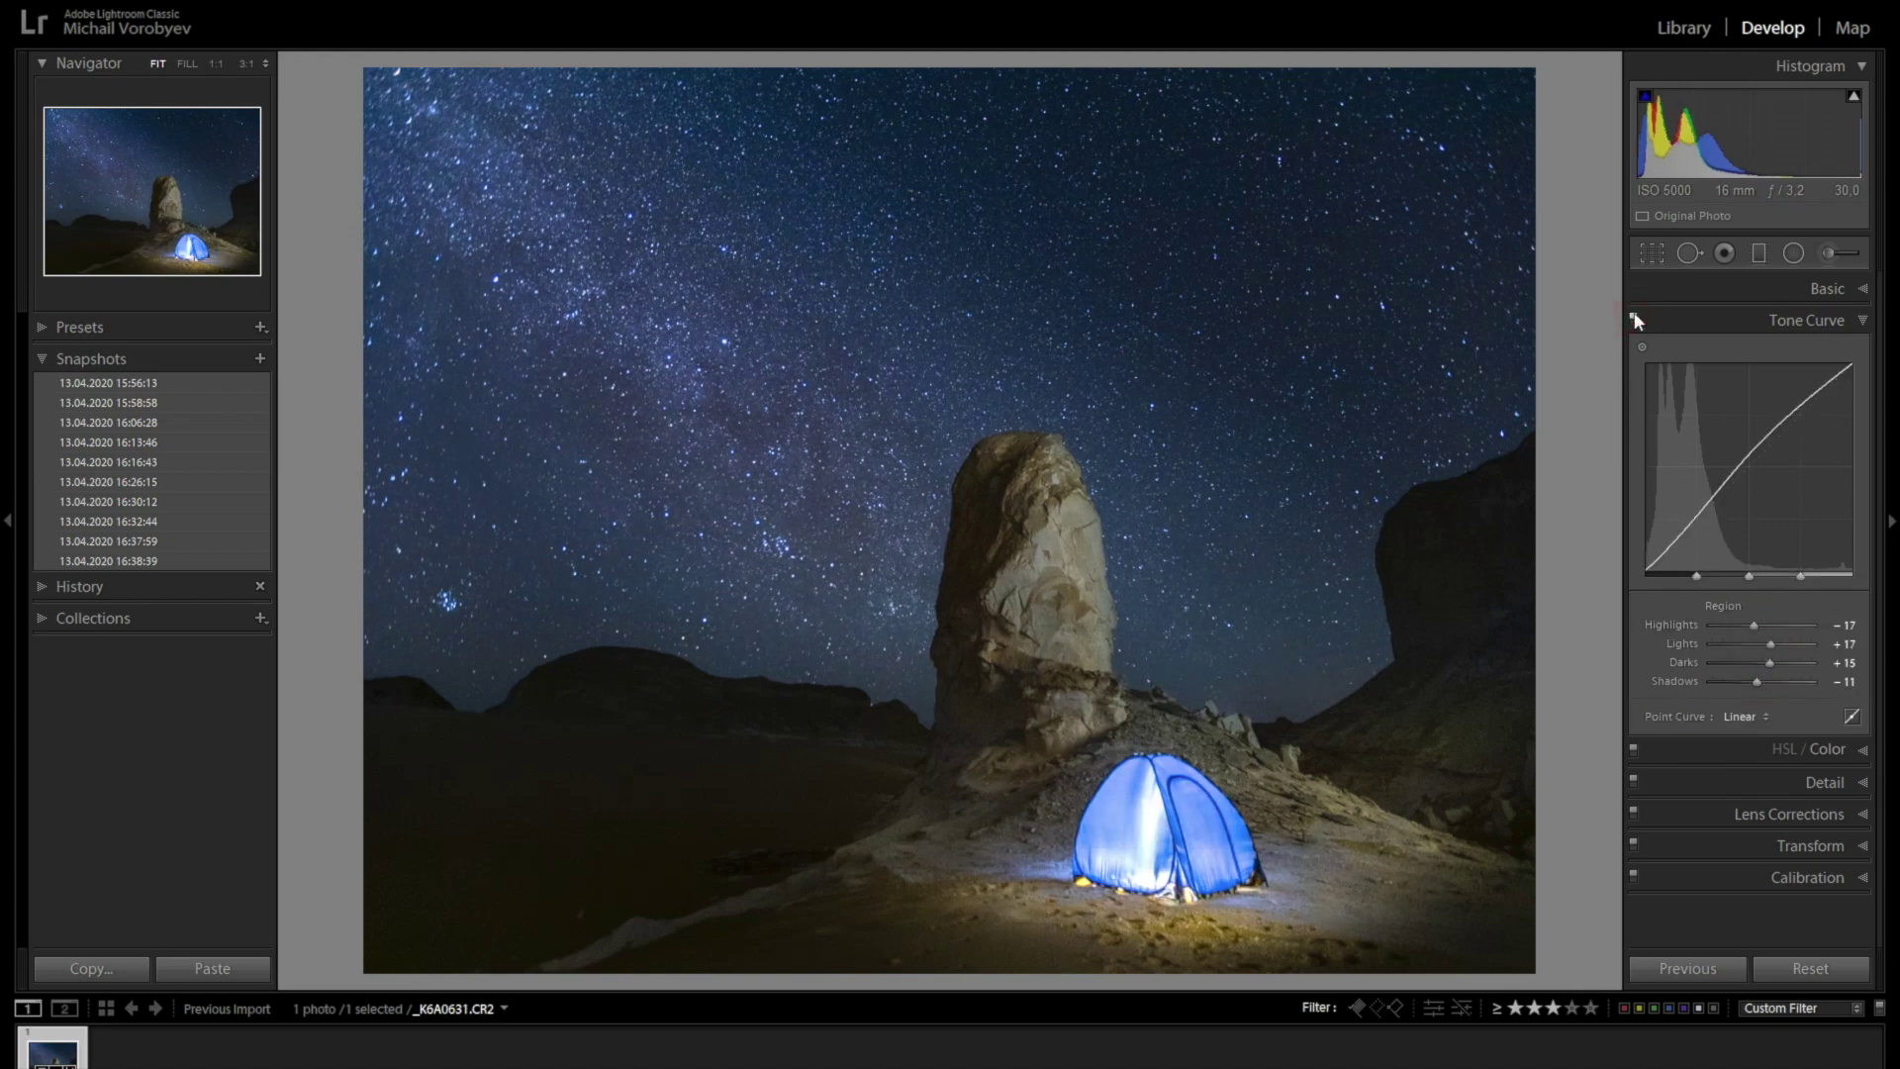
left_click(1794, 253)
Add a radial filter around the tent with Highlights −17, Whites −13, Shadows 22, Clarity −13.
left_click(1135, 810)
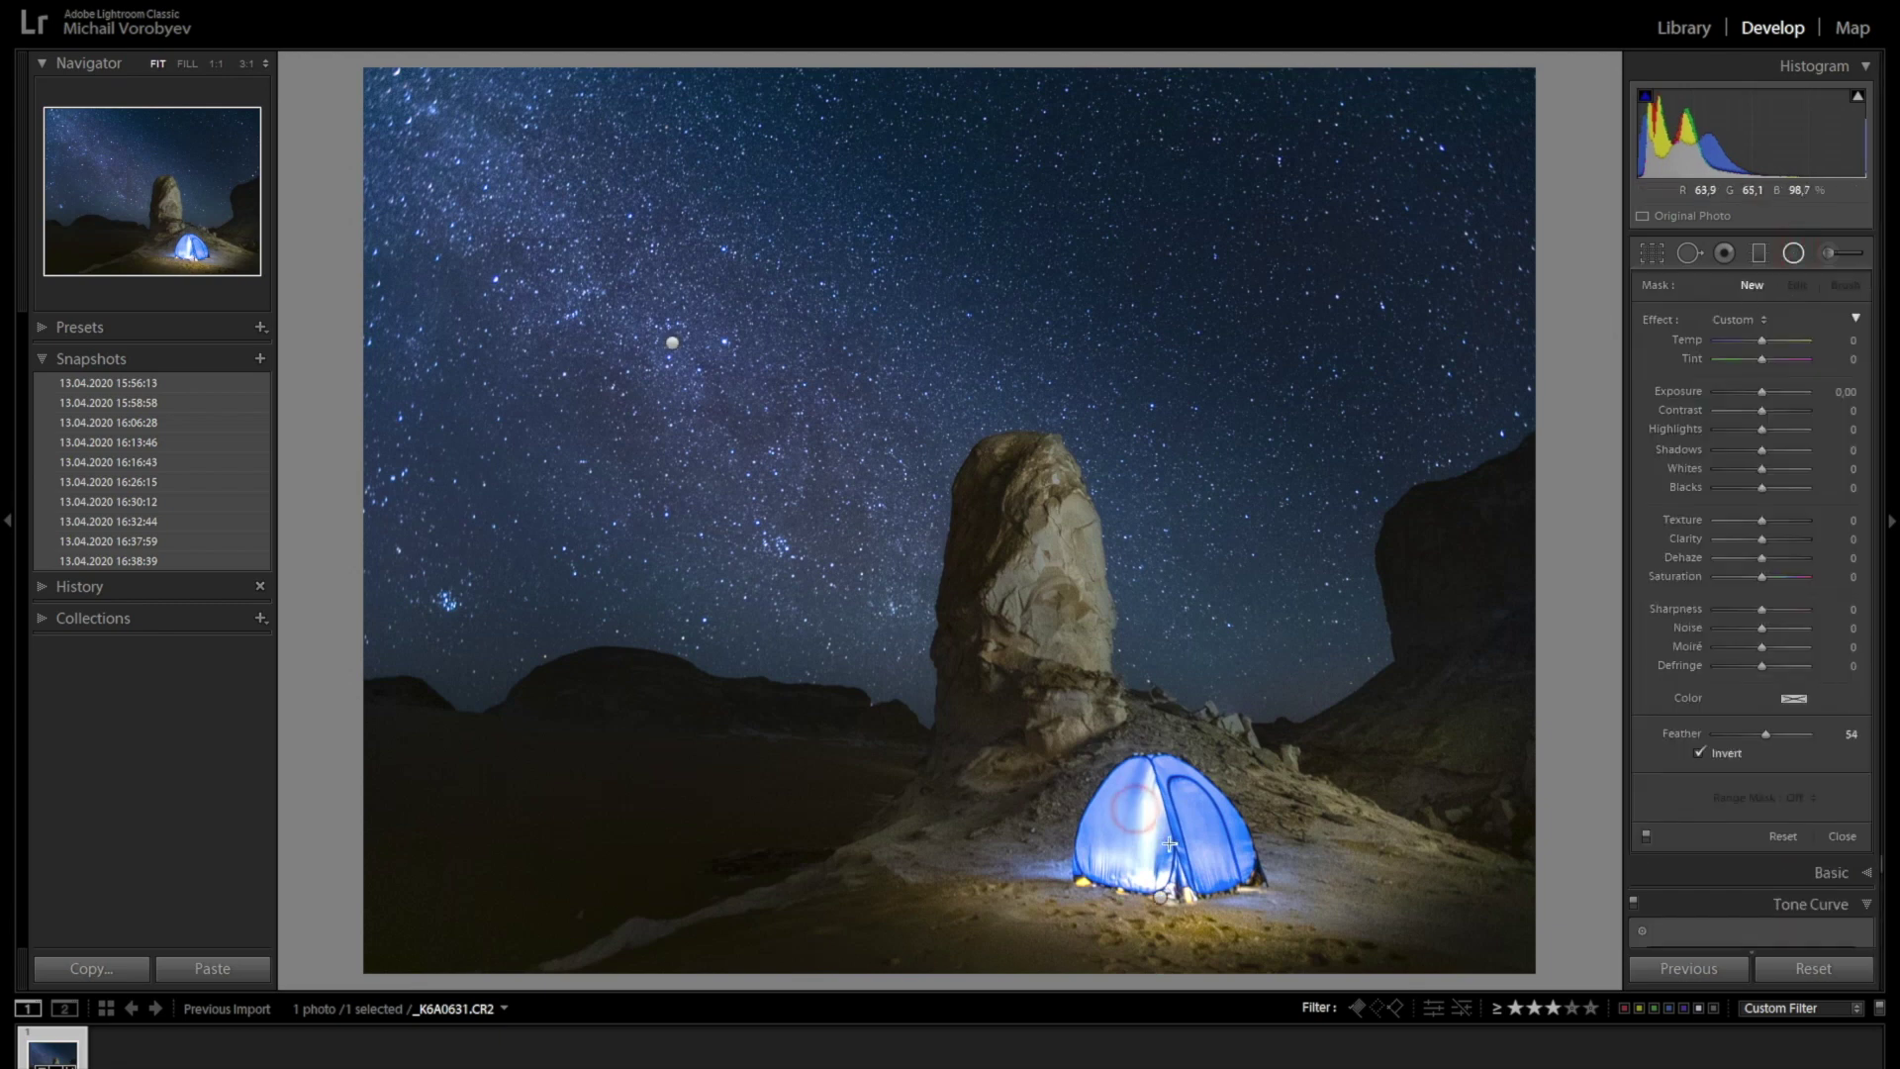
mouse_move(1168, 839)
left_mouse_down()
mouse_move(1137, 813)
mouse_move(1161, 840)
left_mouse_up()
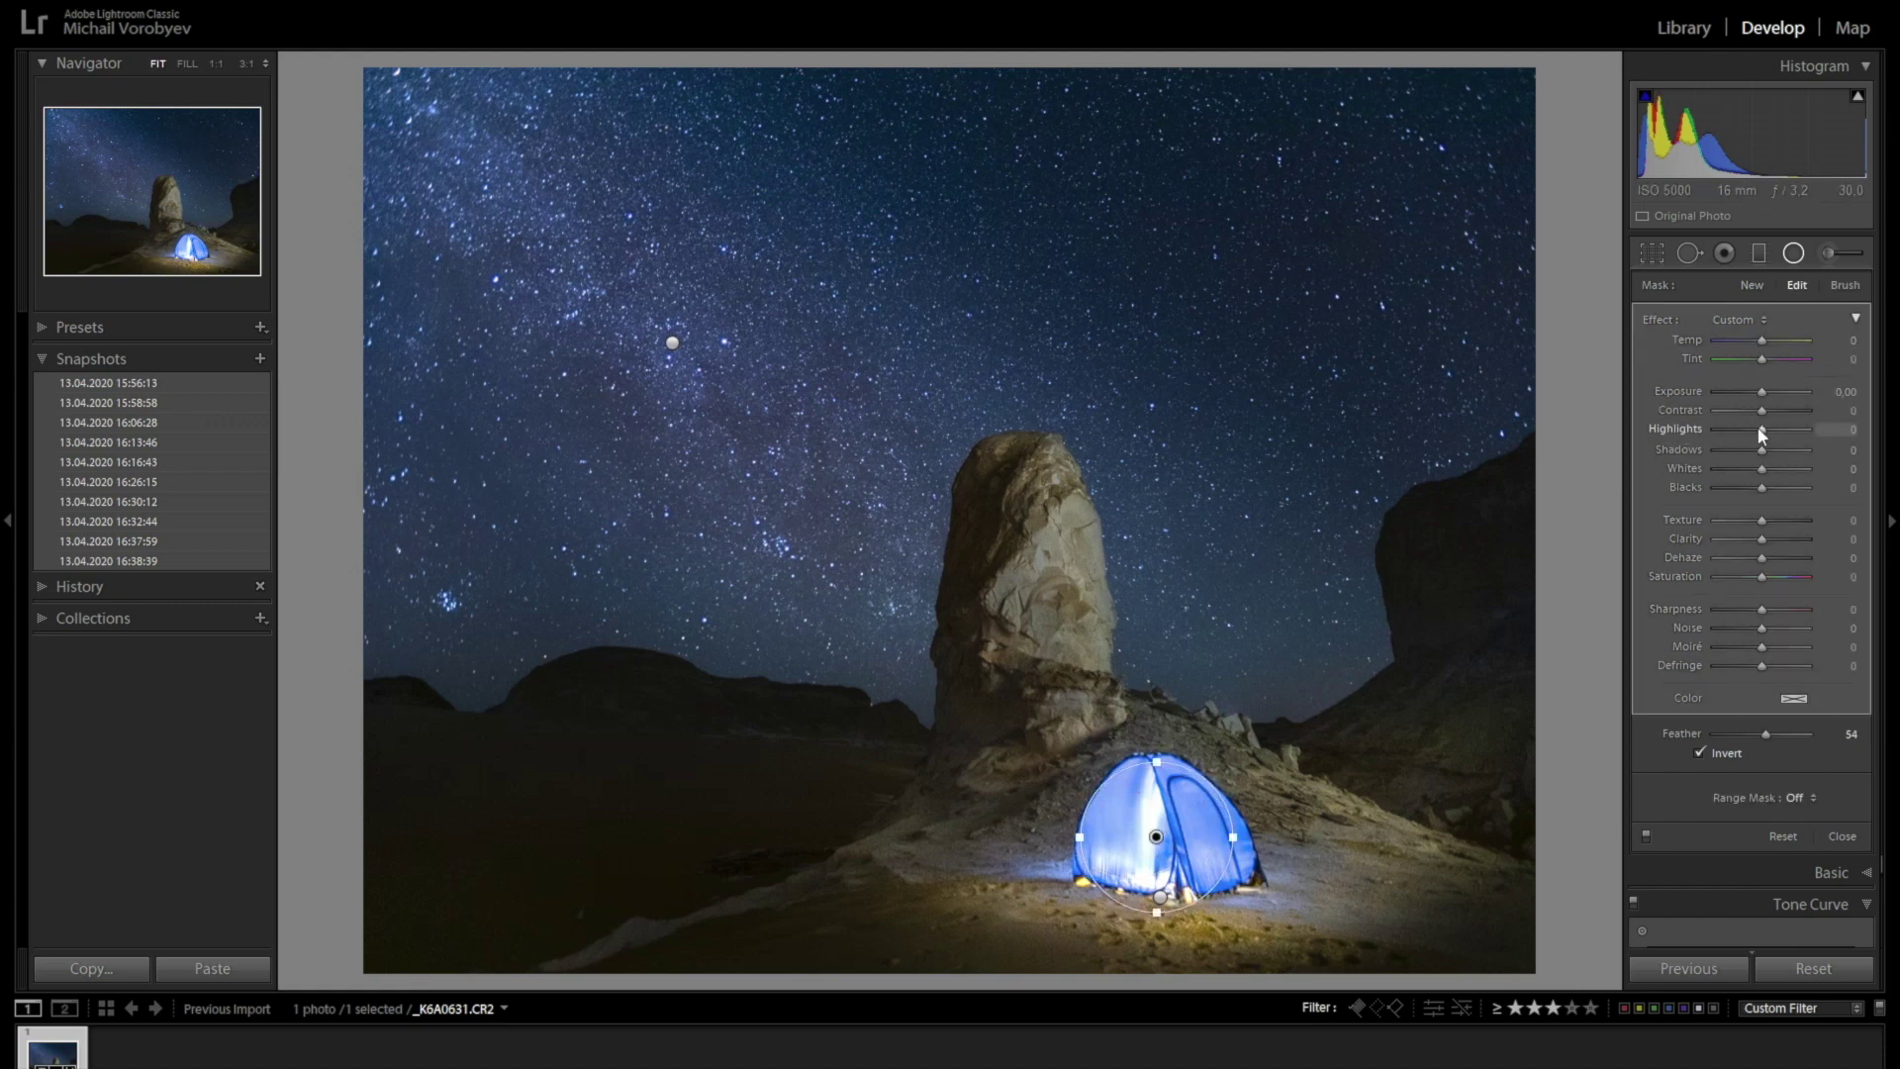
left_click_drag(1760, 436, 1756, 468)
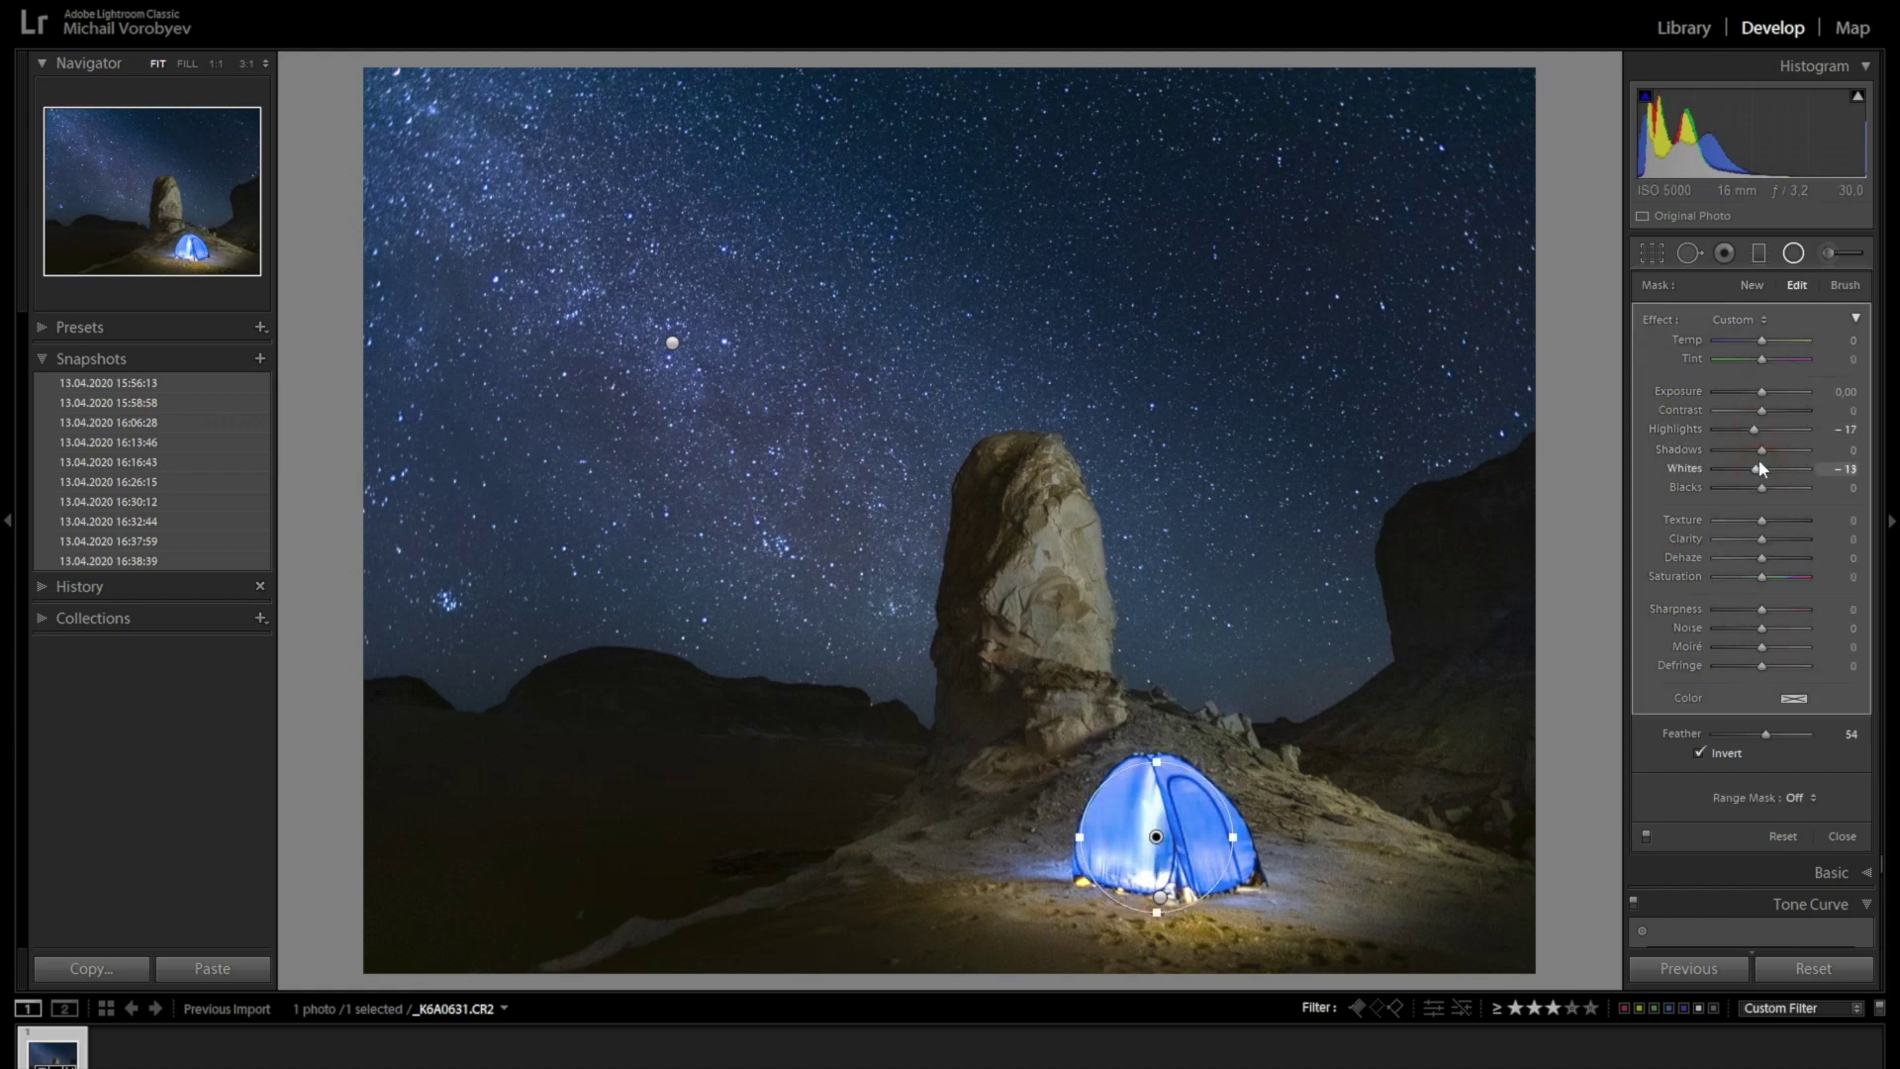
left_click(1772, 451)
left_click(1759, 539)
left_click(1831, 837)
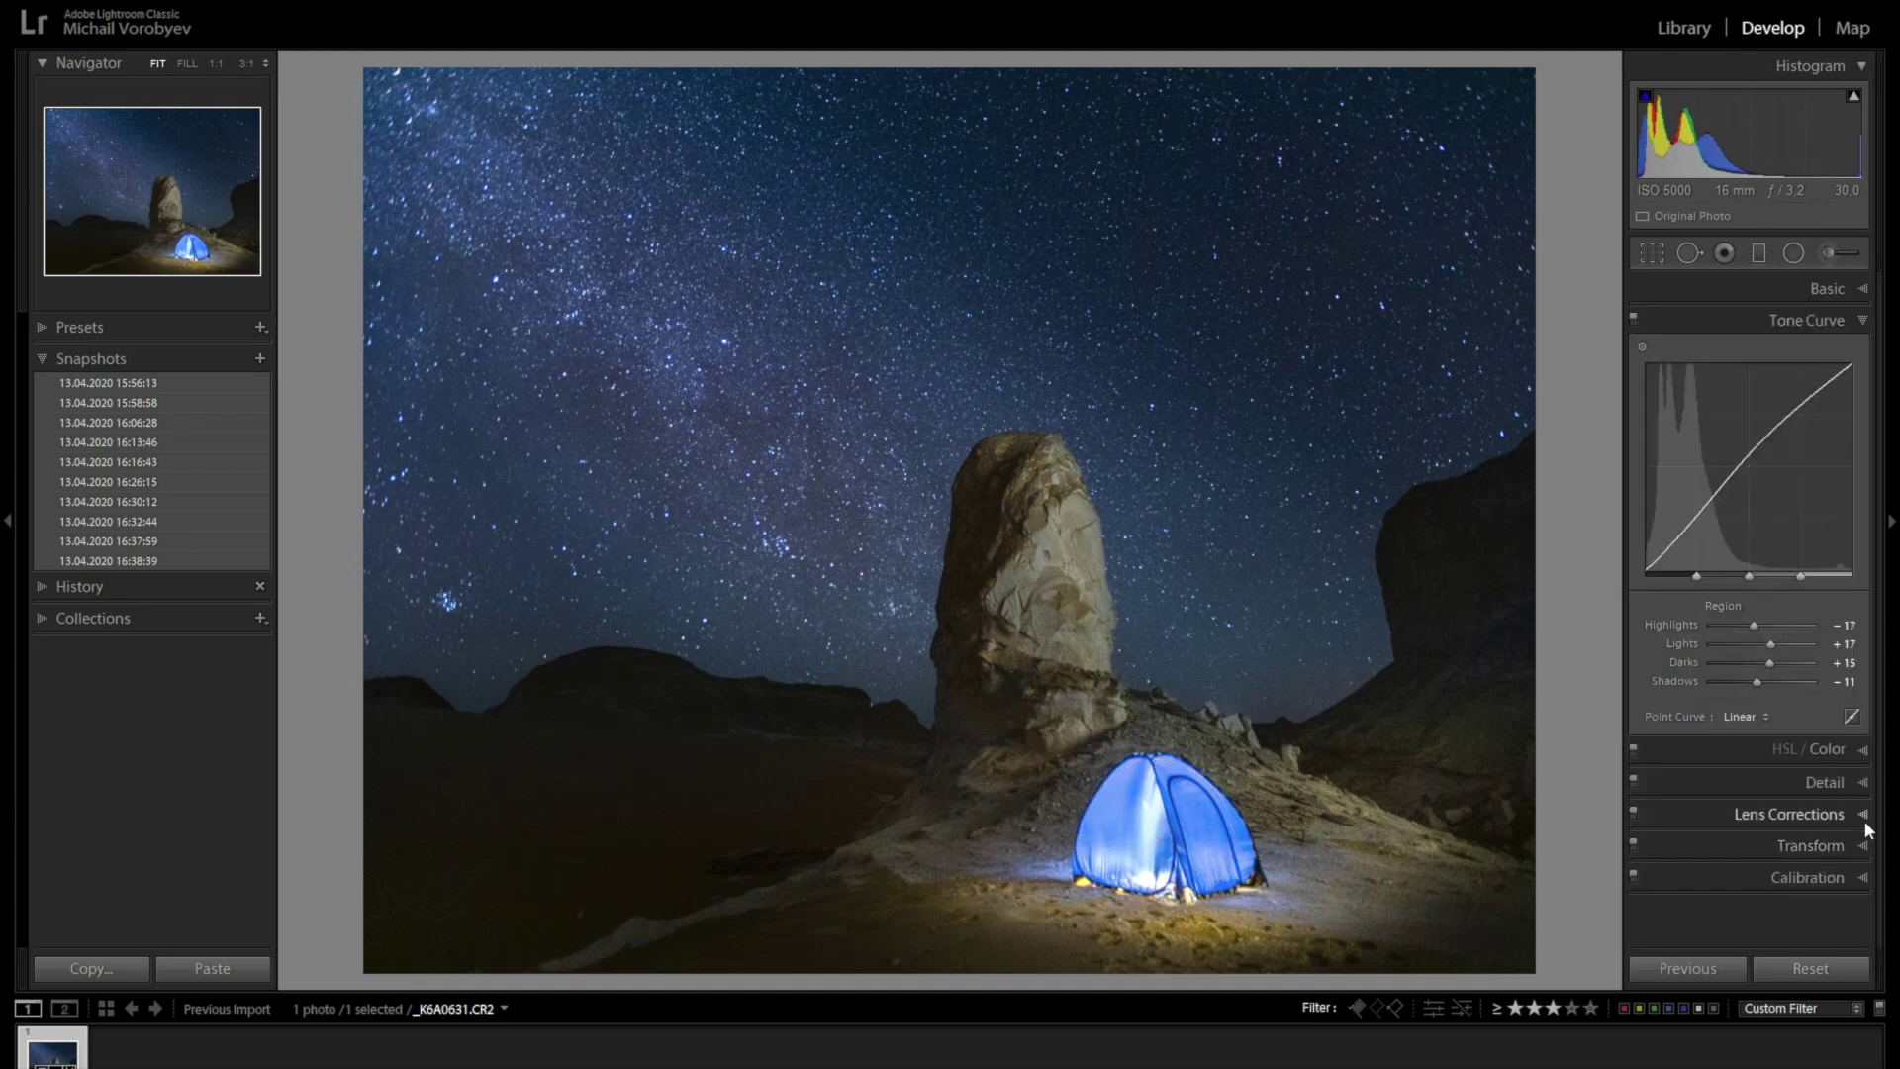
Save snapshot 13.04.2020 16:41:39 and collapse the Tone Curve panel.
left_click(260, 364)
left_click(1043, 585)
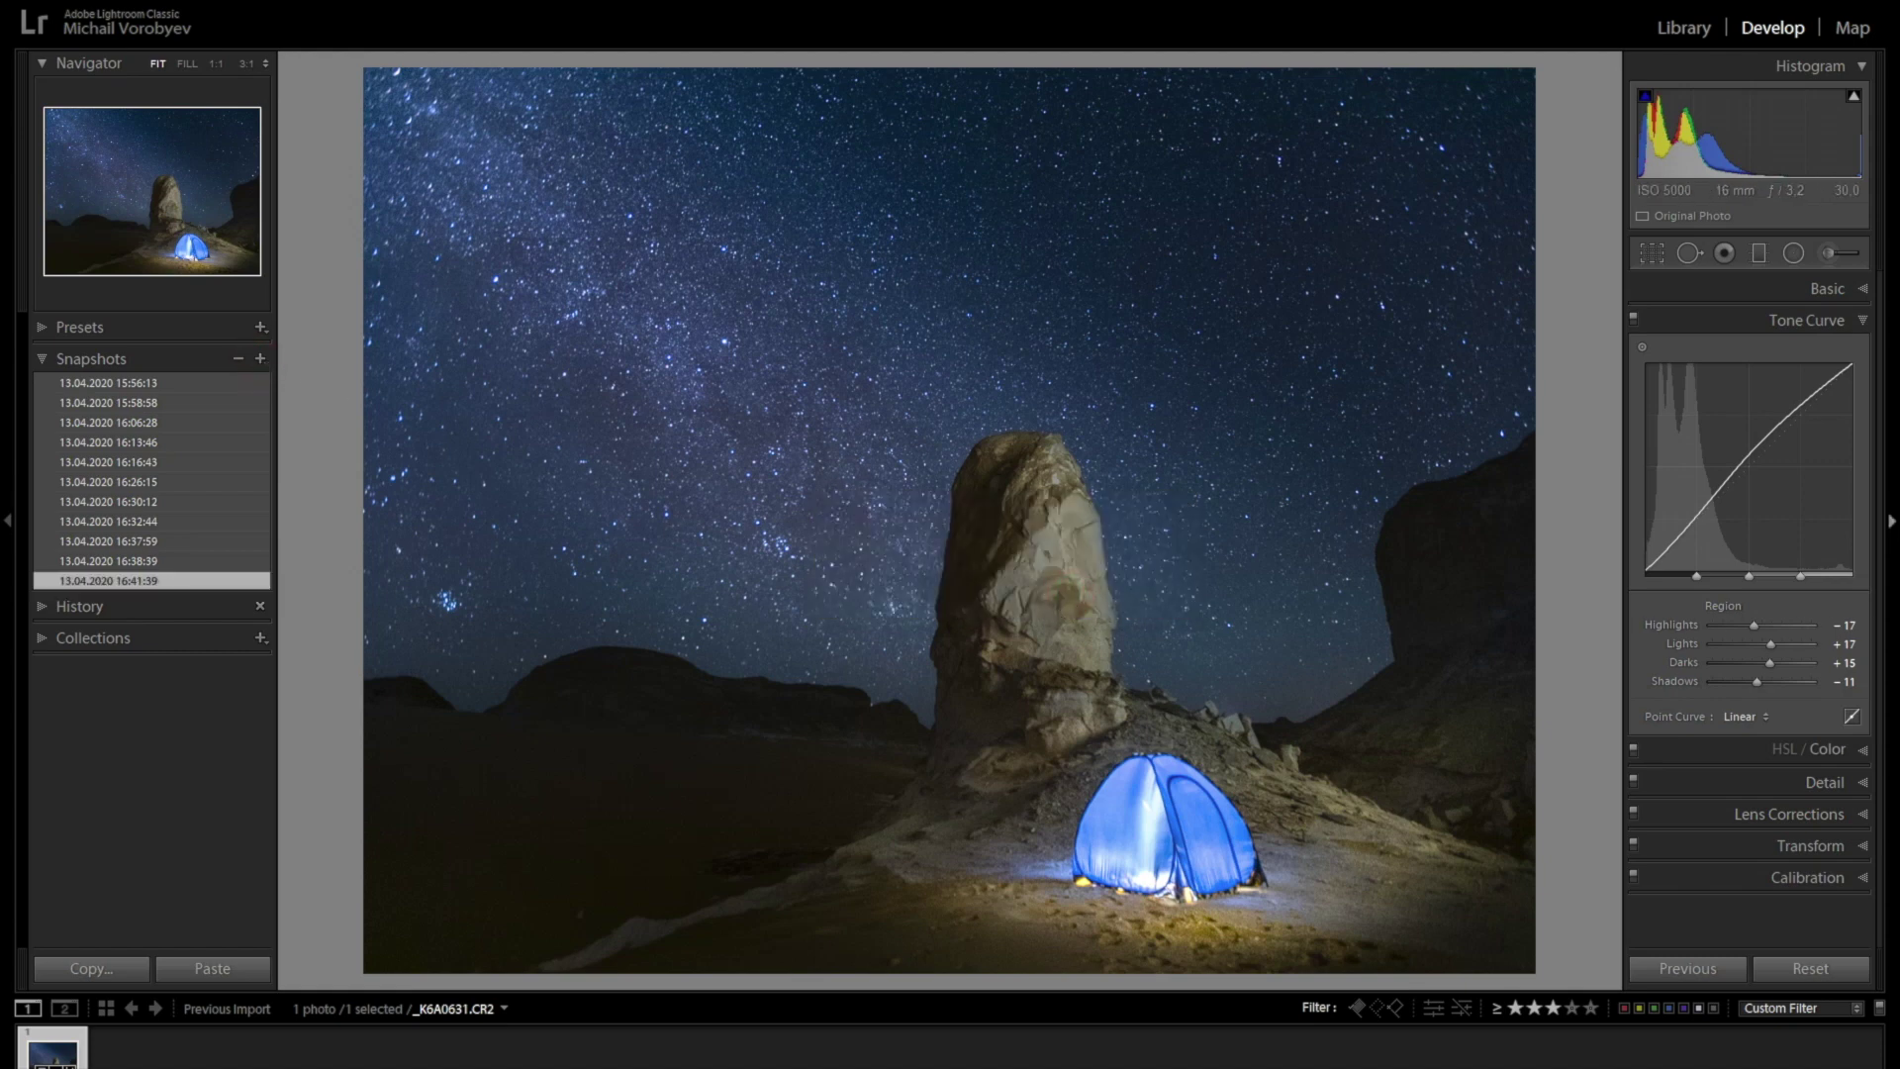
left_click(1862, 320)
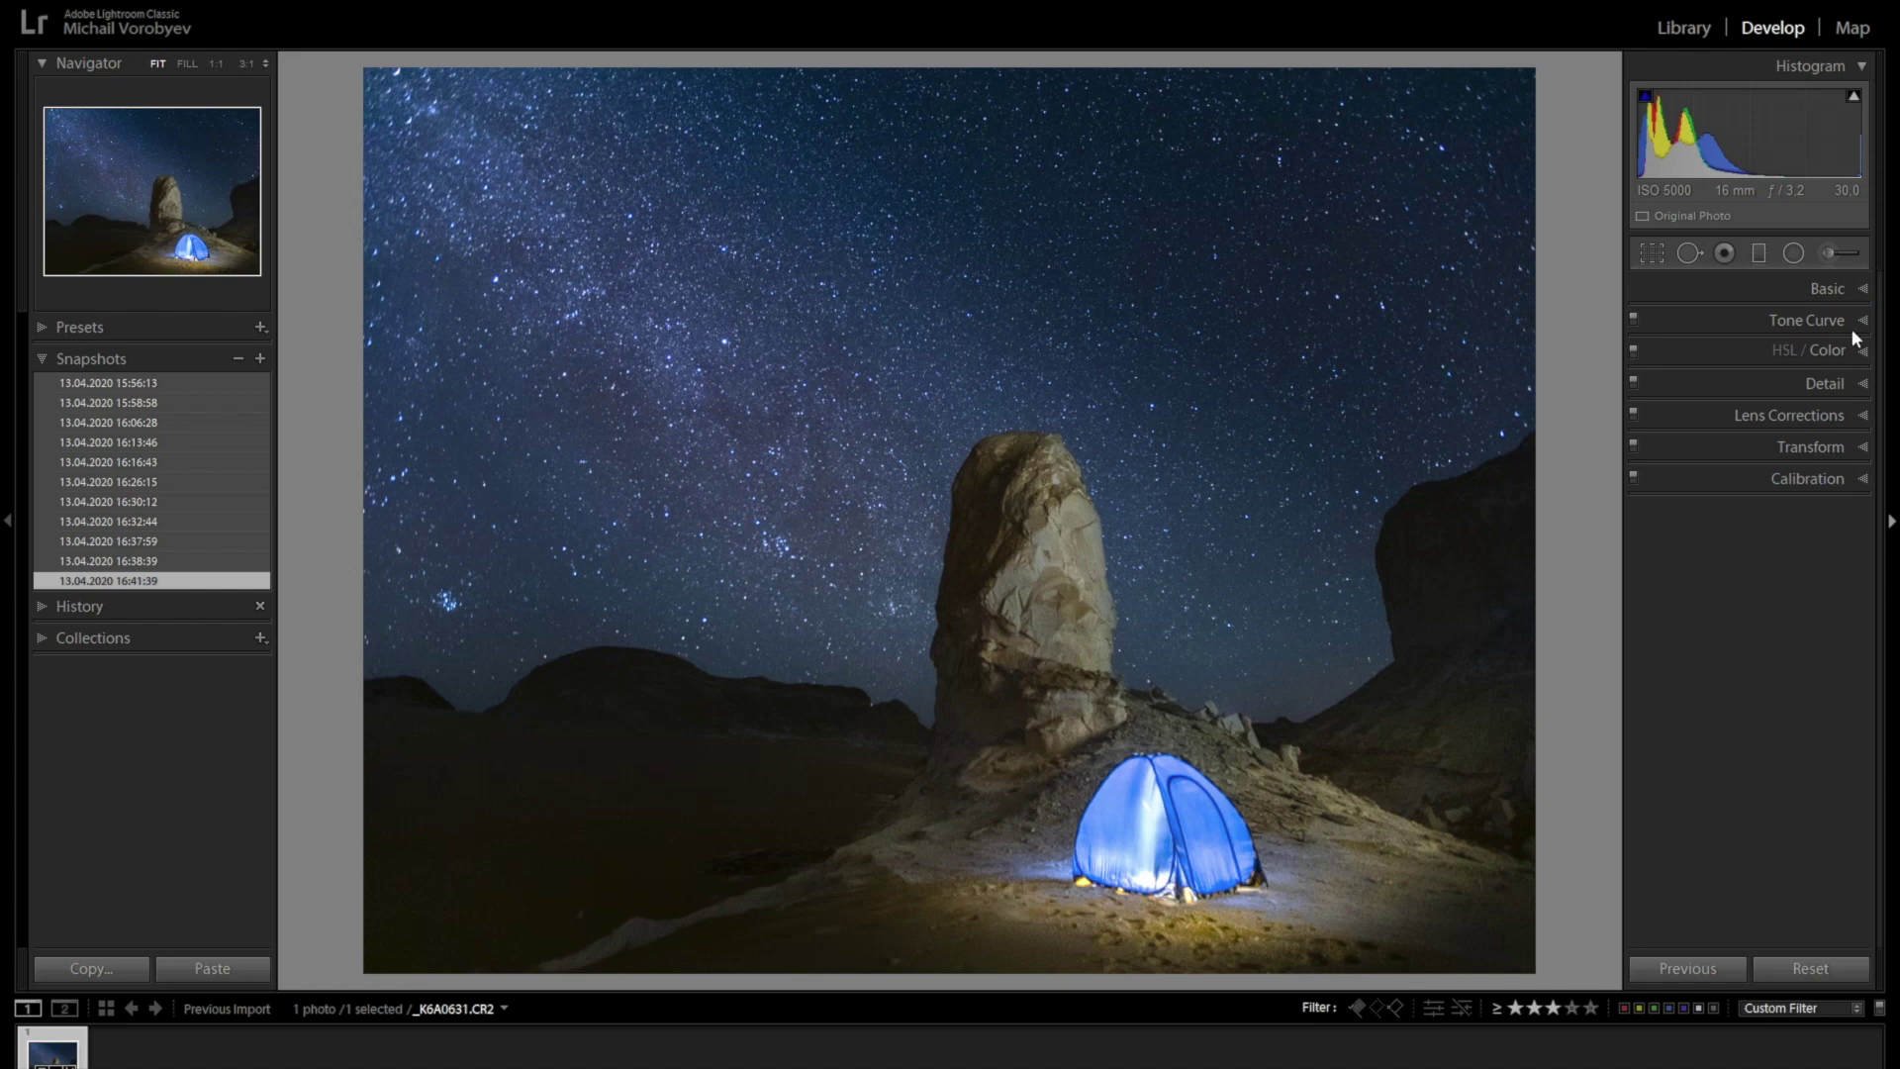
Alternate between the first 15:56:13 snapshot and the latest 16:41:39 to compare them.
left_click(140, 382)
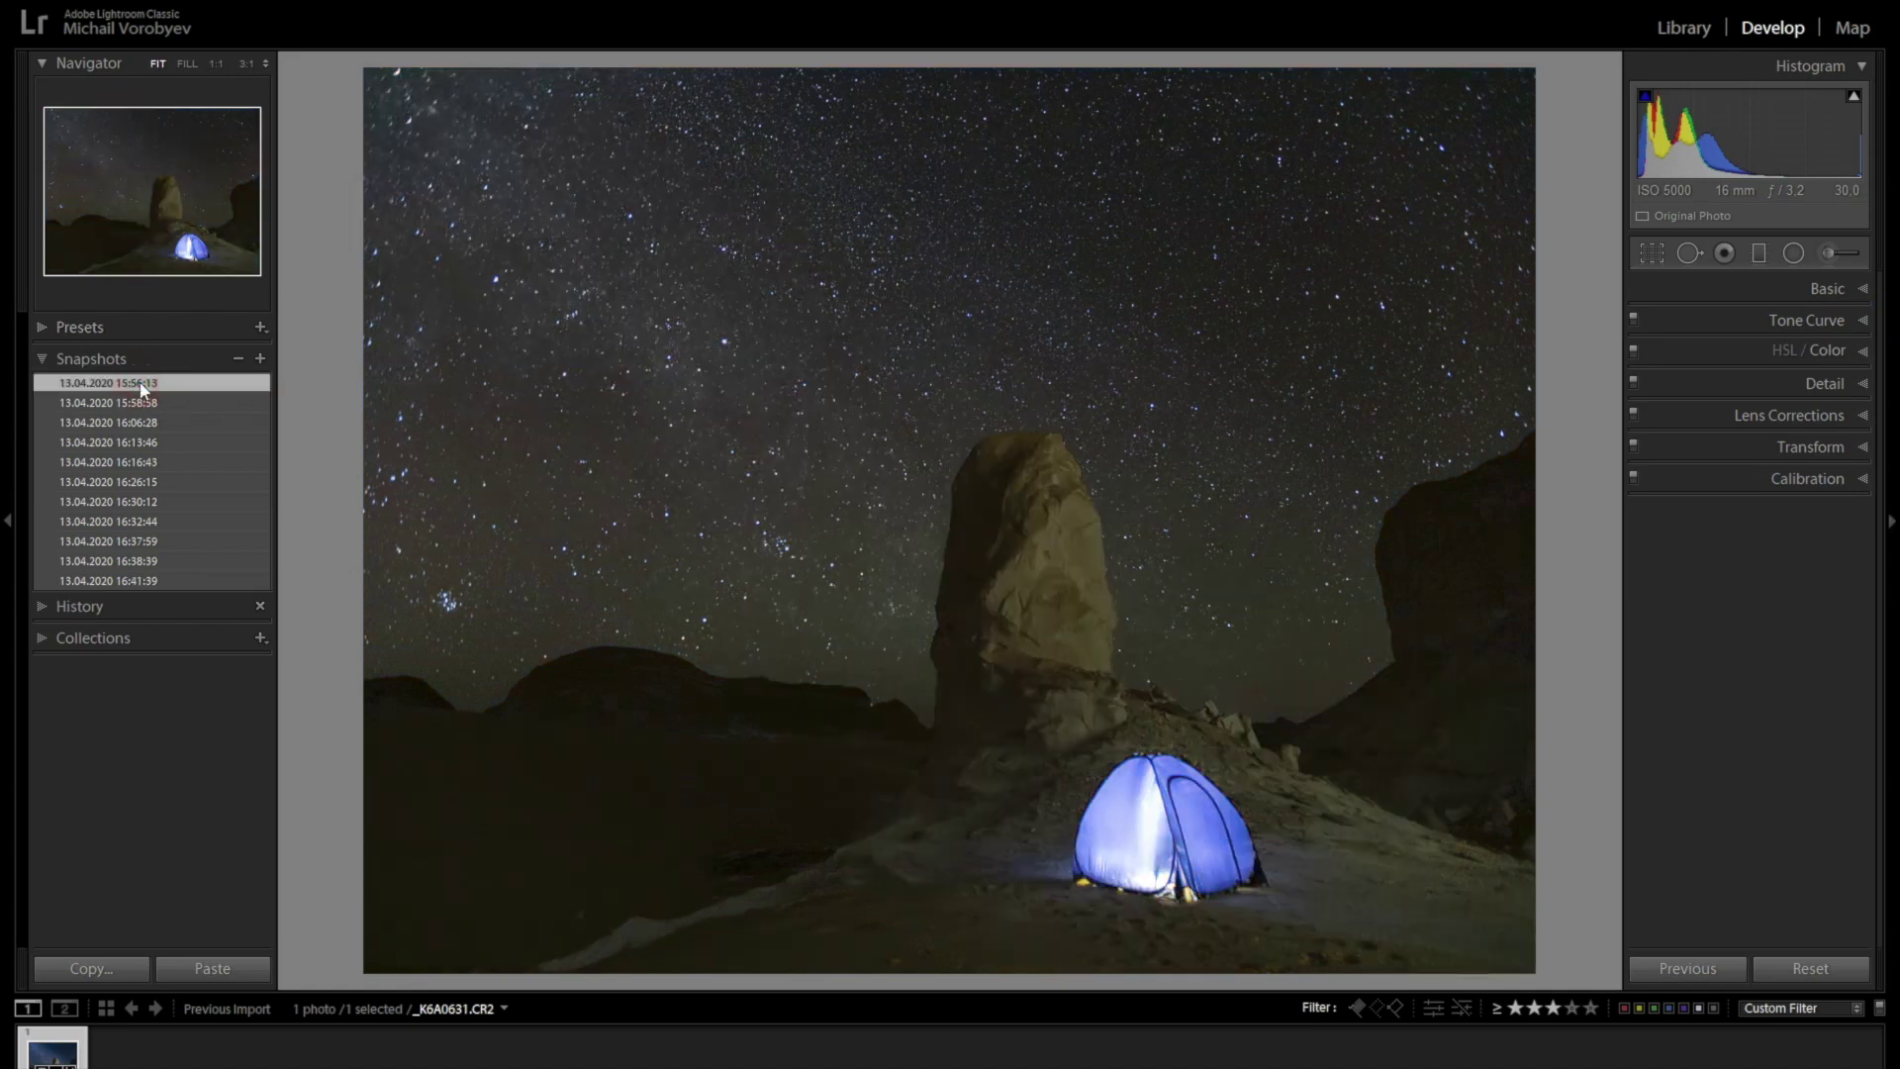
left_click(105, 581)
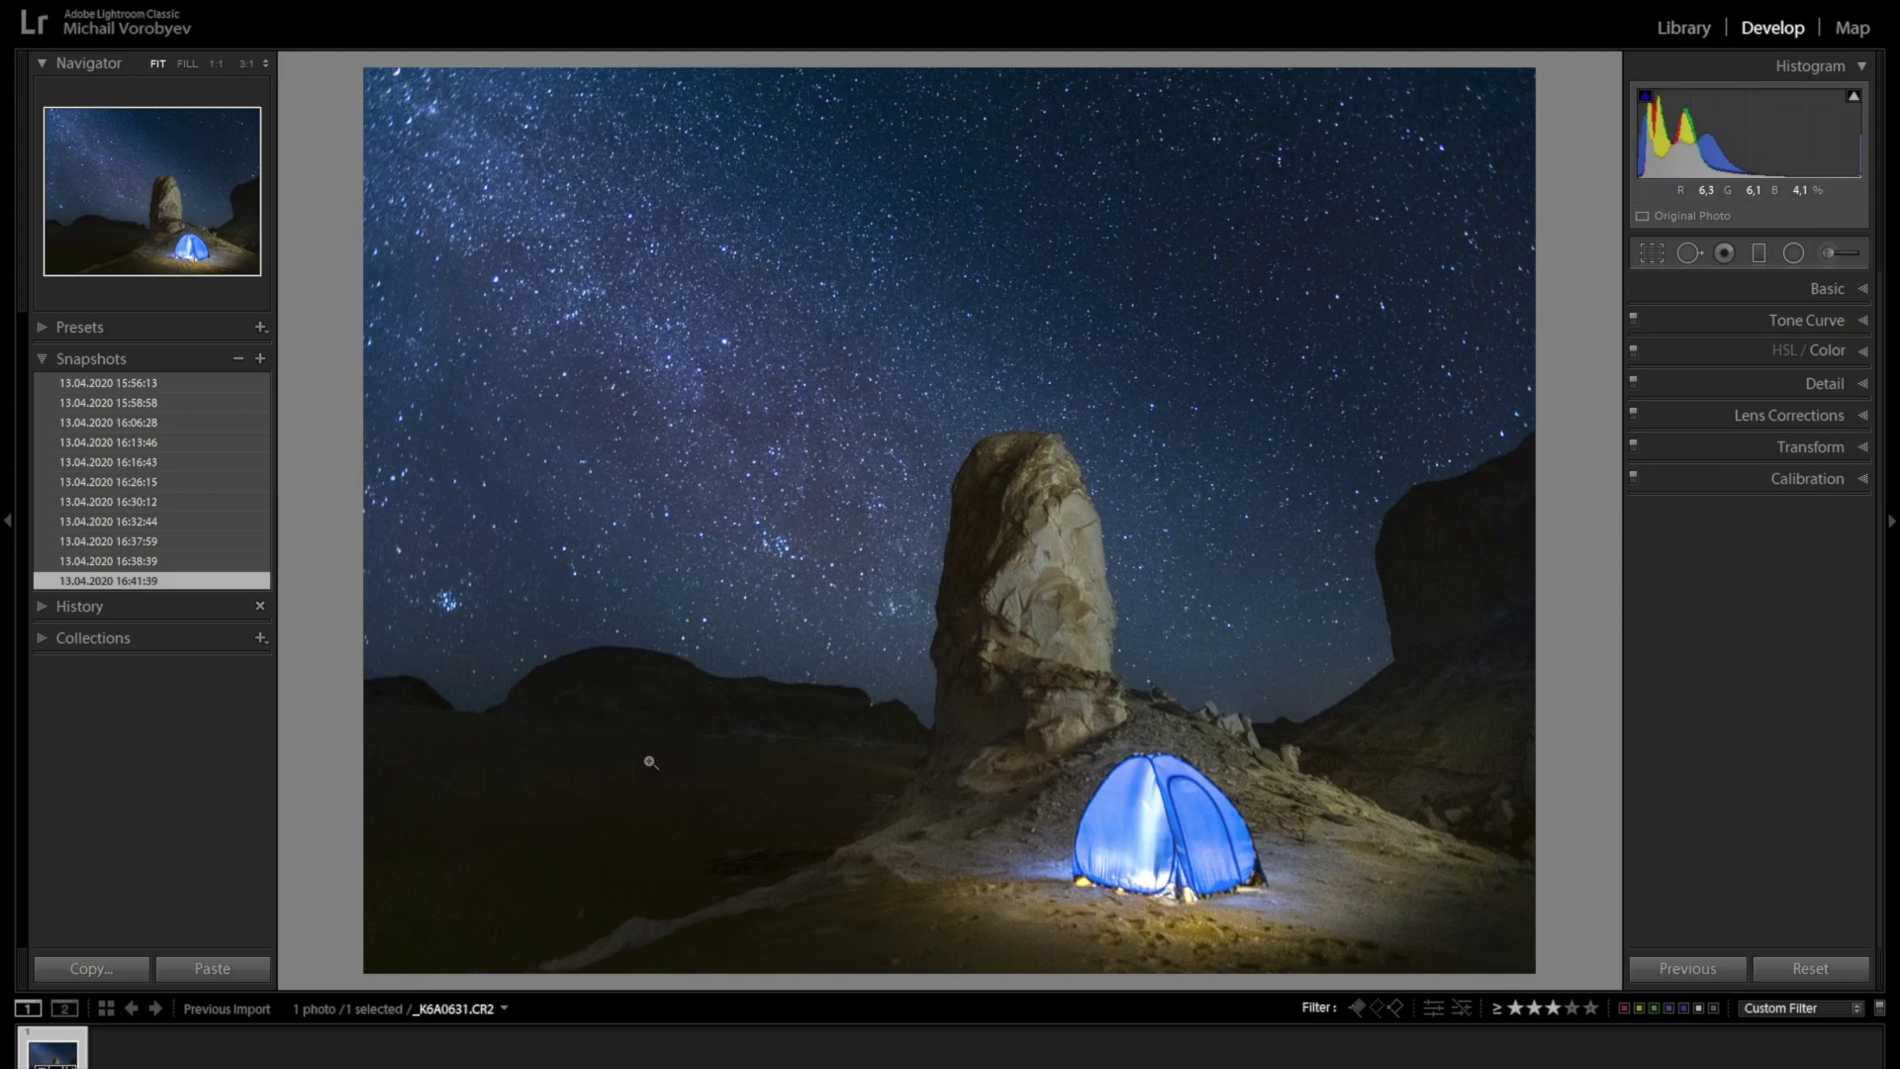
left_click(71, 383)
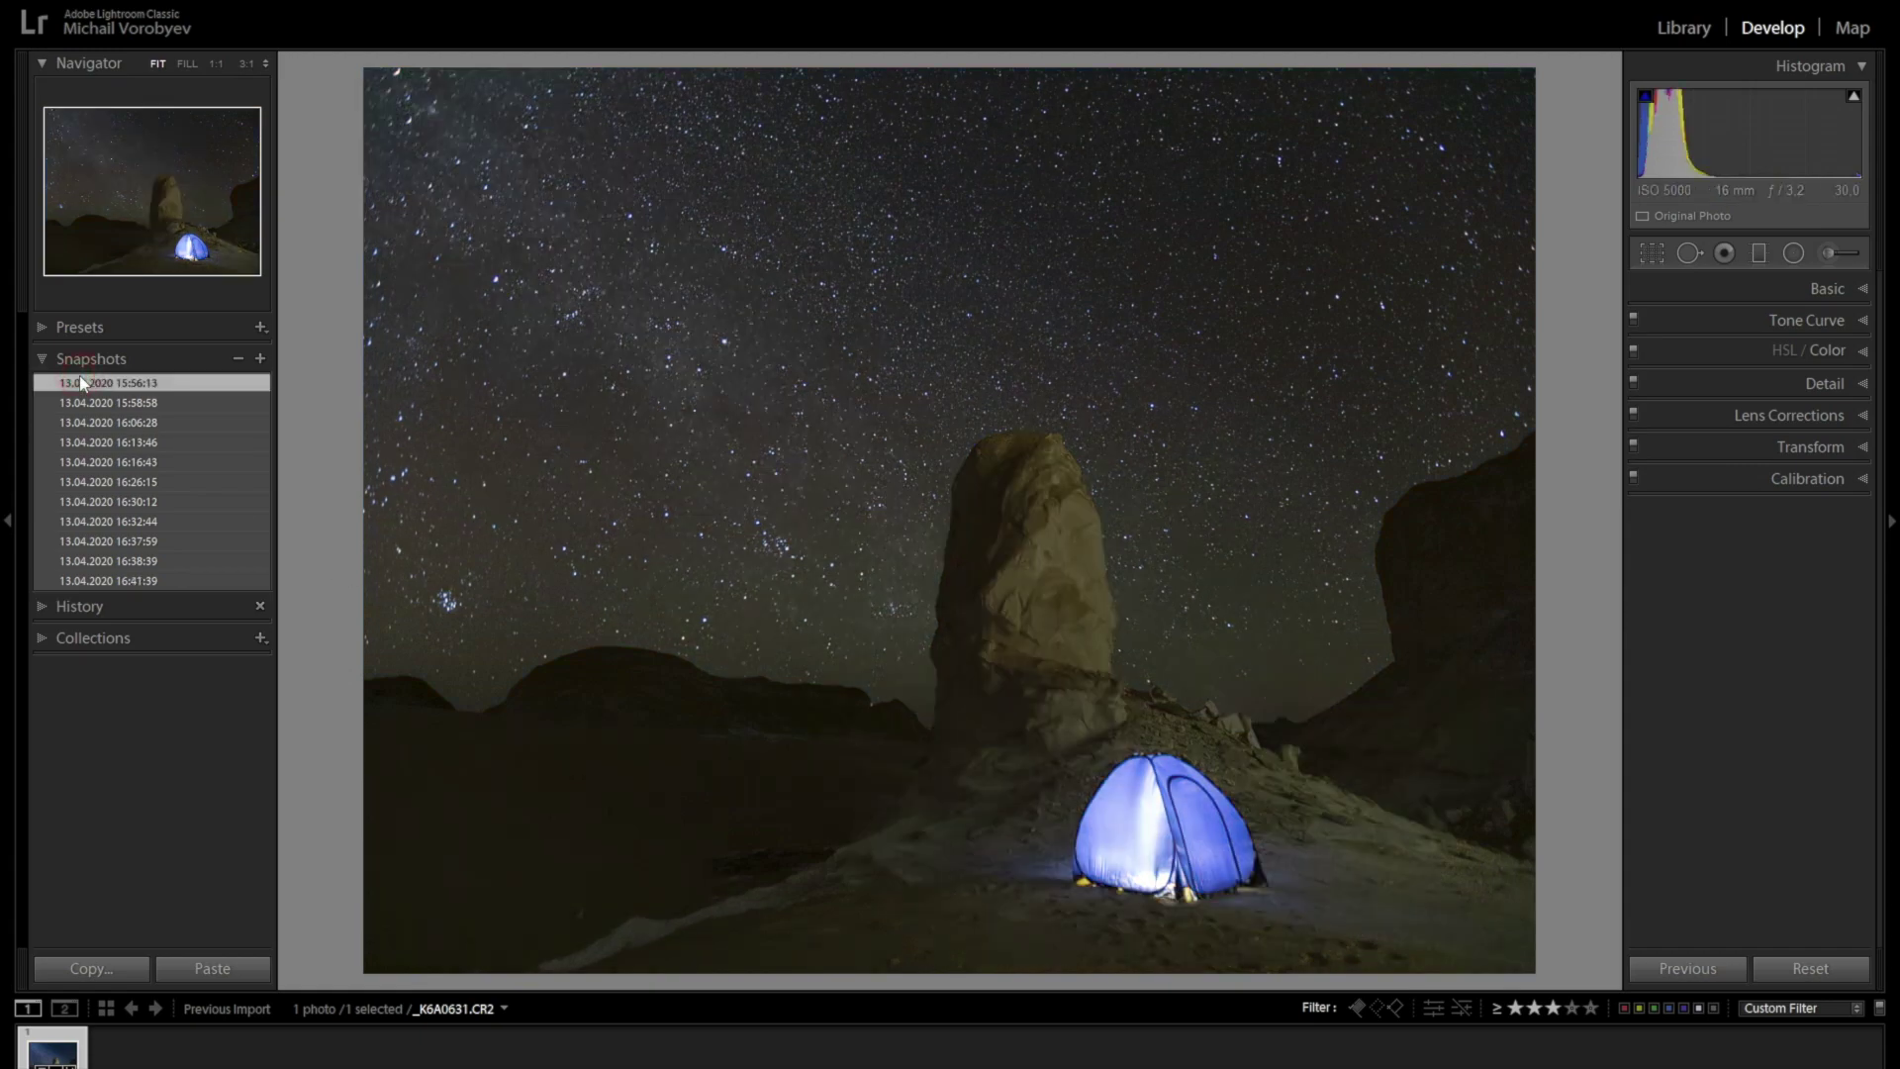
left_click(95, 580)
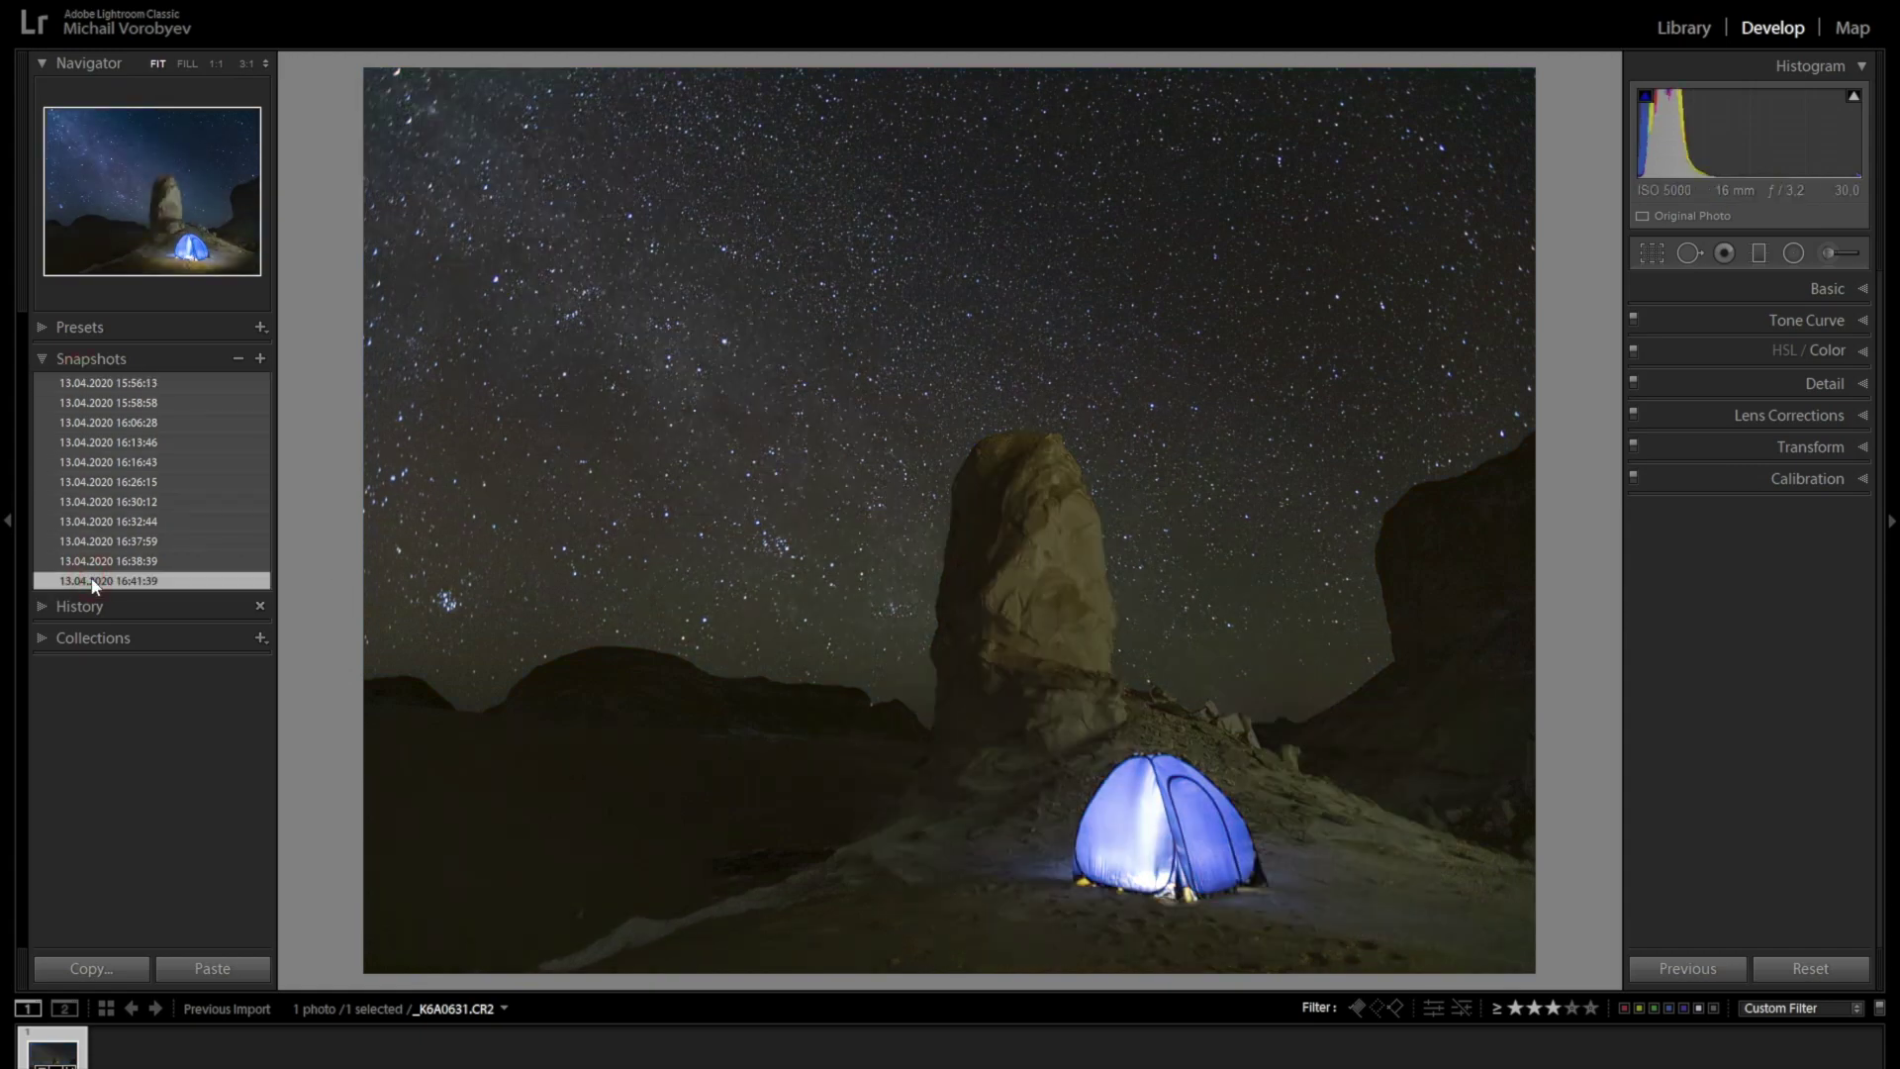